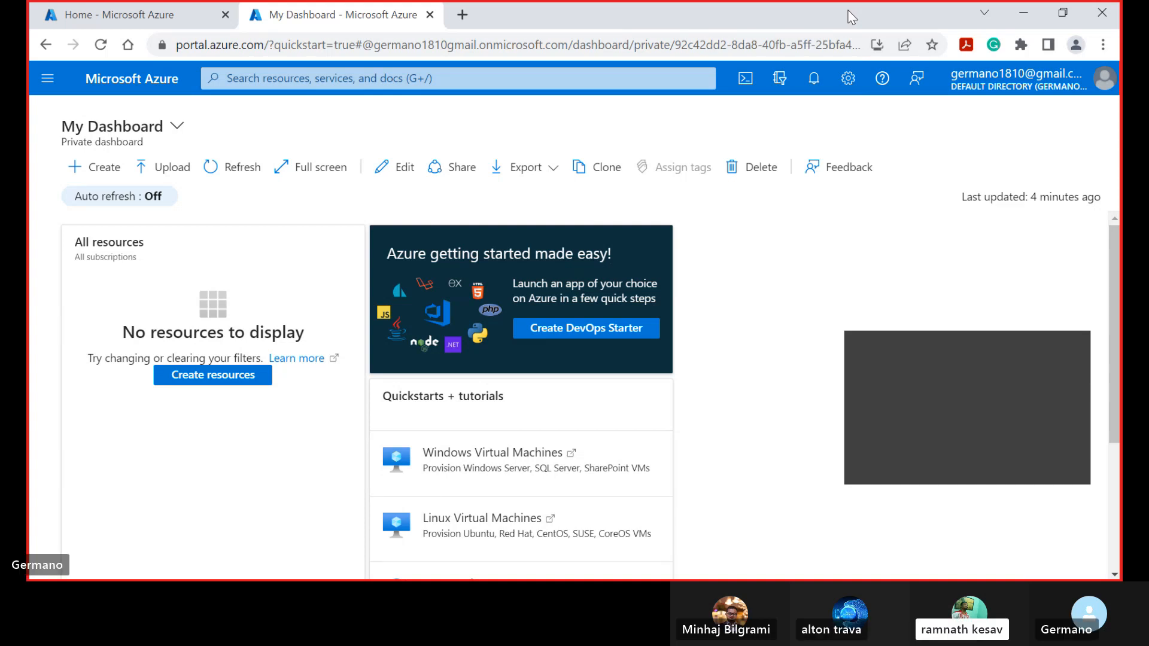
Open the Virtual machines service page from the portal dashboard.
{"action": "scroll", "coordinate": [760, 400], "scroll_direction": "down", "scroll_amount": 1}
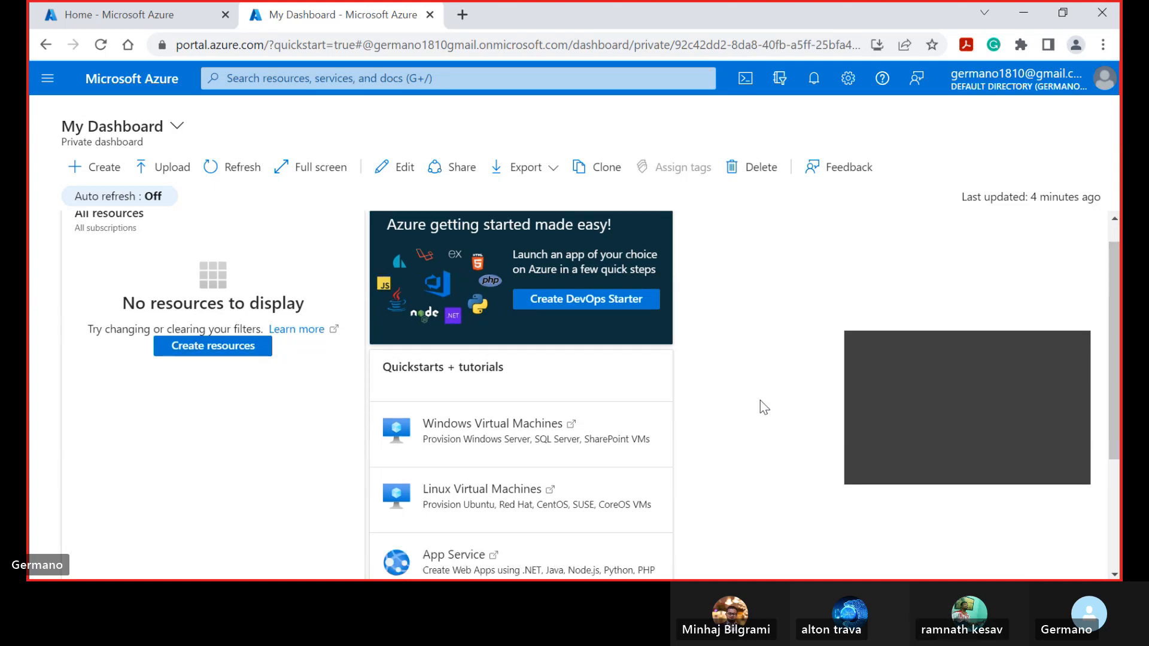
{"action": "scroll", "coordinate": [760, 400], "scroll_direction": "down", "scroll_amount": 3}
{"action": "scroll", "coordinate": [759, 401], "scroll_direction": "up", "scroll_amount": 1}
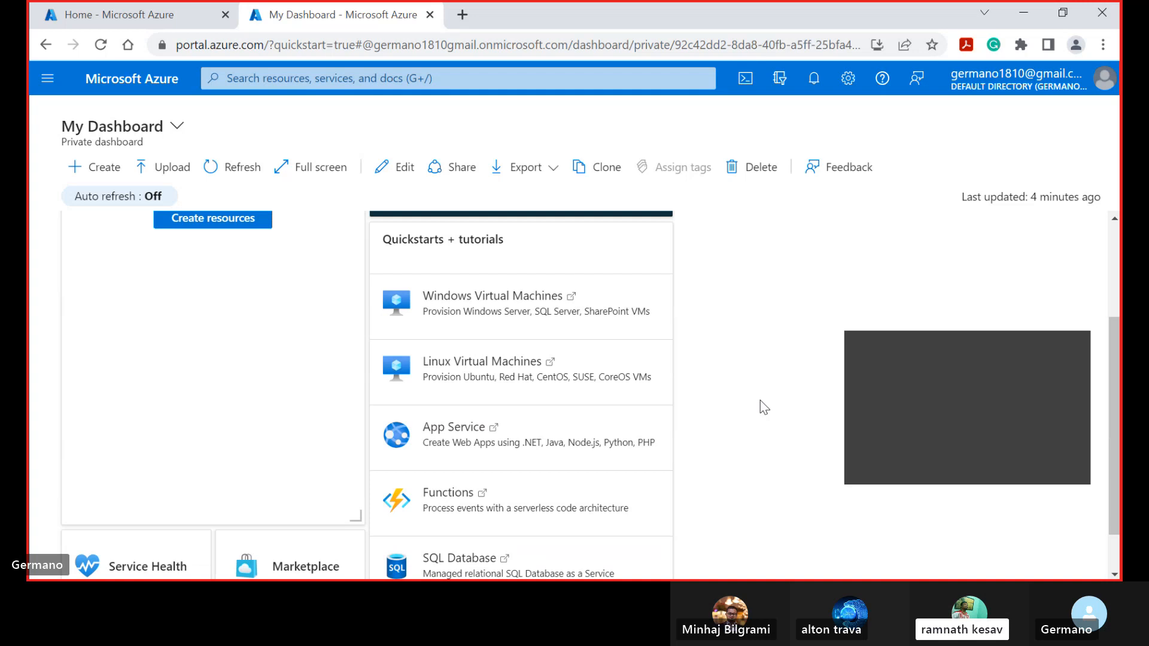
{"action": "left_click", "coordinate": [46, 81]}
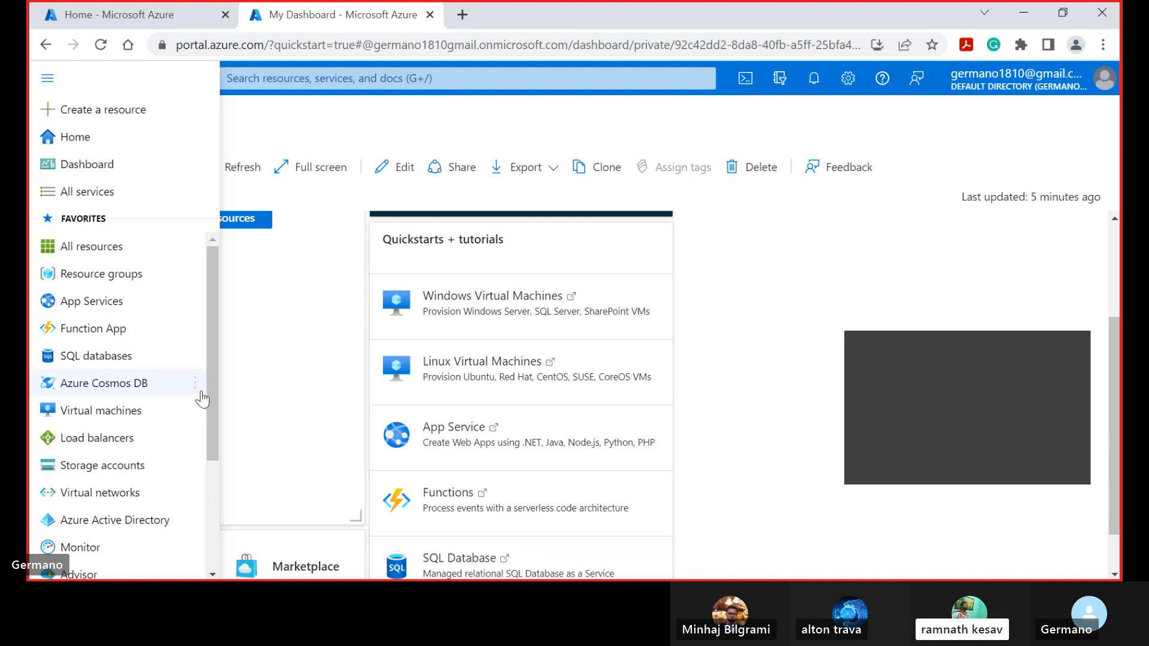
{"action": "mouse_move", "coordinate": [141, 425]}
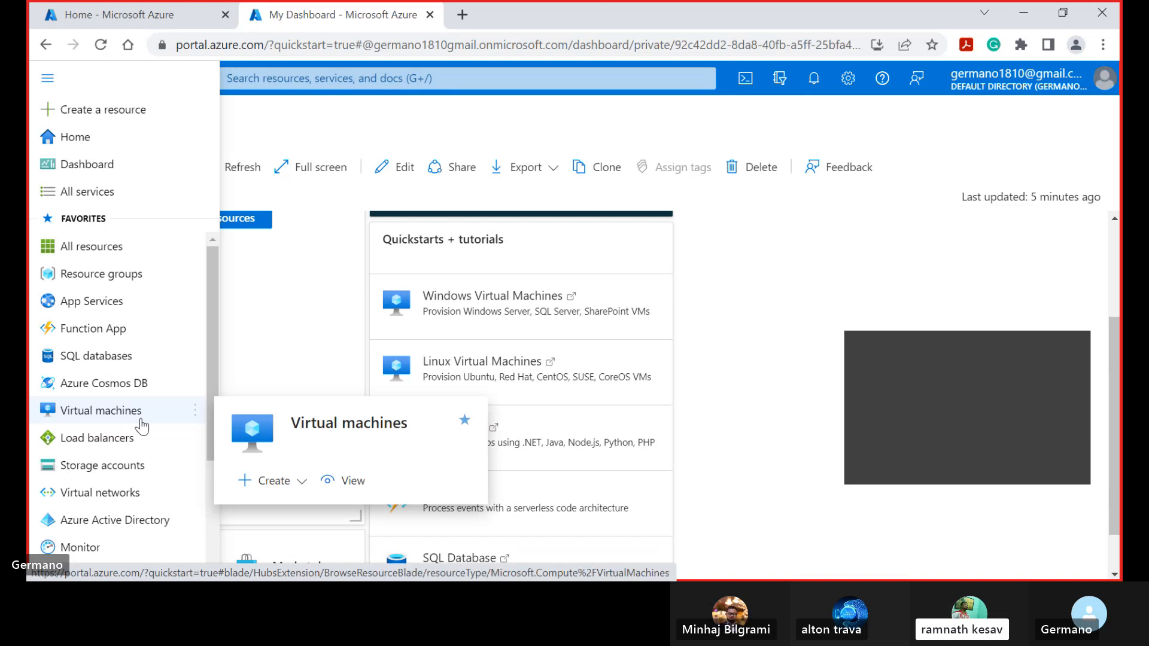
{"action": "left_click", "coordinate": [138, 423]}
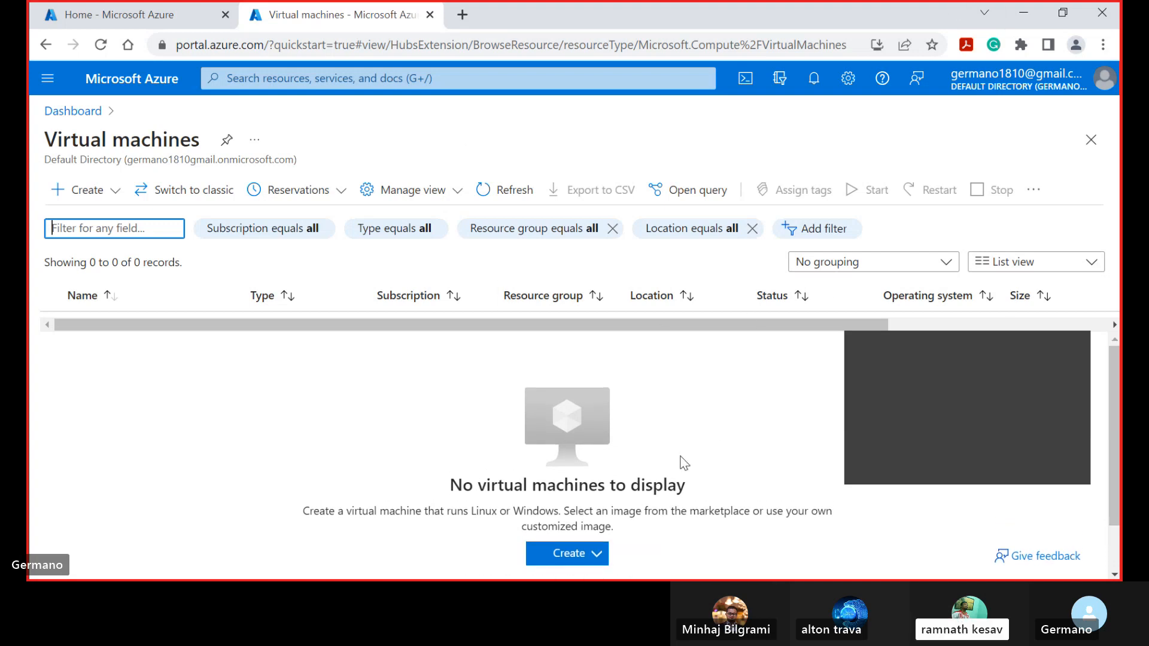
Start creating a new Azure virtual machine hosted by Azure.
{"action": "scroll", "coordinate": [771, 462], "scroll_direction": "down", "scroll_amount": 2}
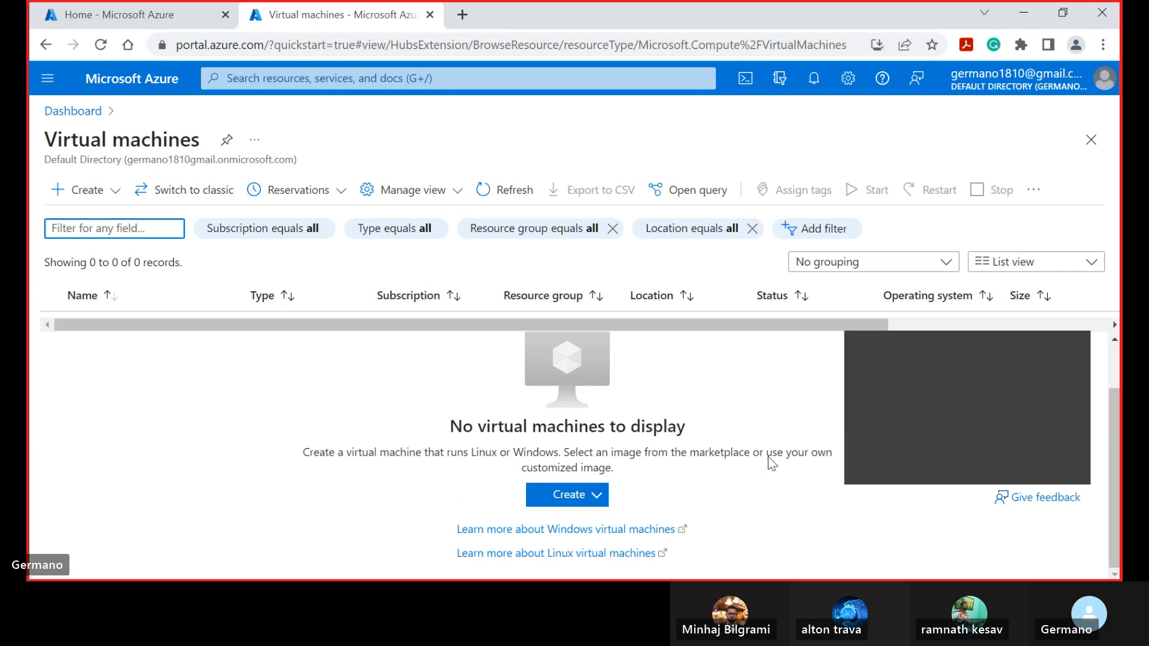
{"action": "left_click", "coordinate": [565, 501]}
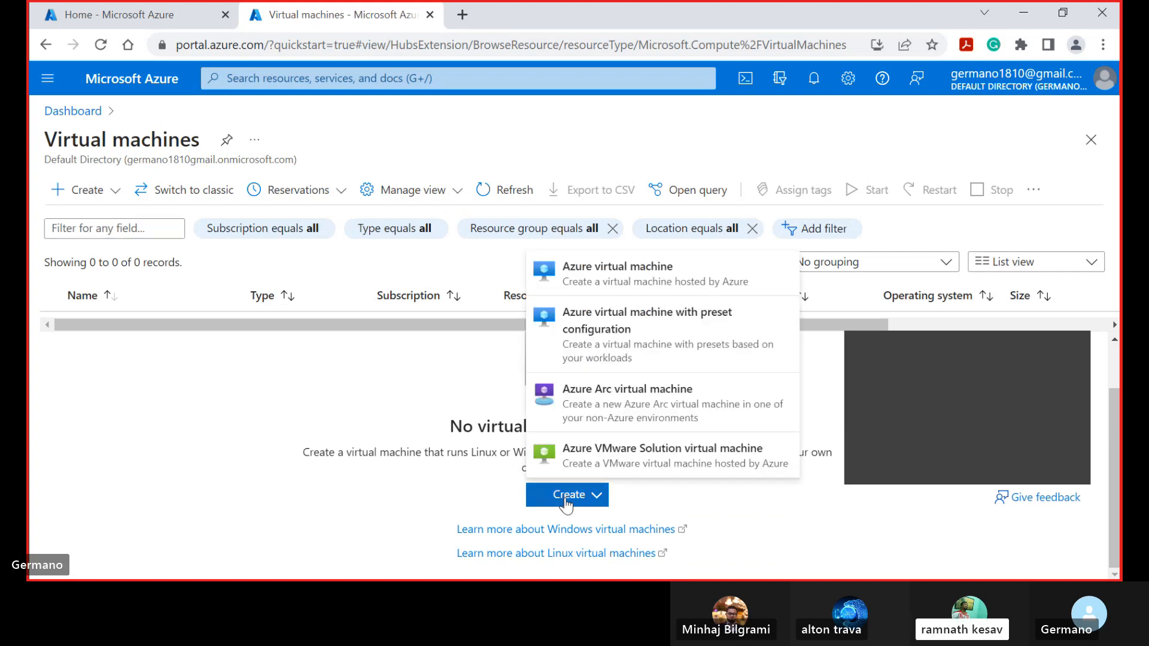
{"action": "left_click", "coordinate": [604, 281]}
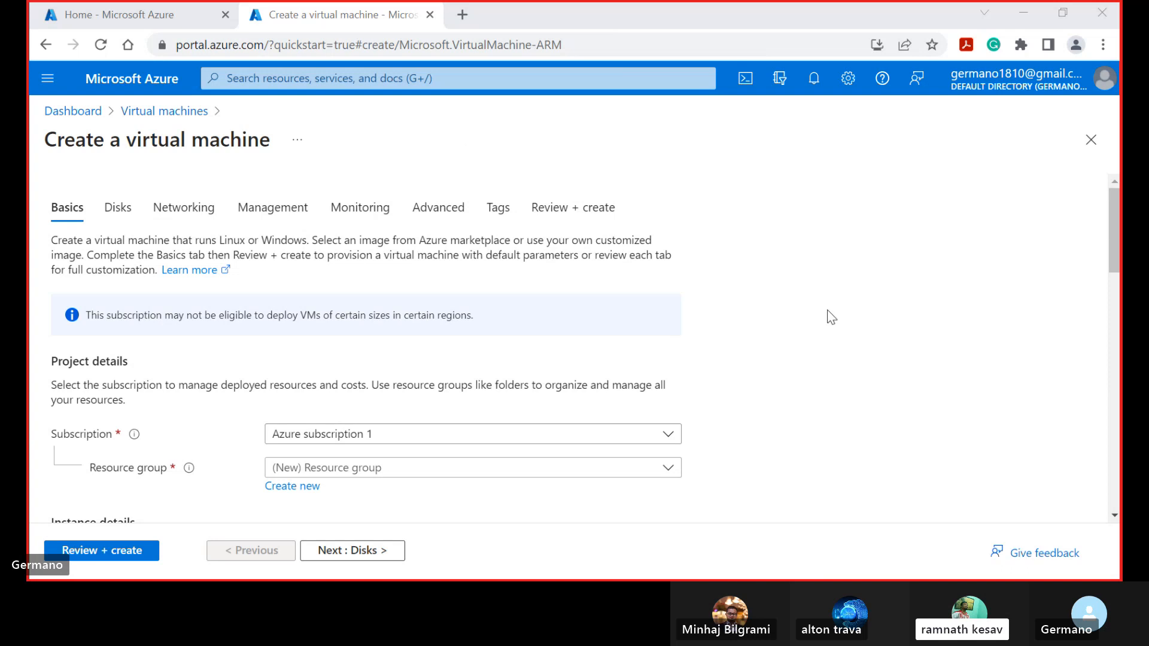
Review the project and instance details of the new virtual machine, checking the available subscriptions and resource groups.
{"action": "scroll", "coordinate": [825, 317], "scroll_direction": "down", "scroll_amount": 2}
{"action": "scroll", "coordinate": [831, 317], "scroll_direction": "down", "scroll_amount": 2}
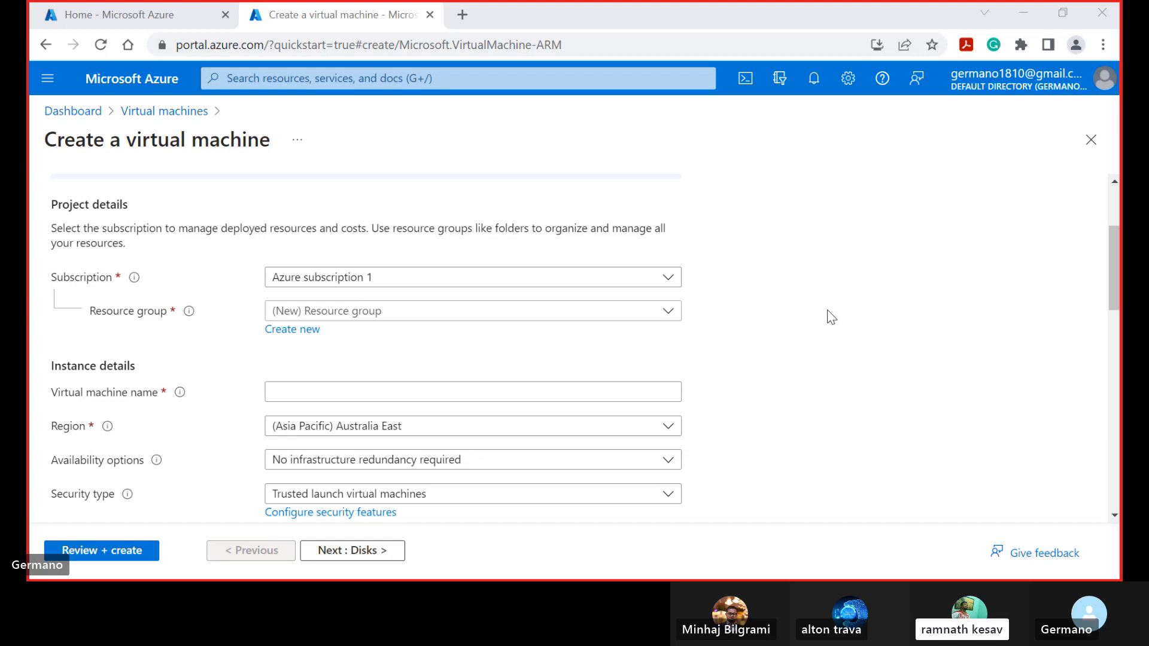
{"action": "scroll", "coordinate": [831, 317], "scroll_direction": "up", "scroll_amount": 3}
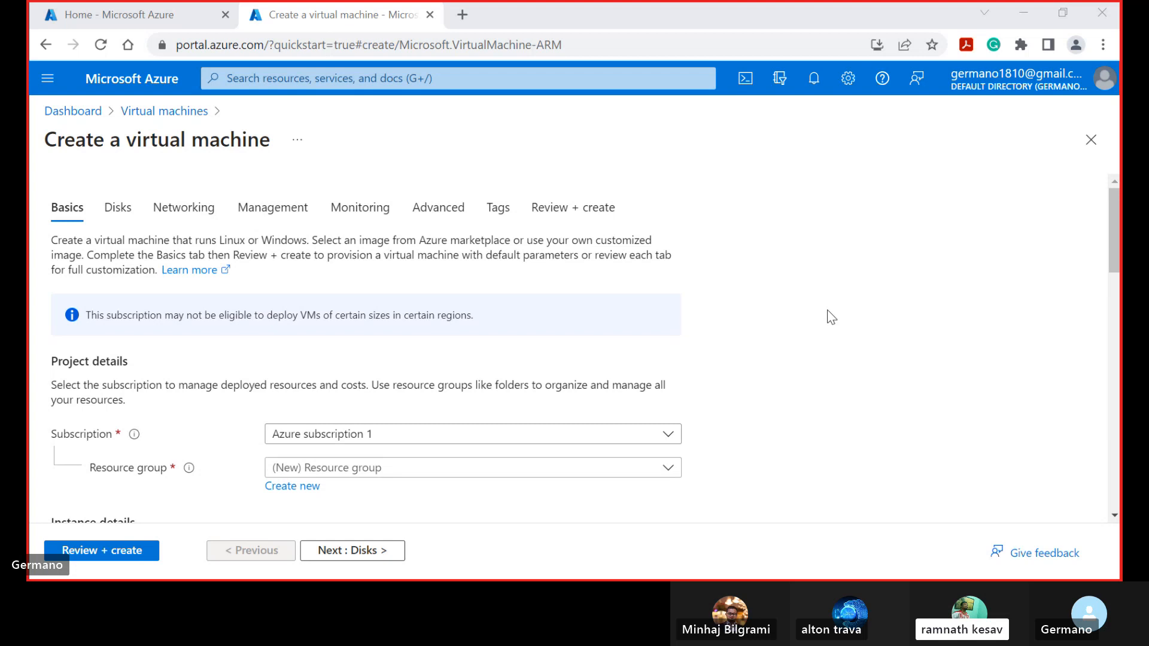
{"action": "scroll", "coordinate": [831, 317], "scroll_direction": "down", "scroll_amount": 4}
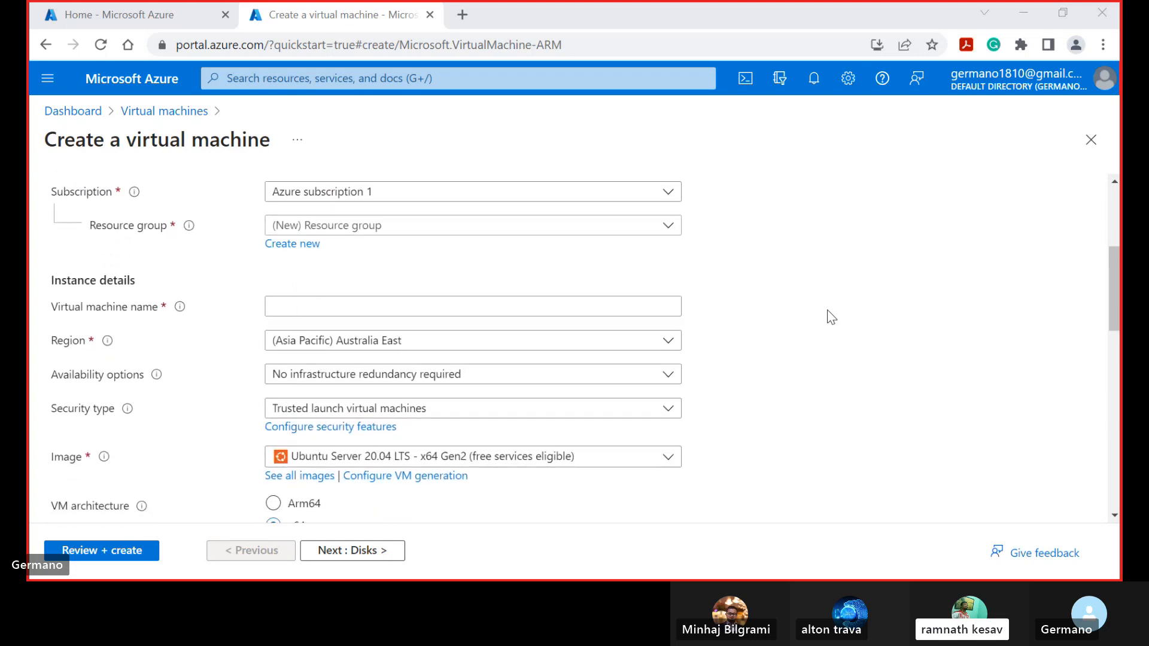
{"action": "scroll", "coordinate": [831, 317], "scroll_direction": "up", "scroll_amount": 2}
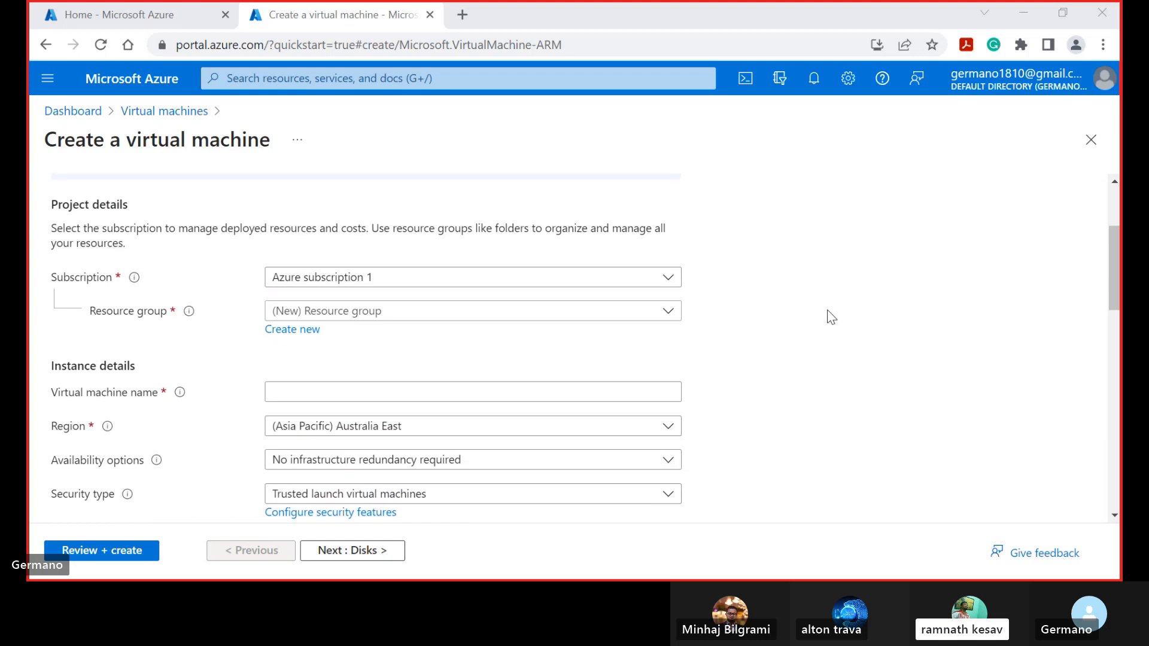
{"action": "left_click", "coordinate": [668, 278]}
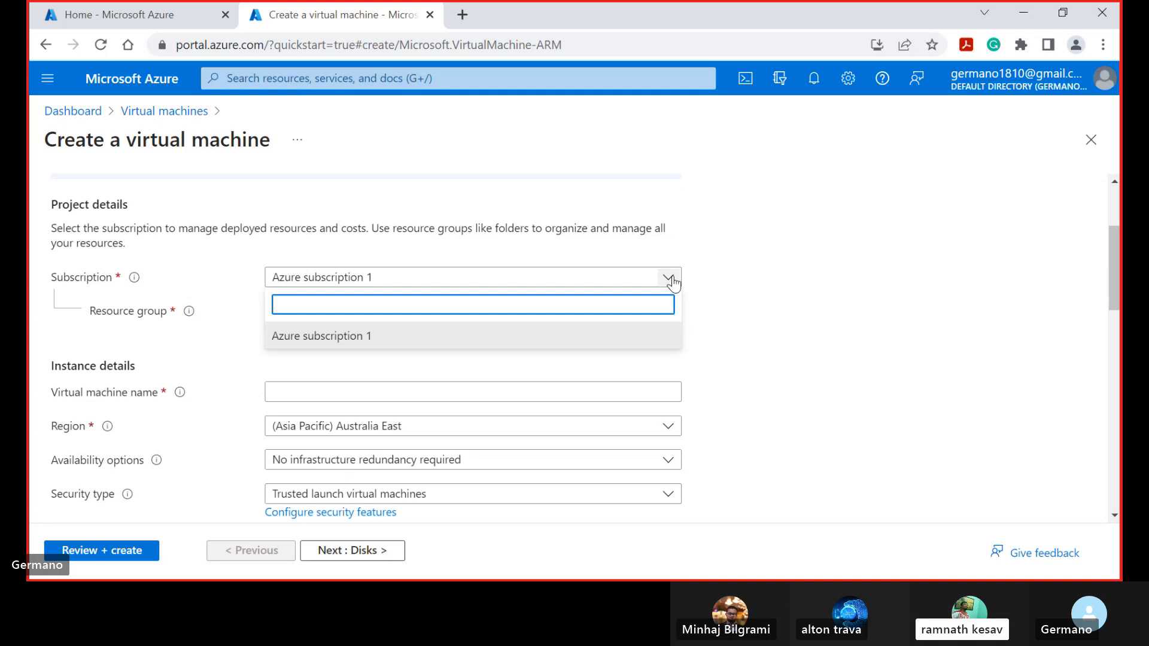
{"action": "left_click", "coordinate": [758, 281]}
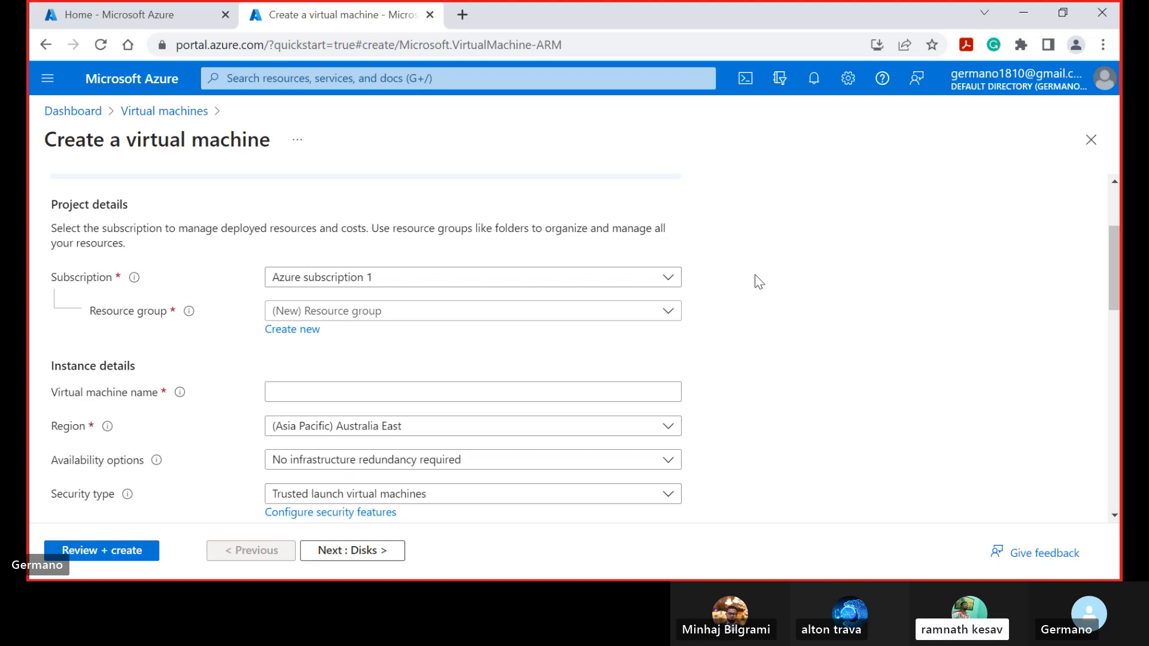
{"action": "left_click", "coordinate": [669, 311]}
{"action": "left_click", "coordinate": [670, 313]}
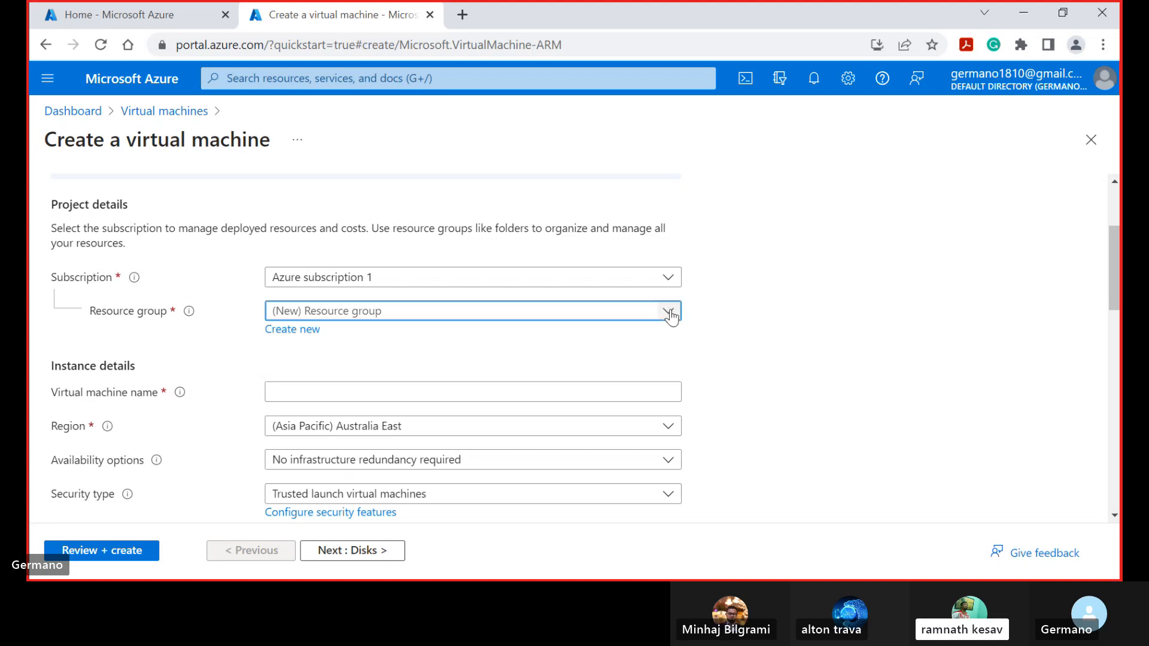
{"action": "left_click", "coordinate": [832, 310]}
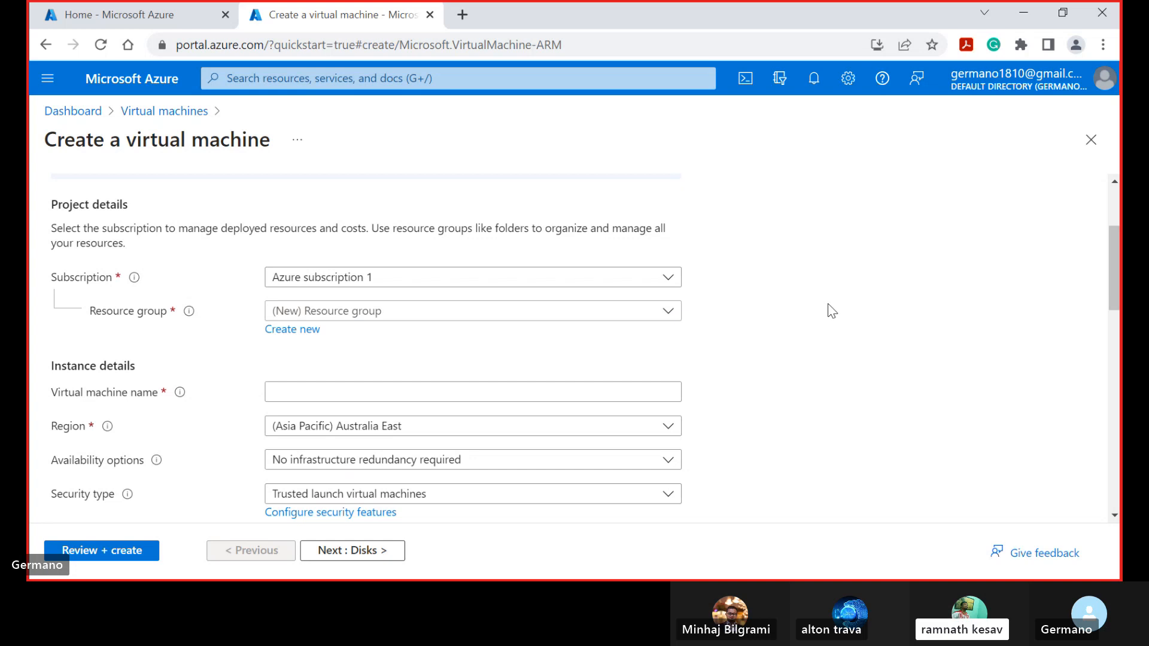
Create a new resource group named demo for the virtual machine.
{"action": "left_click", "coordinate": [297, 332]}
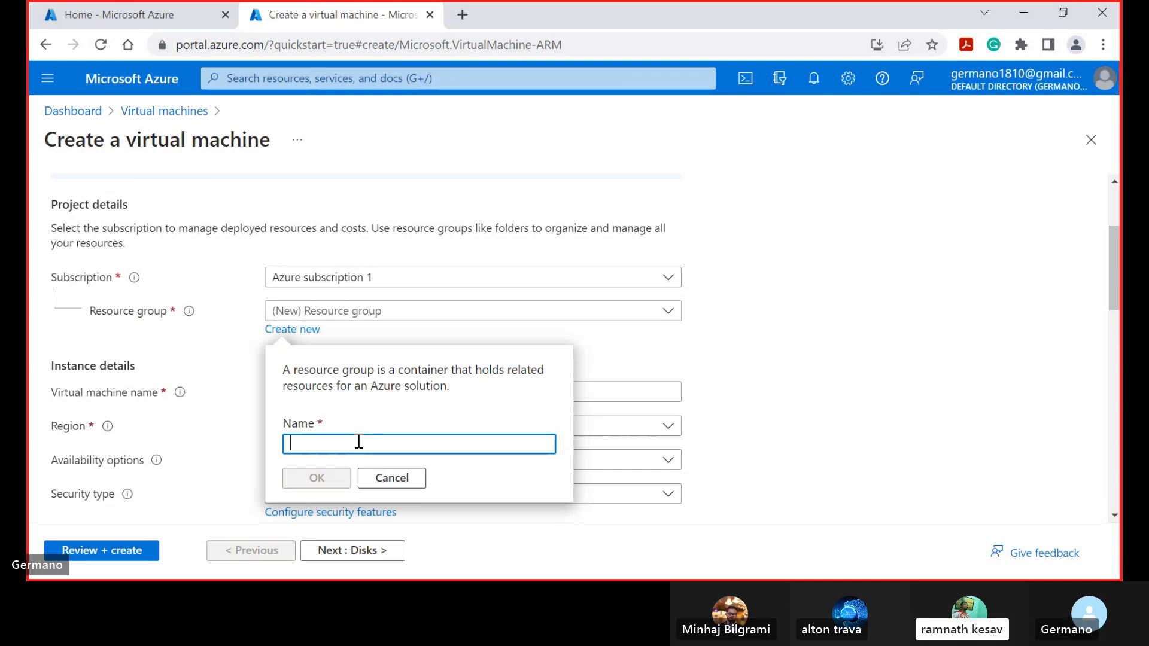
{"action": "type", "text": "ho"}
{"action": "key", "text": "BackSpace"}
{"action": "key", "text": "BackSpace"}
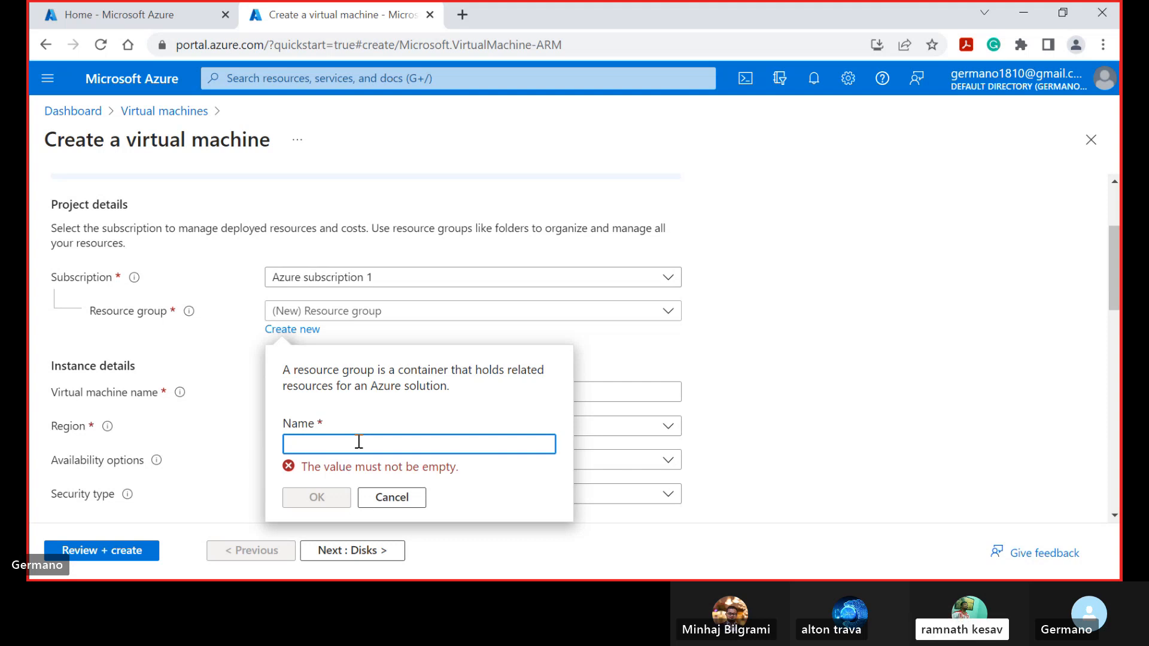
{"action": "type", "text": "deo"}
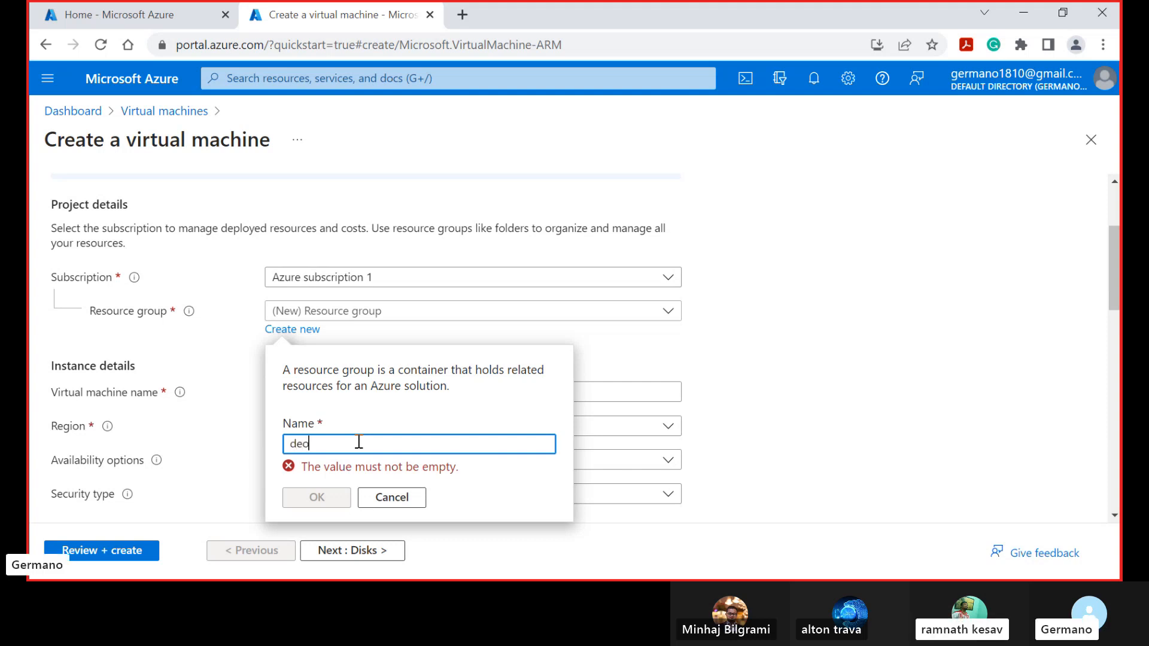
{"action": "key", "text": "BackSpace"}
{"action": "type", "text": "mo"}
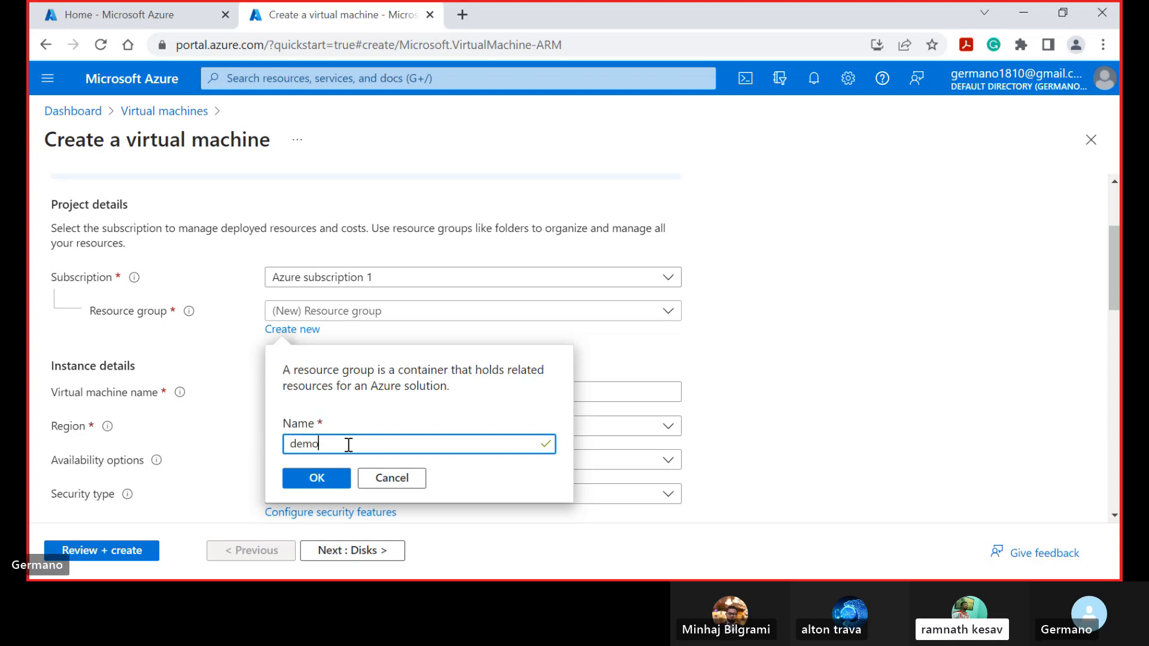
{"action": "left_click", "coordinate": [318, 478]}
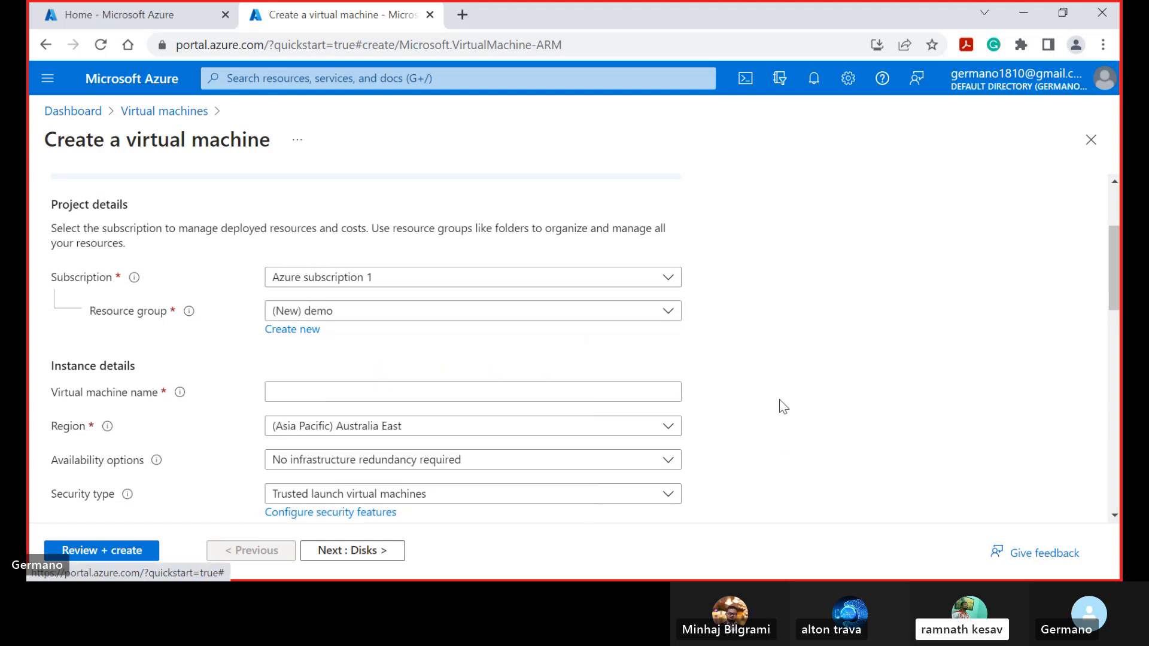
Name the virtual machine windows1, without a space.
{"action": "scroll", "coordinate": [784, 407], "scroll_direction": "down", "scroll_amount": 2}
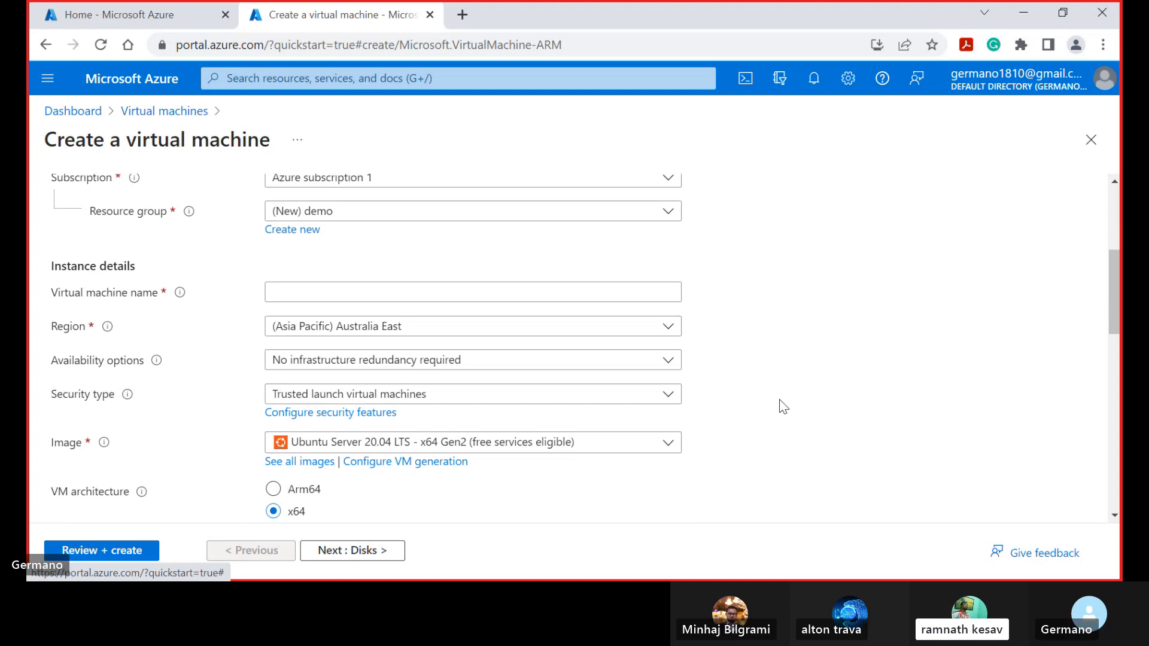
{"action": "left_click", "coordinate": [461, 293]}
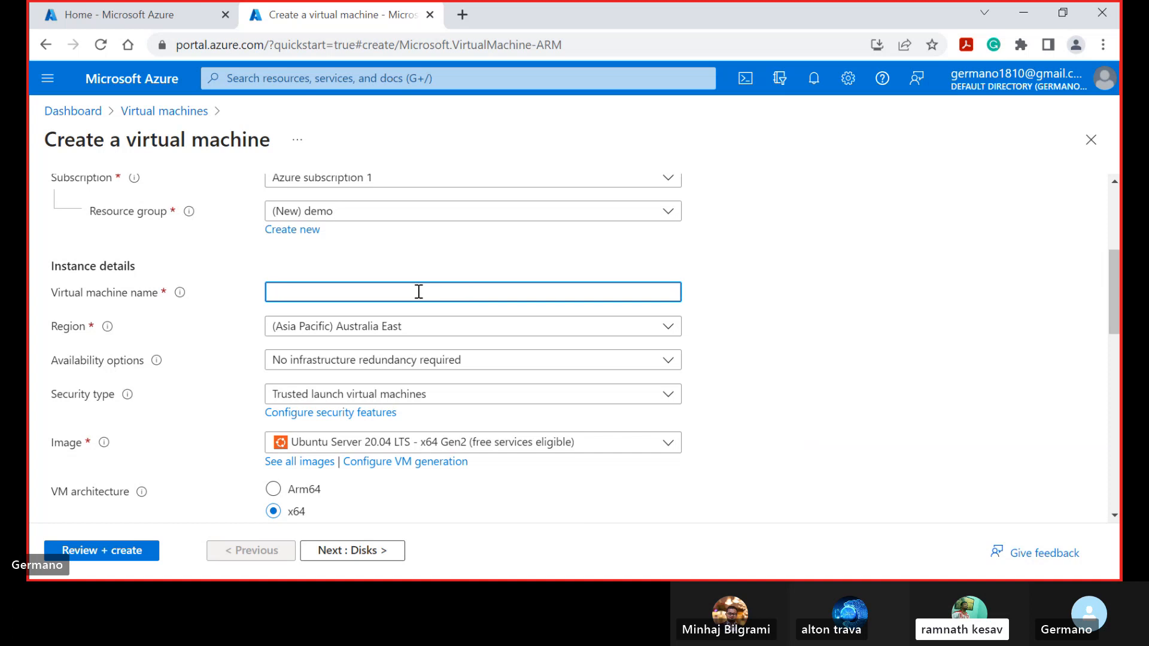
{"action": "type", "text": "windows "}
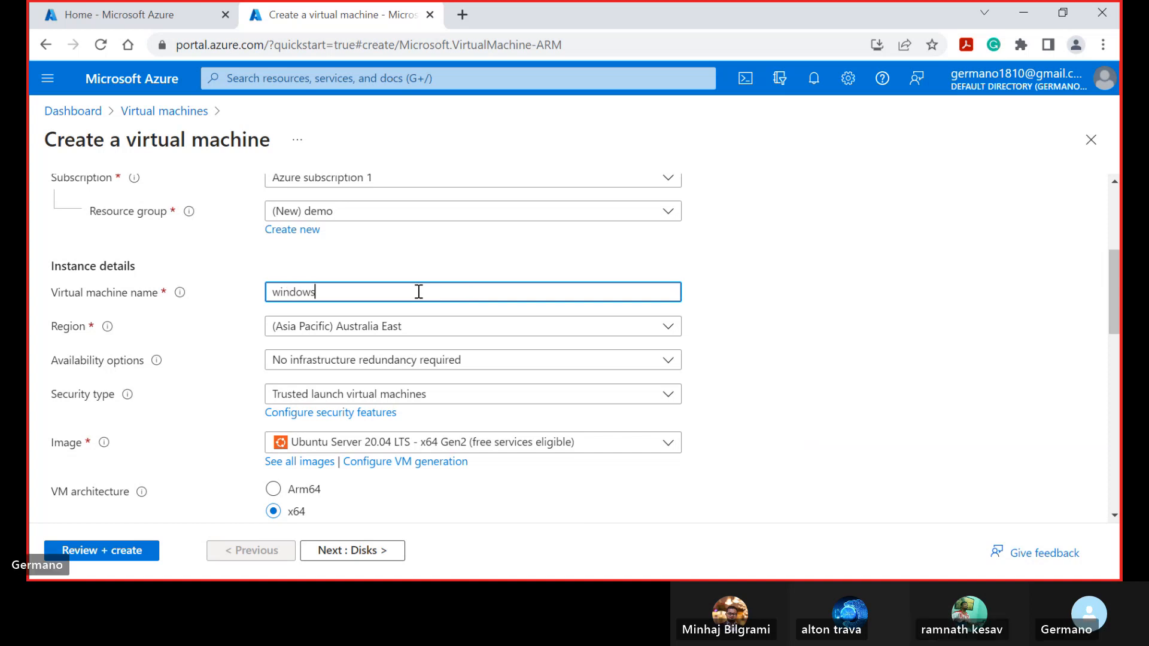
{"action": "type", "text": "1"}
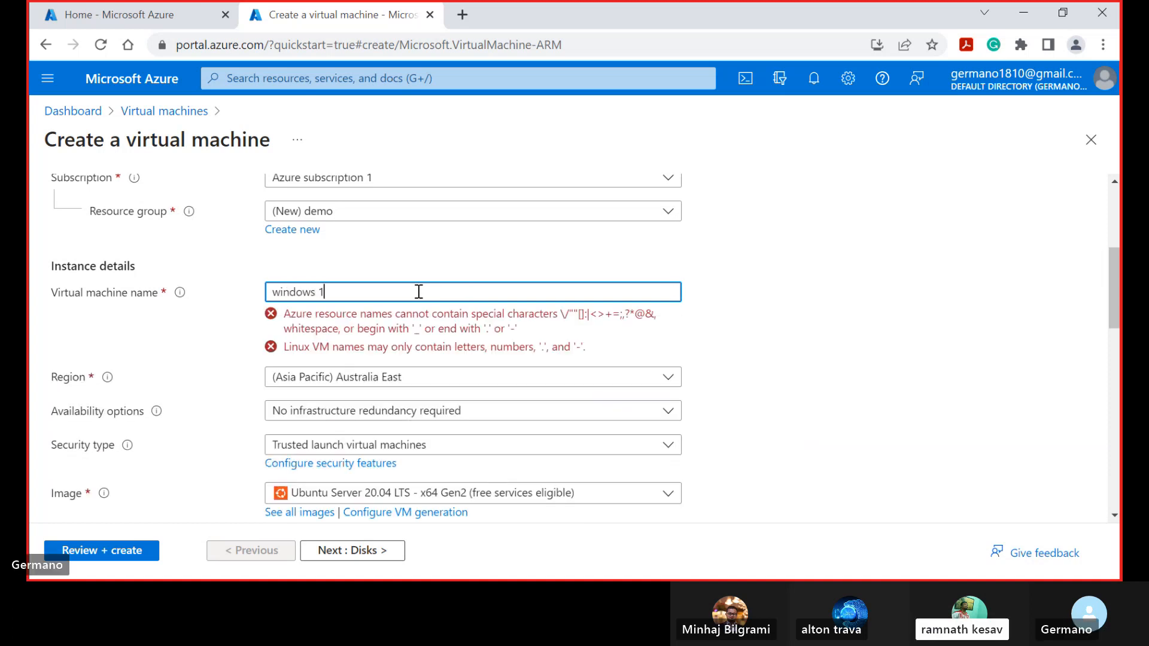
{"action": "key", "text": "Left"}
{"action": "key", "text": "BackSpace"}
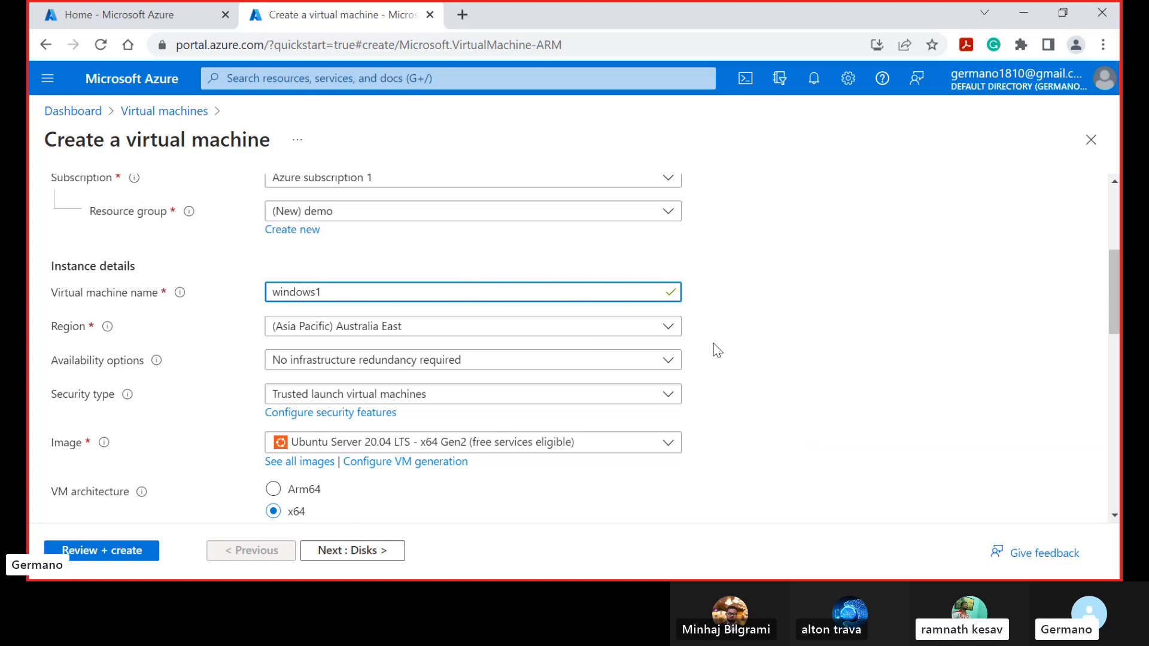
Look through the regions offered for the virtual machine, from the recommended ones to the end of that group.
{"action": "left_click", "coordinate": [669, 337]}
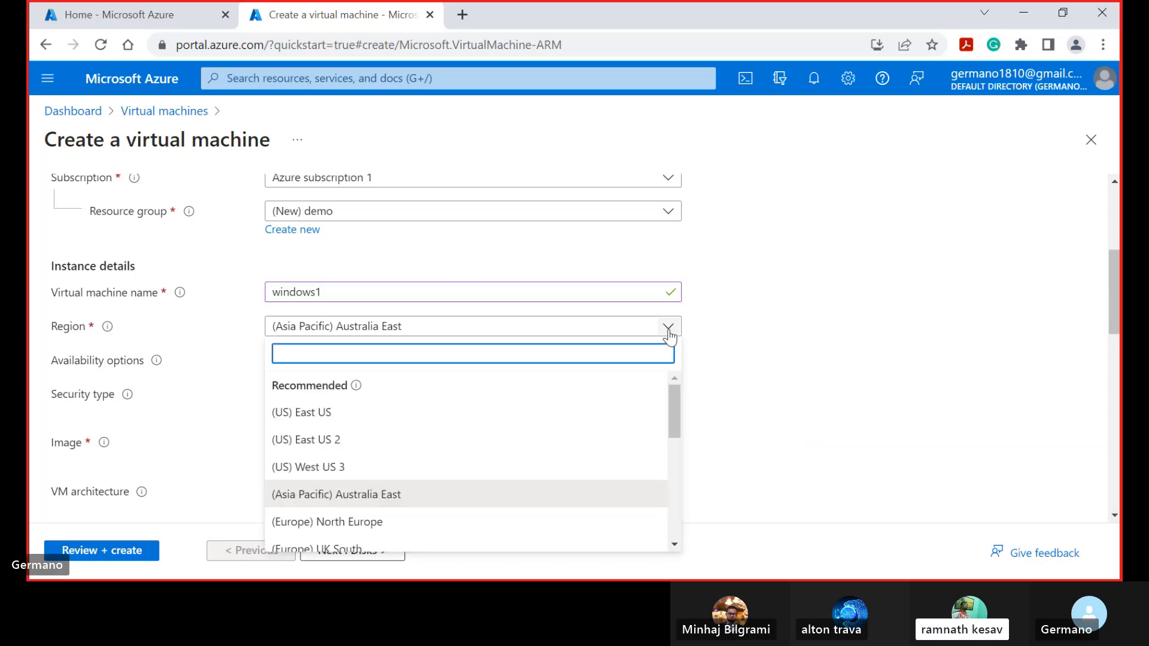
{"action": "left_click", "coordinate": [669, 335]}
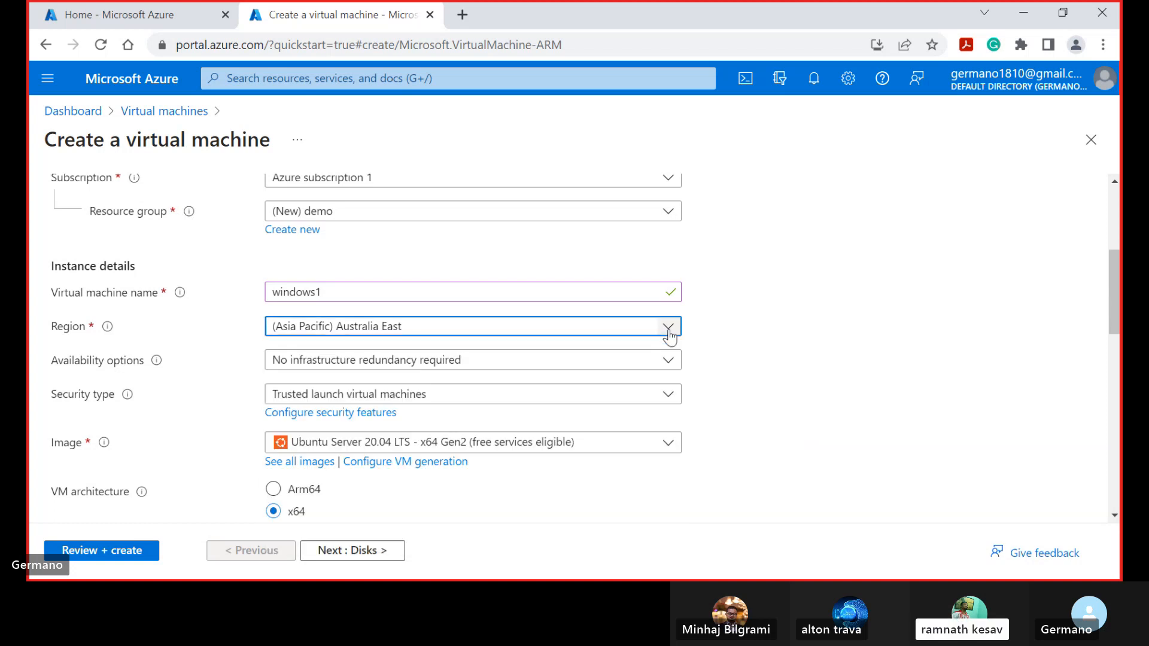
{"action": "left_click", "coordinate": [669, 335]}
{"action": "left_click", "coordinate": [669, 335]}
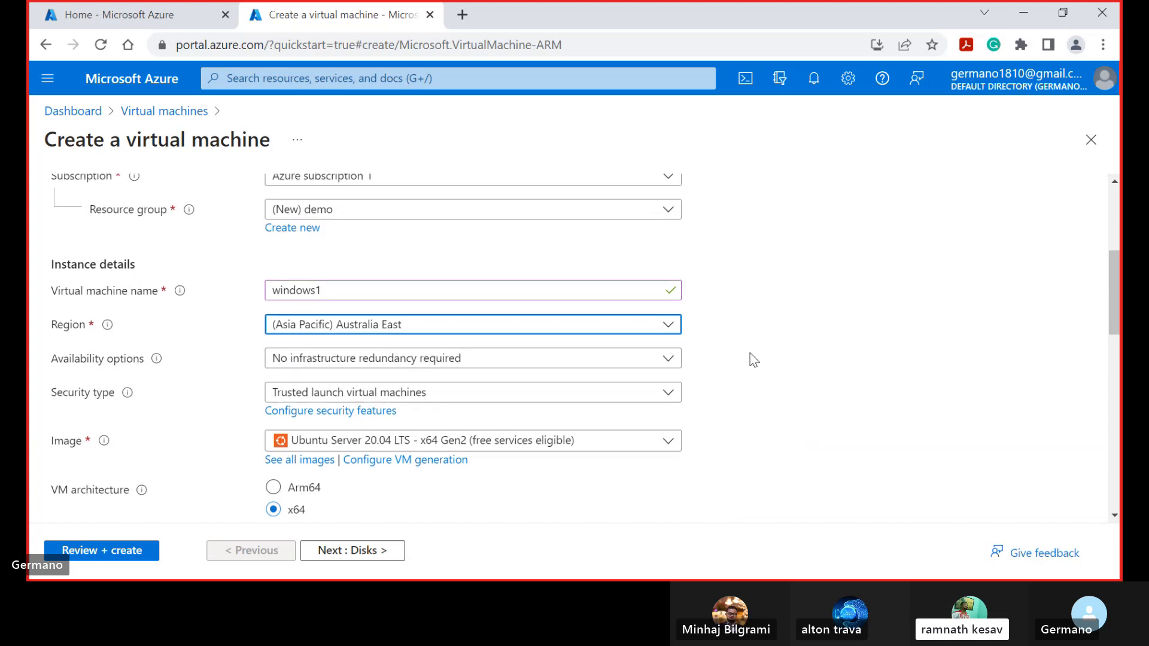
{"action": "scroll", "coordinate": [753, 359], "scroll_direction": "down", "scroll_amount": 2}
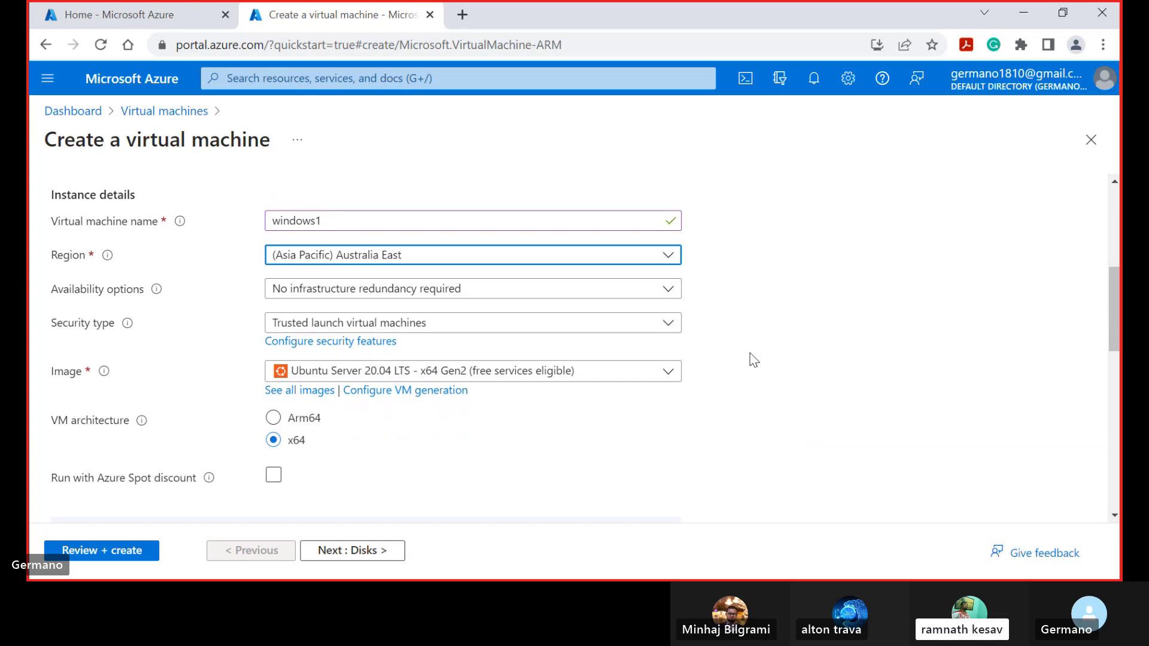
{"action": "left_click", "coordinate": [673, 258]}
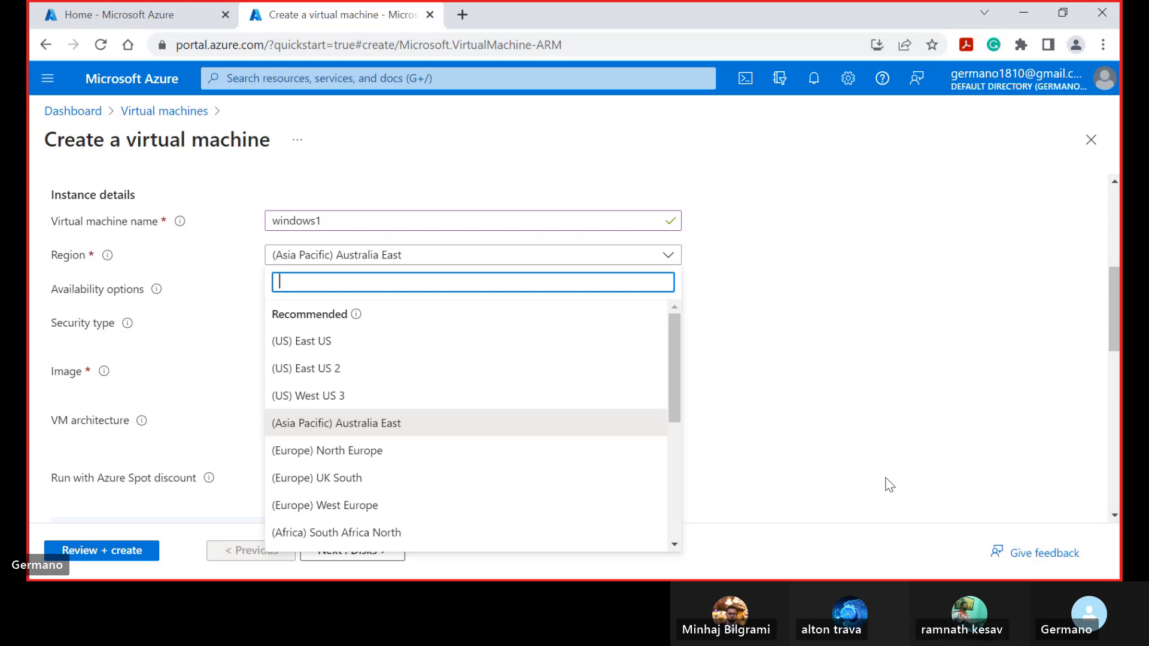
{"action": "left_click", "coordinate": [675, 384]}
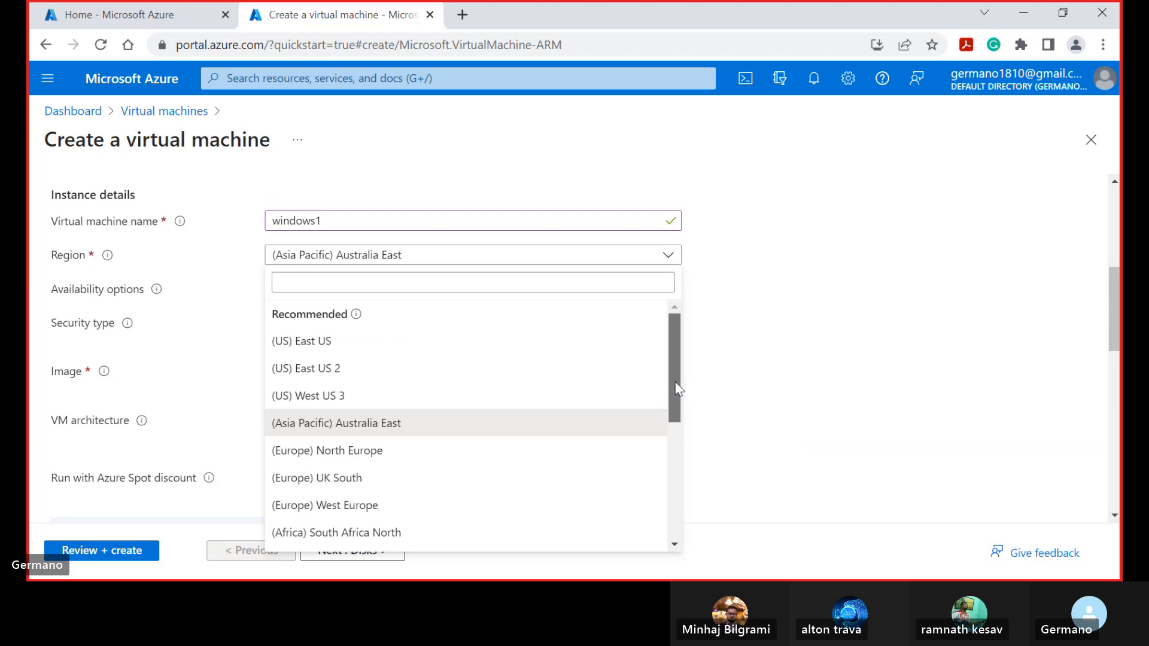
{"action": "left_click_drag", "start_coordinate": [676, 388], "coordinate": [680, 467]}
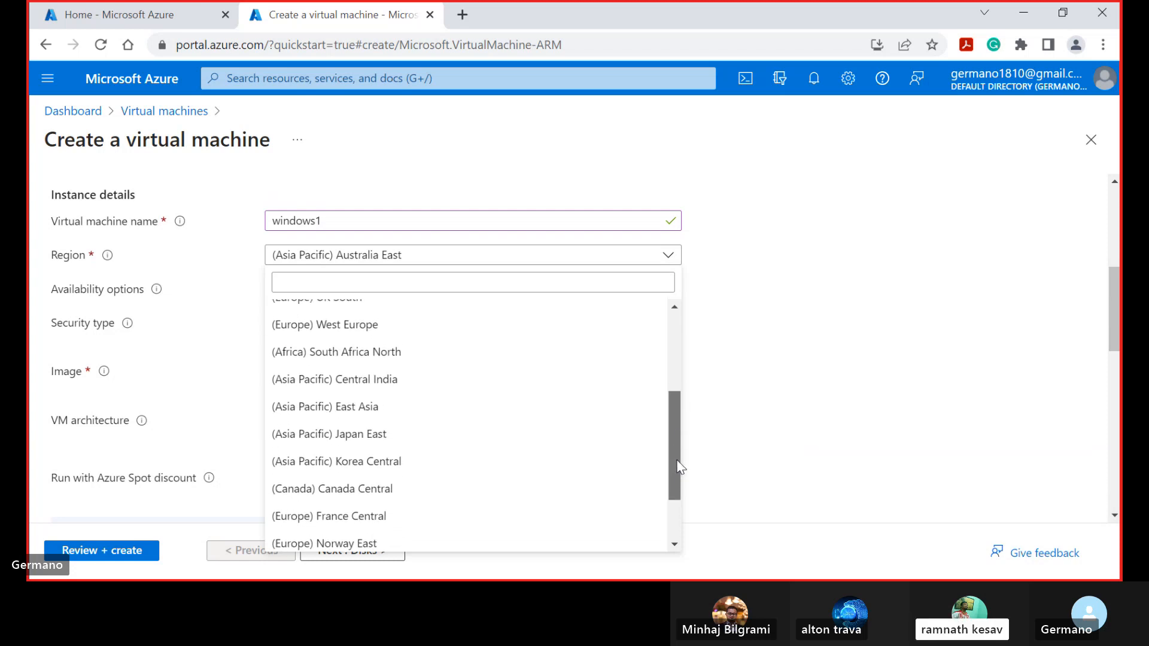
{"action": "left_click_drag", "start_coordinate": [678, 462], "coordinate": [678, 494]}
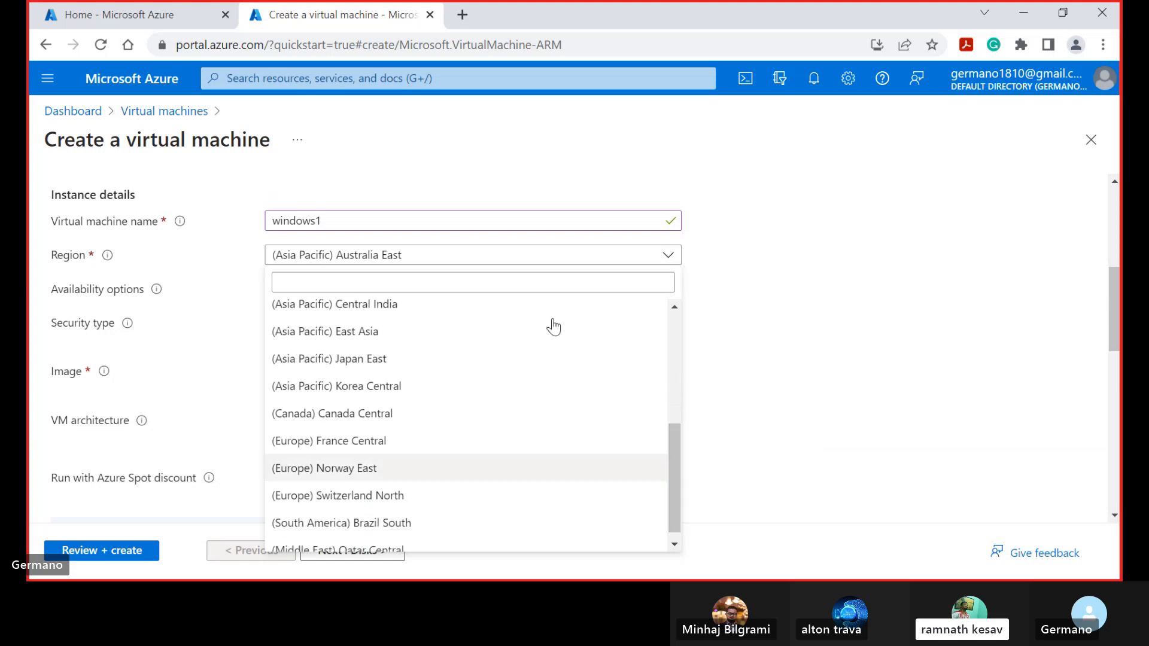
{"action": "left_click", "coordinate": [488, 263]}
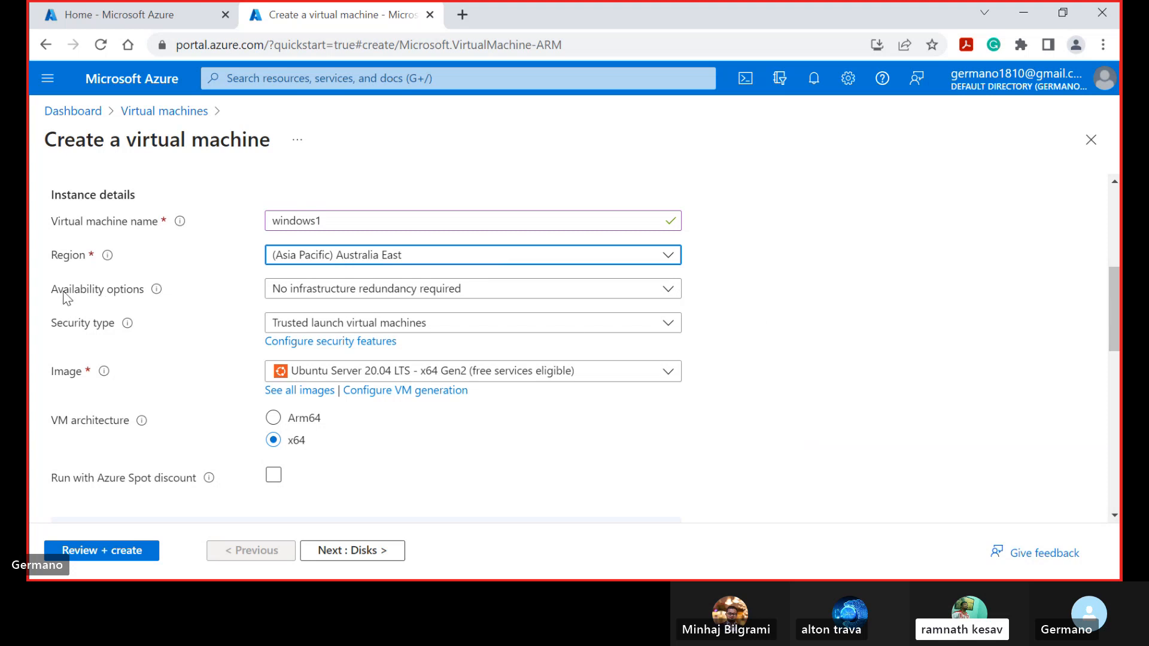
Look through the availability options offered for the virtual machine, leaving the selection as it is.
{"action": "mouse_move", "coordinate": [156, 290]}
{"action": "left_click", "coordinate": [675, 294]}
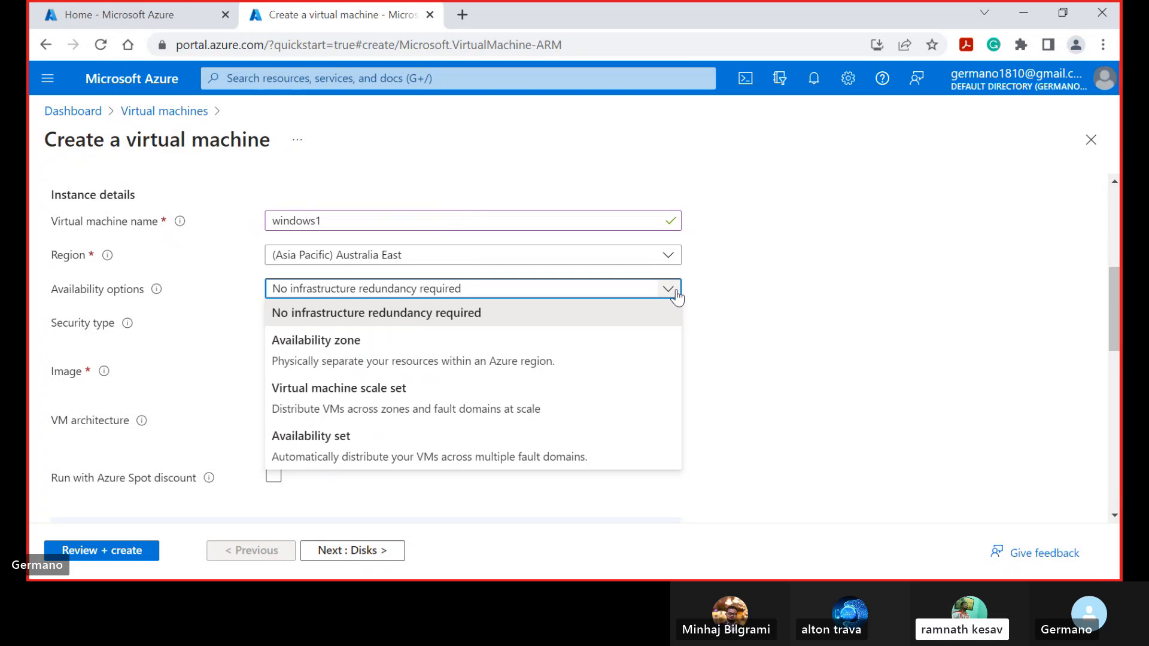
{"action": "left_click", "coordinate": [675, 292]}
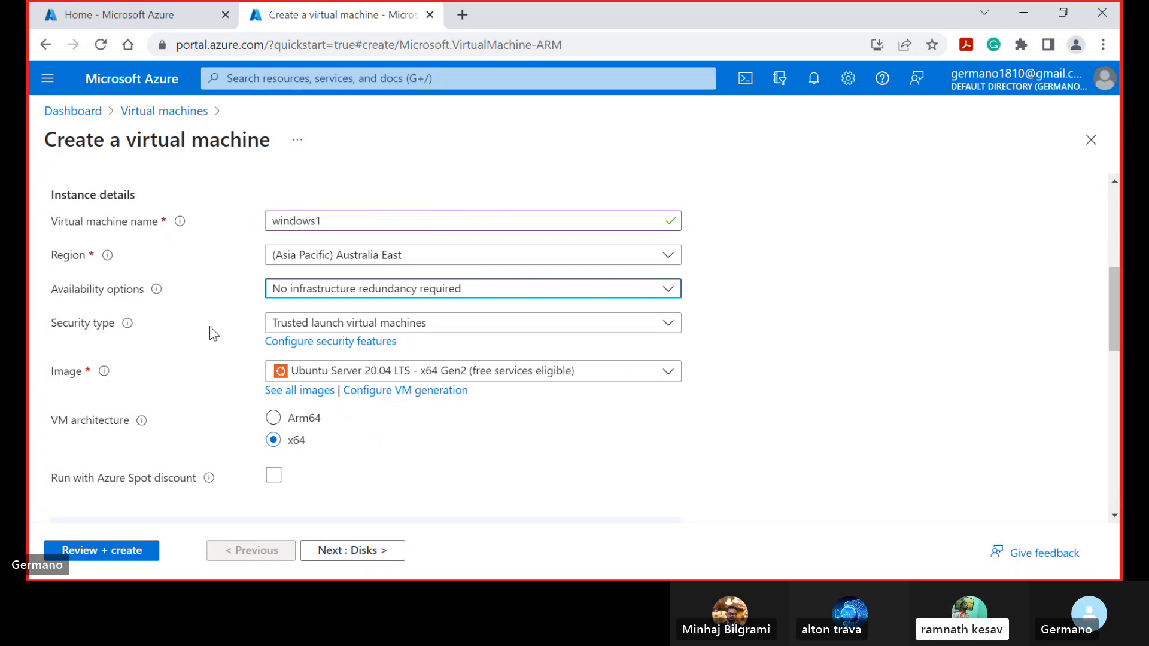
Set the virtual machine's security type to Standard.
{"action": "mouse_move", "coordinate": [130, 329]}
{"action": "left_click", "coordinate": [674, 328]}
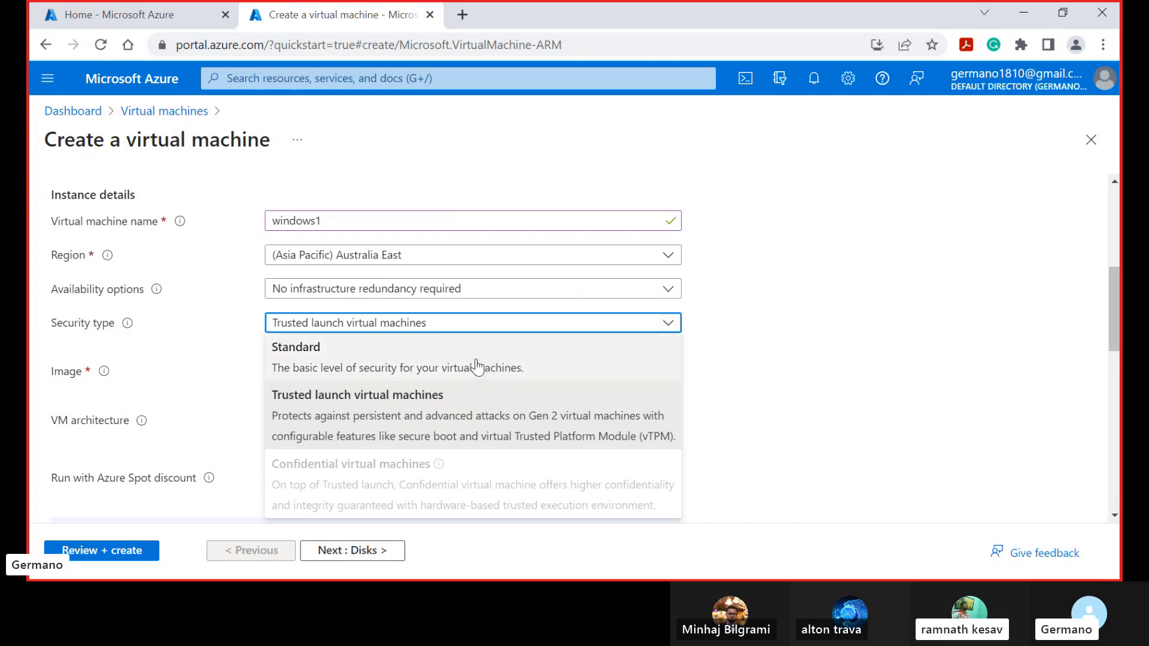
{"action": "left_click", "coordinate": [438, 365]}
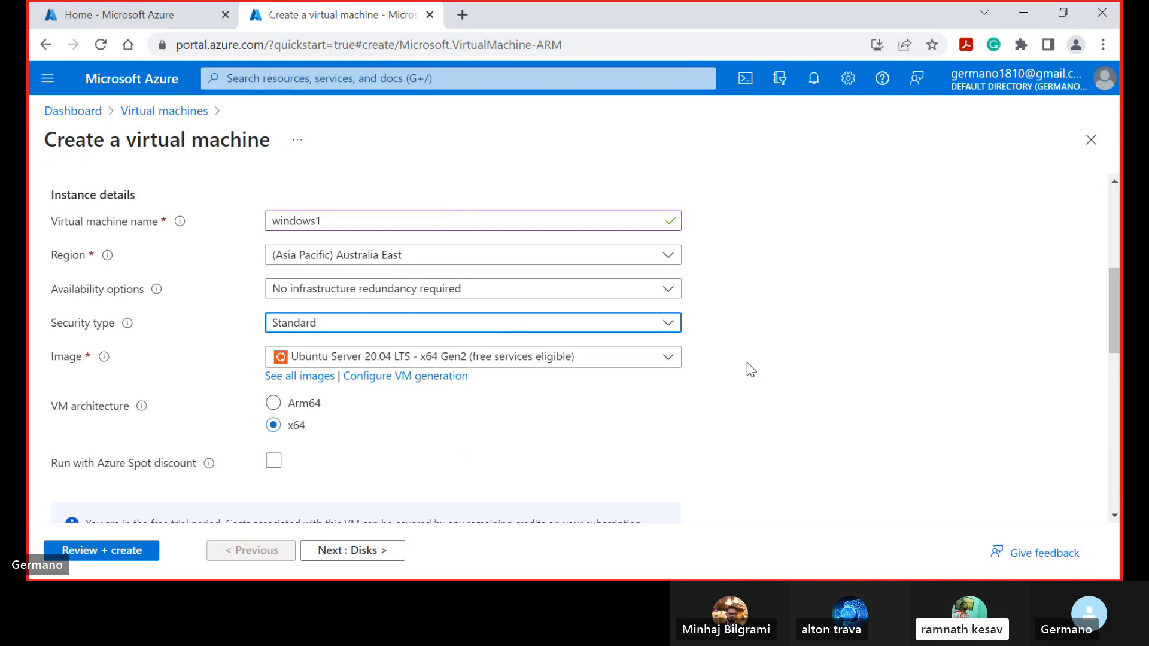
Choose Windows Server 2022 Datacenter: Azure Edition - x64 Gen2 as the virtual machine's image.
{"action": "left_click", "coordinate": [668, 358]}
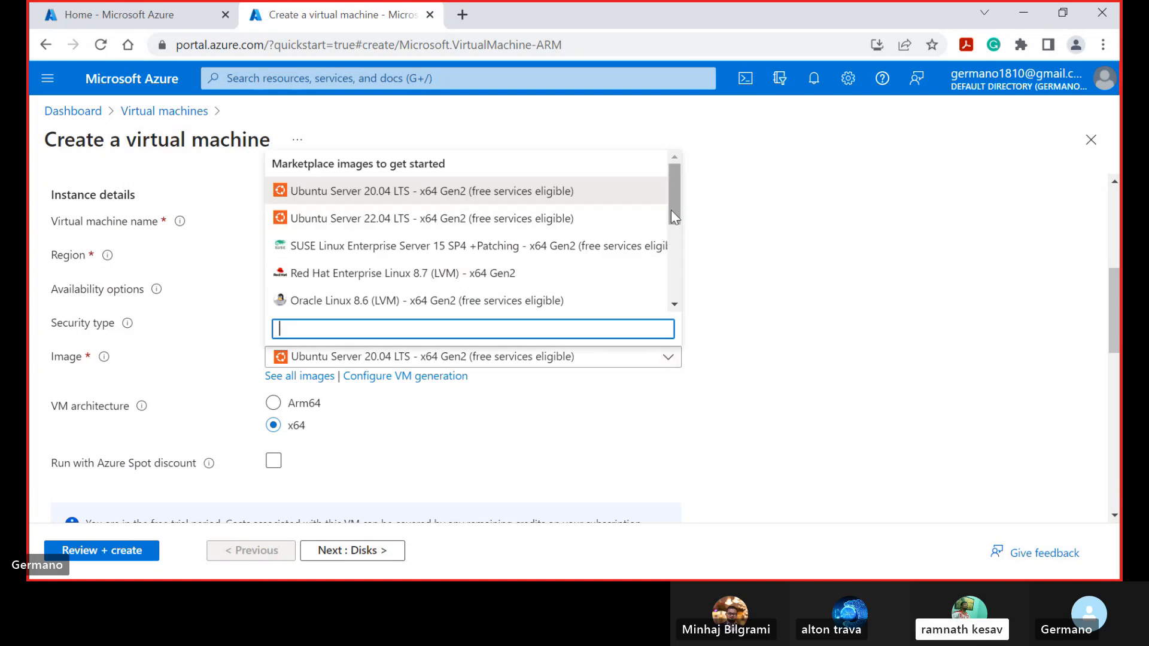
{"action": "left_click_drag", "start_coordinate": [671, 212], "coordinate": [675, 257]}
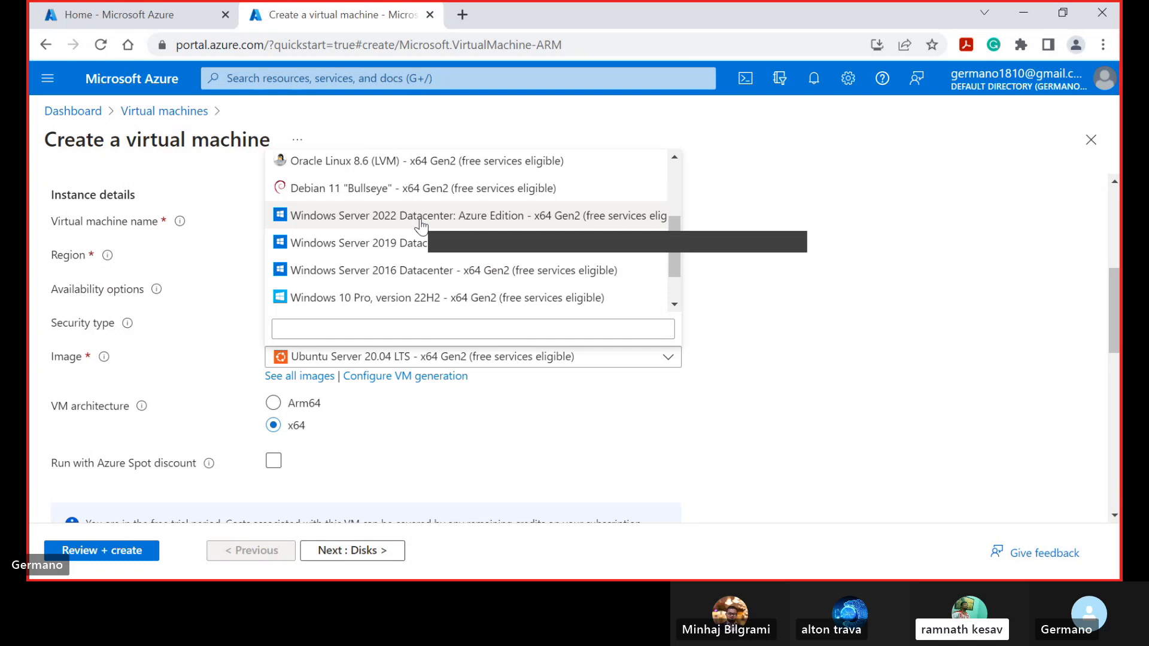
{"action": "left_click", "coordinate": [420, 221]}
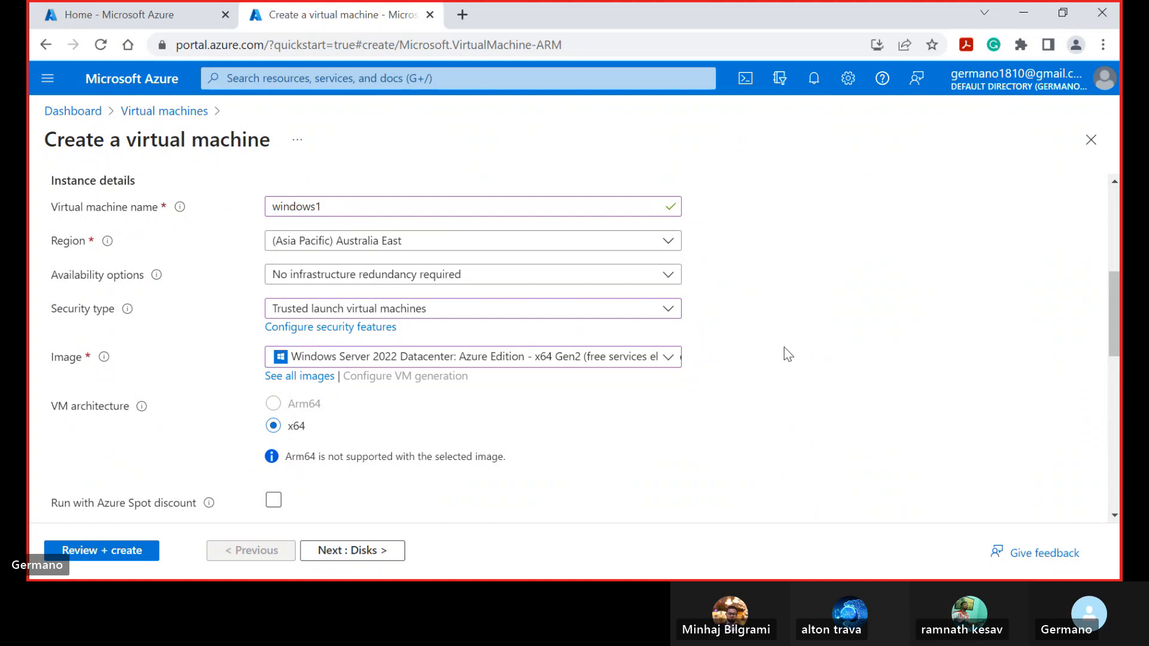
Look through the complete list of regions for the virtual machine again, from the recommended ones to the last entry.
{"action": "scroll", "coordinate": [784, 347], "scroll_direction": "down", "scroll_amount": 1}
{"action": "scroll", "coordinate": [783, 347], "scroll_direction": "up", "scroll_amount": 1}
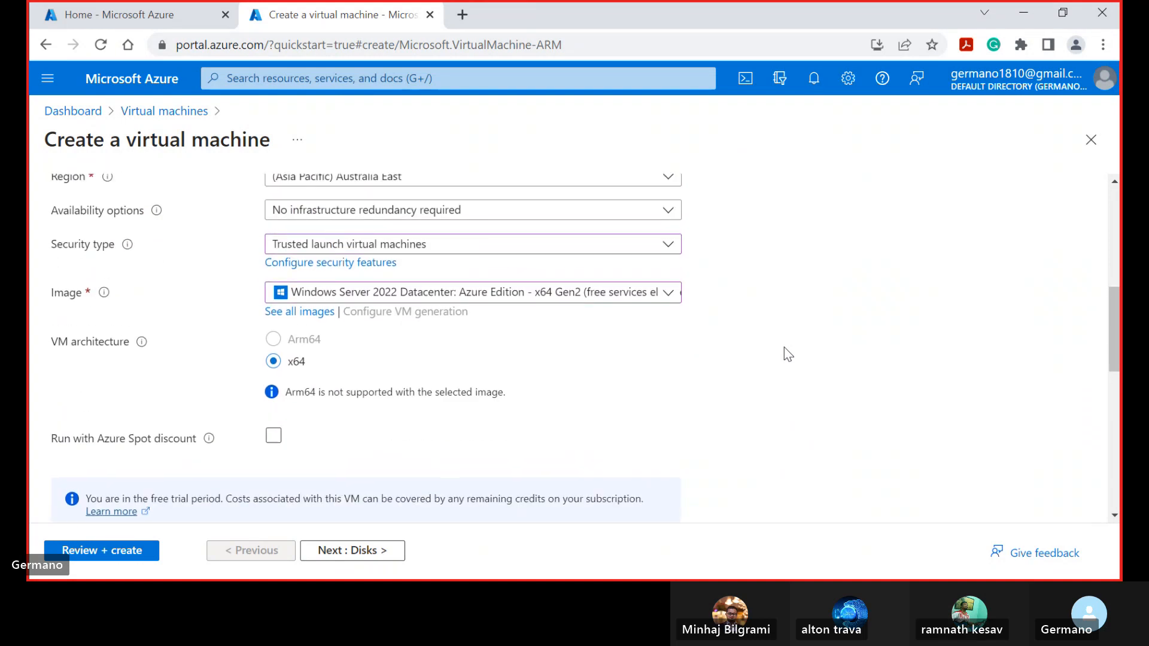
{"action": "scroll", "coordinate": [784, 349], "scroll_direction": "up", "scroll_amount": 1}
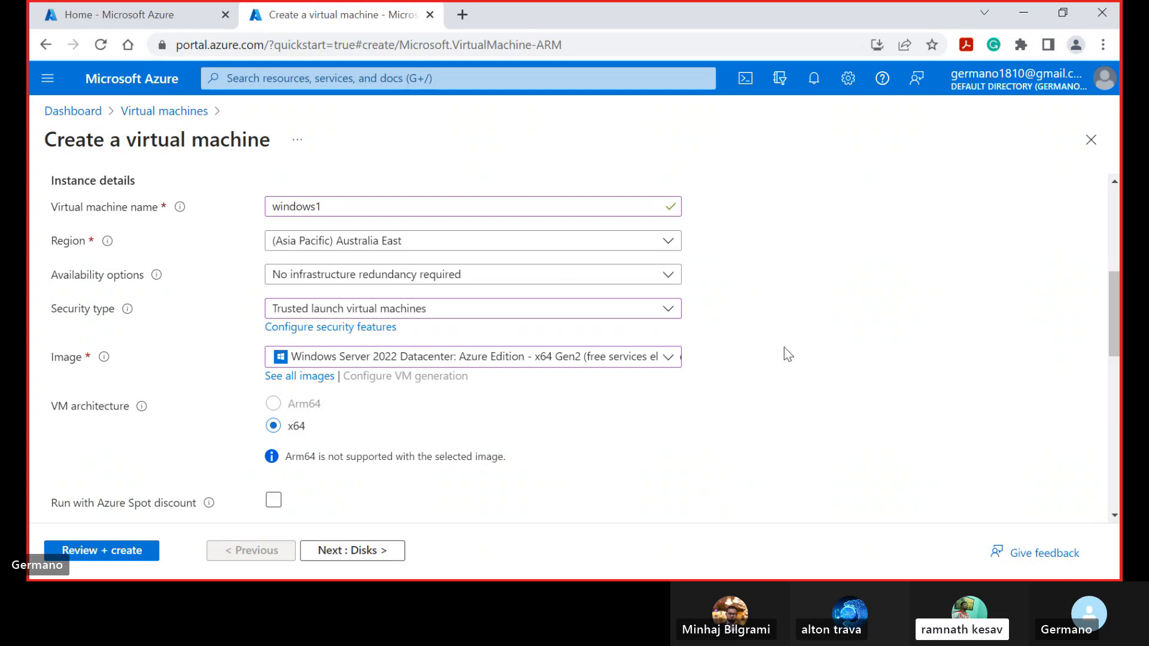
{"action": "left_click", "coordinate": [669, 242]}
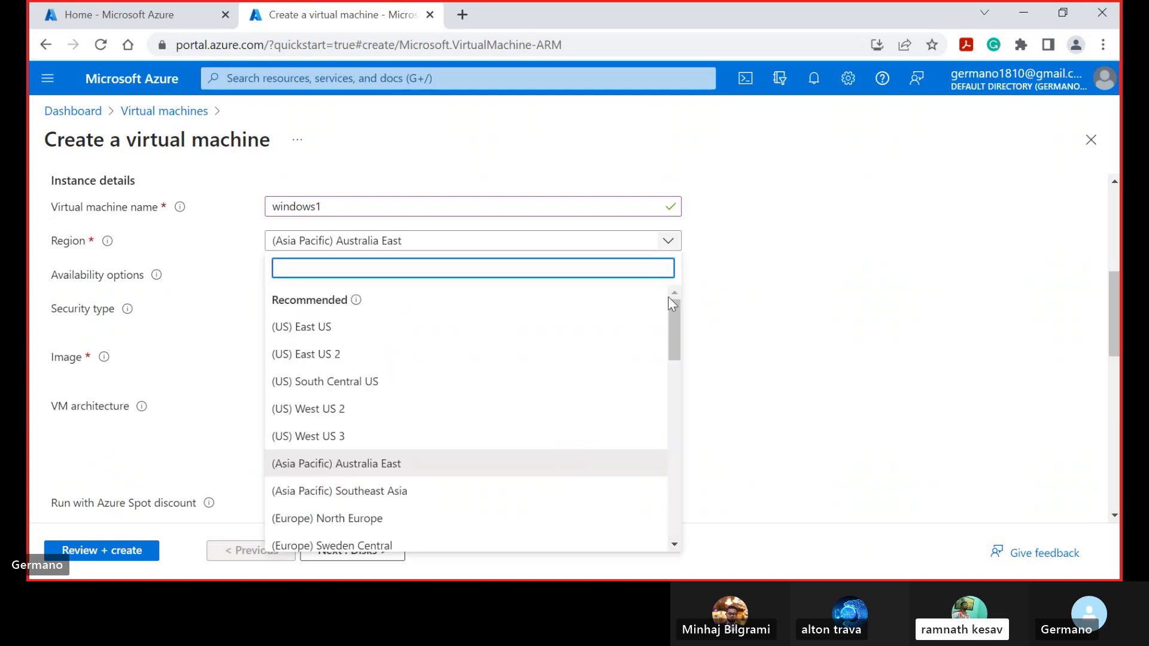
{"action": "left_click_drag", "start_coordinate": [673, 315], "coordinate": [688, 286]}
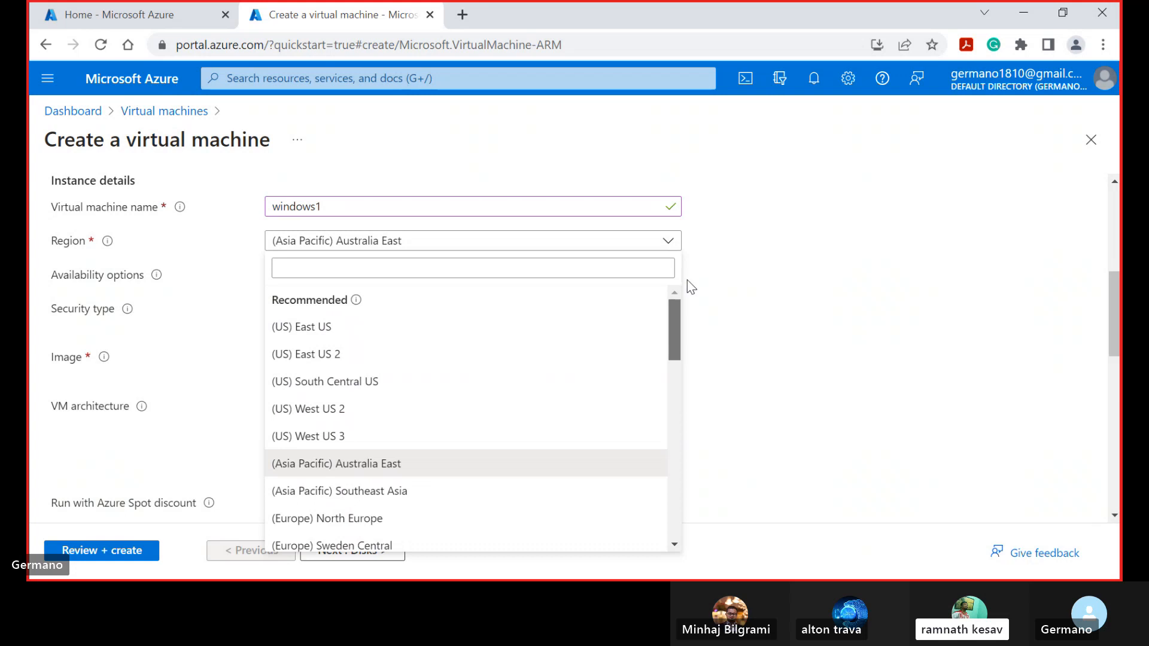
{"action": "left_click", "coordinate": [669, 246]}
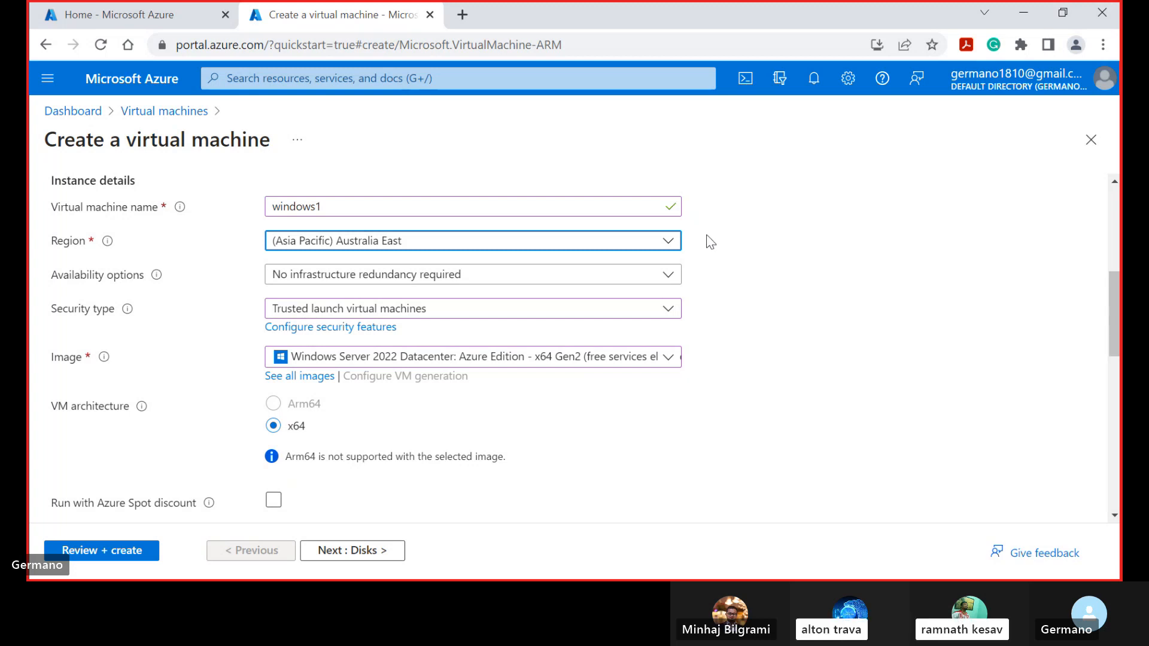
{"action": "left_click", "coordinate": [668, 240]}
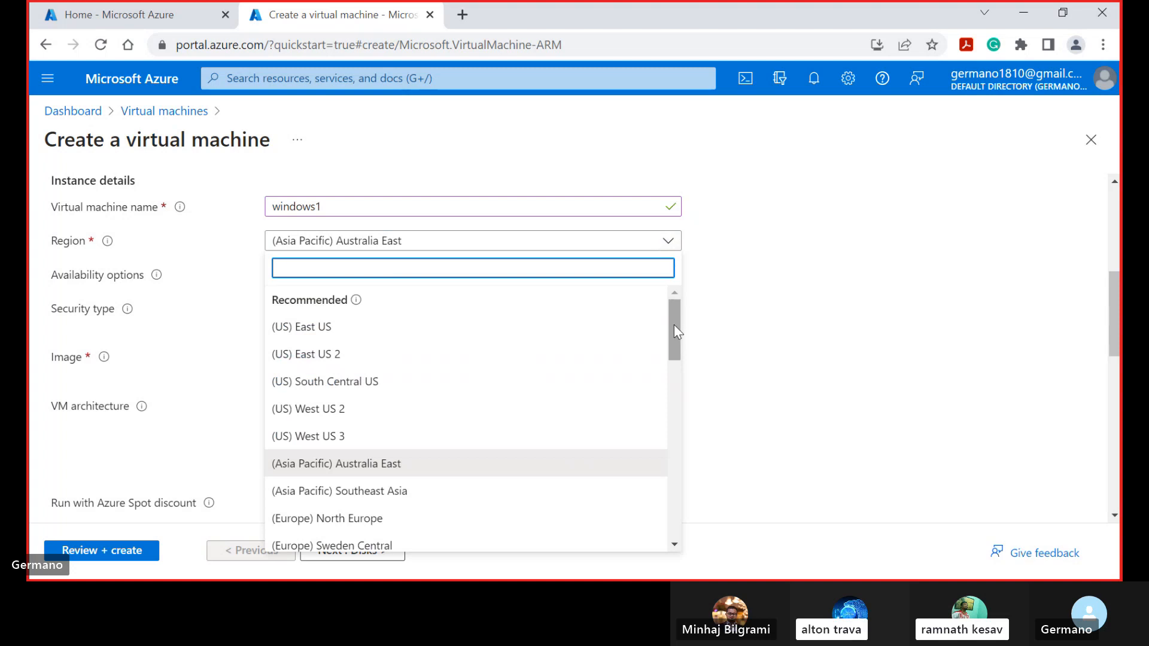
{"action": "left_click_drag", "start_coordinate": [674, 324], "coordinate": [671, 514]}
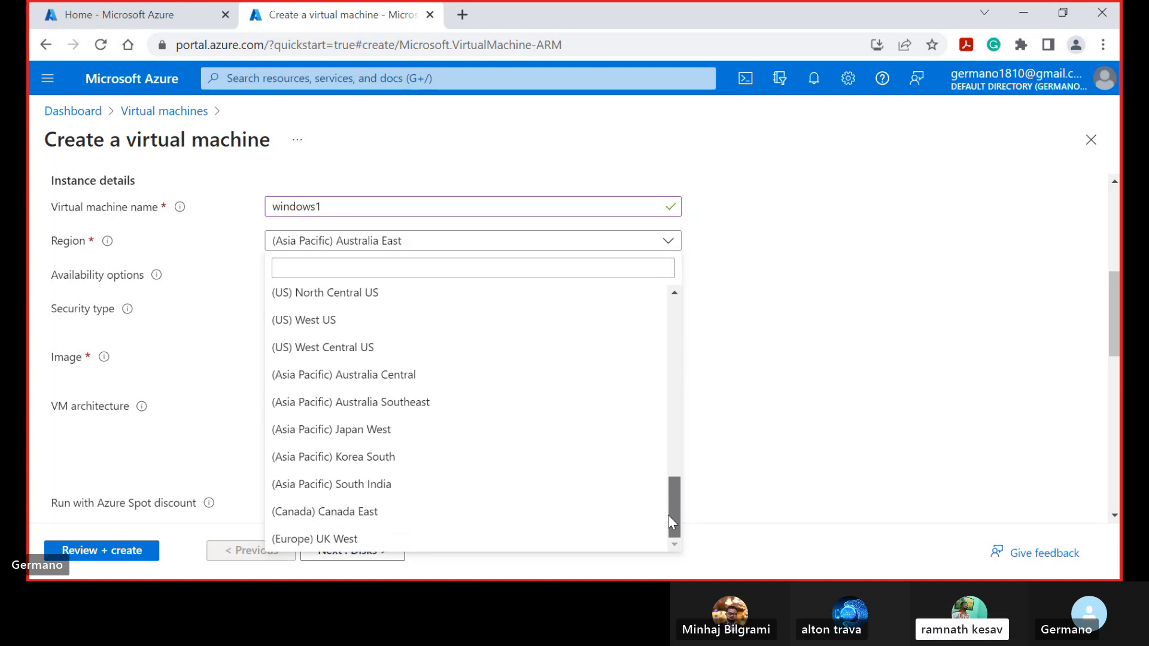
{"action": "left_click_drag", "start_coordinate": [668, 518], "coordinate": [699, 309]}
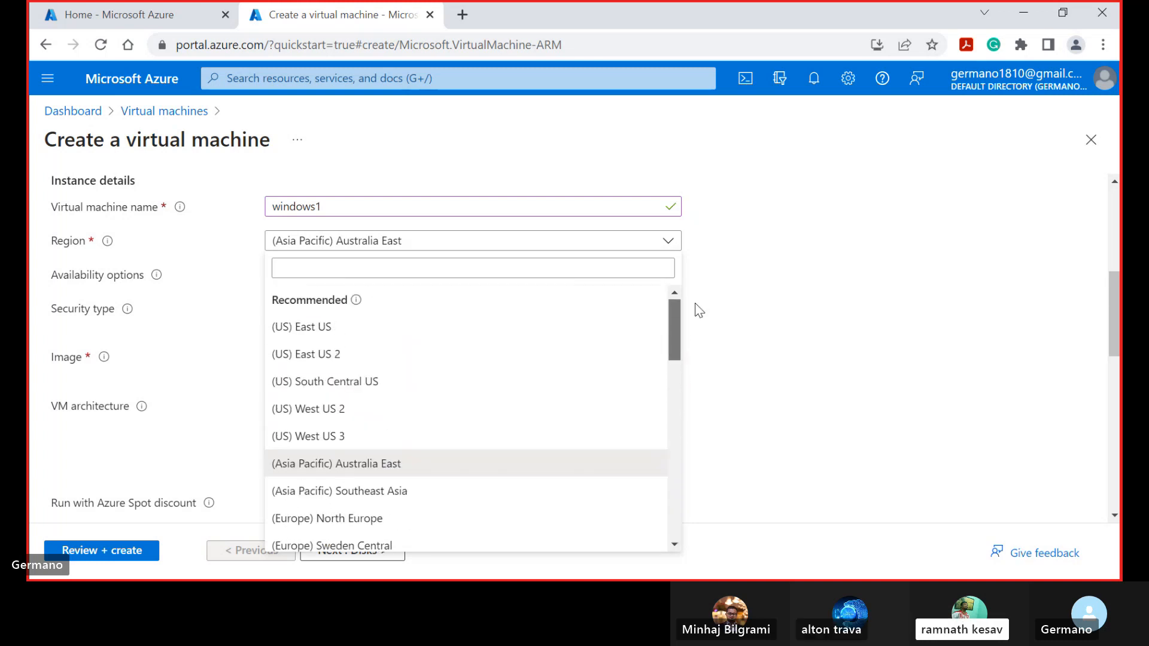
{"action": "left_click", "coordinate": [709, 245]}
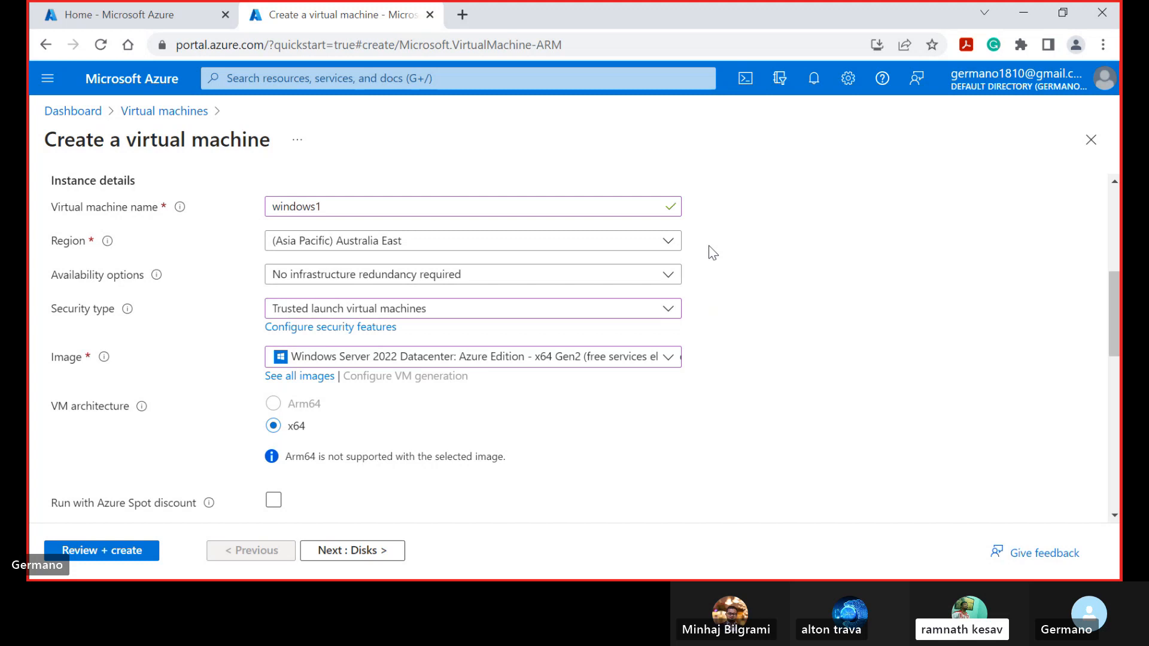
Switch the security type back to Standard for the Windows Server image.
{"action": "left_click", "coordinate": [669, 308]}
{"action": "left_click", "coordinate": [524, 347]}
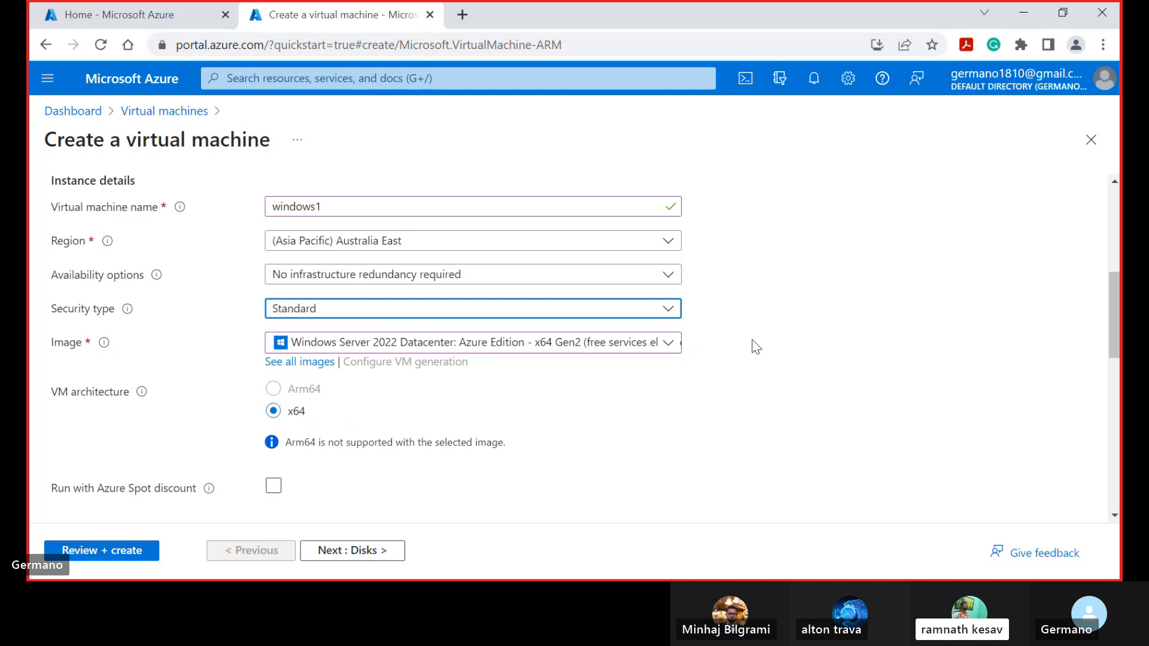
{"action": "scroll", "coordinate": [753, 413], "scroll_direction": "down", "scroll_amount": 2}
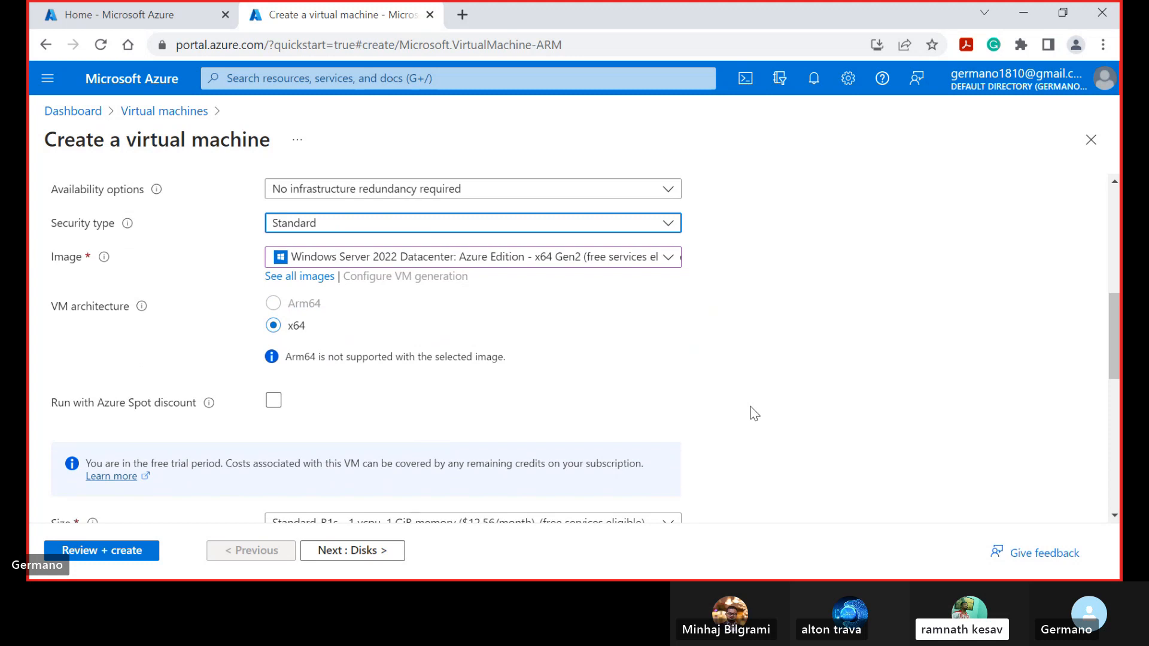
Change the virtual machine's image to Windows Server 2016 Datacenter - x64 Gen2.
{"action": "left_click", "coordinate": [669, 260]}
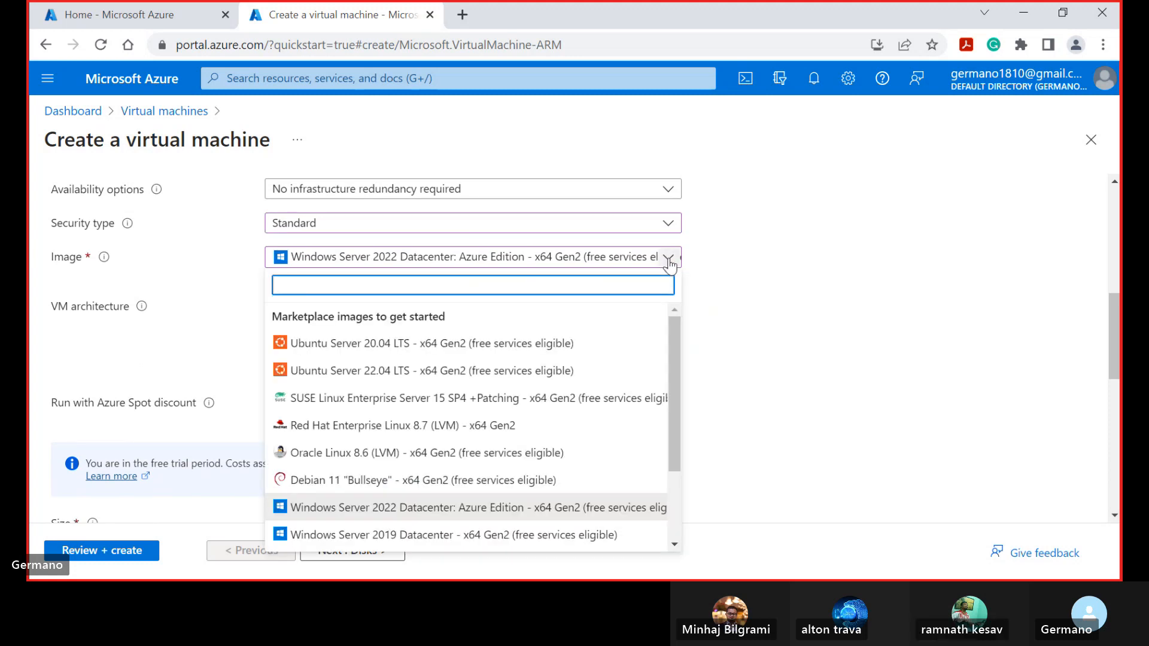
{"action": "left_click_drag", "start_coordinate": [672, 333], "coordinate": [663, 422]}
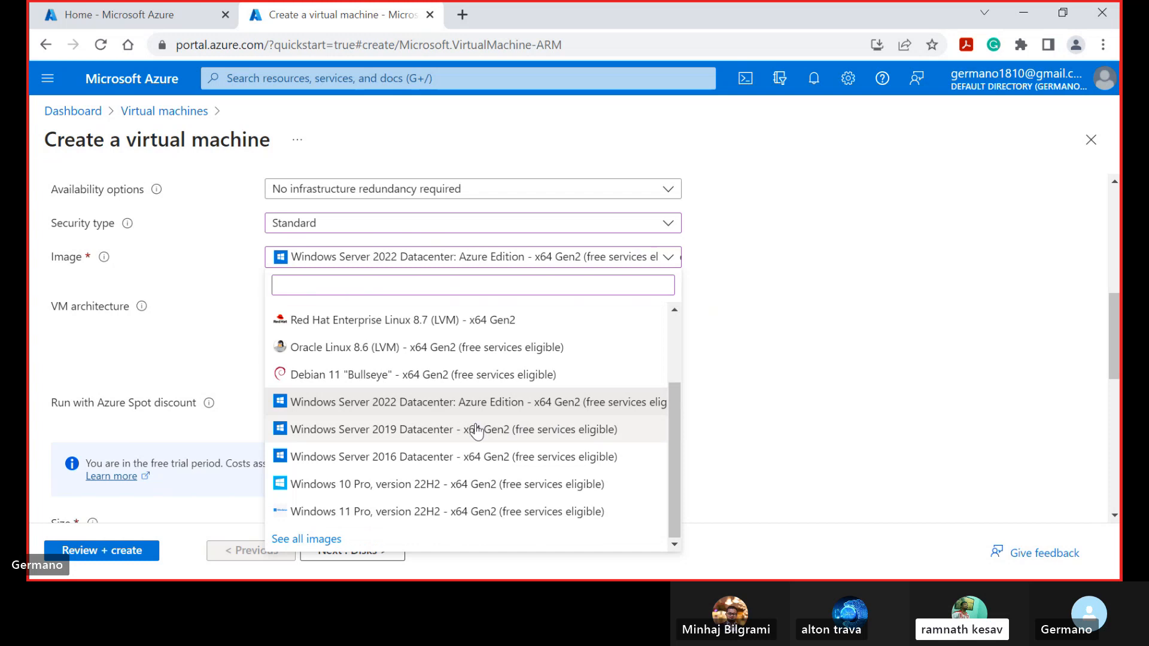
{"action": "left_click", "coordinate": [420, 456]}
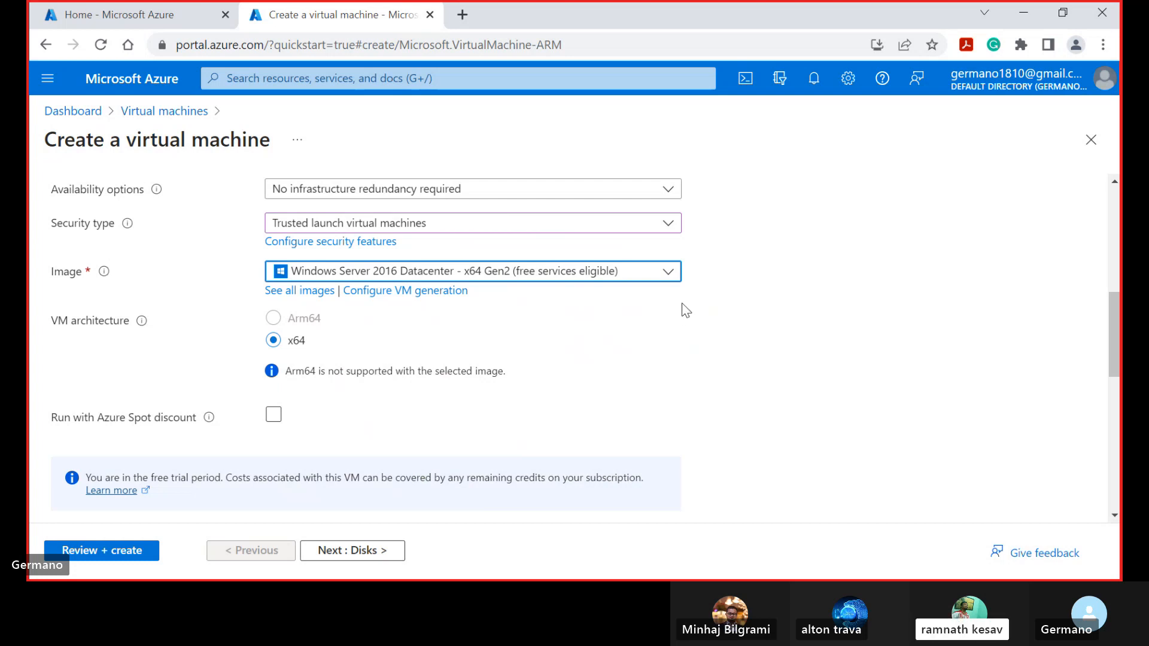
Replace the 2016 image with Windows Server 2022 Datacenter: Azure Edition - x64 Gen2.
{"action": "left_click", "coordinate": [669, 274]}
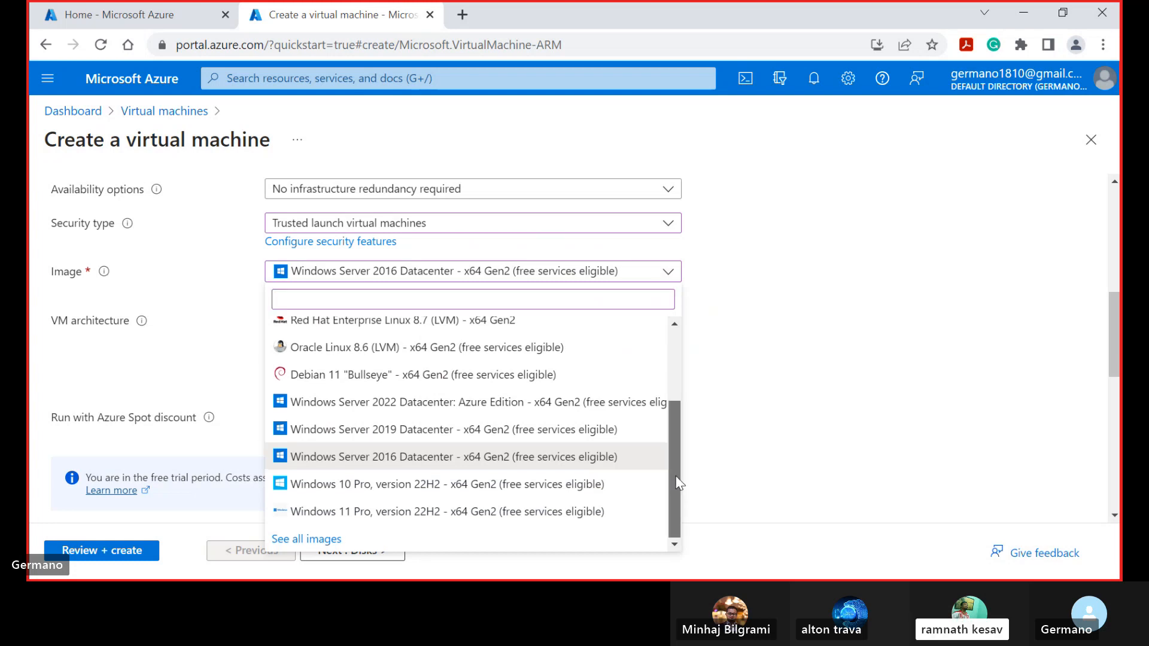
{"action": "mouse_move", "coordinate": [678, 483]}
{"action": "left_mouse_down"}
{"action": "mouse_move", "coordinate": [682, 436]}
{"action": "mouse_move", "coordinate": [682, 490]}
{"action": "left_mouse_up"}
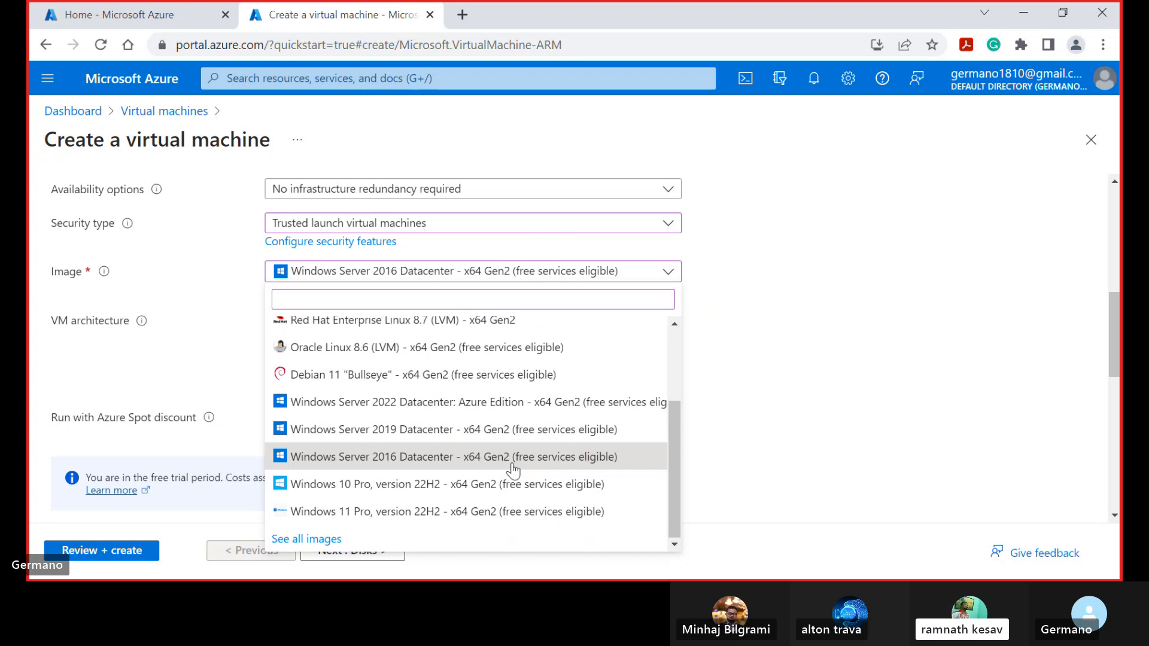
{"action": "left_click", "coordinate": [460, 407]}
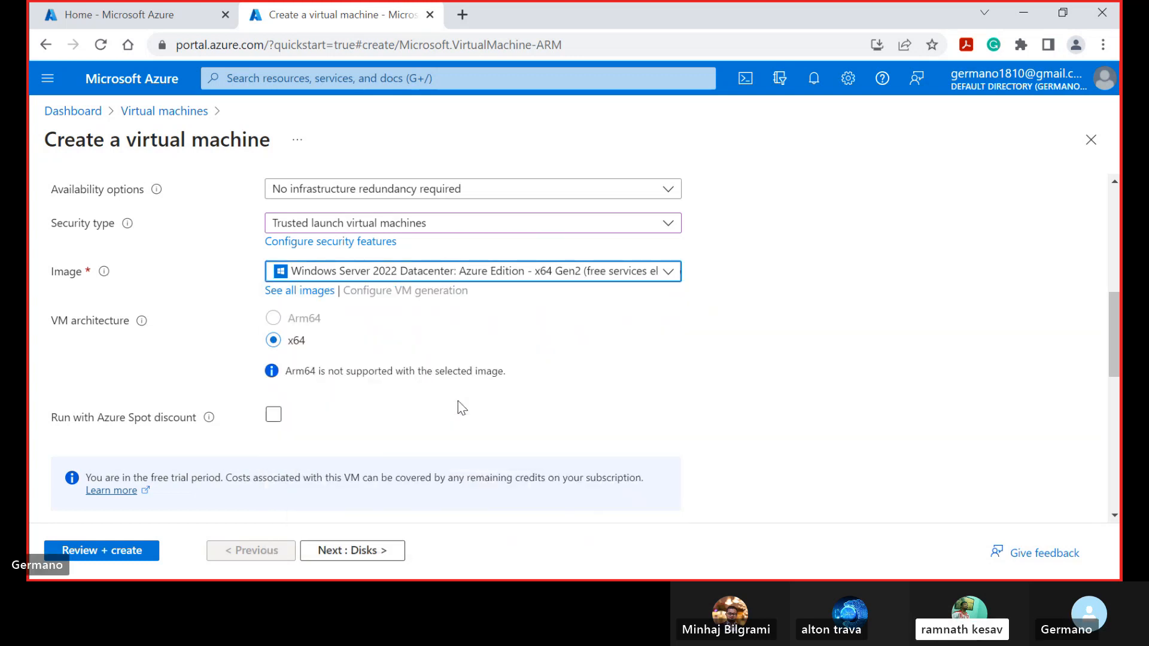
{"action": "left_click", "coordinate": [643, 429]}
{"action": "left_click", "coordinate": [644, 429]}
Read the explanation of the Run with Azure Spot discount option.
{"action": "scroll", "coordinate": [767, 380], "scroll_direction": "down", "scroll_amount": 2}
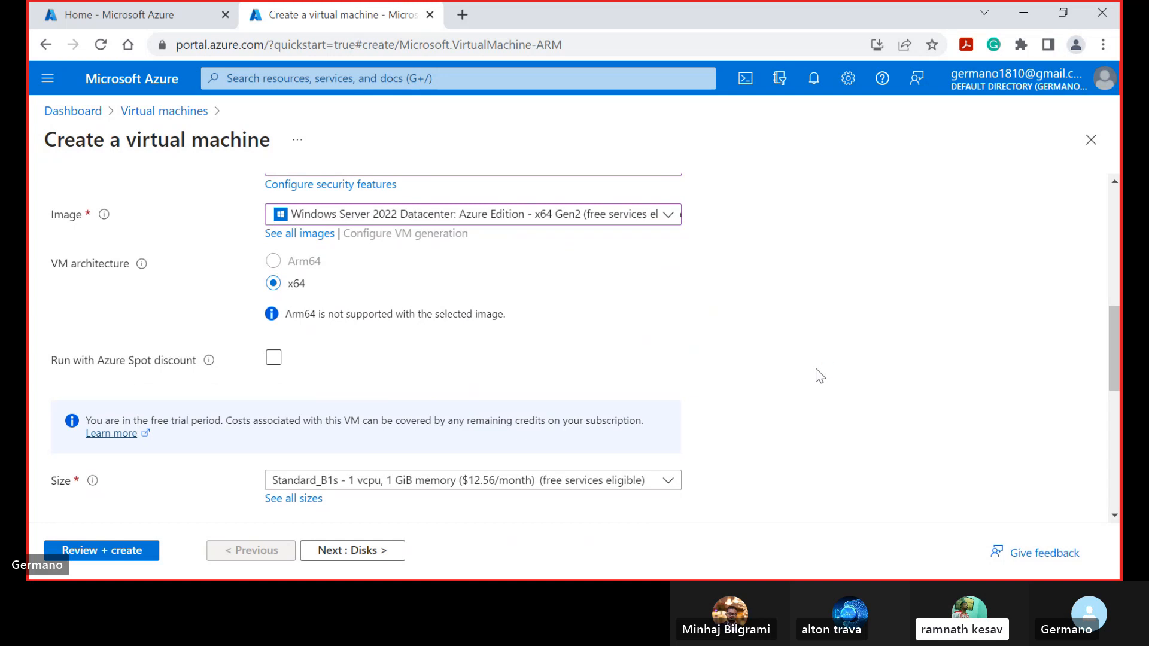
{"action": "scroll", "coordinate": [819, 376], "scroll_direction": "down", "scroll_amount": 1}
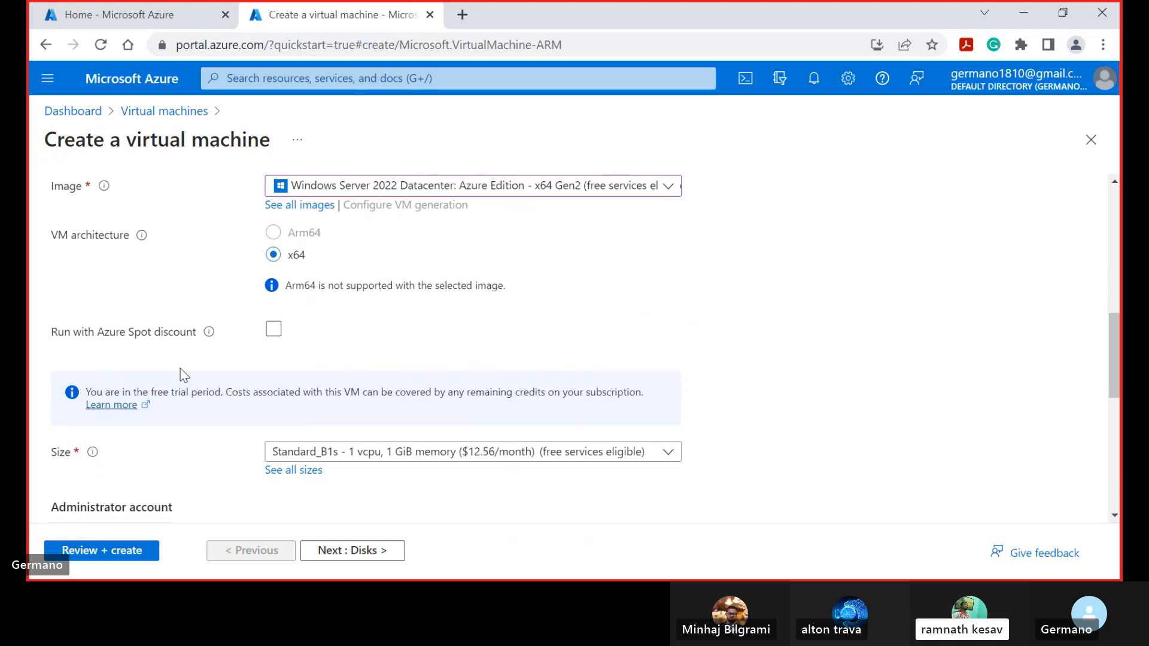
{"action": "mouse_move", "coordinate": [207, 337]}
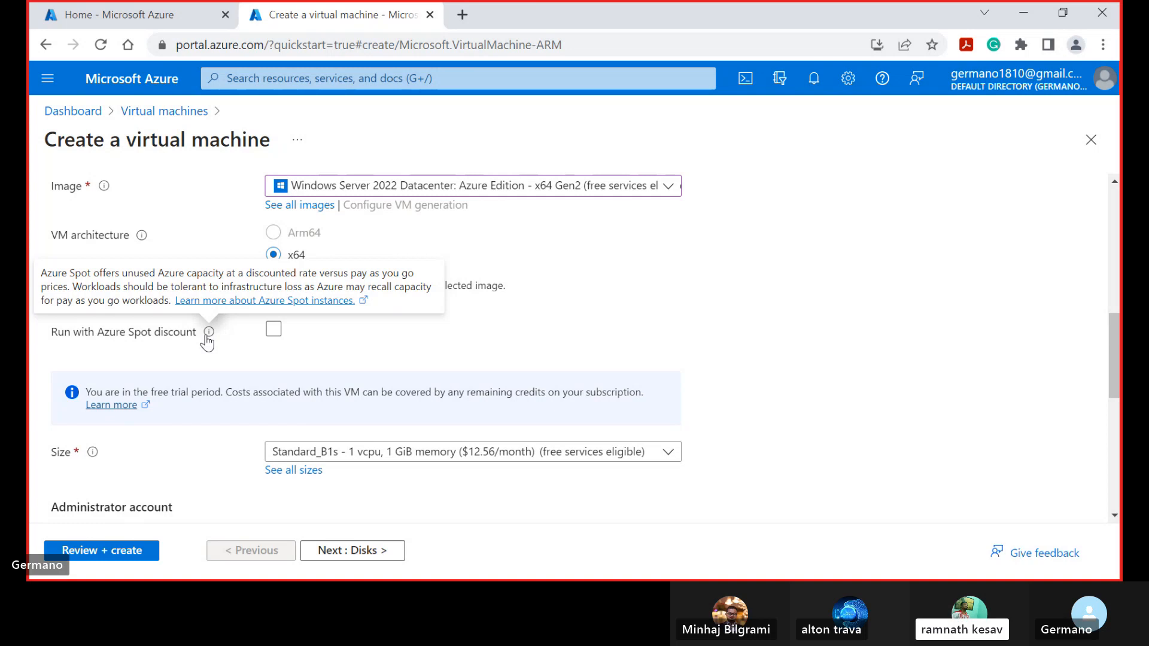
Open the complete list of available VM sizes from the virtual machine's Size setting.
{"action": "scroll", "coordinate": [433, 358], "scroll_direction": "down", "scroll_amount": 2}
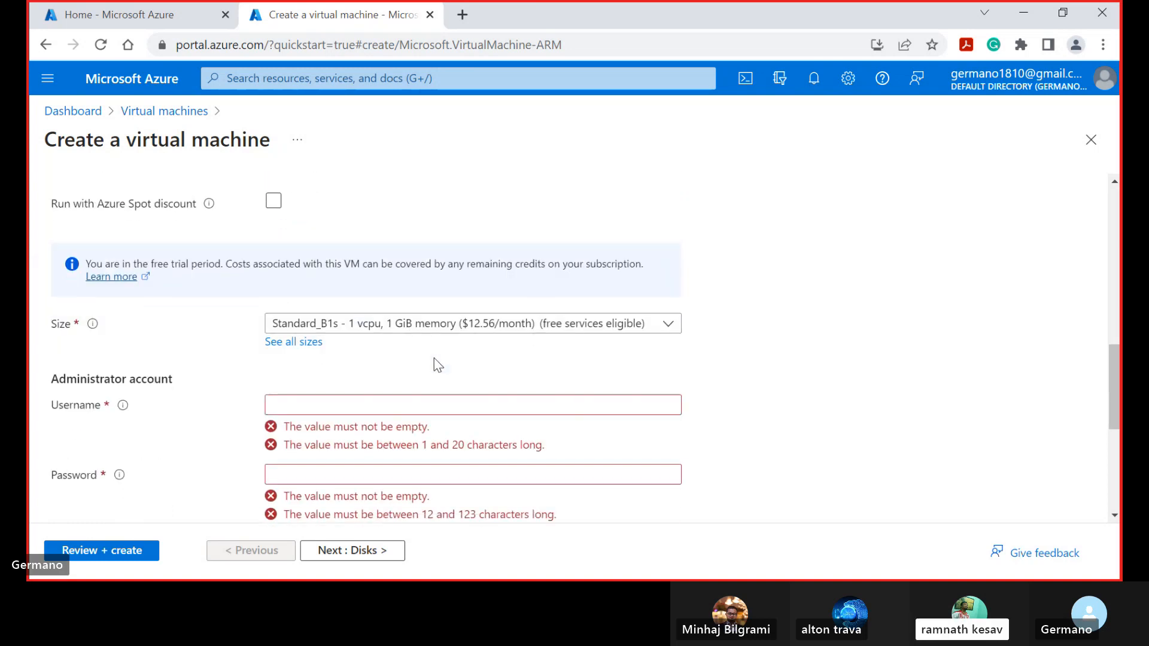
{"action": "scroll", "coordinate": [433, 358], "scroll_direction": "down", "scroll_amount": 1}
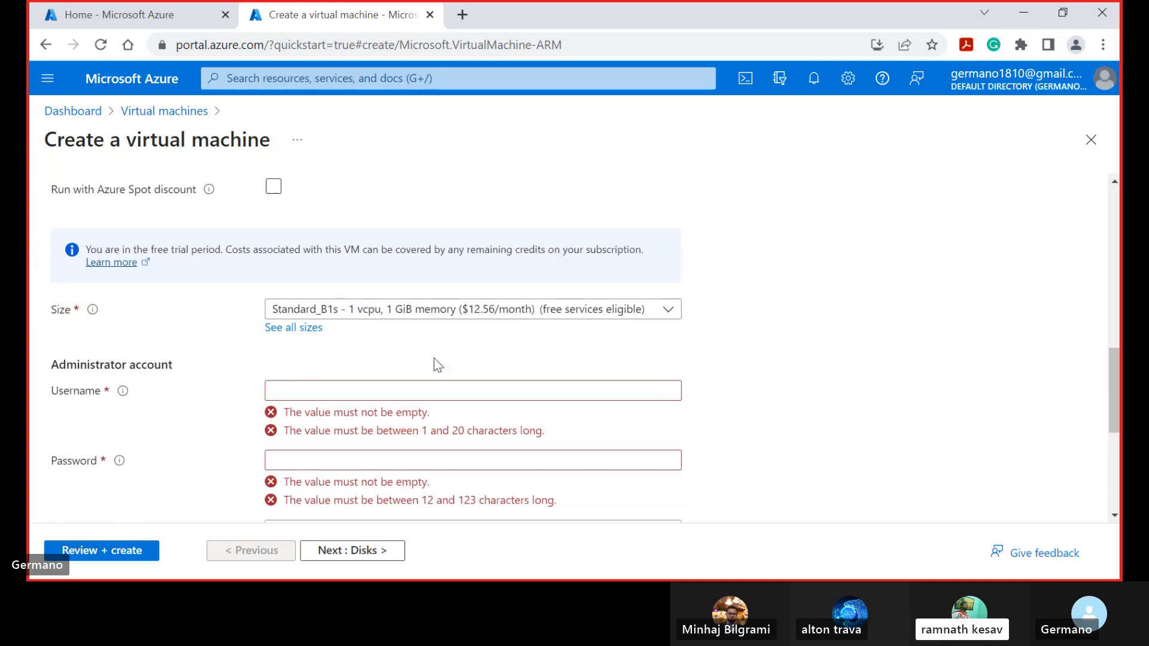
{"action": "scroll", "coordinate": [433, 358], "scroll_direction": "down", "scroll_amount": 1}
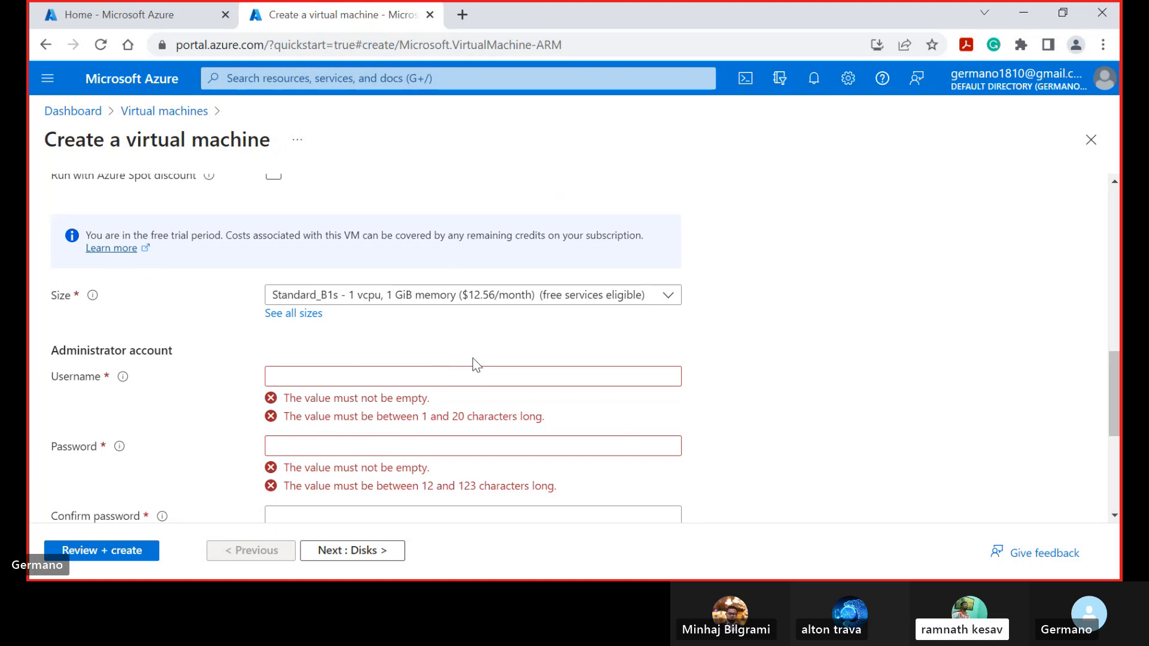
{"action": "left_click", "coordinate": [669, 296]}
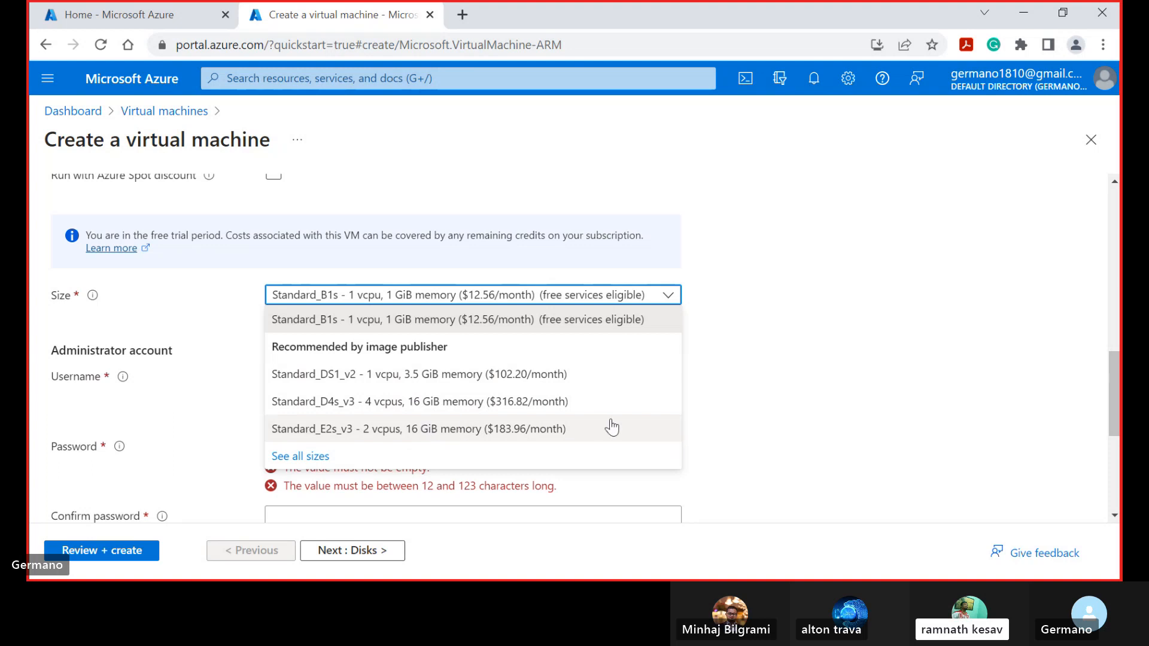
{"action": "left_click", "coordinate": [305, 458]}
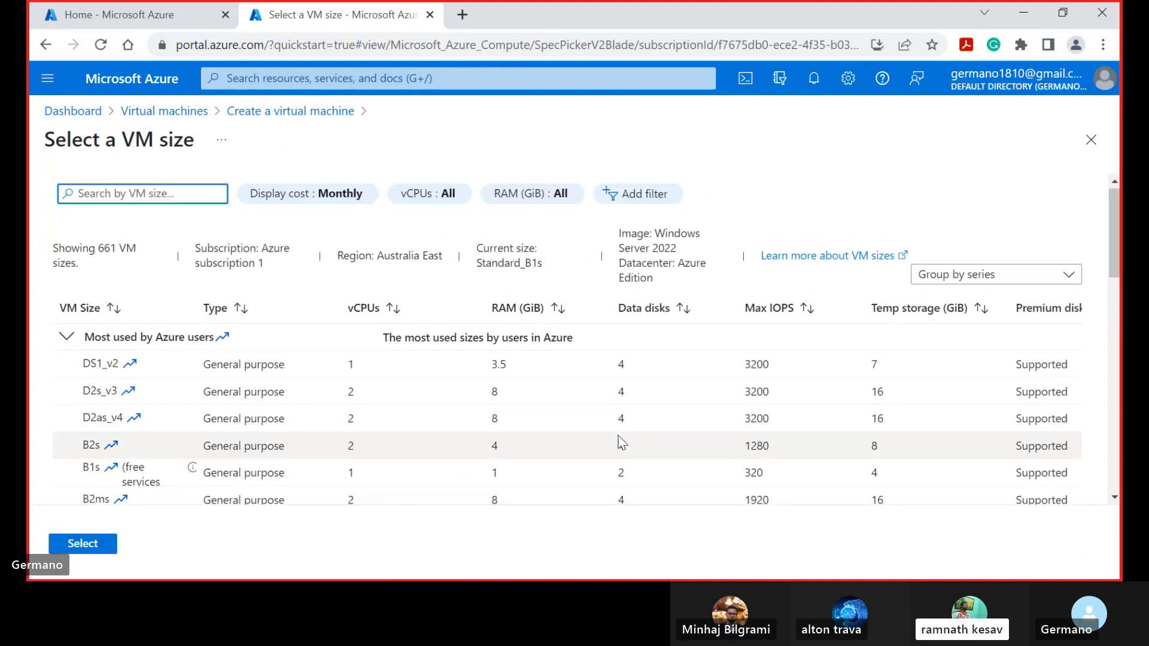
Examine the most used VM sizes and the series groups, including their specifications and intended workloads.
{"action": "scroll", "coordinate": [622, 443], "scroll_direction": "down", "scroll_amount": 2}
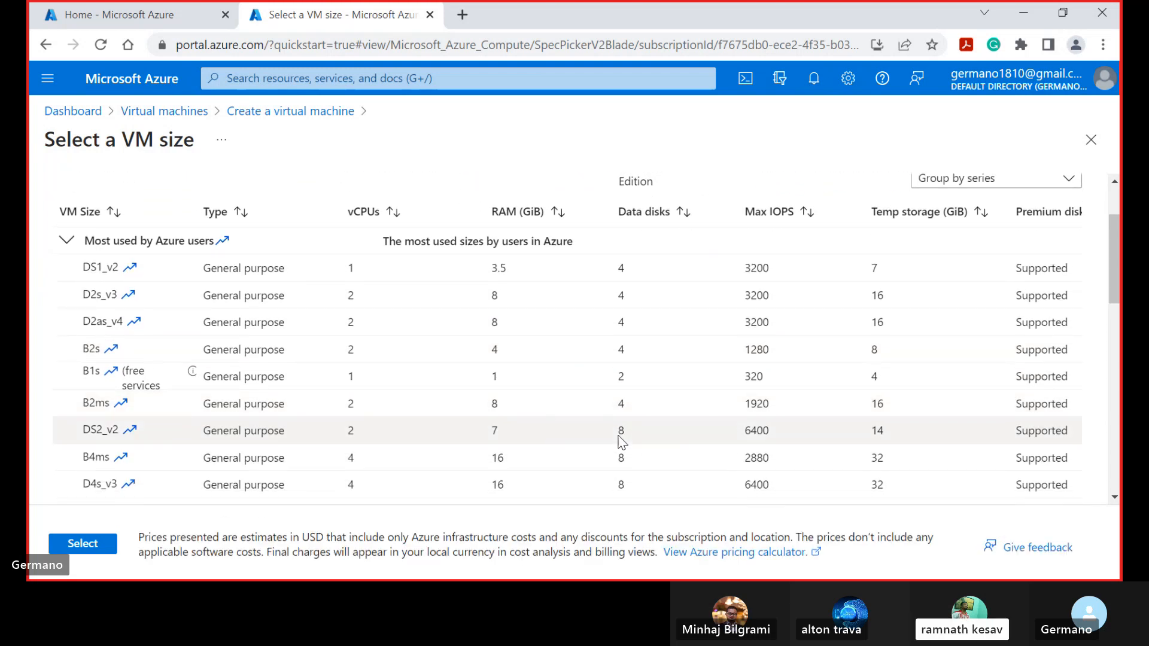
{"action": "scroll", "coordinate": [621, 442], "scroll_direction": "down", "scroll_amount": 2}
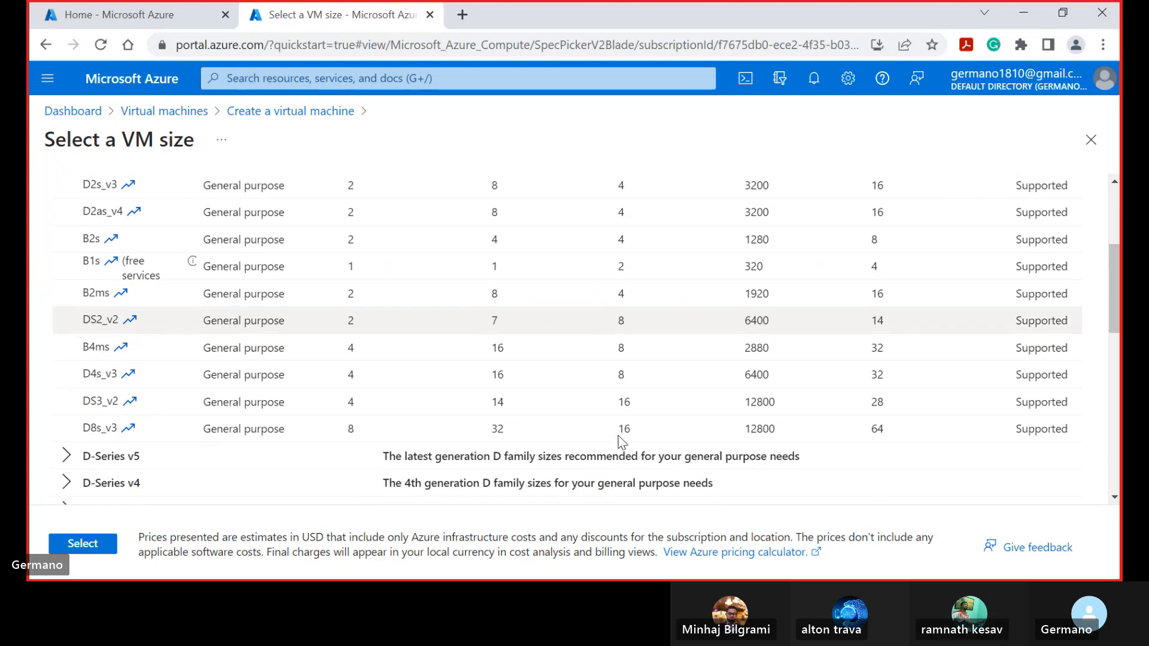
{"action": "scroll", "coordinate": [621, 442], "scroll_direction": "down", "scroll_amount": 2}
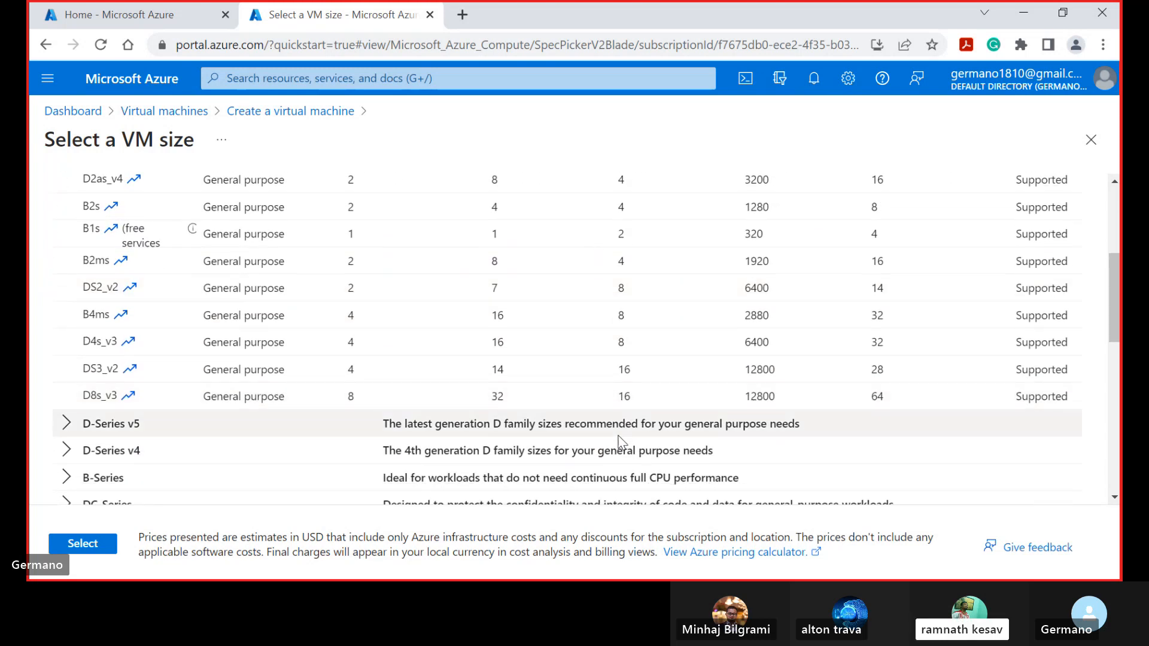
{"action": "scroll", "coordinate": [619, 442], "scroll_direction": "down", "scroll_amount": 2}
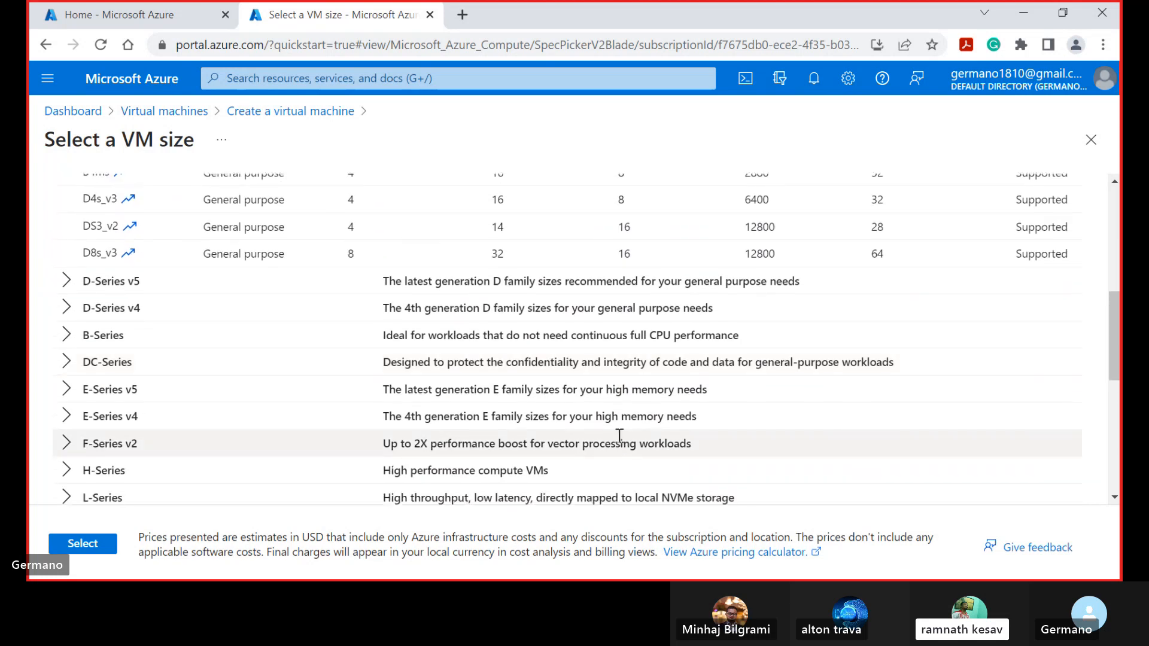
{"action": "scroll", "coordinate": [620, 435], "scroll_direction": "down", "scroll_amount": 2}
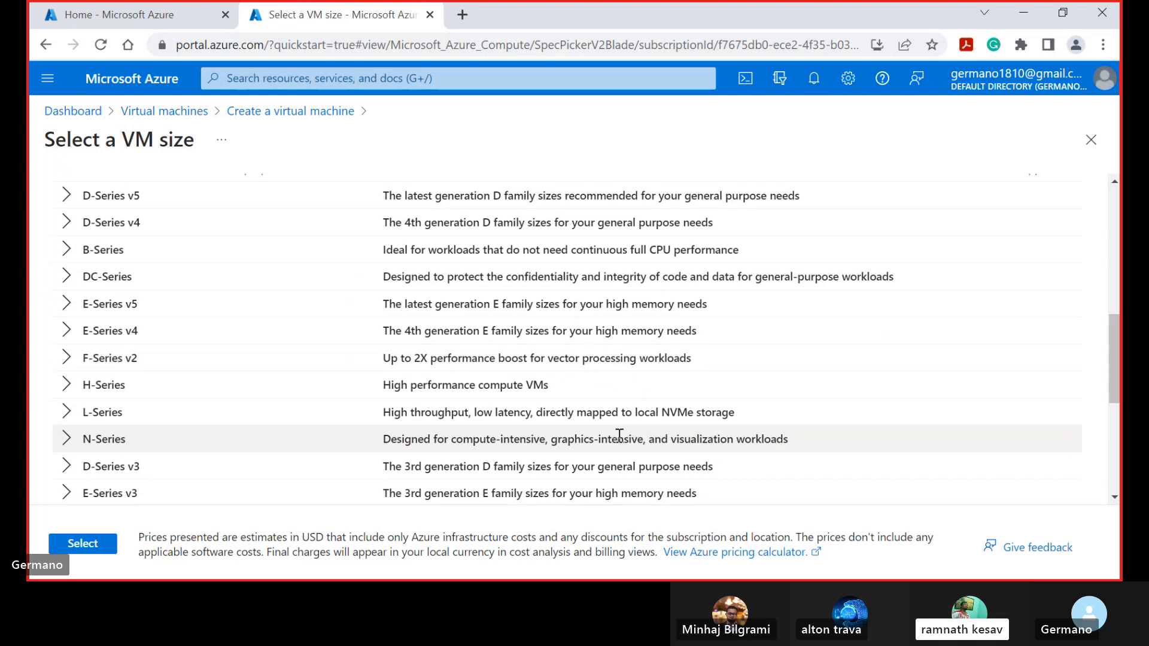
{"action": "scroll", "coordinate": [619, 435], "scroll_direction": "down", "scroll_amount": 5}
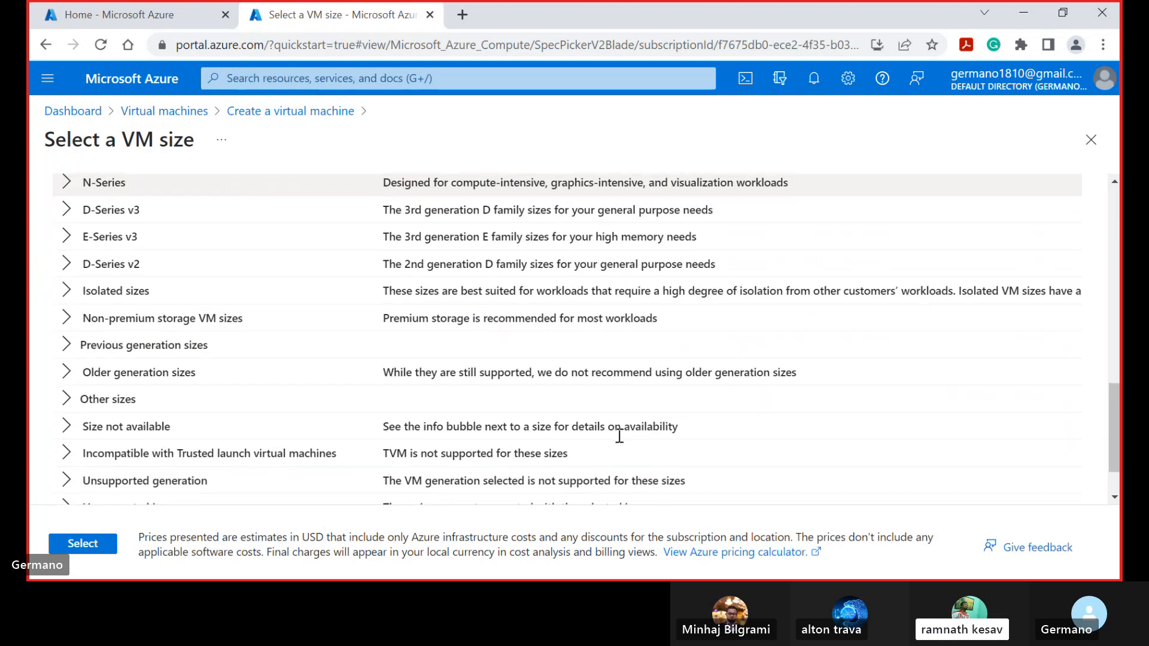
{"action": "scroll", "coordinate": [619, 435], "scroll_direction": "down", "scroll_amount": 2}
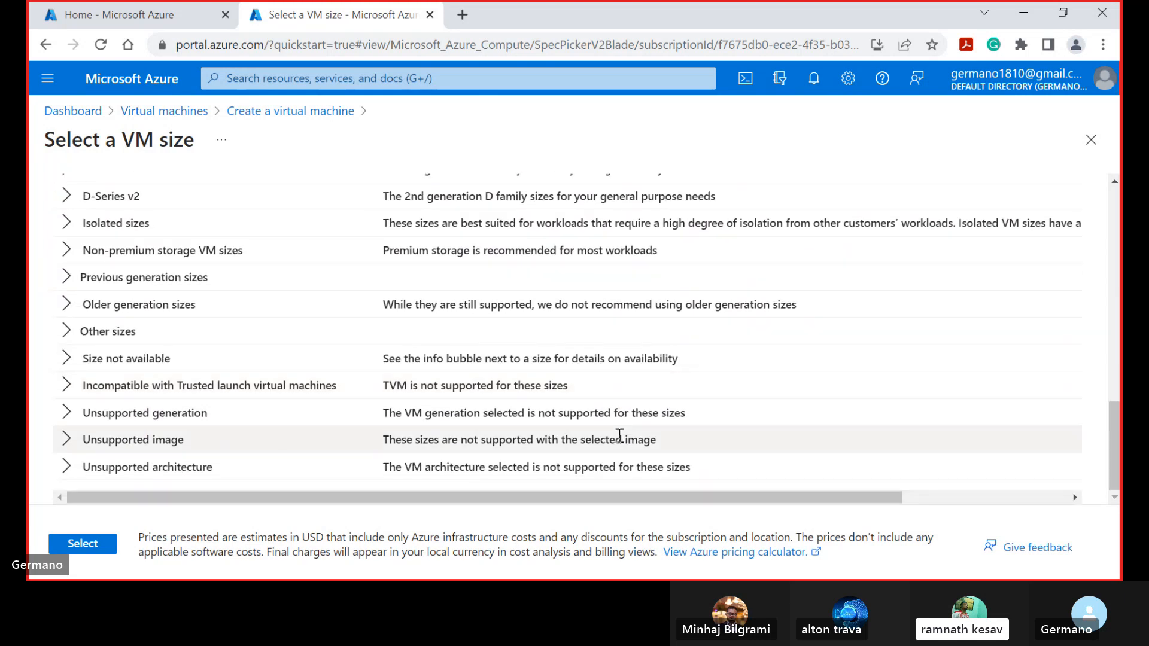
{"action": "scroll", "coordinate": [619, 435], "scroll_direction": "up", "scroll_amount": 3}
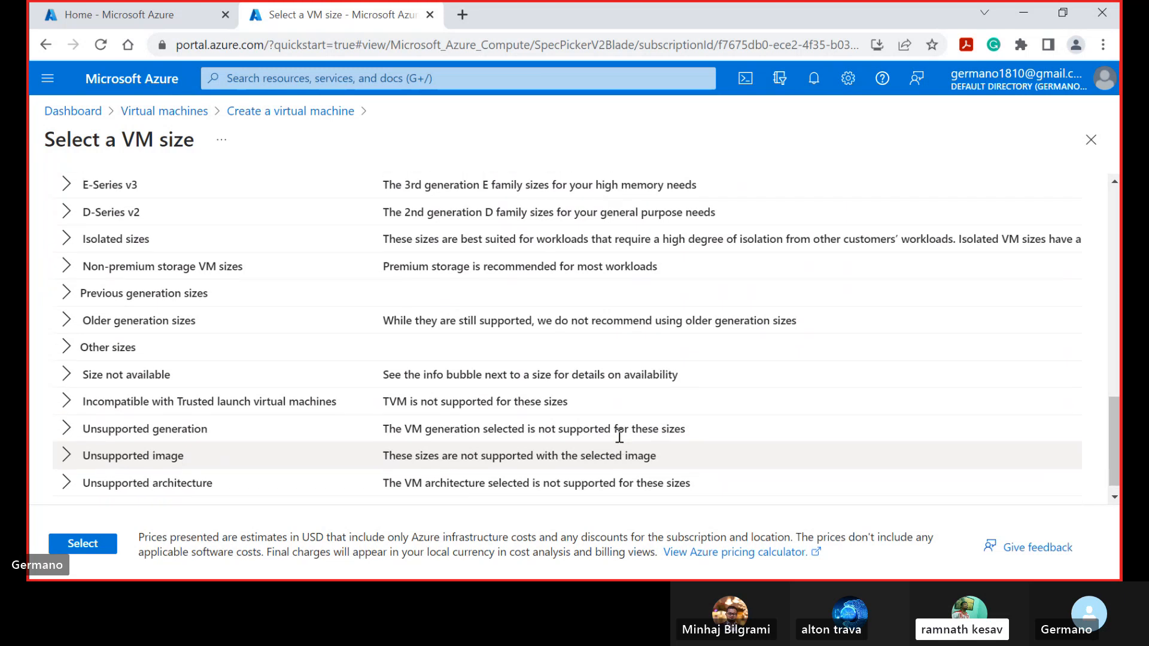
{"action": "scroll", "coordinate": [621, 443], "scroll_direction": "up", "scroll_amount": 4}
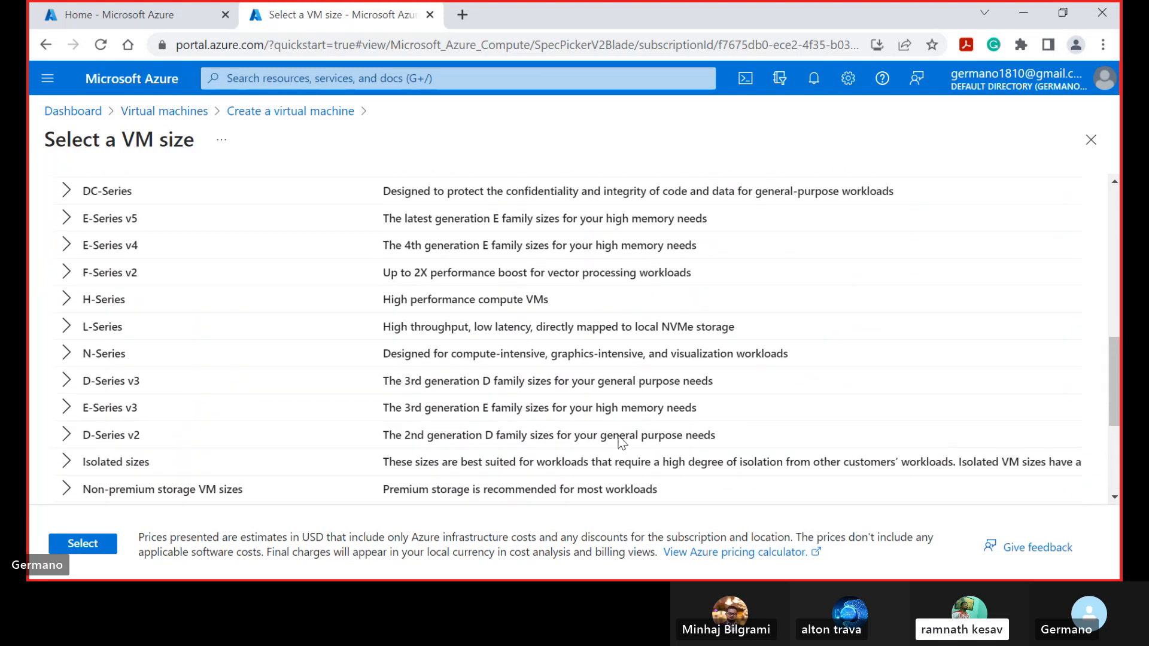
{"action": "scroll", "coordinate": [622, 443], "scroll_direction": "up", "scroll_amount": 3}
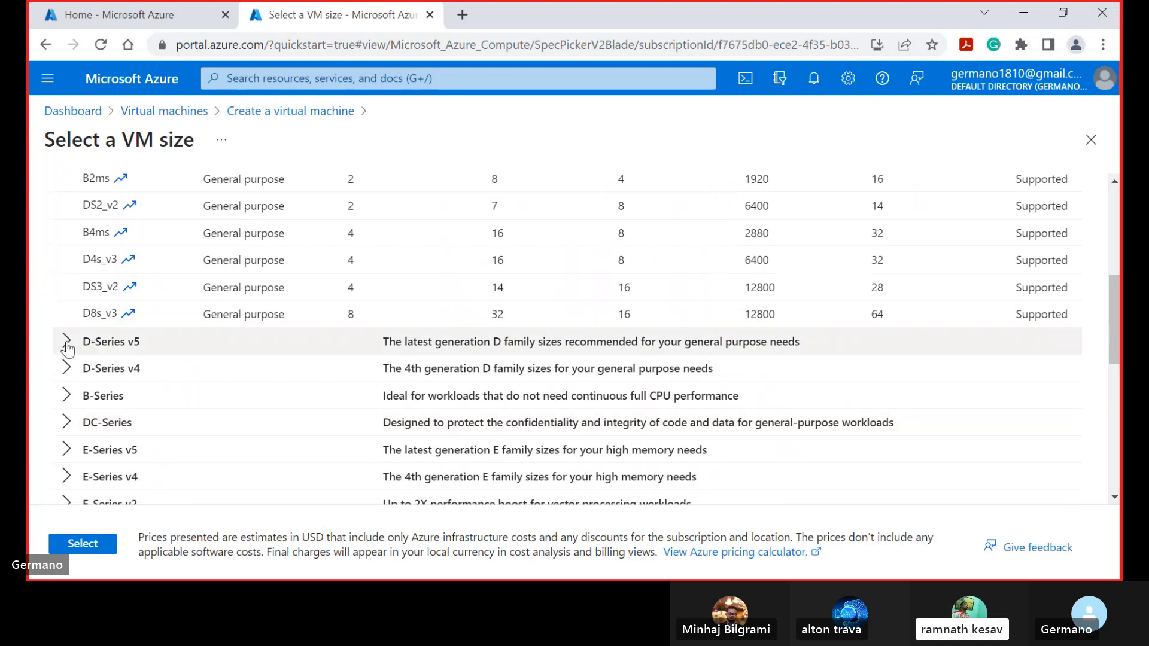
Expand the D-Series v5 group to view its sizes, collapse it again and review the other series.
{"action": "left_click", "coordinate": [67, 342]}
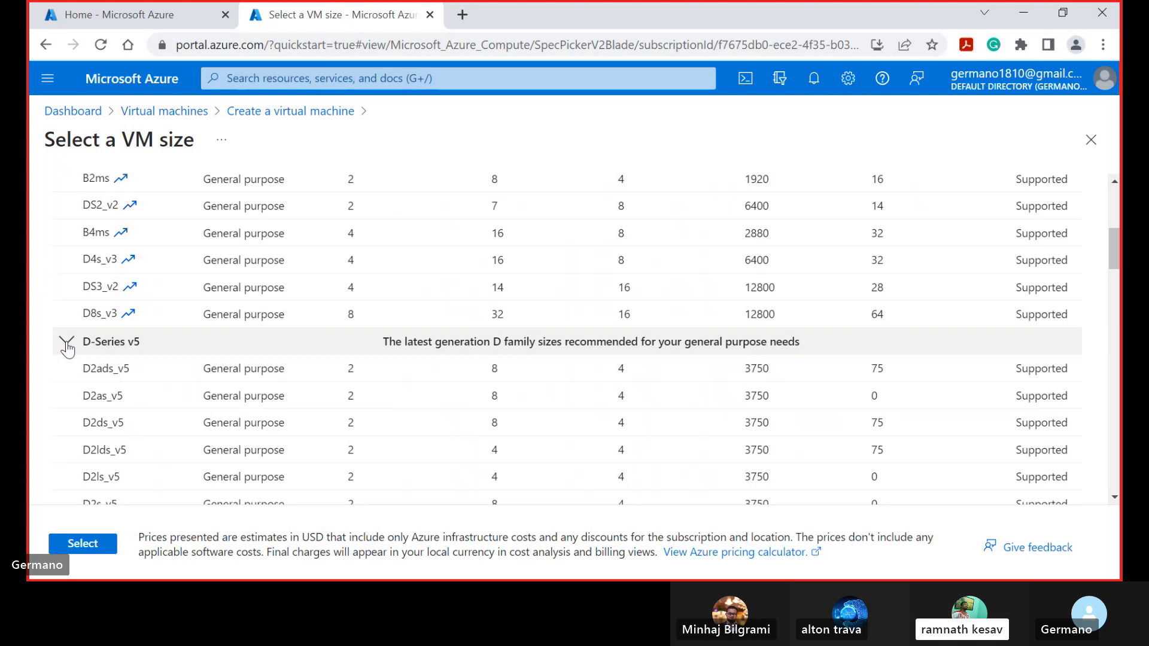
{"action": "left_click", "coordinate": [66, 344]}
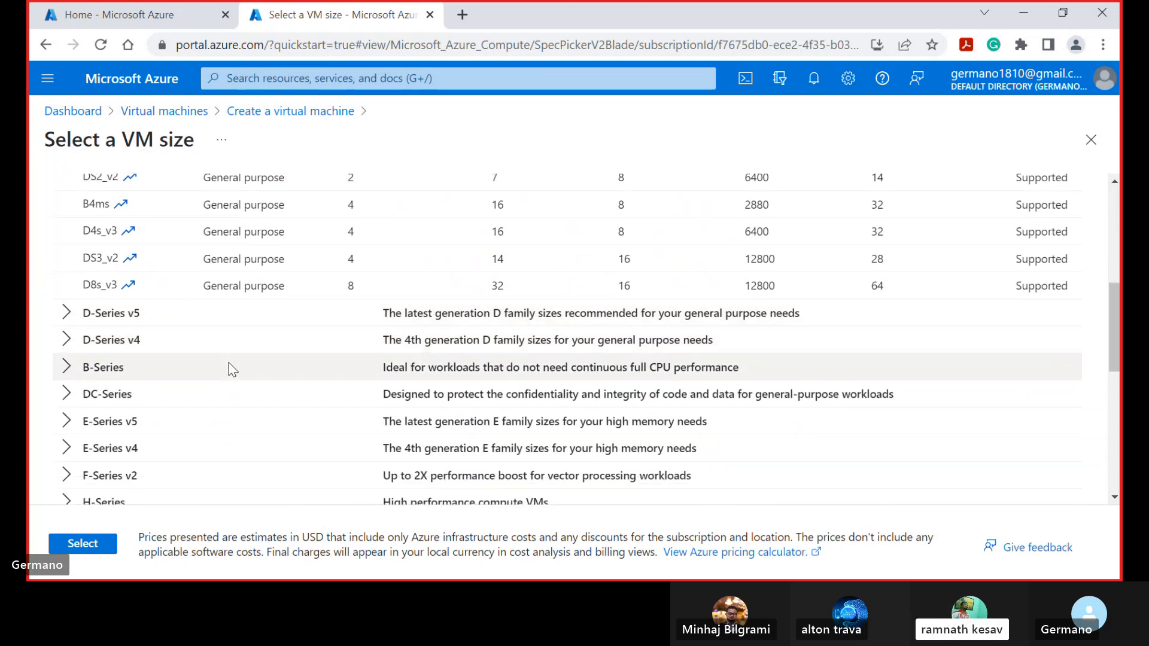
{"action": "scroll", "coordinate": [232, 369], "scroll_direction": "down", "scroll_amount": 2}
{"action": "scroll", "coordinate": [233, 370], "scroll_direction": "down", "scroll_amount": 1}
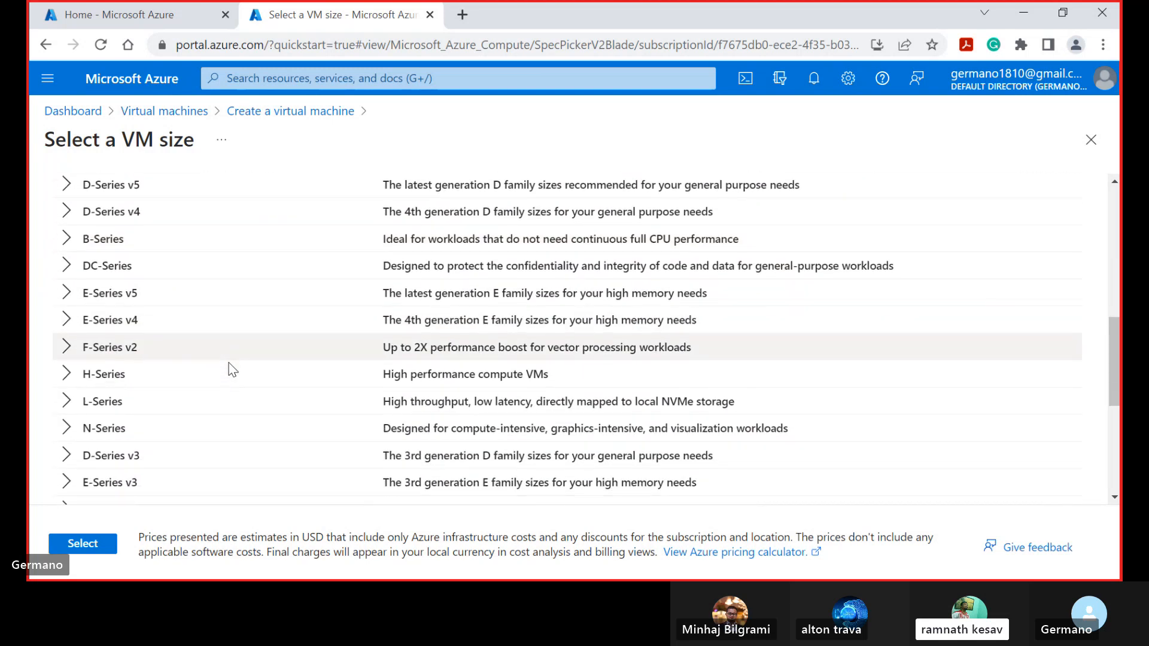
{"action": "scroll", "coordinate": [233, 368], "scroll_direction": "up", "scroll_amount": 10}
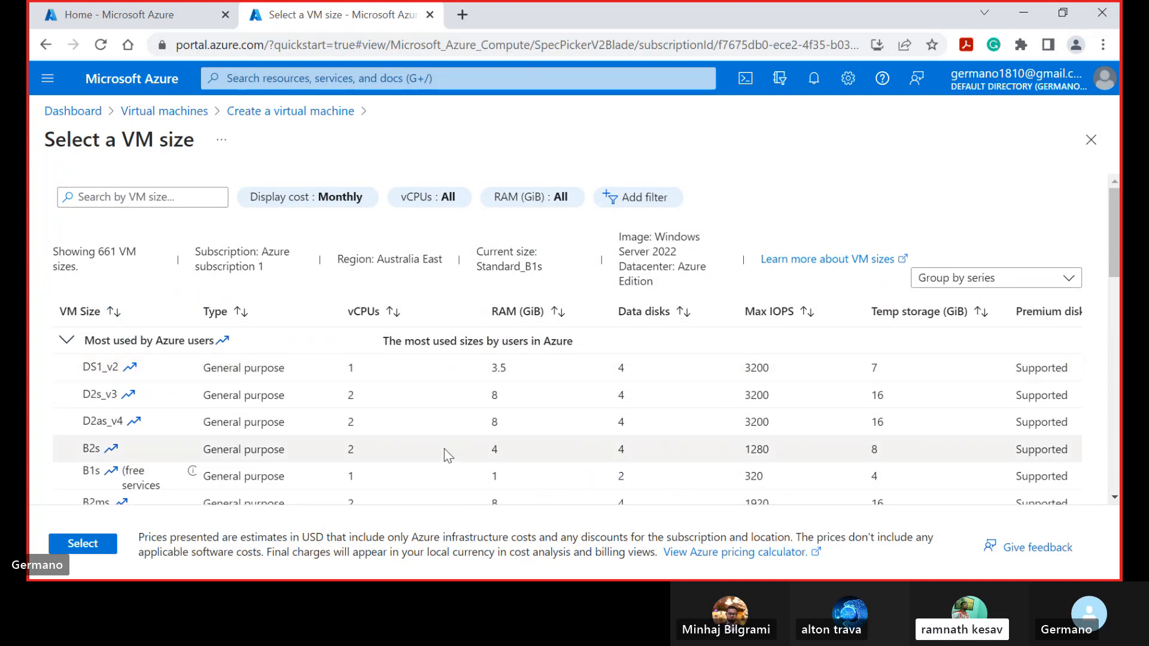
Choose the free-services-eligible B1s size from the most used sizes and apply it to the virtual machine.
{"action": "scroll", "coordinate": [443, 450], "scroll_direction": "down", "scroll_amount": 1}
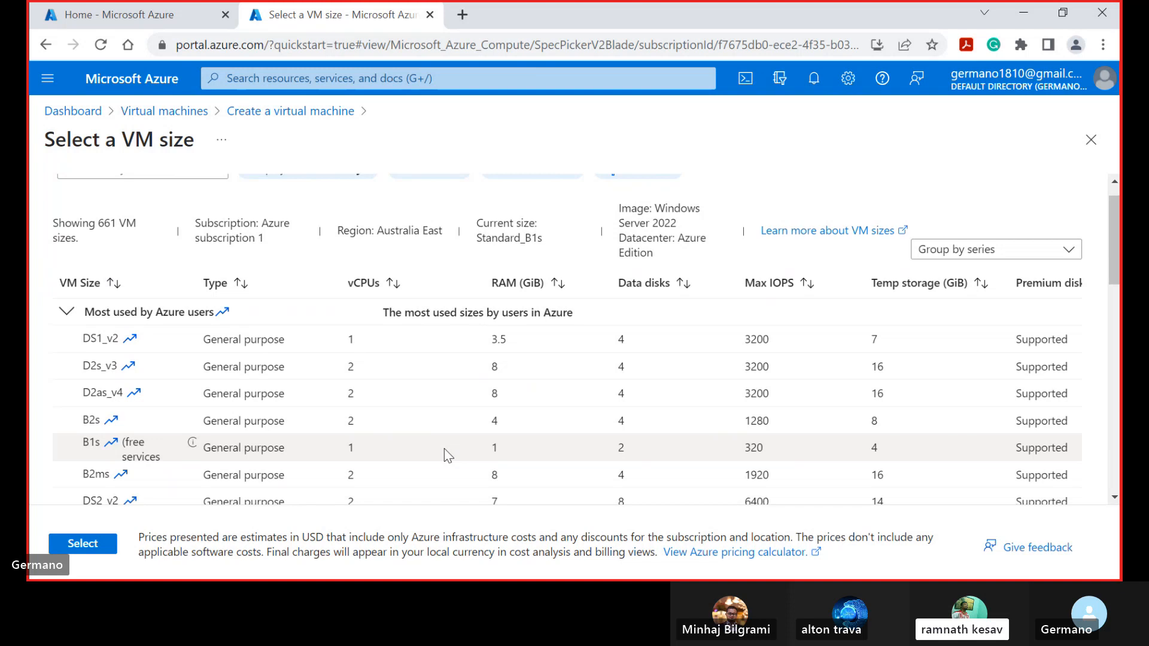
{"action": "scroll", "coordinate": [444, 450], "scroll_direction": "down", "scroll_amount": 2}
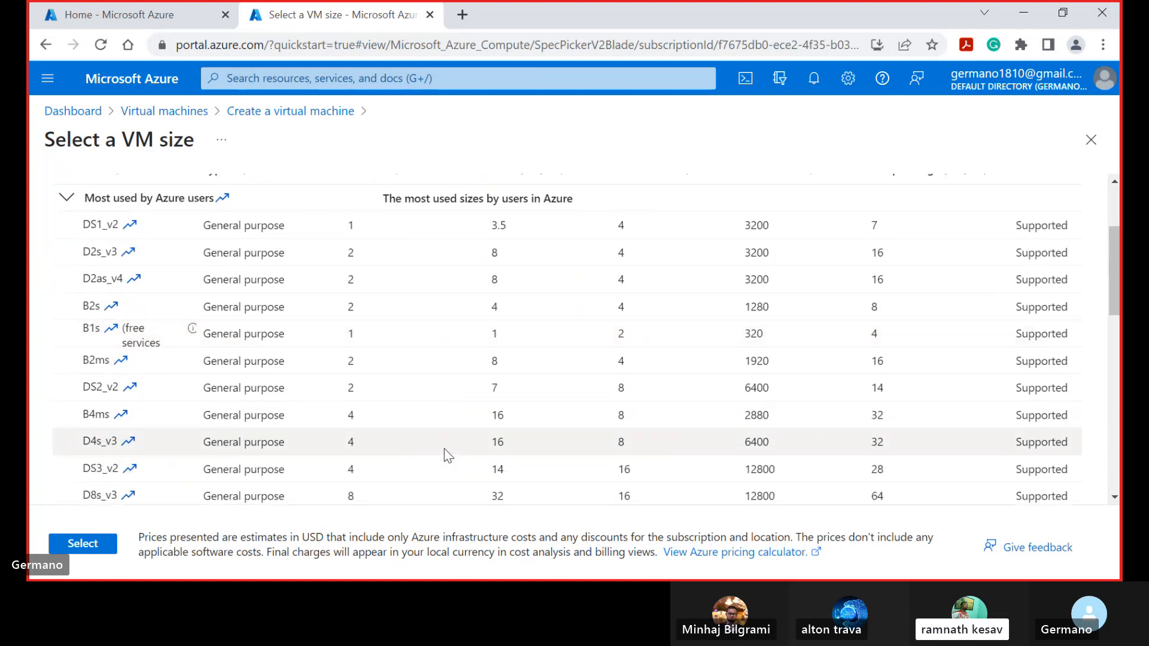
{"action": "scroll", "coordinate": [444, 449], "scroll_direction": "up", "scroll_amount": 3}
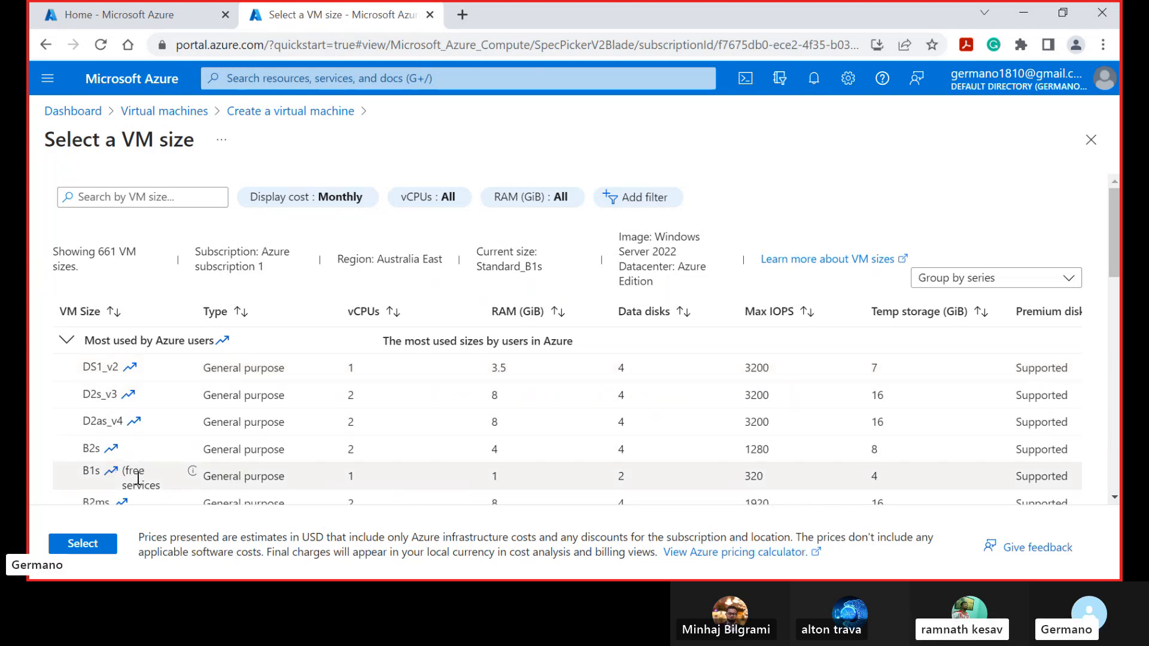
{"action": "scroll", "coordinate": [138, 478], "scroll_direction": "down", "scroll_amount": 2}
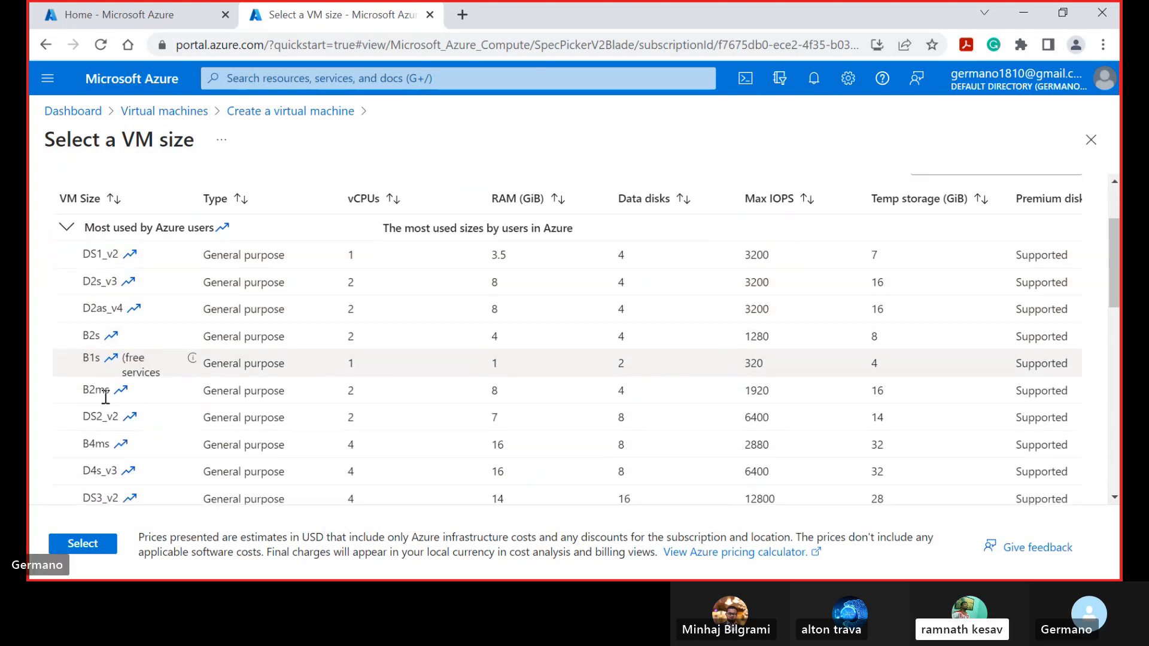
{"action": "left_click", "coordinate": [92, 357]}
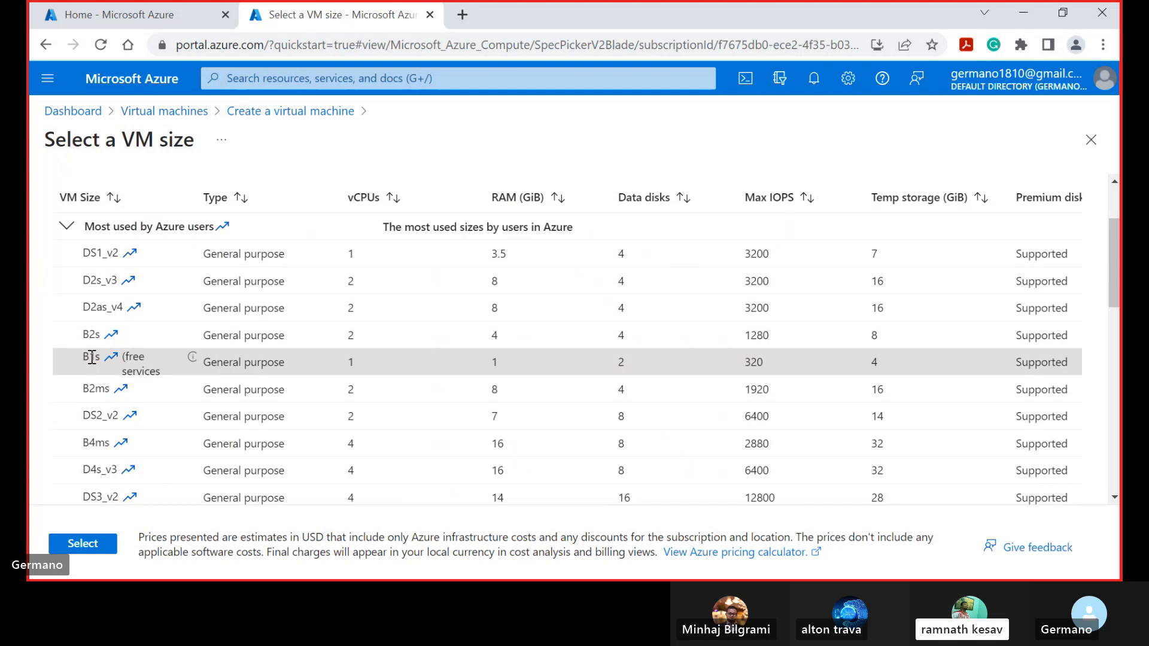
{"action": "left_click", "coordinate": [80, 549]}
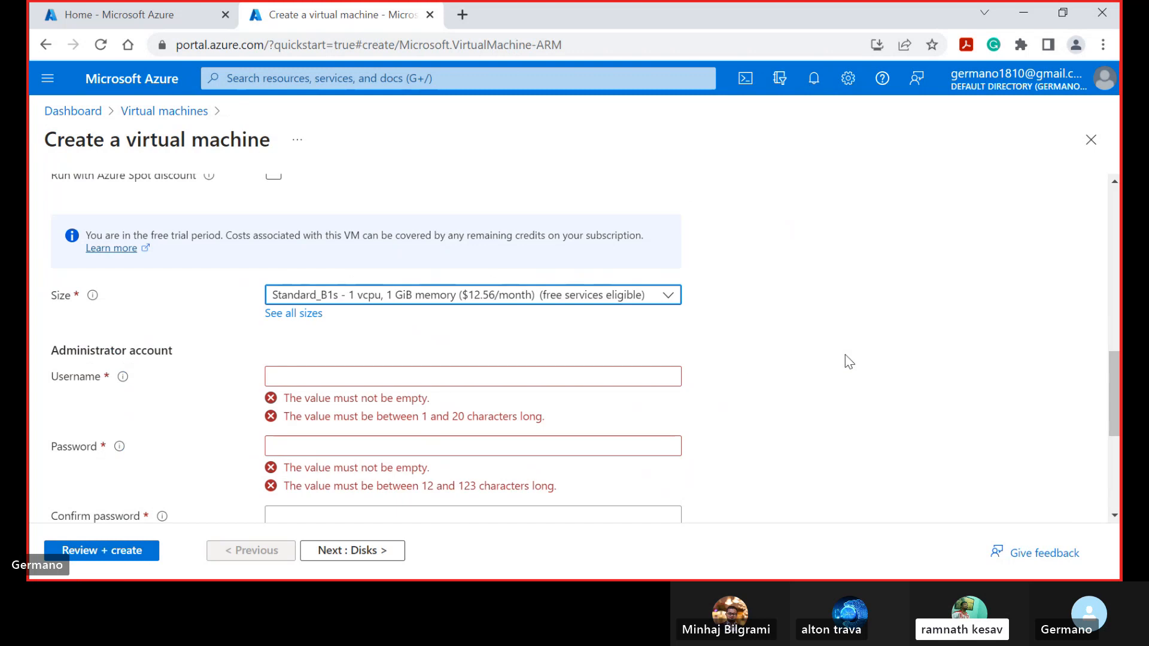
Set the administrator account's username to itadmin.
{"action": "scroll", "coordinate": [845, 354], "scroll_direction": "down", "scroll_amount": 1}
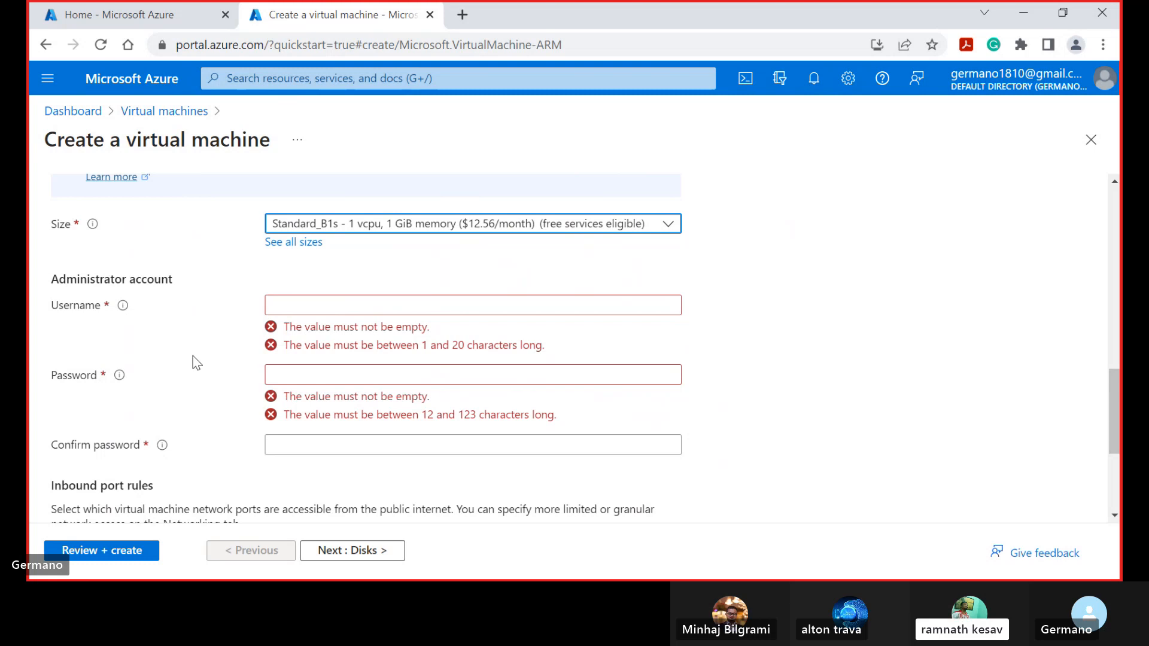
{"action": "left_click", "coordinate": [302, 302]}
{"action": "type", "text": "itadmin"}
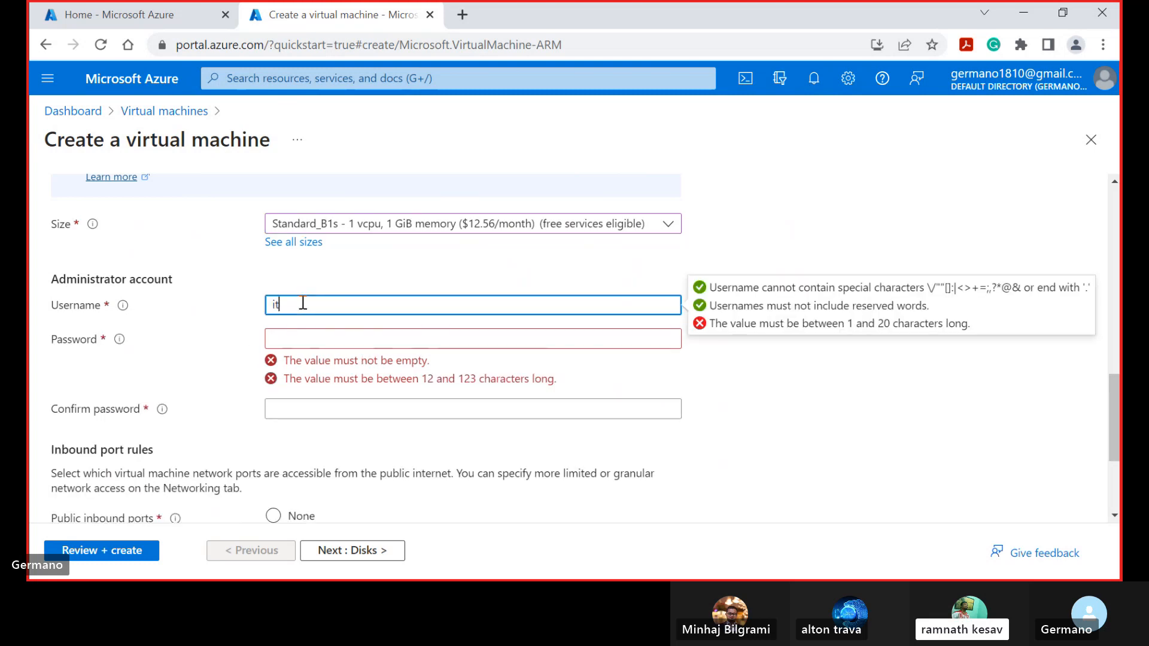
Enter the administrator account's password and repeat it in the Confirm password field.
{"action": "left_click", "coordinate": [332, 339]}
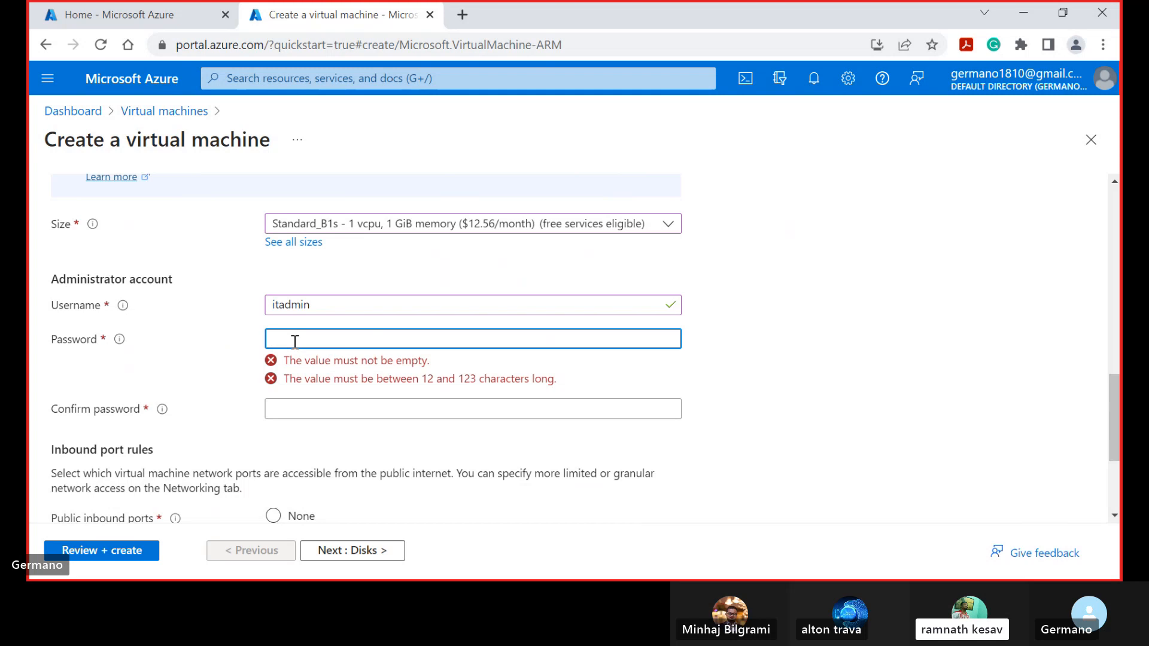
{"action": "type", "text": "•••••••"}
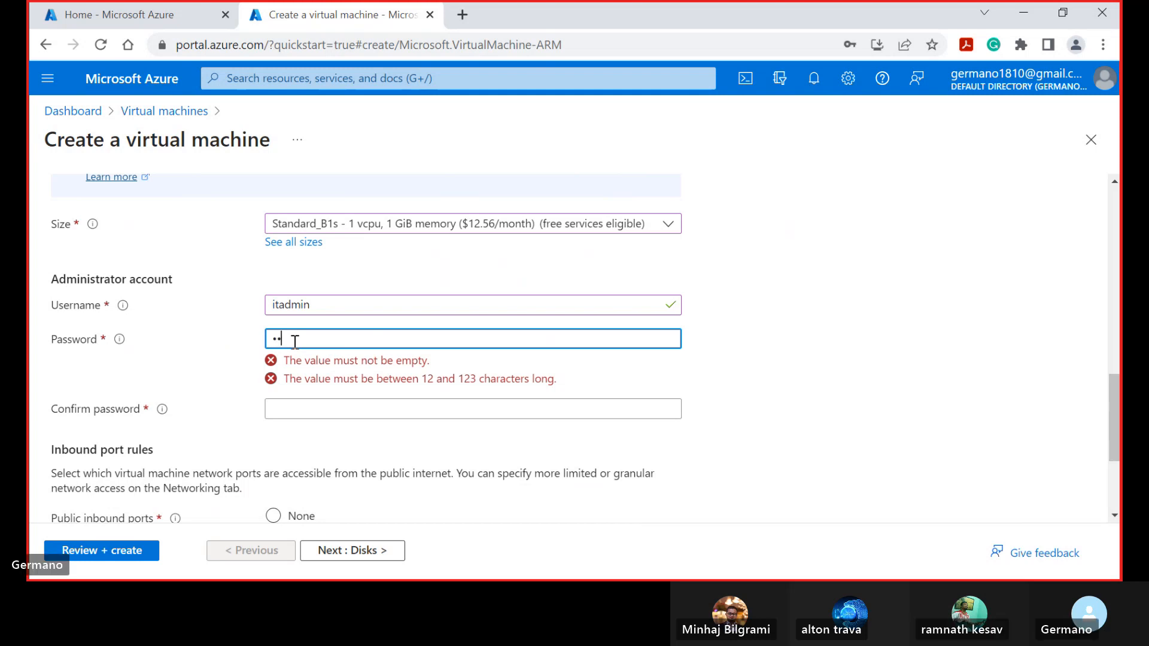
{"action": "type", "text": "••••"}
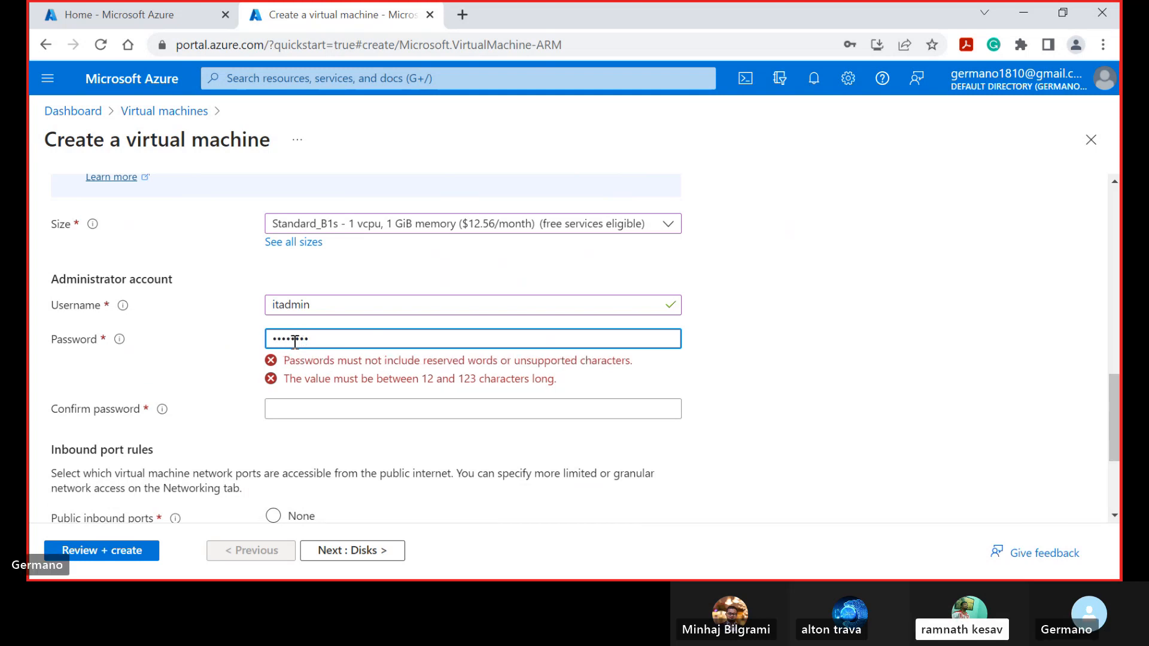
{"action": "type", "text": "•"}
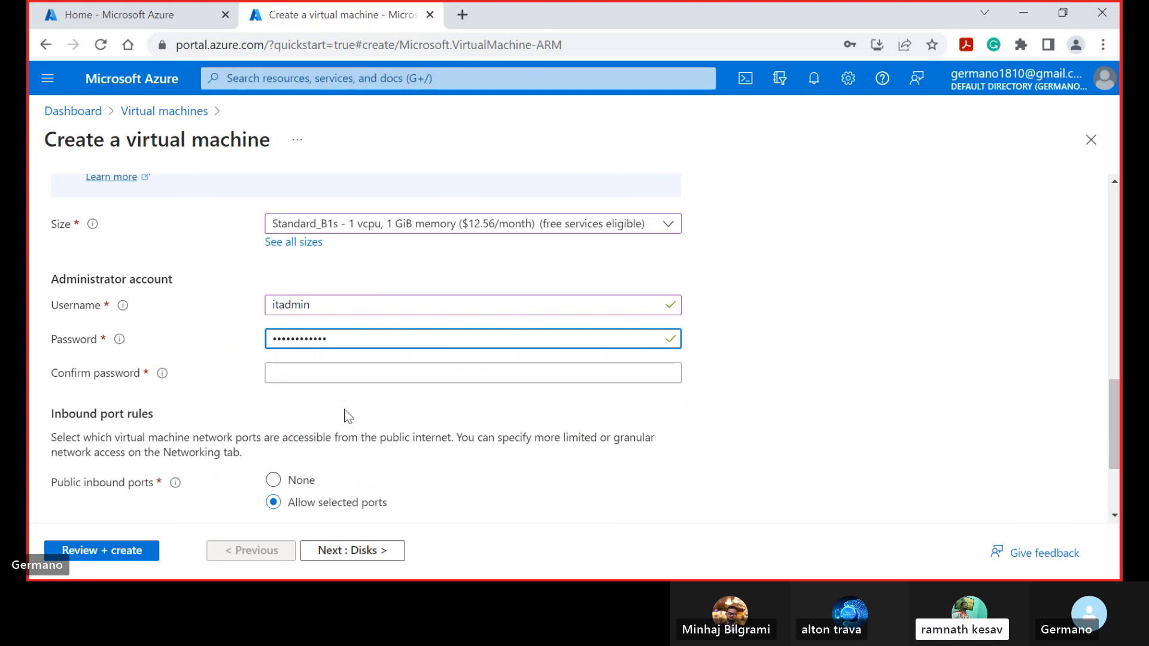
{"action": "left_click", "coordinate": [333, 375]}
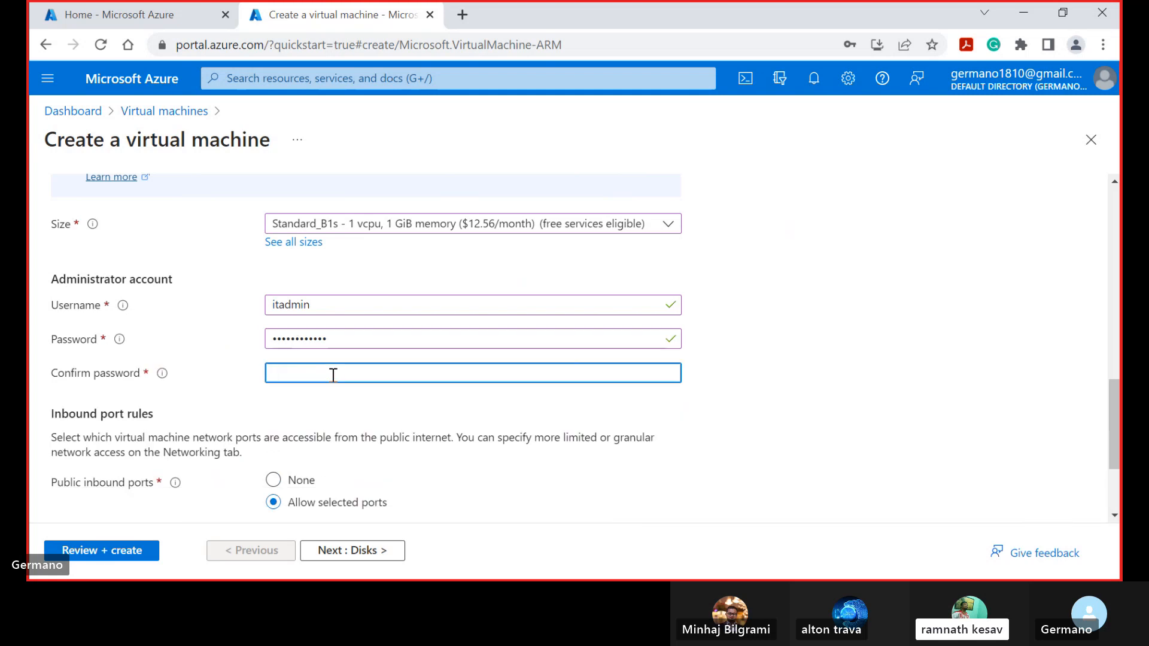
{"action": "type", "text": "••••••••"}
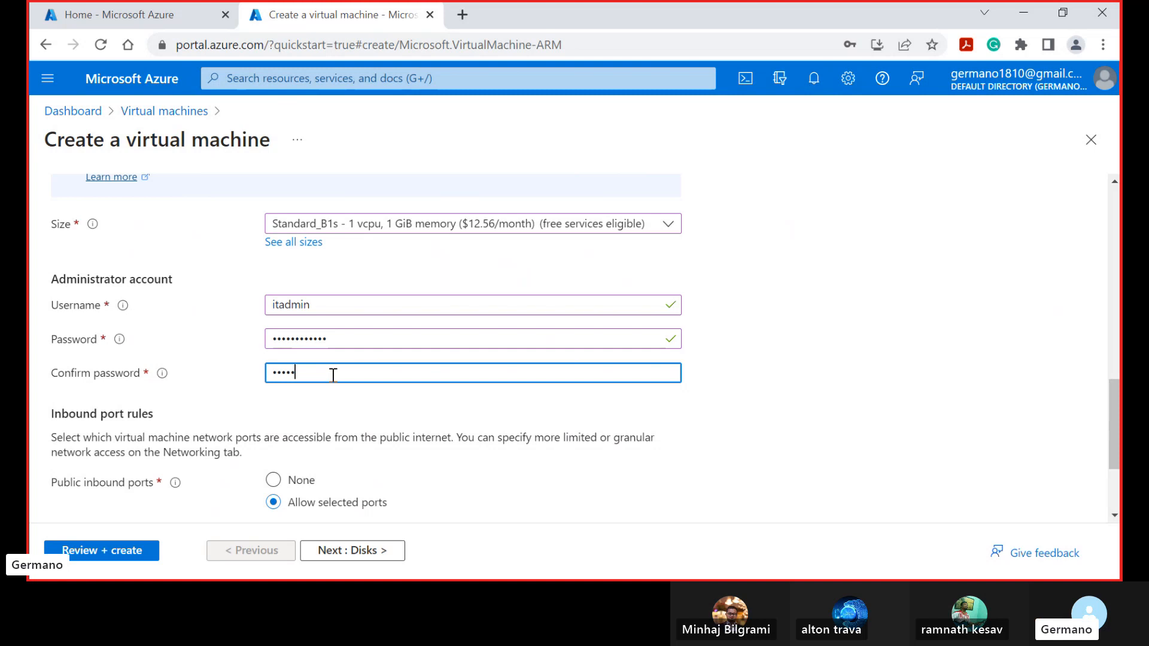
{"action": "type", "text": "••••"}
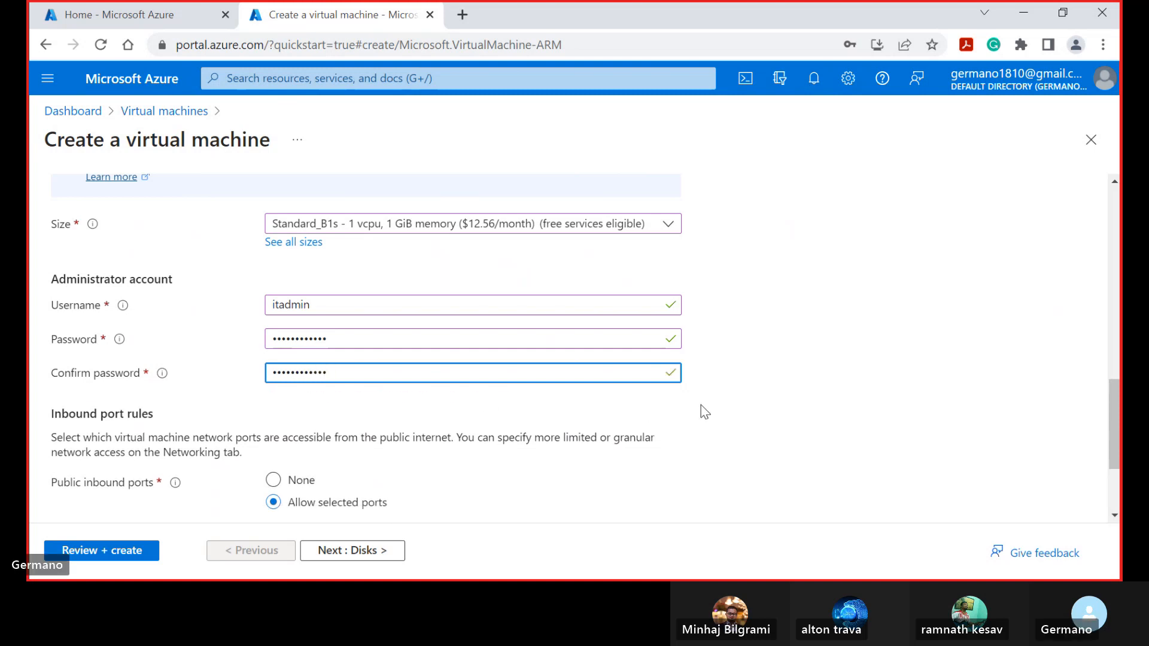
{"action": "scroll", "coordinate": [721, 409], "scroll_direction": "down", "scroll_amount": 1}
{"action": "scroll", "coordinate": [721, 409], "scroll_direction": "down", "scroll_amount": 1}
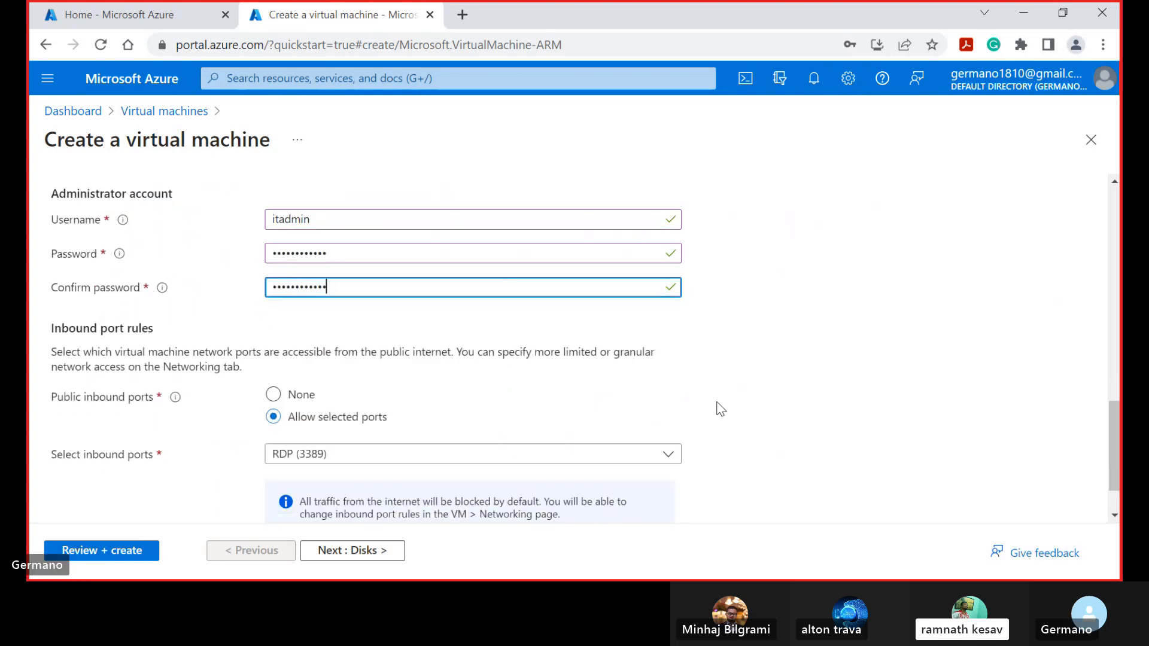
Allow HTTP (80) alongside RDP (3389) in the virtual machine's public inbound ports.
{"action": "scroll", "coordinate": [721, 410], "scroll_direction": "down", "scroll_amount": 1}
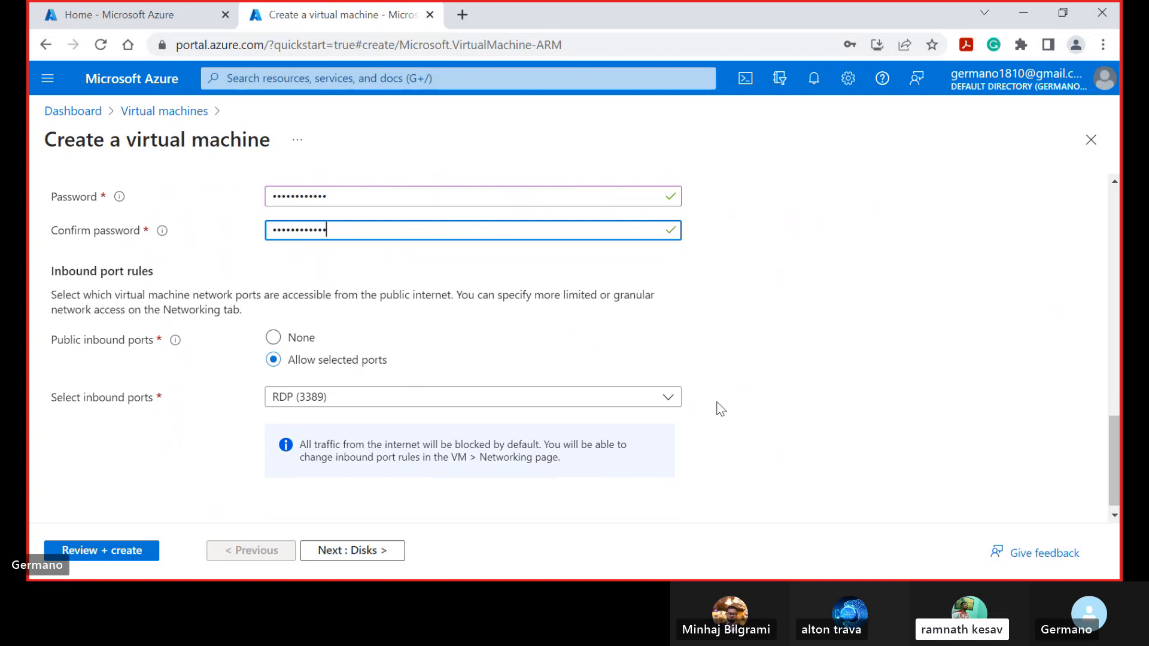
{"action": "scroll", "coordinate": [721, 409], "scroll_direction": "down", "scroll_amount": 1}
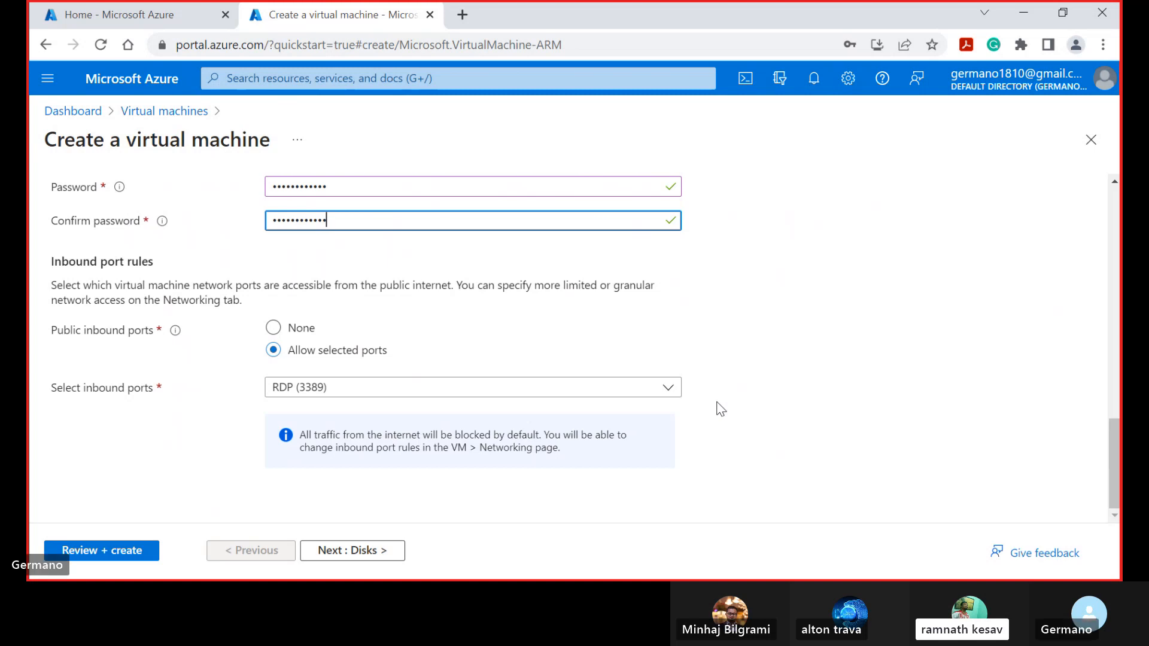
{"action": "left_click", "coordinate": [669, 388]}
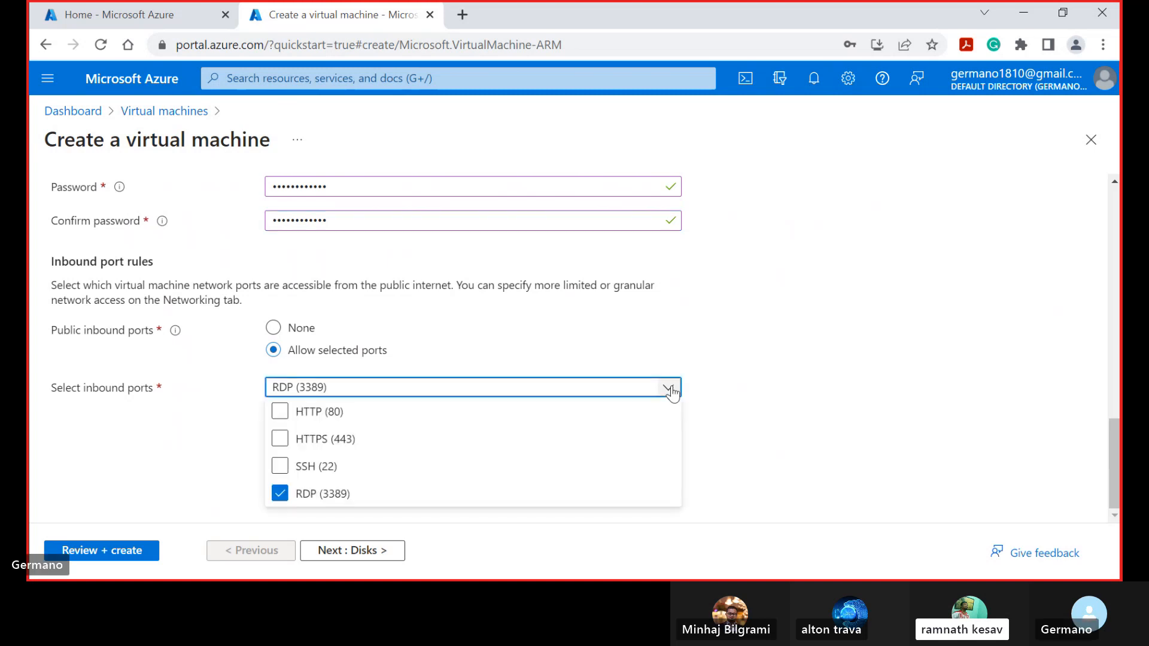
{"action": "left_click", "coordinate": [349, 441]}
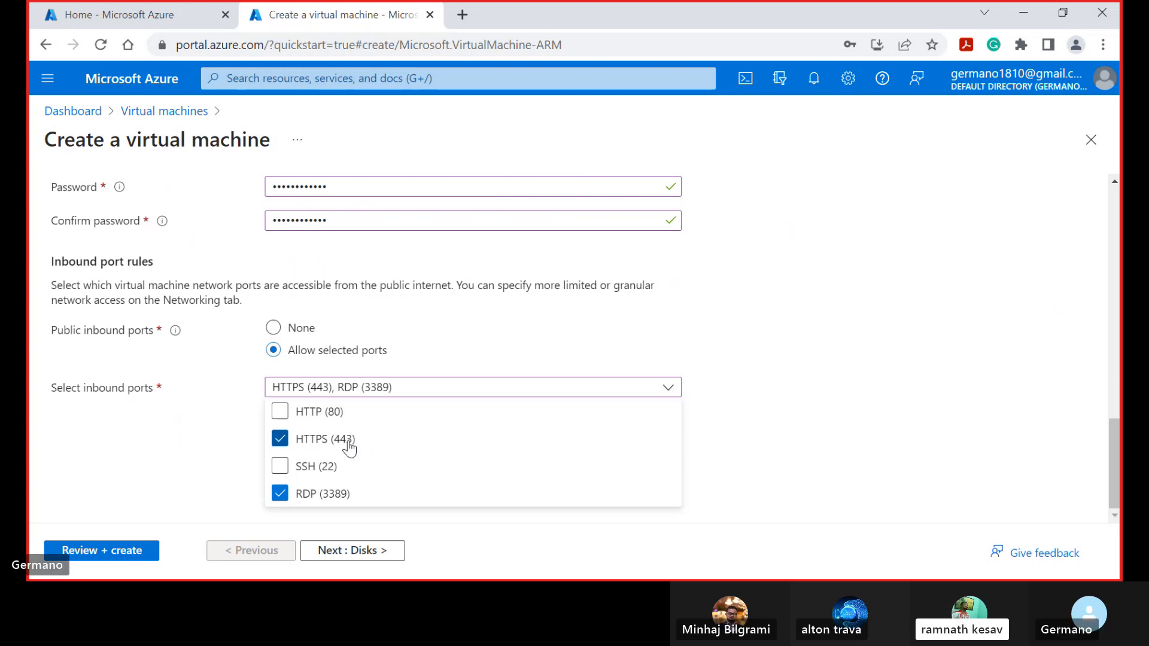
{"action": "left_click", "coordinate": [281, 413]}
{"action": "left_click", "coordinate": [286, 438]}
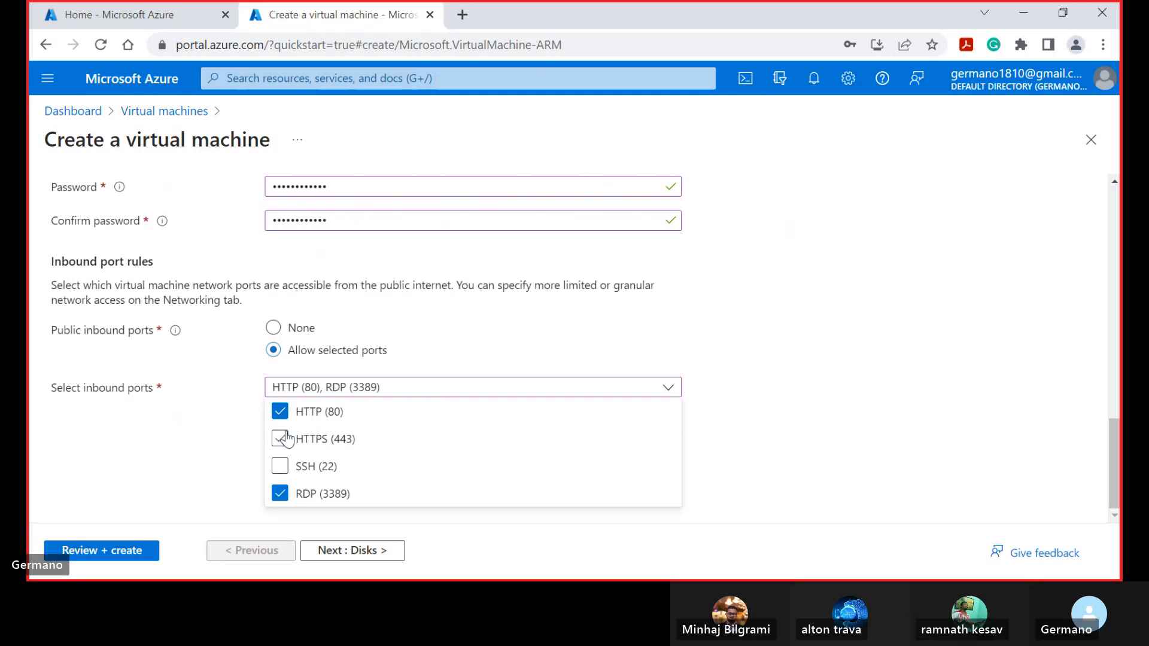
{"action": "left_click", "coordinate": [734, 406]}
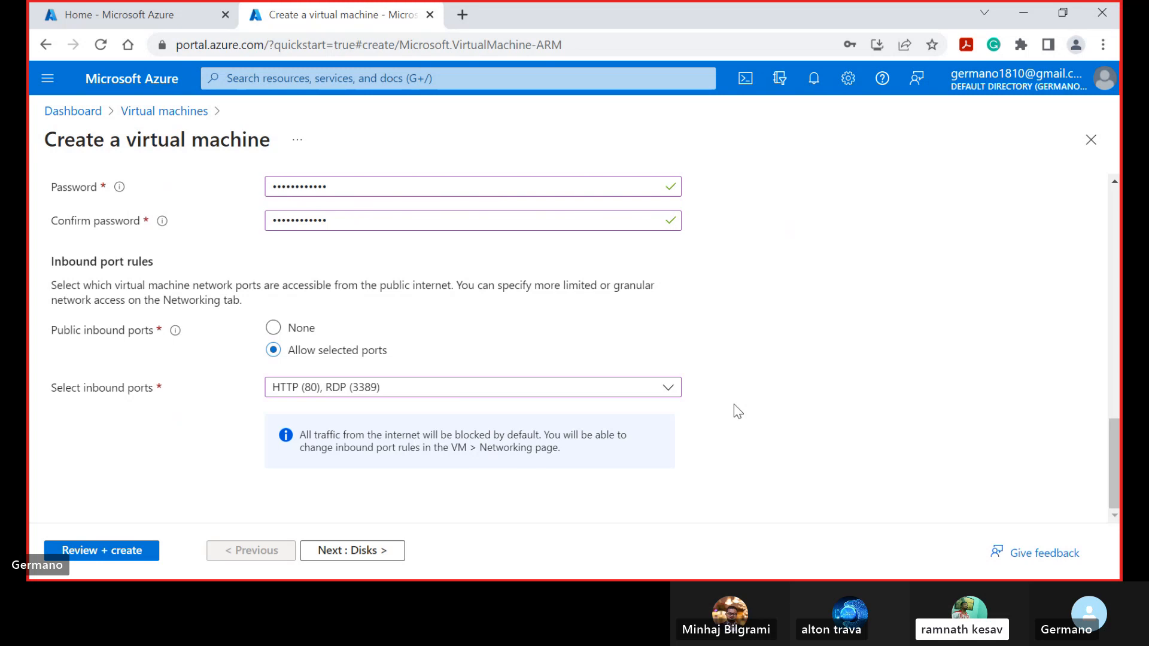
Set the virtual machine's security type to Standard in the instance details.
{"action": "scroll", "coordinate": [734, 404], "scroll_direction": "up", "scroll_amount": 15}
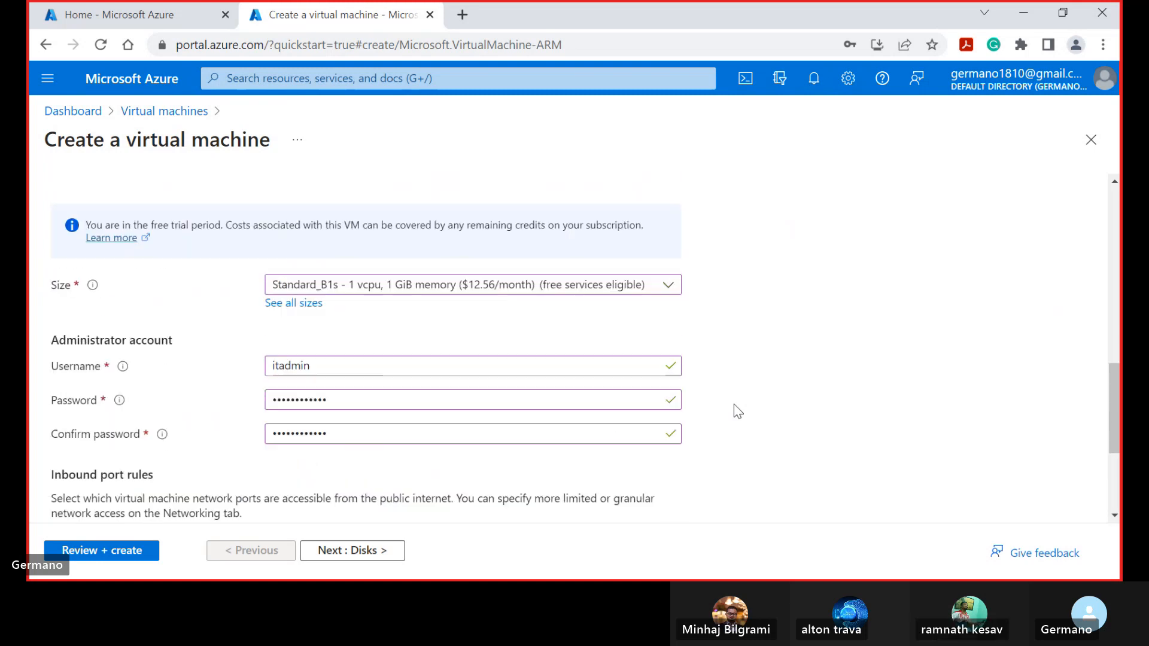
{"action": "scroll", "coordinate": [733, 404], "scroll_direction": "down", "scroll_amount": 3}
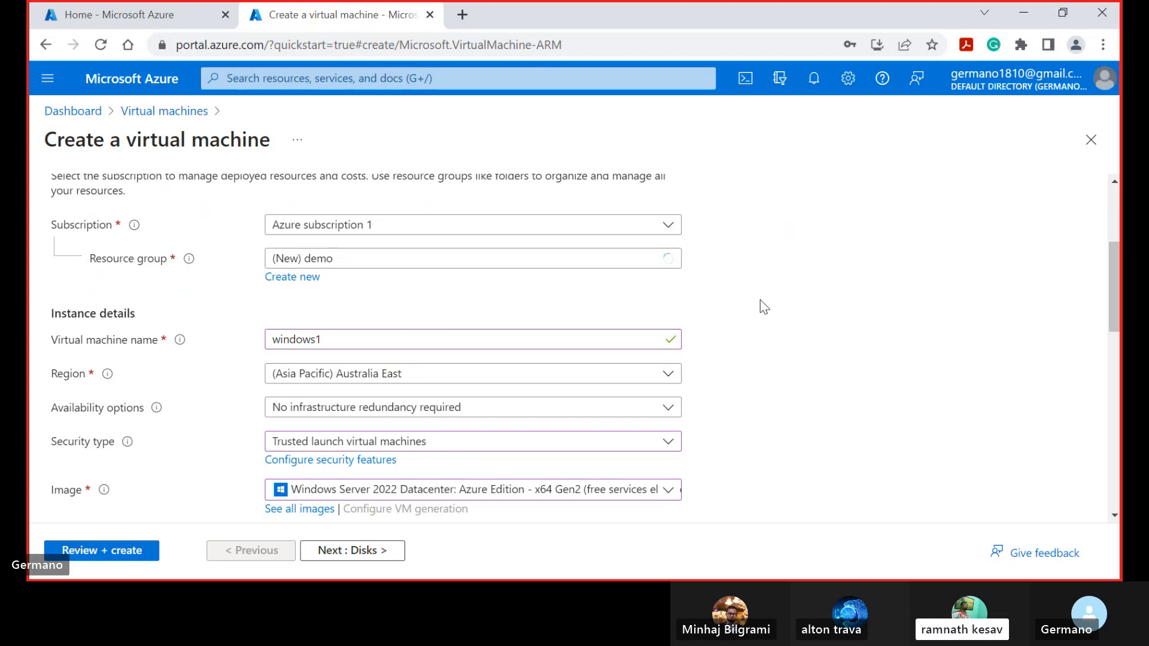
{"action": "scroll", "coordinate": [761, 301], "scroll_direction": "down", "scroll_amount": 2}
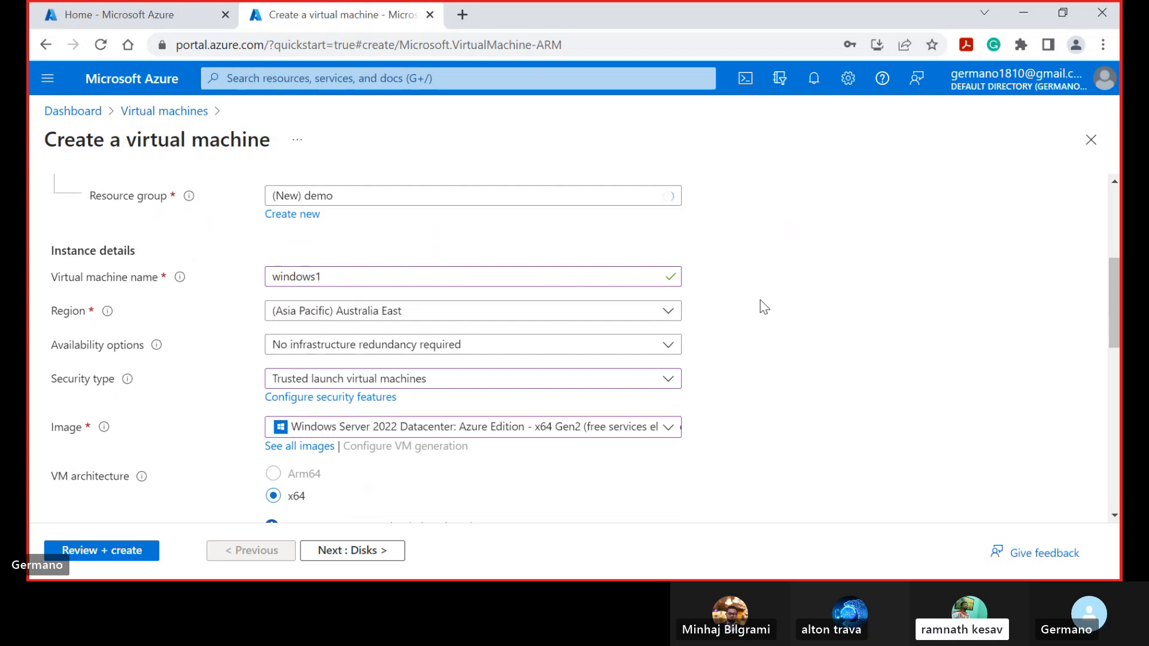
{"action": "scroll", "coordinate": [764, 307], "scroll_direction": "down", "scroll_amount": 1}
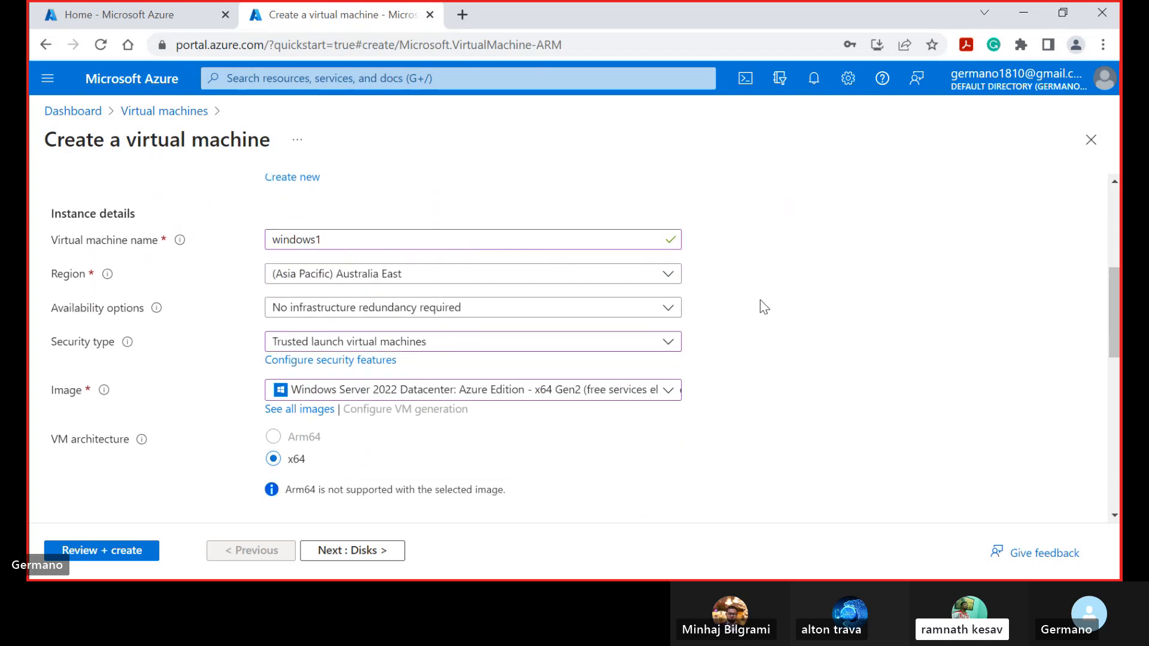
{"action": "left_click", "coordinate": [669, 343]}
{"action": "left_click", "coordinate": [450, 375]}
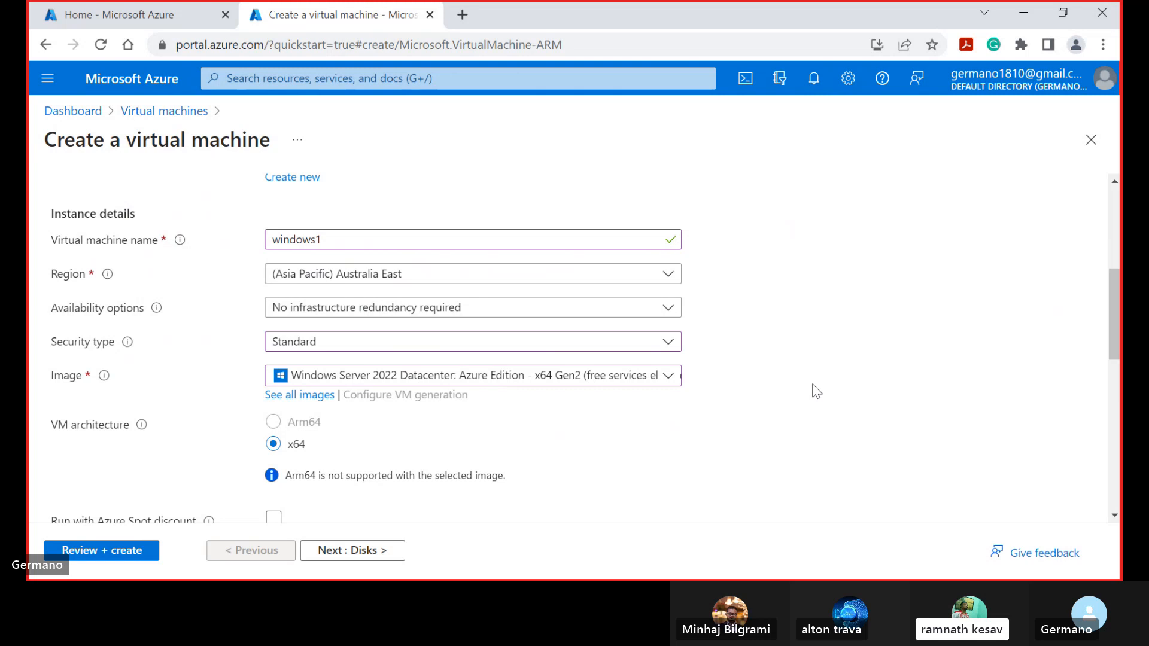
Review the remaining basic settings, proceed to the disk settings and dismiss the browser's offer to save the password.
{"action": "scroll", "coordinate": [815, 391], "scroll_direction": "down", "scroll_amount": 1}
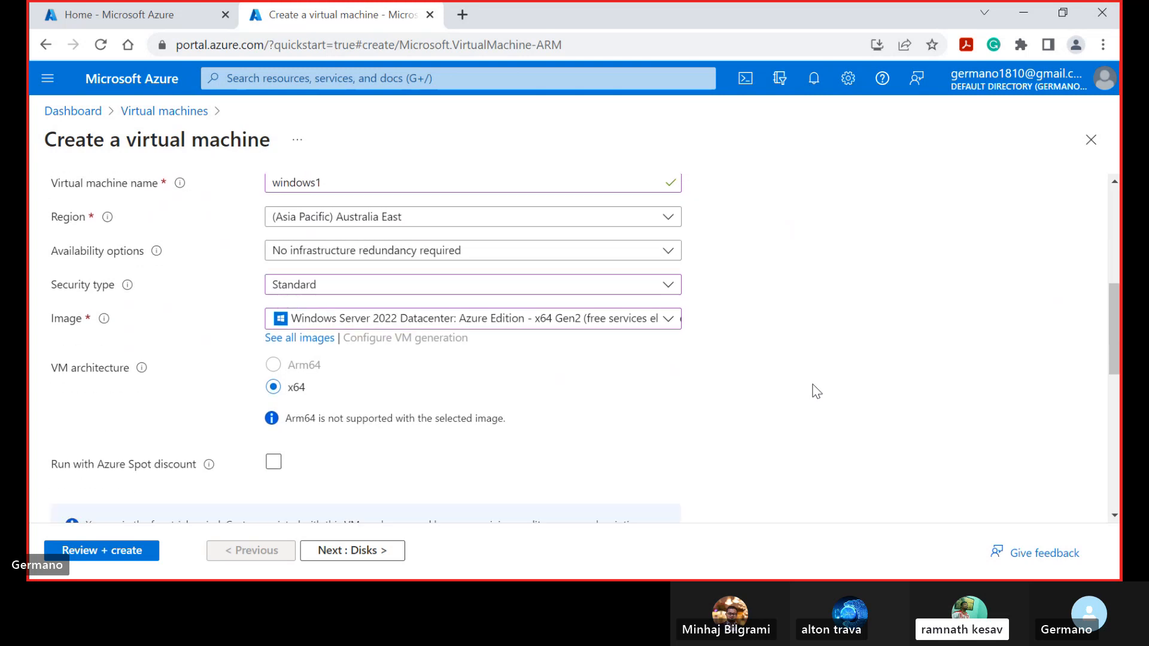
{"action": "scroll", "coordinate": [815, 391], "scroll_direction": "down", "scroll_amount": 1}
{"action": "scroll", "coordinate": [816, 391], "scroll_direction": "down", "scroll_amount": 1}
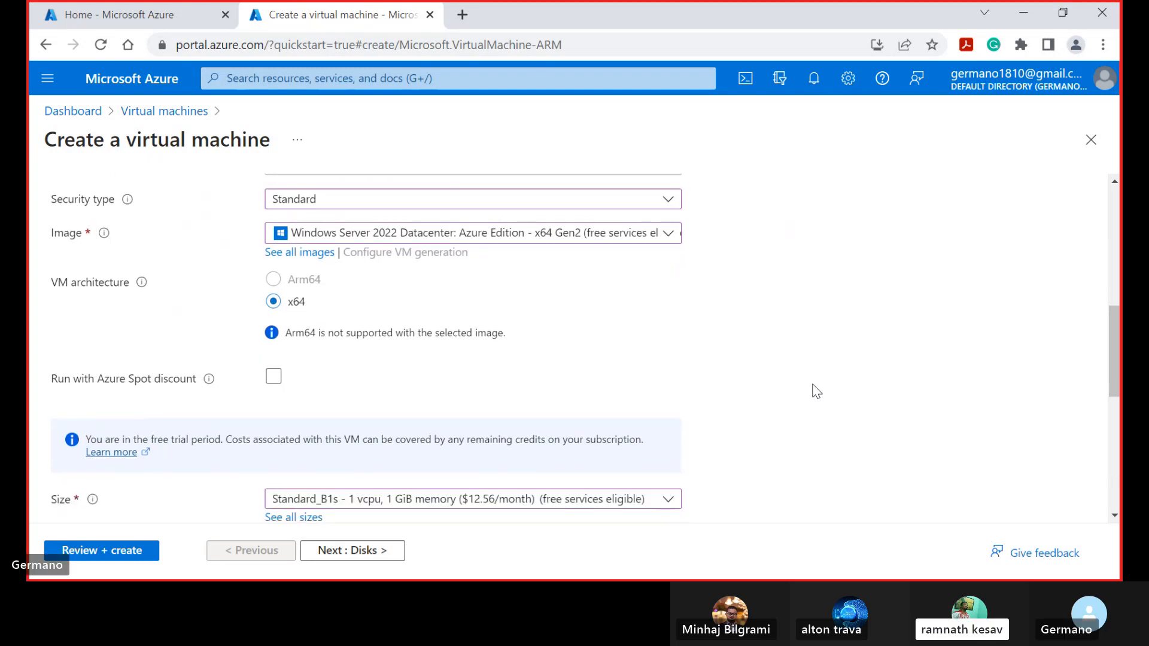
{"action": "scroll", "coordinate": [816, 391], "scroll_direction": "down", "scroll_amount": 4}
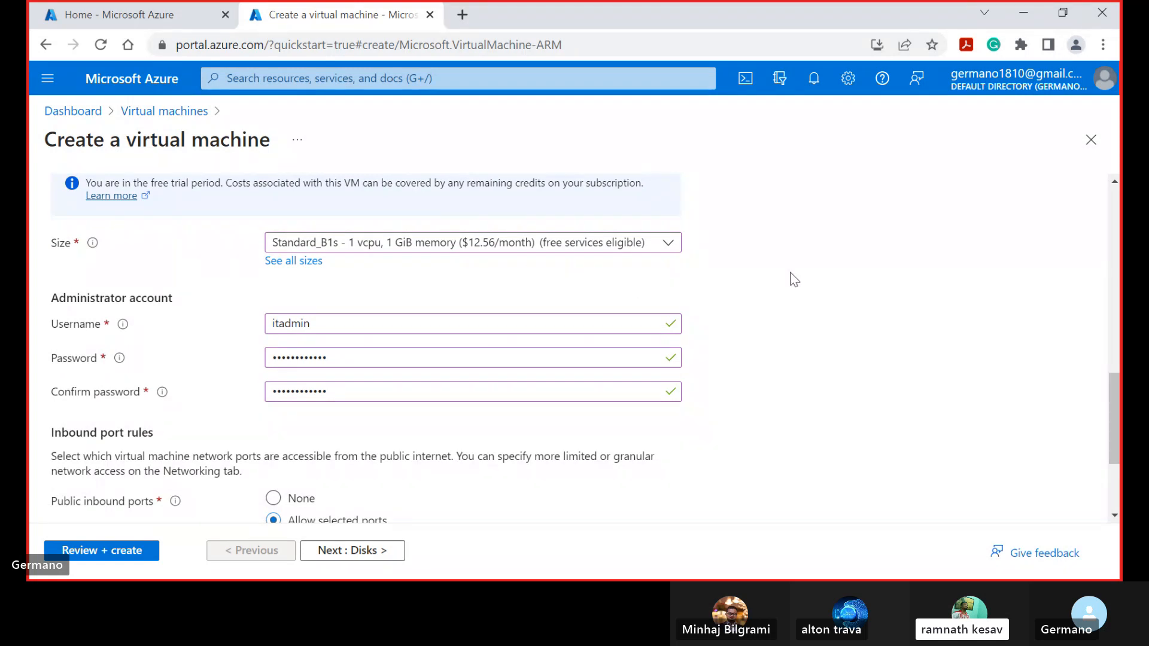
{"action": "scroll", "coordinate": [794, 279], "scroll_direction": "down", "scroll_amount": 1}
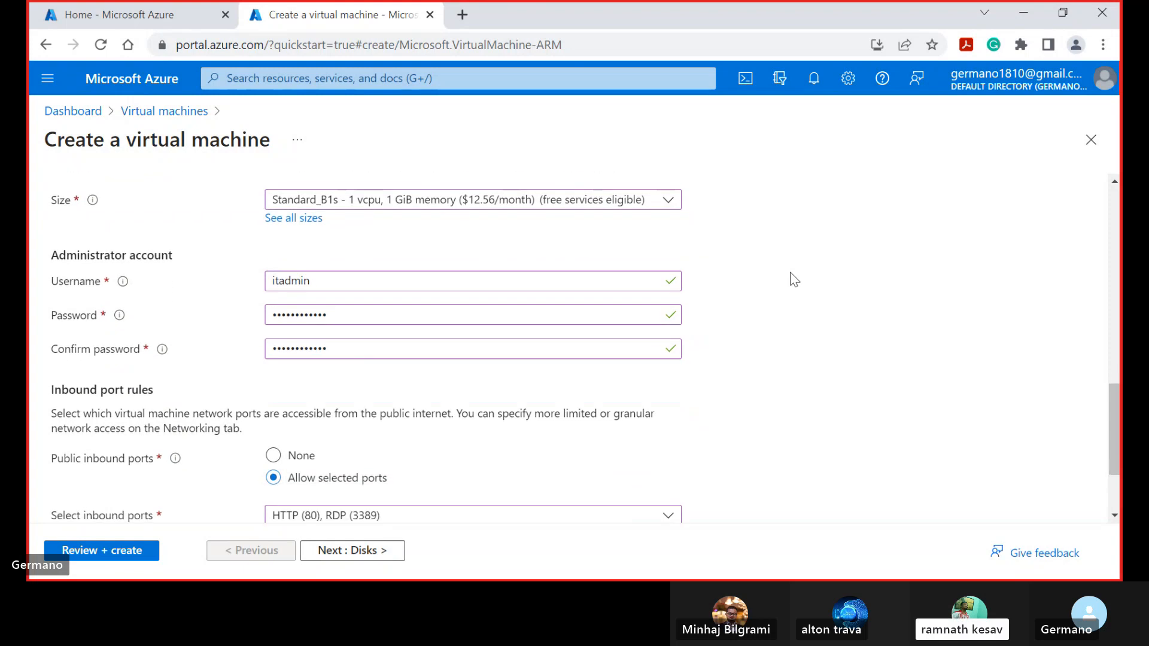
{"action": "scroll", "coordinate": [794, 279], "scroll_direction": "down", "scroll_amount": 3}
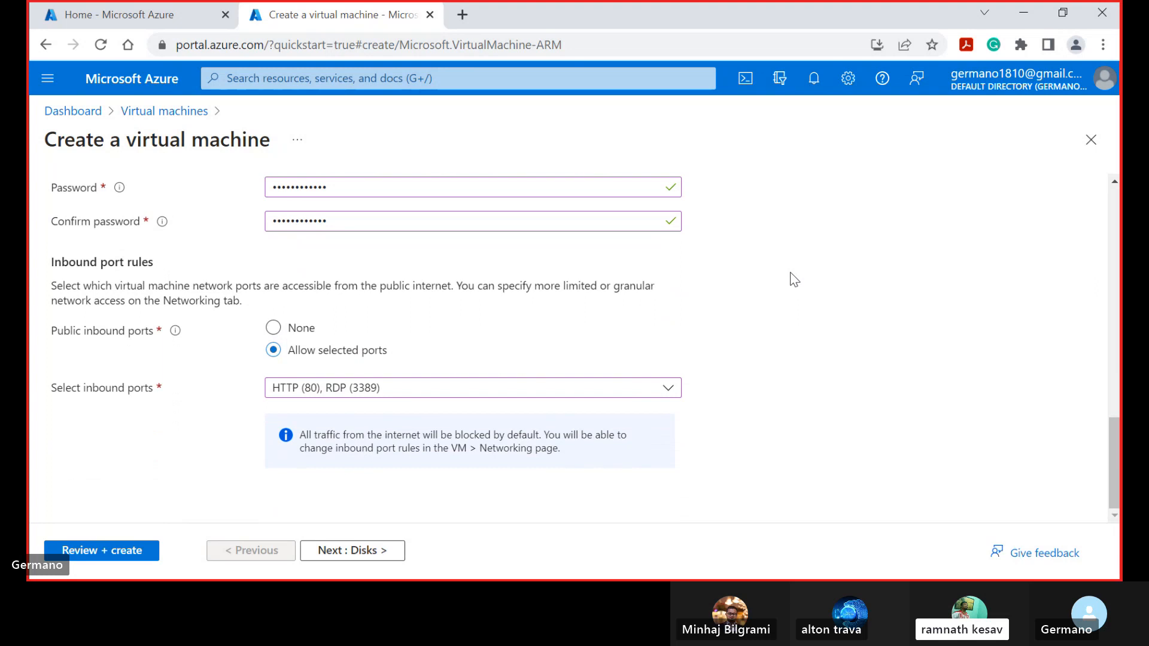
{"action": "left_click", "coordinate": [374, 549]}
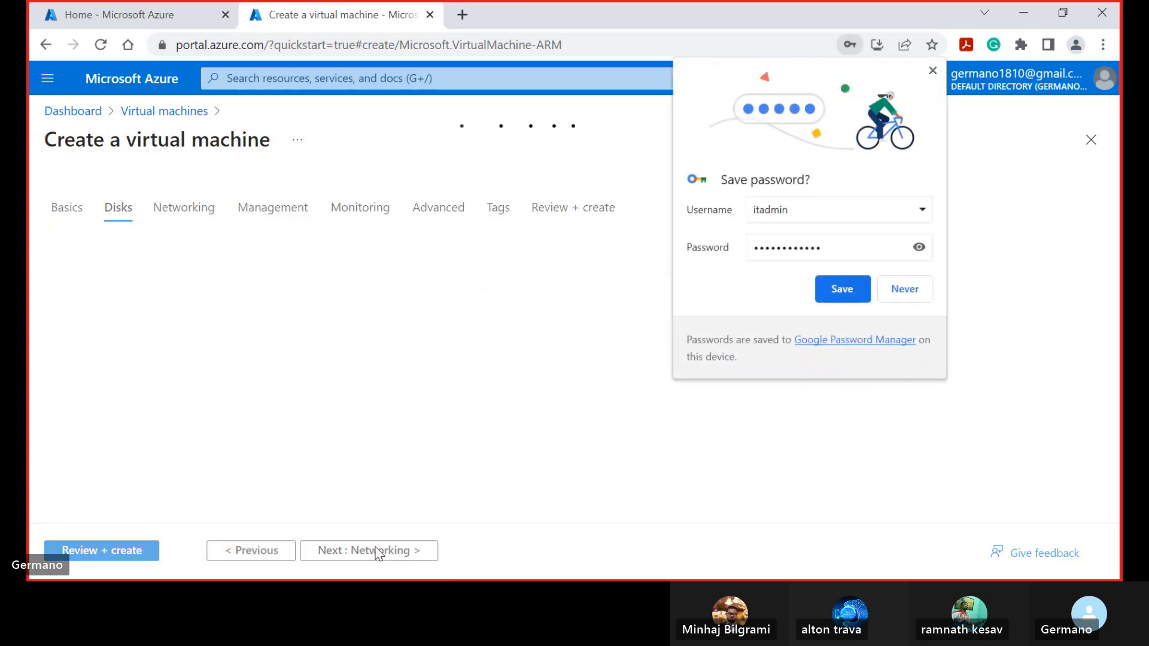
{"action": "left_click", "coordinate": [933, 73]}
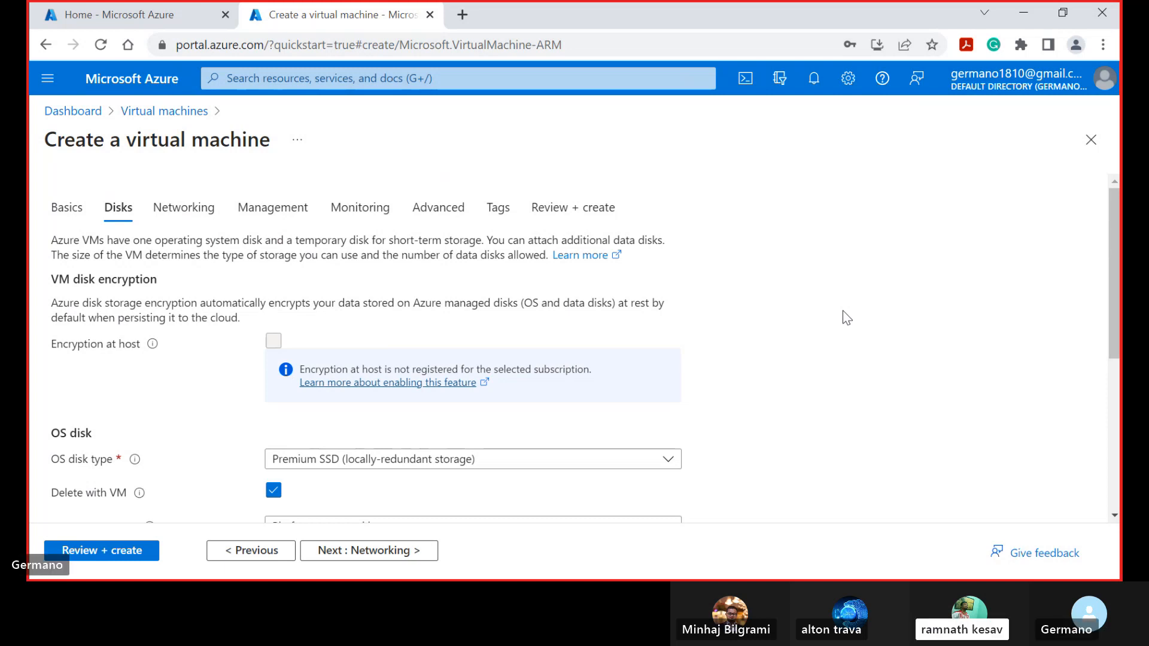
Review the locally-redundant and zone-redundant OS disk types and choose Premium SSD with locally-redundant storage.
{"action": "scroll", "coordinate": [842, 311], "scroll_direction": "down", "scroll_amount": 1}
{"action": "scroll", "coordinate": [842, 311], "scroll_direction": "up", "scroll_amount": 1}
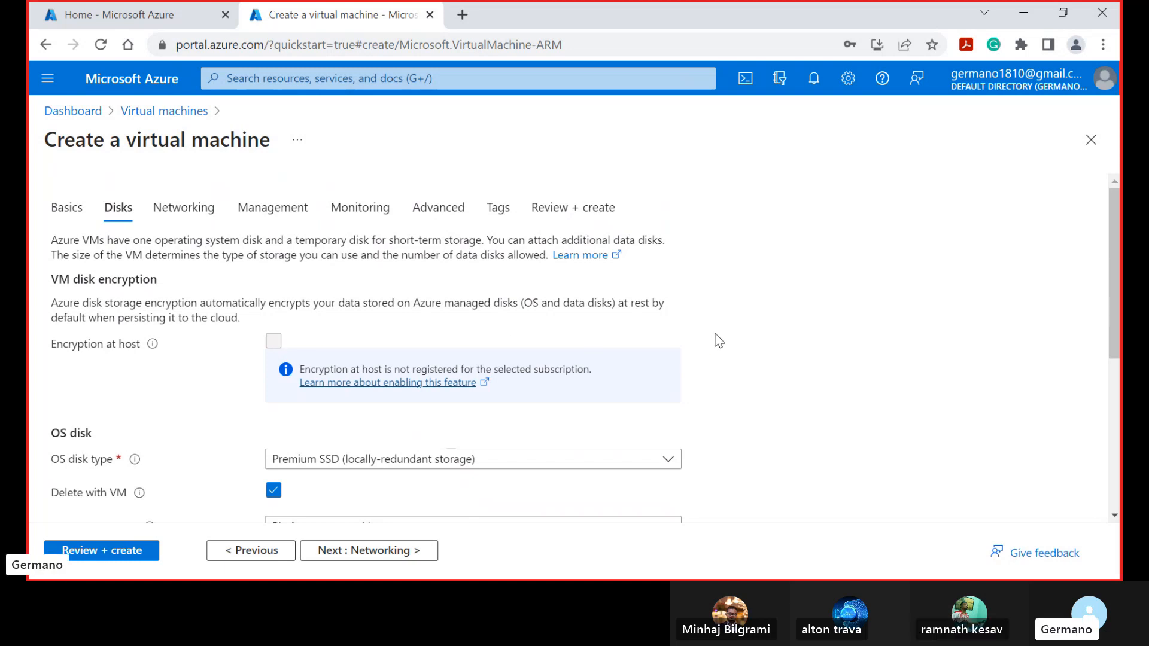
{"action": "scroll", "coordinate": [718, 341], "scroll_direction": "down", "scroll_amount": 2}
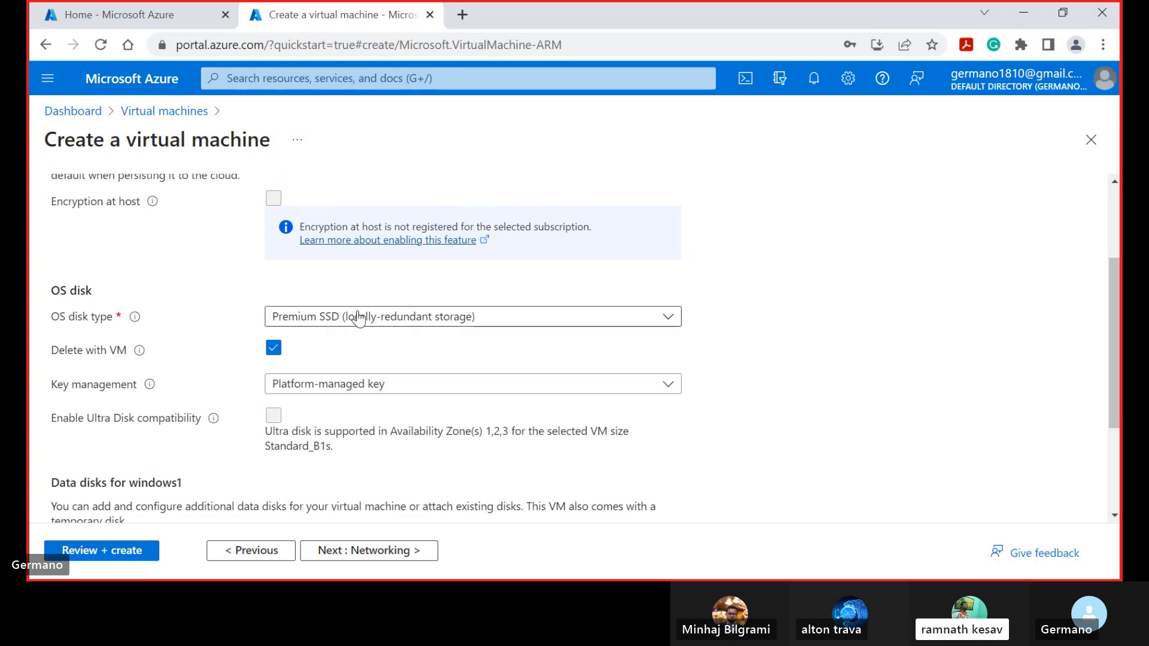
{"action": "mouse_move", "coordinate": [133, 323]}
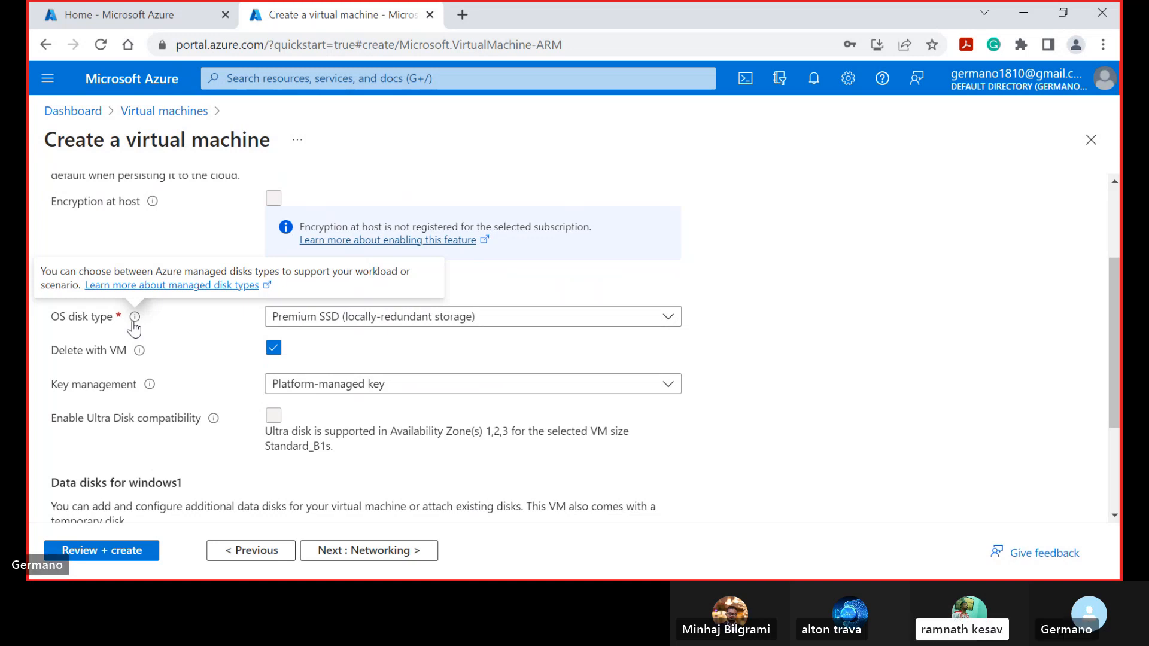
{"action": "left_click", "coordinate": [344, 324]}
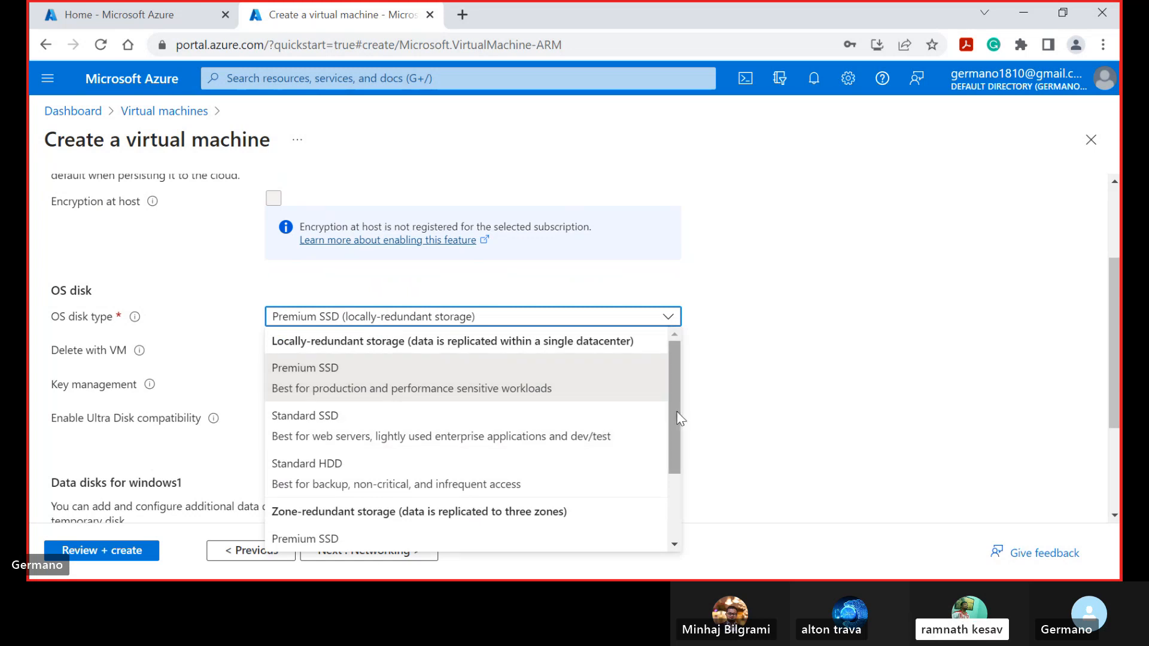
{"action": "left_click_drag", "start_coordinate": [679, 419], "coordinate": [682, 496]}
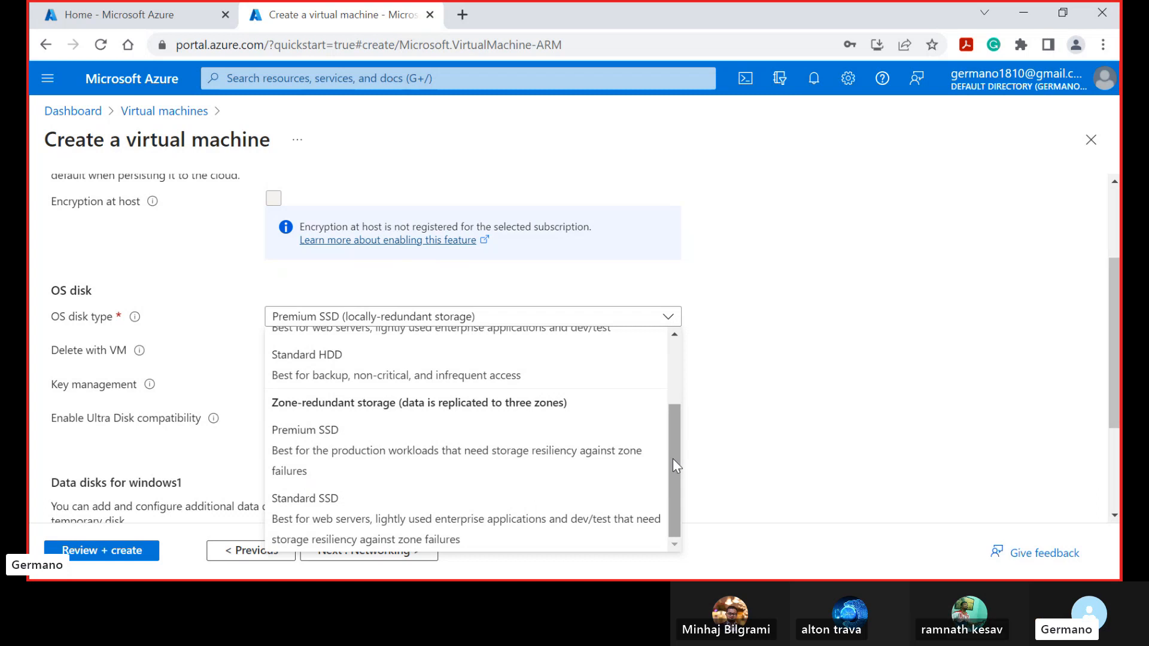
{"action": "left_click_drag", "start_coordinate": [672, 458], "coordinate": [672, 374]}
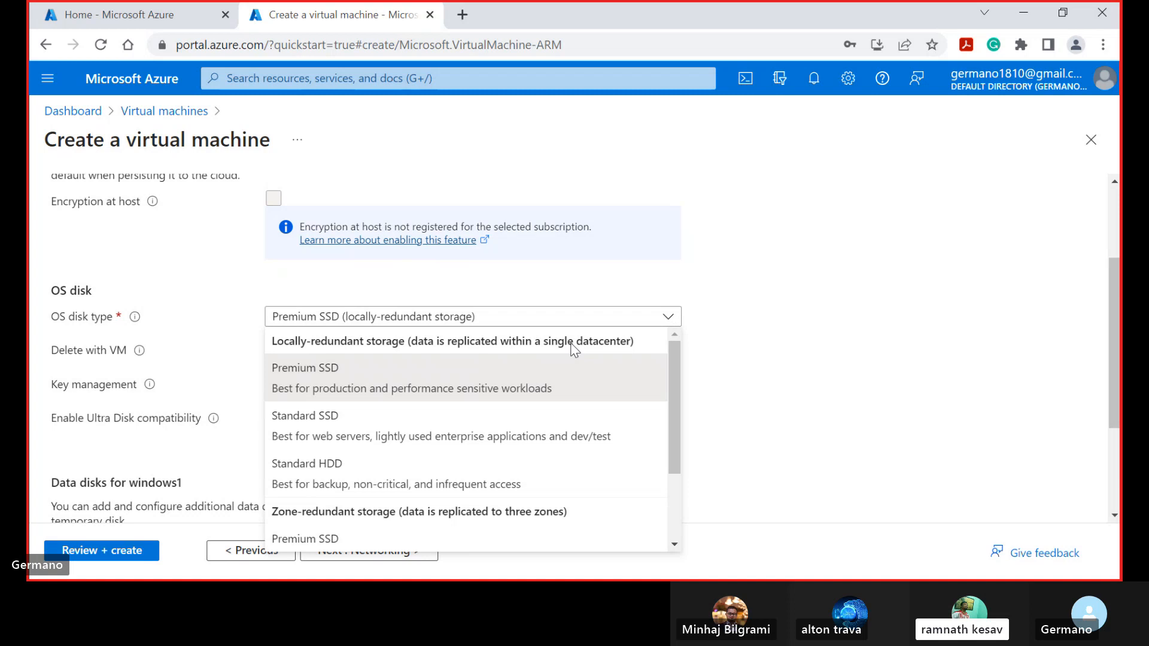
{"action": "left_click", "coordinate": [458, 389]}
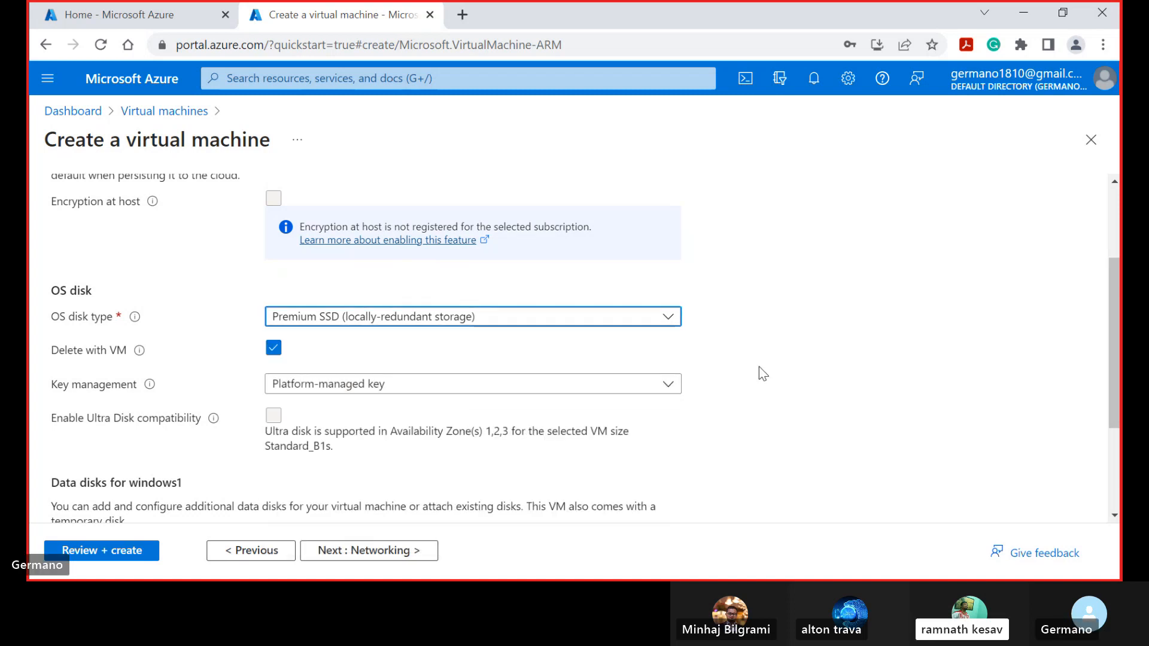
Examine the OS disk's Delete with VM setting and the available key management options, leaving the selection as it is.
{"action": "scroll", "coordinate": [759, 366], "scroll_direction": "down", "scroll_amount": 1}
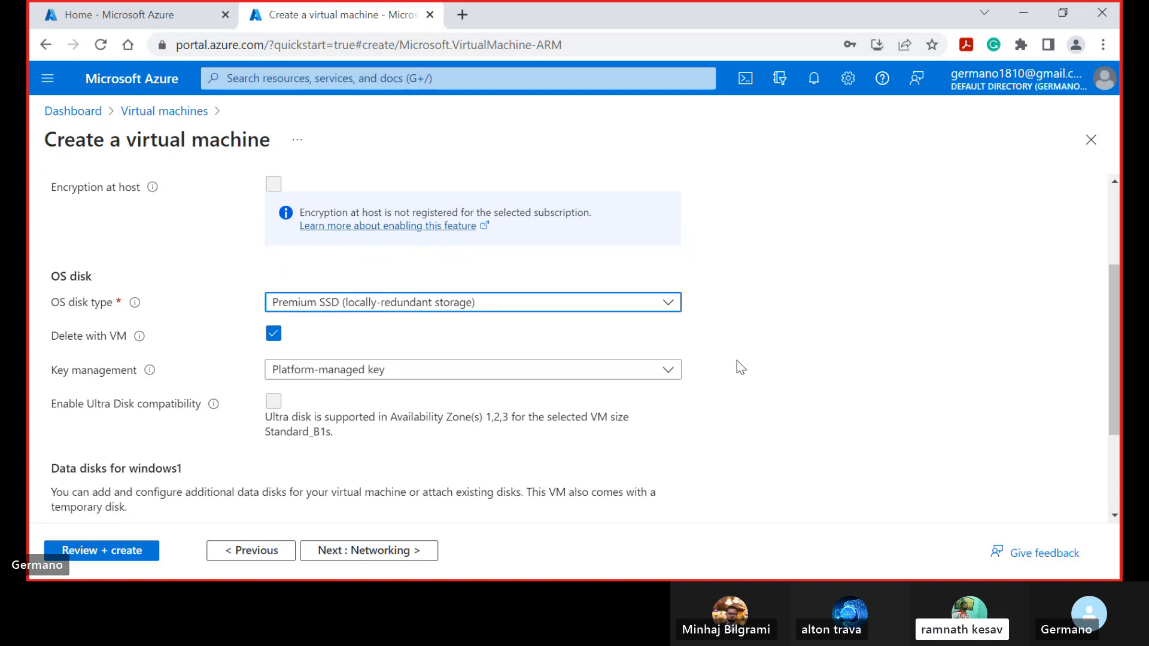
{"action": "scroll", "coordinate": [737, 360], "scroll_direction": "down", "scroll_amount": 1}
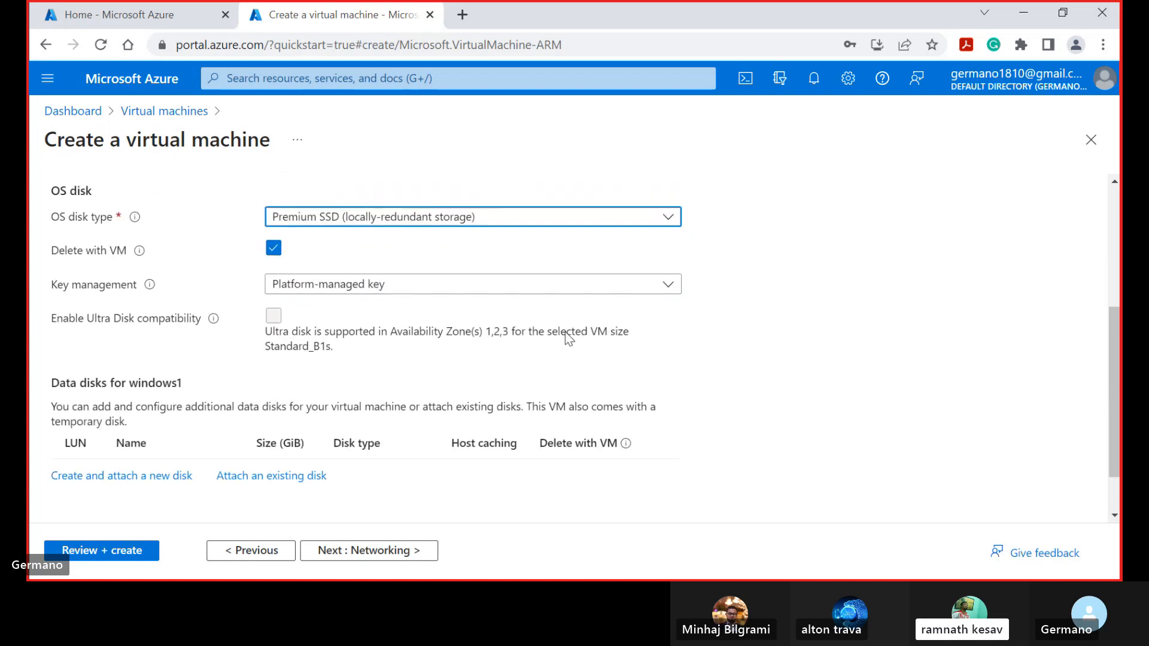
{"action": "mouse_move", "coordinate": [141, 256]}
{"action": "mouse_move", "coordinate": [154, 291]}
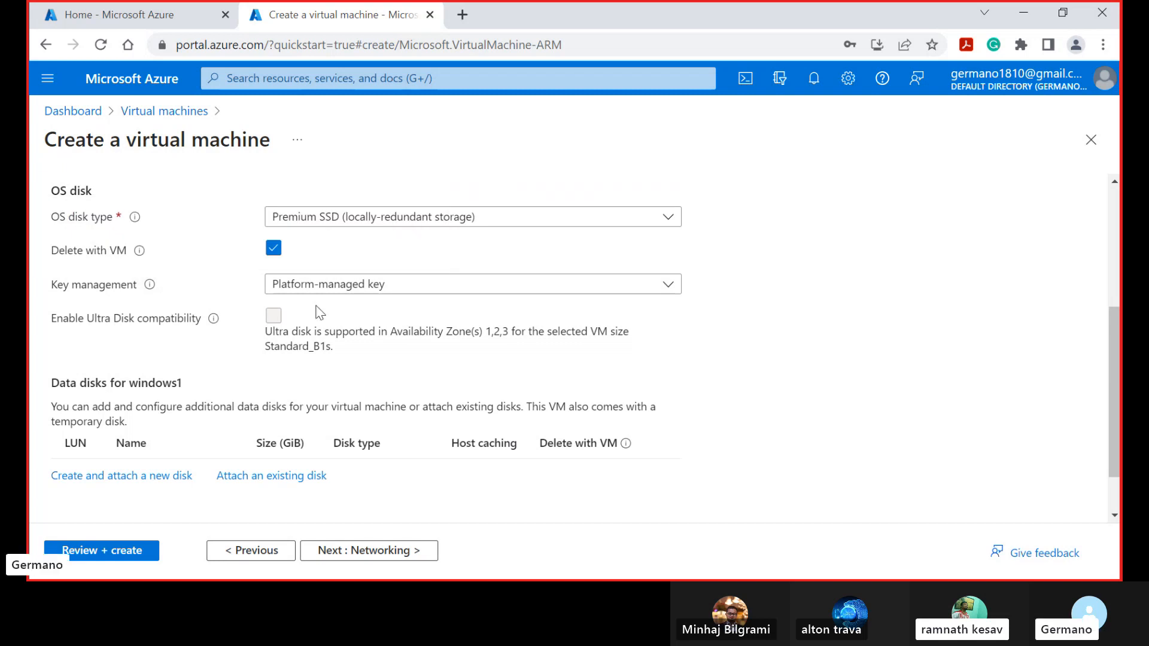
{"action": "left_click", "coordinate": [357, 291]}
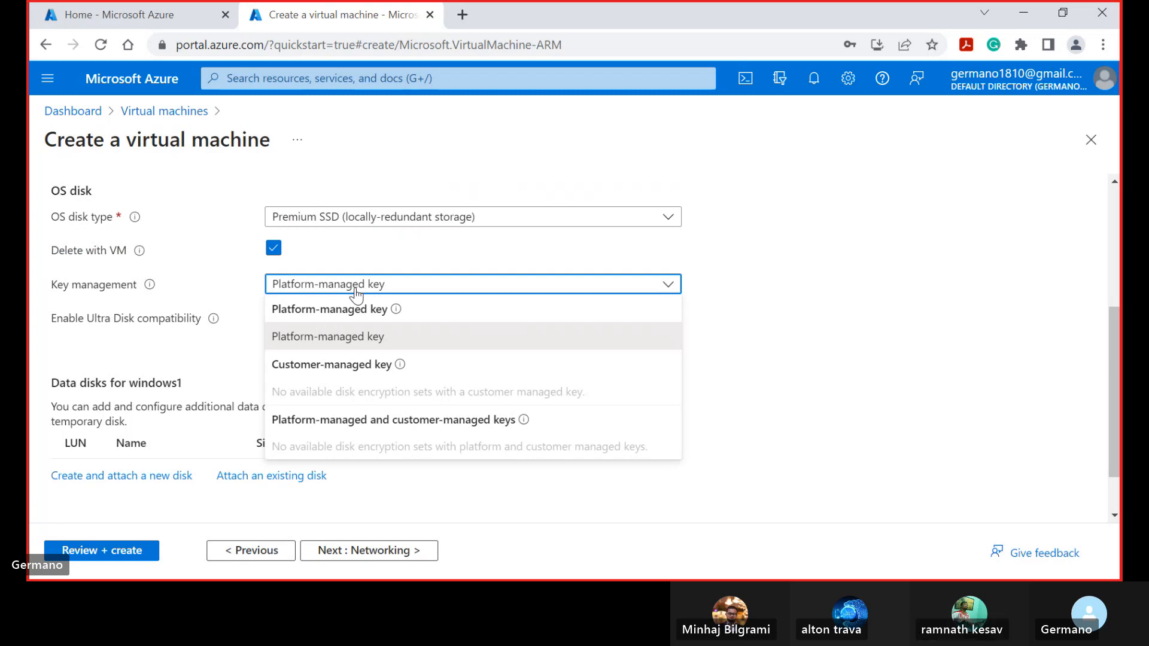
{"action": "left_click", "coordinate": [357, 292]}
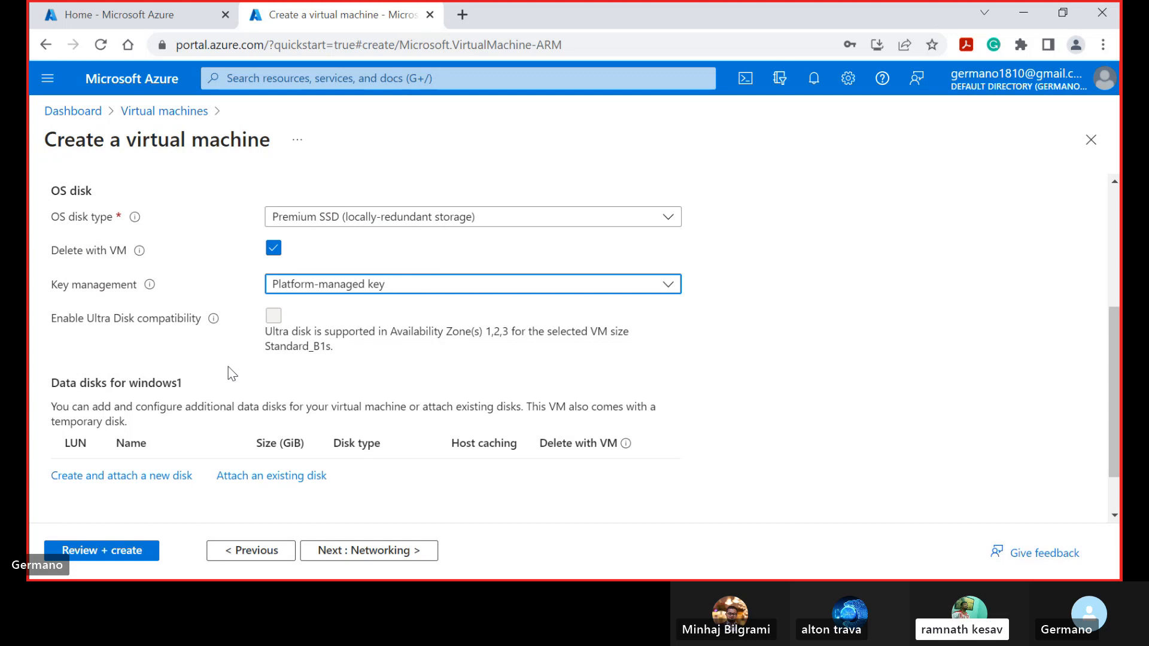
Expand the advanced disk settings to review the managed disks option, and proceed to the networking settings.
{"action": "scroll", "coordinate": [232, 374], "scroll_direction": "down", "scroll_amount": 1}
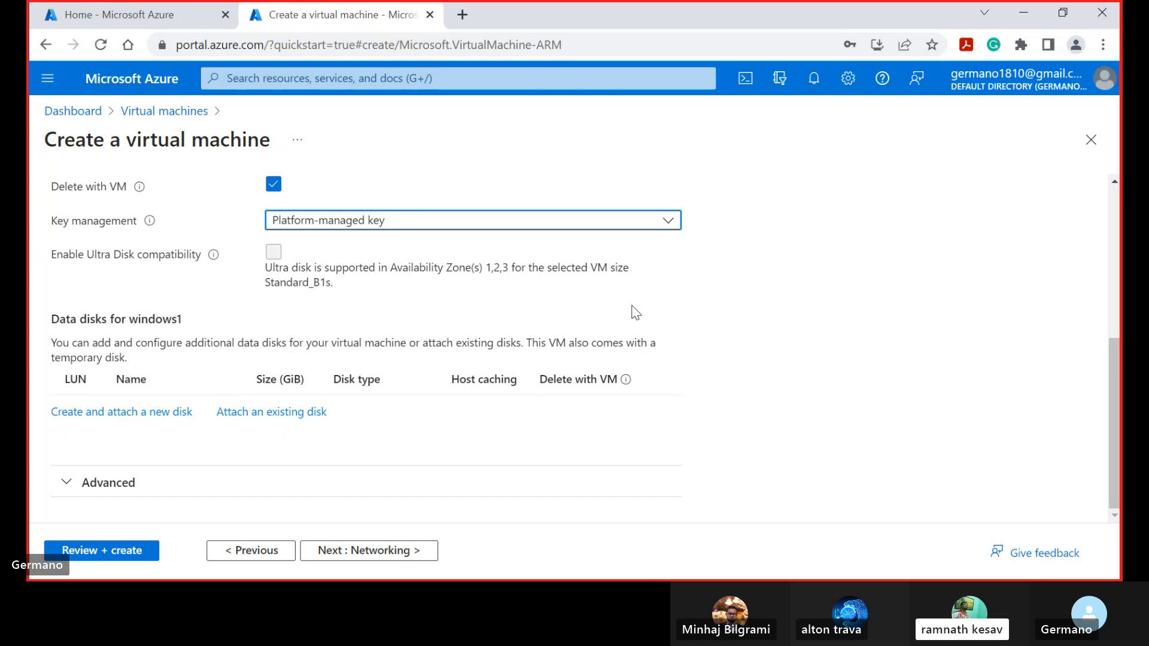
{"action": "left_click", "coordinate": [95, 489]}
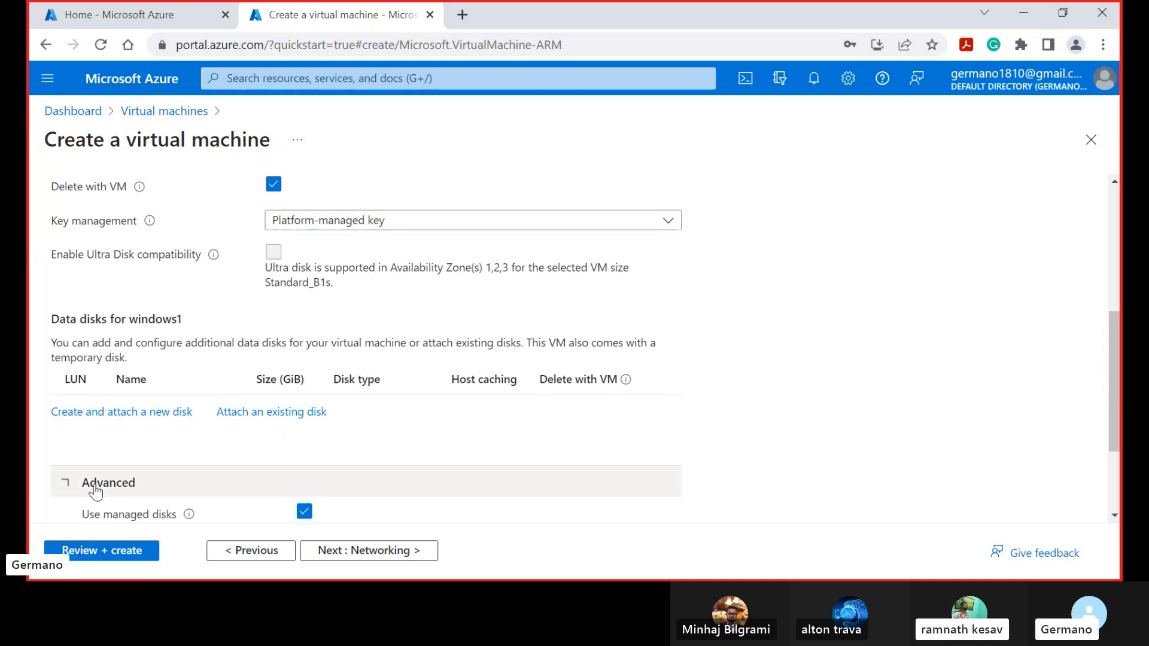
{"action": "scroll", "coordinate": [239, 476], "scroll_direction": "down", "scroll_amount": 2}
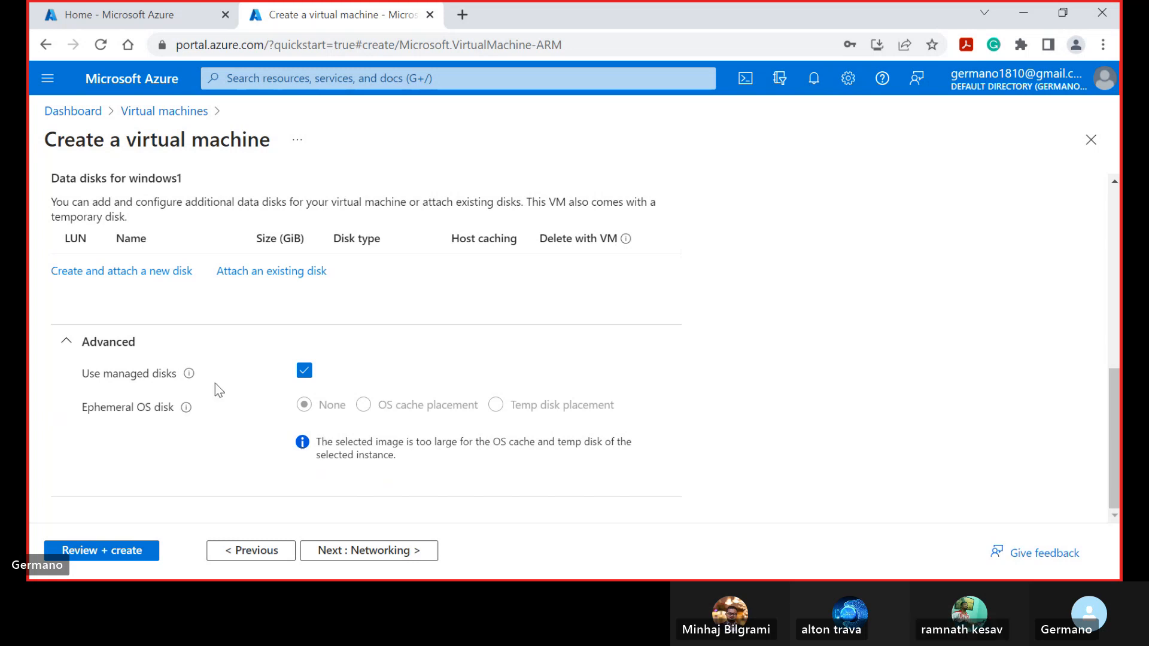
{"action": "mouse_move", "coordinate": [190, 375]}
{"action": "left_click", "coordinate": [367, 553]}
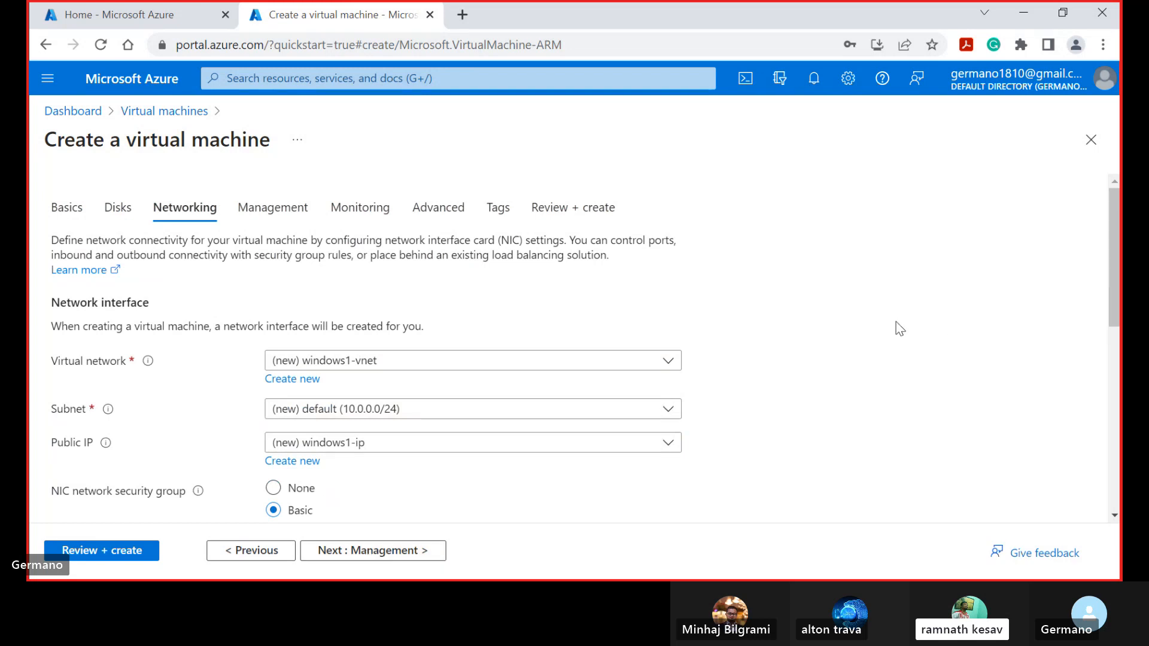
{"action": "scroll", "coordinate": [900, 328], "scroll_direction": "down", "scroll_amount": 1}
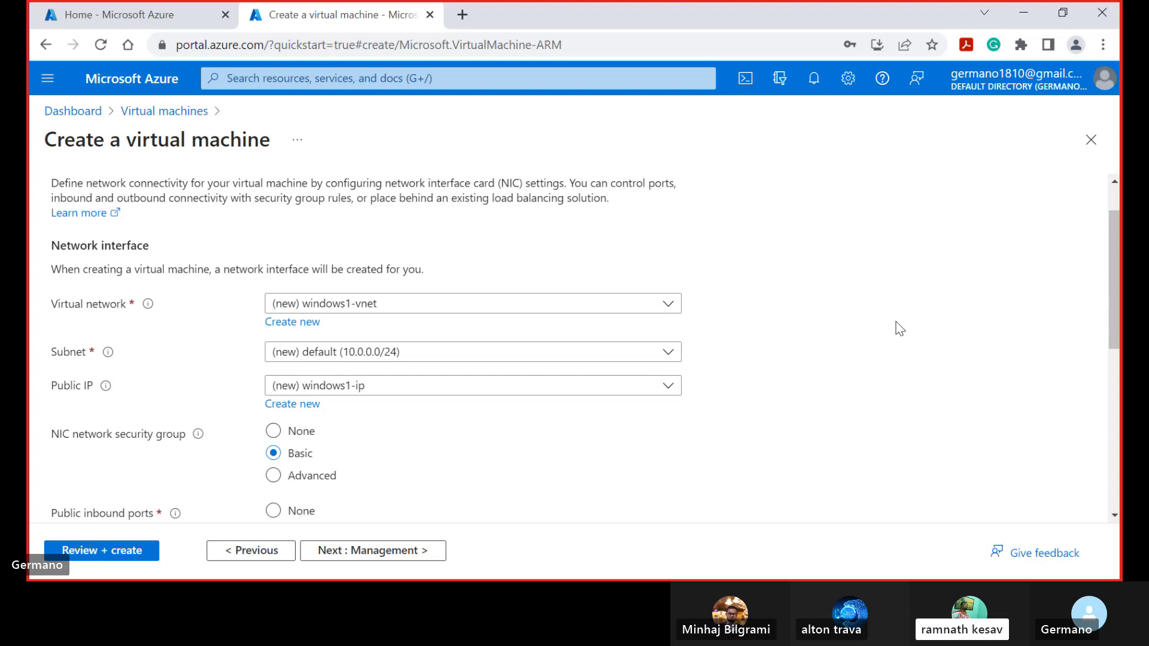
Examine the available virtual network, subnet and public IP choices and the NIC network security group setting, keeping the current selections.
{"action": "scroll", "coordinate": [901, 329], "scroll_direction": "down", "scroll_amount": 1}
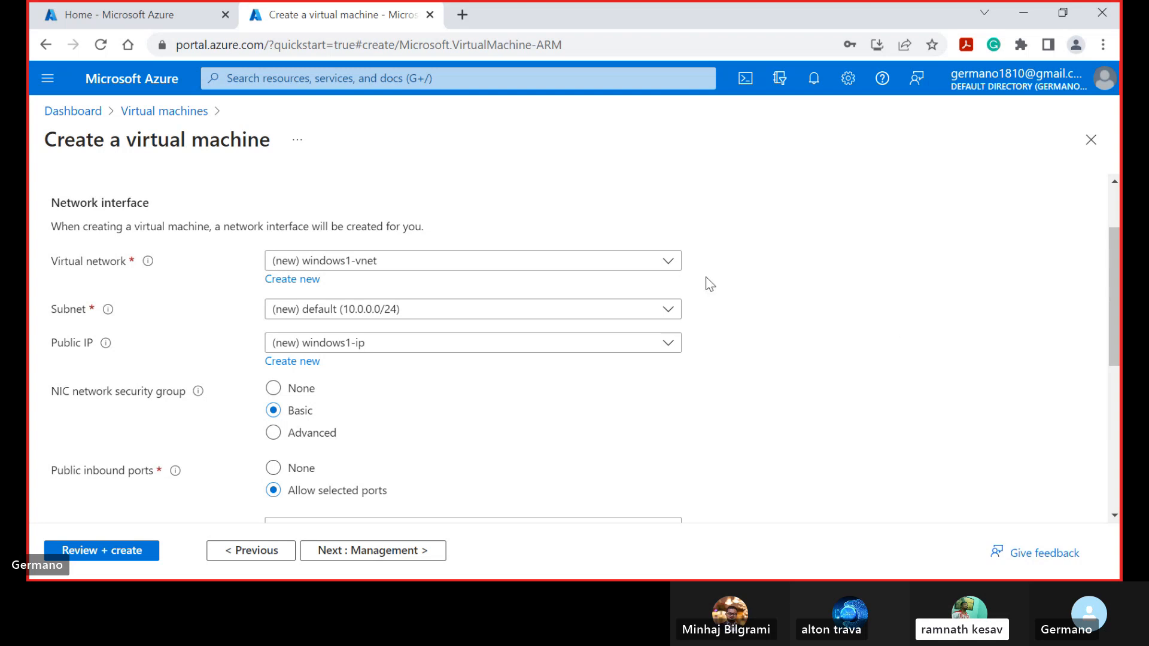
{"action": "left_click", "coordinate": [663, 262]}
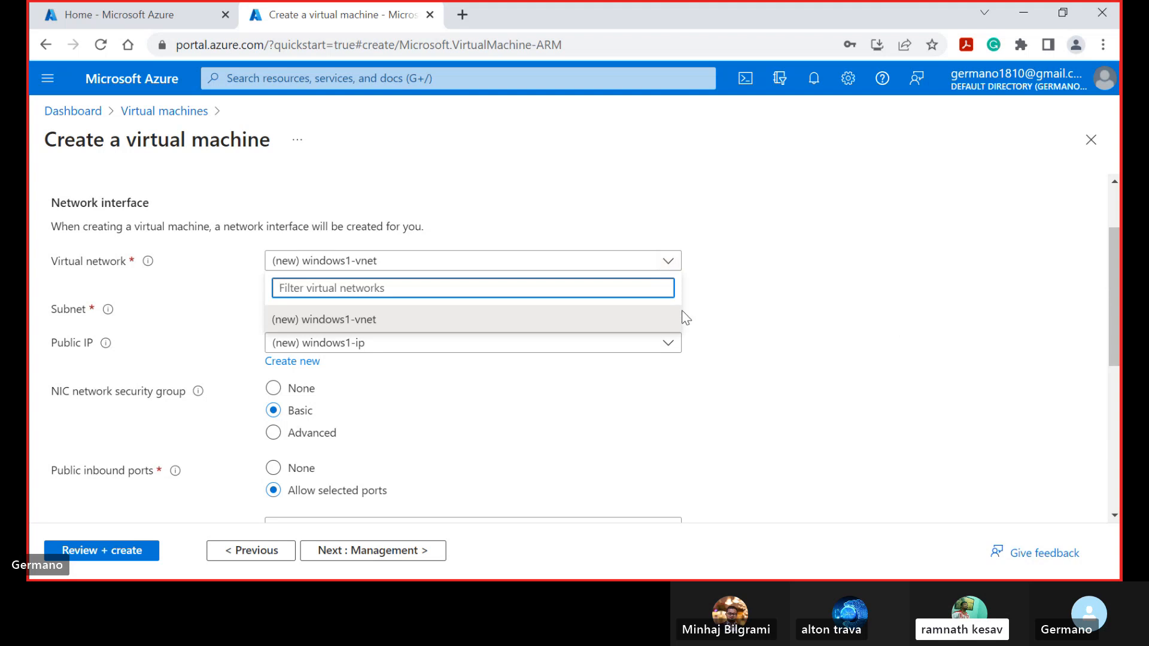
{"action": "left_click", "coordinate": [723, 300]}
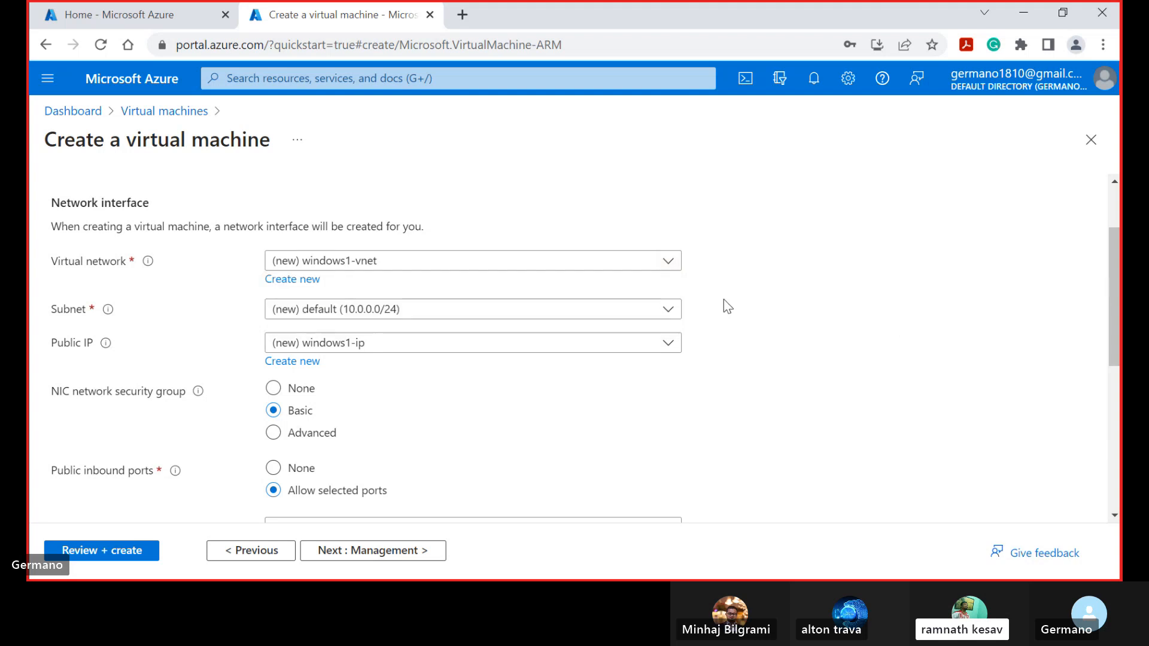
{"action": "left_click", "coordinate": [669, 311]}
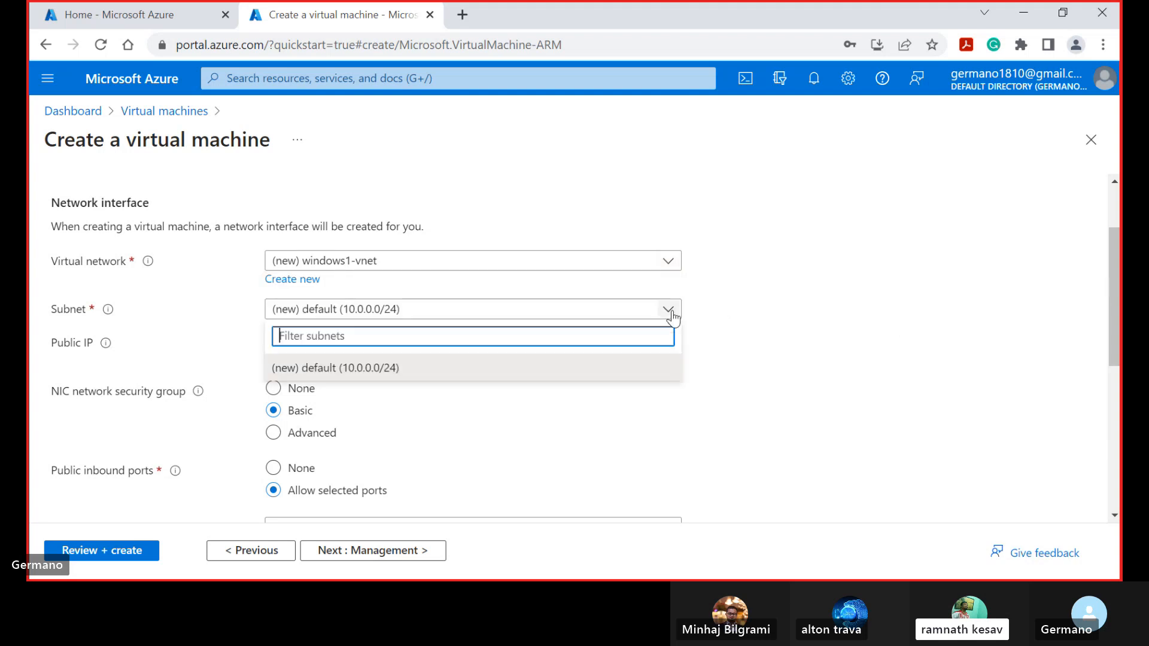
{"action": "left_click", "coordinate": [670, 311]}
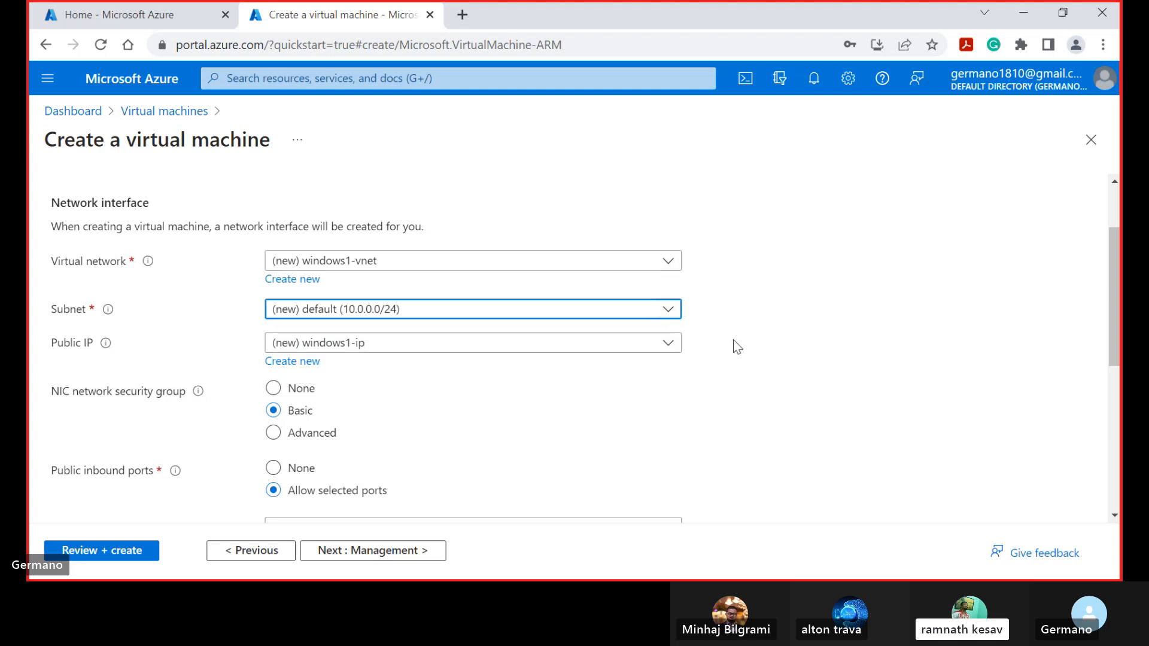
{"action": "left_click", "coordinate": [672, 345]}
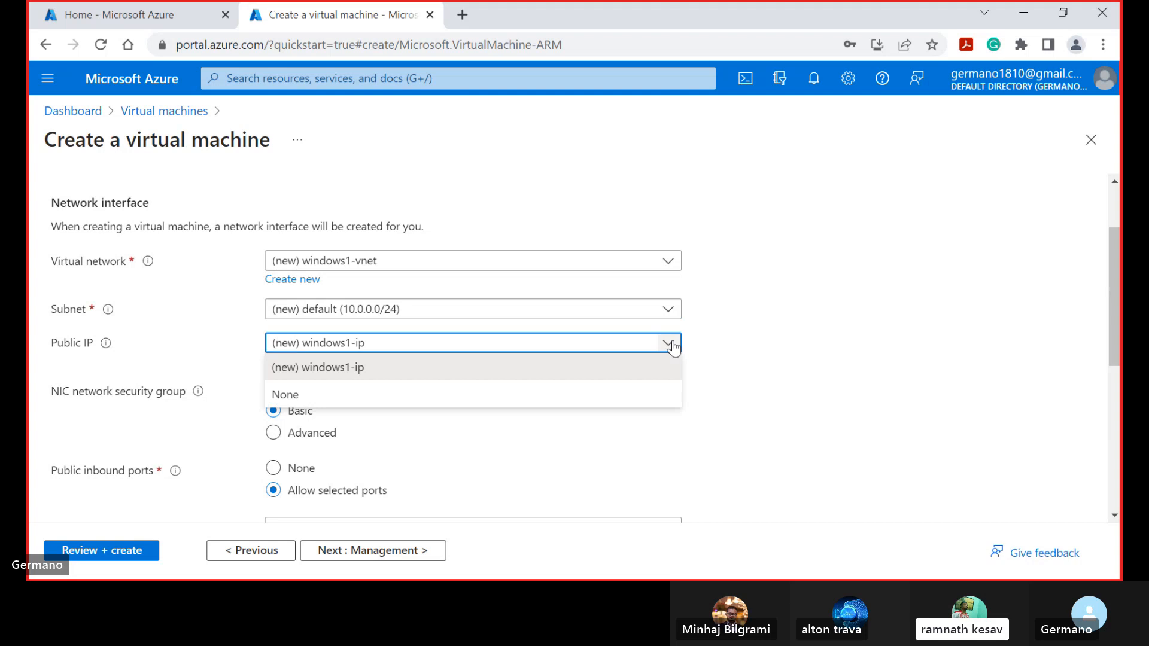
{"action": "left_click", "coordinate": [671, 344]}
{"action": "scroll", "coordinate": [711, 356], "scroll_direction": "down", "scroll_amount": 1}
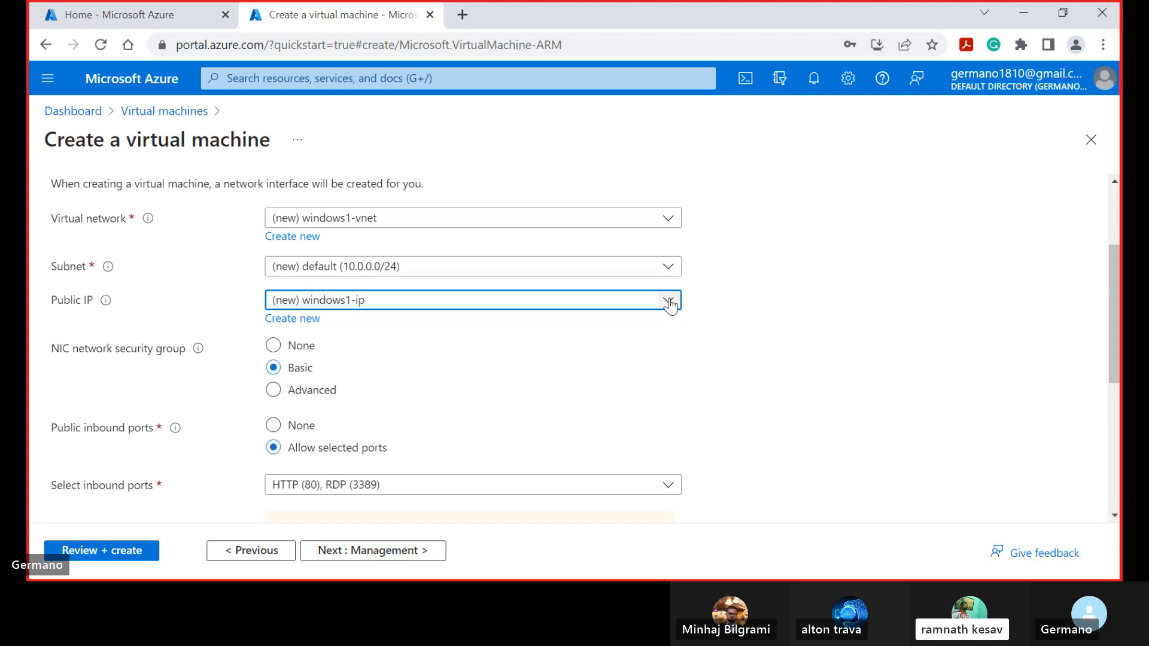
{"action": "mouse_move", "coordinate": [196, 356]}
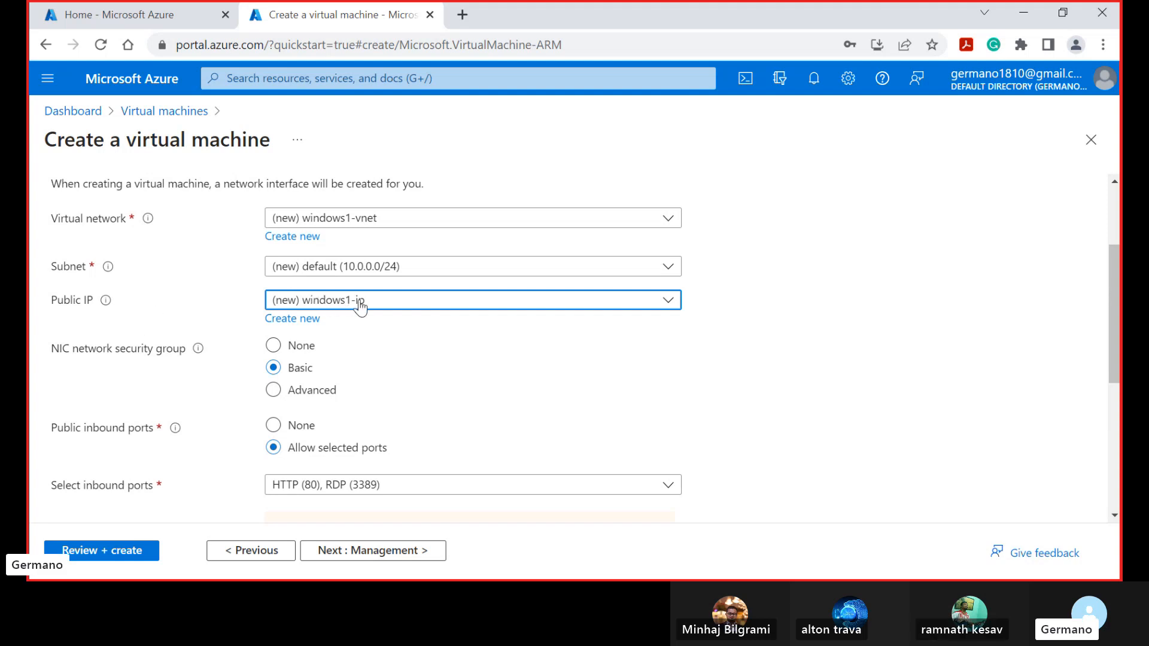
{"action": "left_click", "coordinate": [664, 310]}
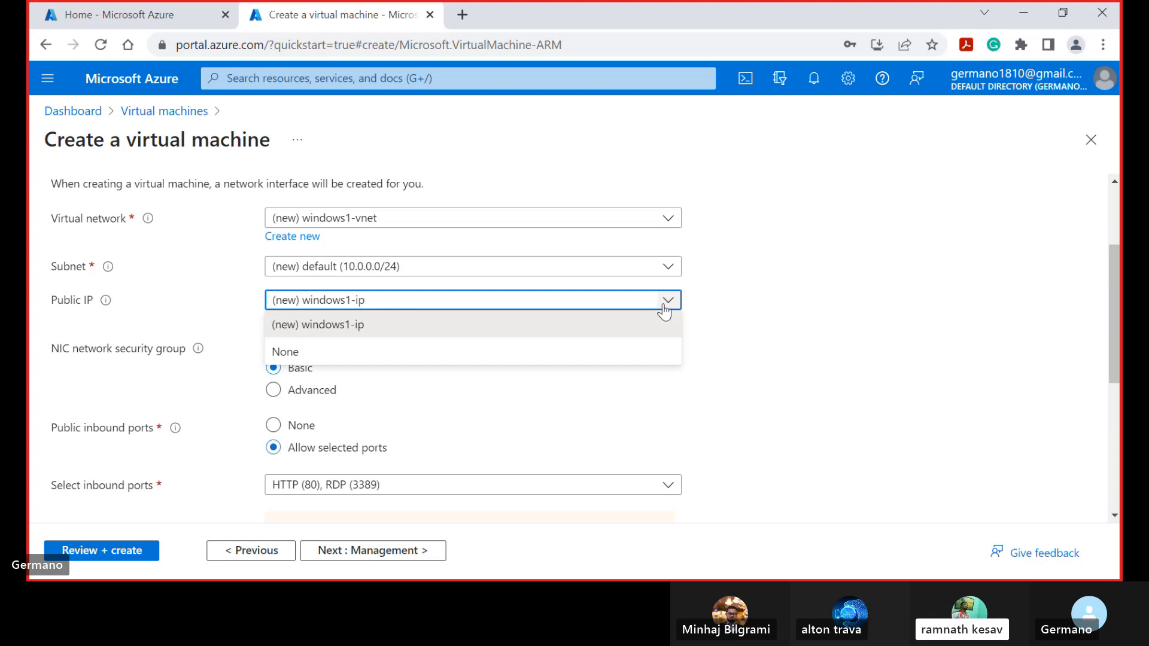
{"action": "left_click", "coordinate": [664, 310]}
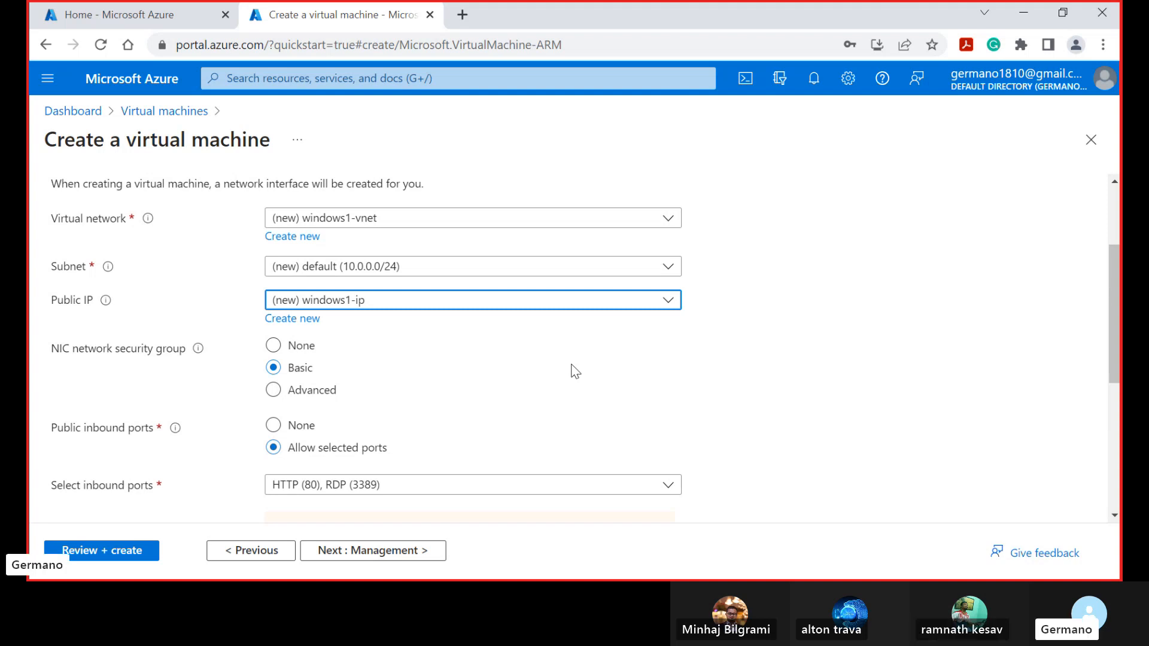
Enable deletion of the public IP and NIC when the VM is deleted, and proceed to the management settings.
{"action": "scroll", "coordinate": [575, 371], "scroll_direction": "down", "scroll_amount": 2}
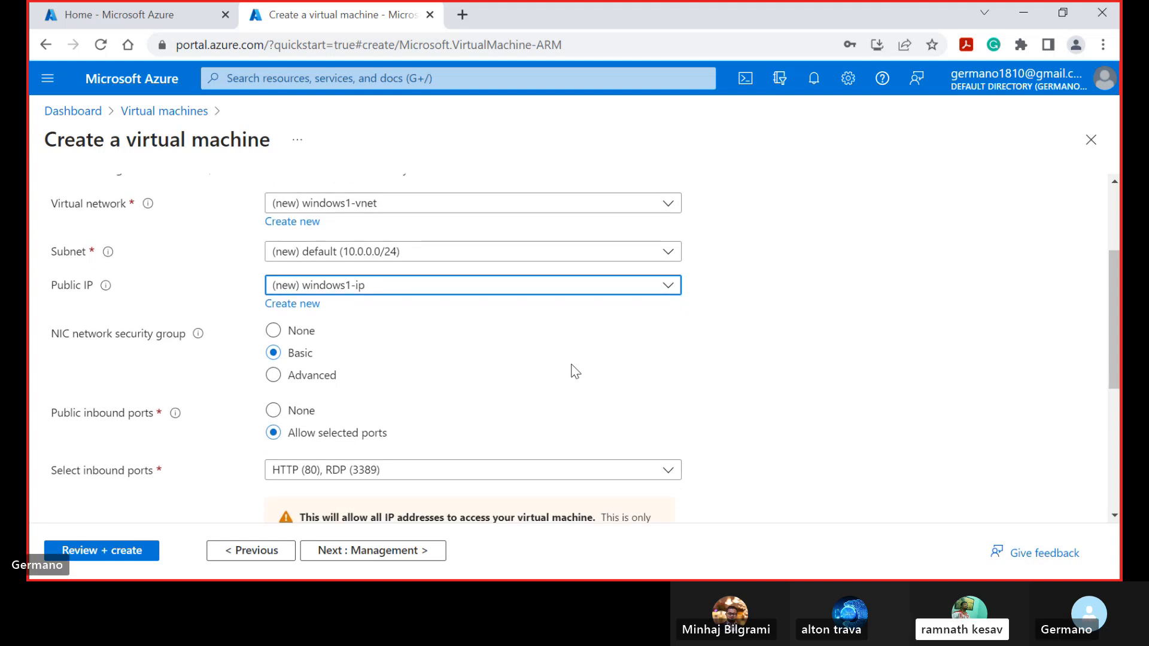
{"action": "scroll", "coordinate": [573, 371], "scroll_direction": "down", "scroll_amount": 2}
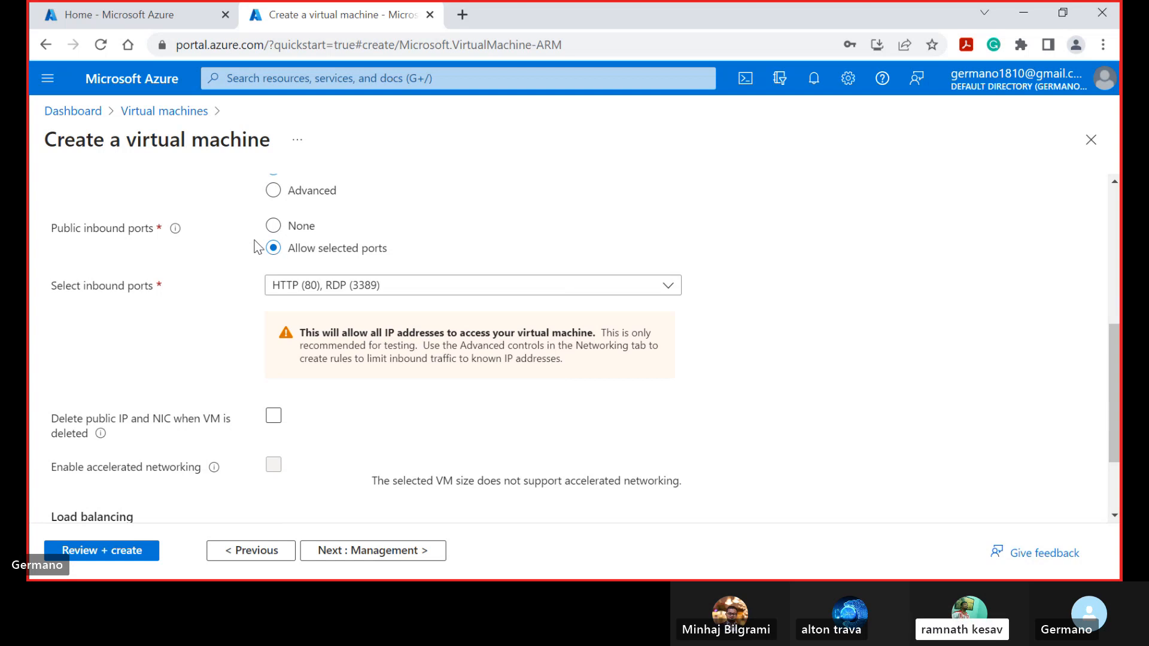
{"action": "scroll", "coordinate": [655, 372], "scroll_direction": "down", "scroll_amount": 2}
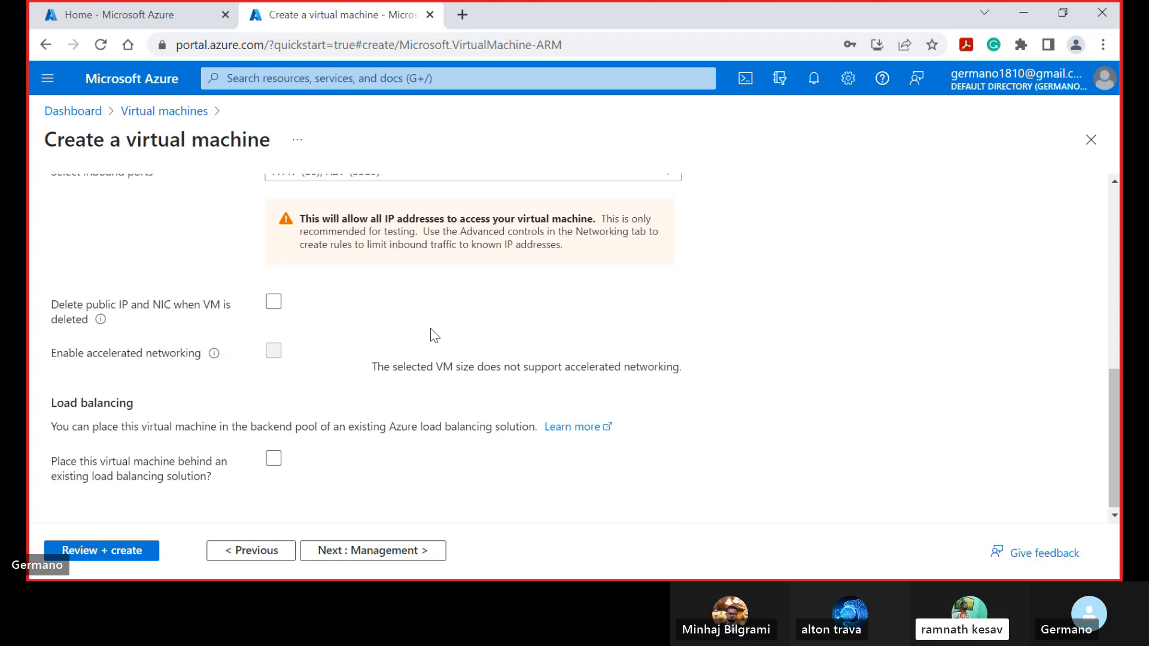
{"action": "left_click", "coordinate": [276, 302]}
{"action": "mouse_move", "coordinate": [216, 358]}
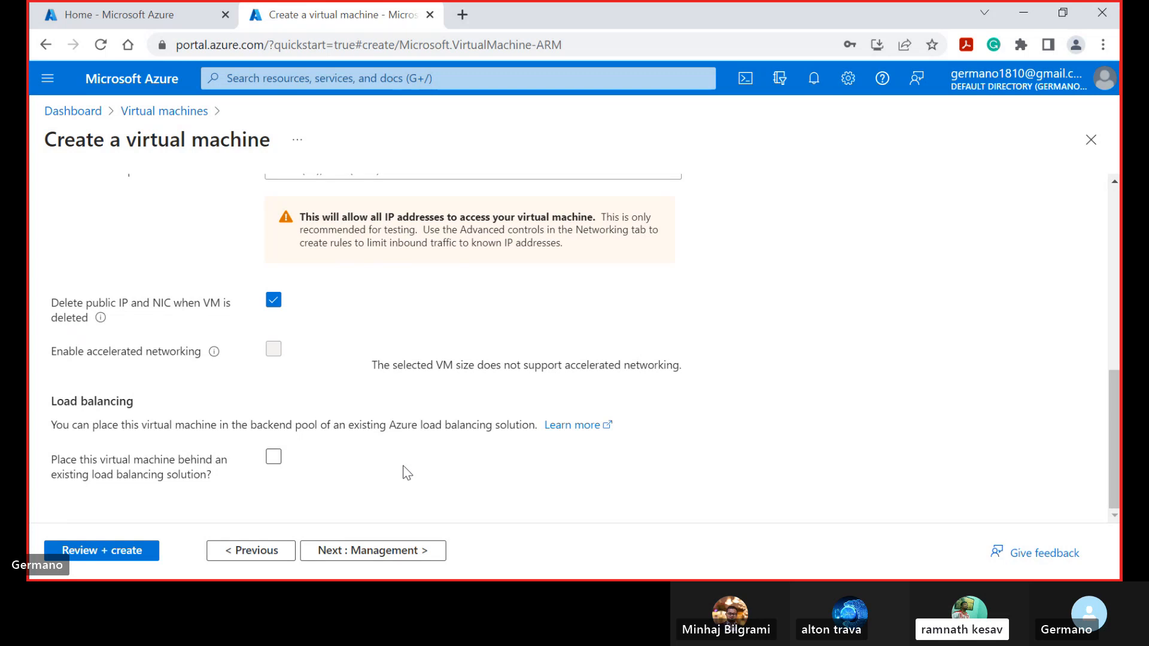
{"action": "left_click", "coordinate": [383, 555]}
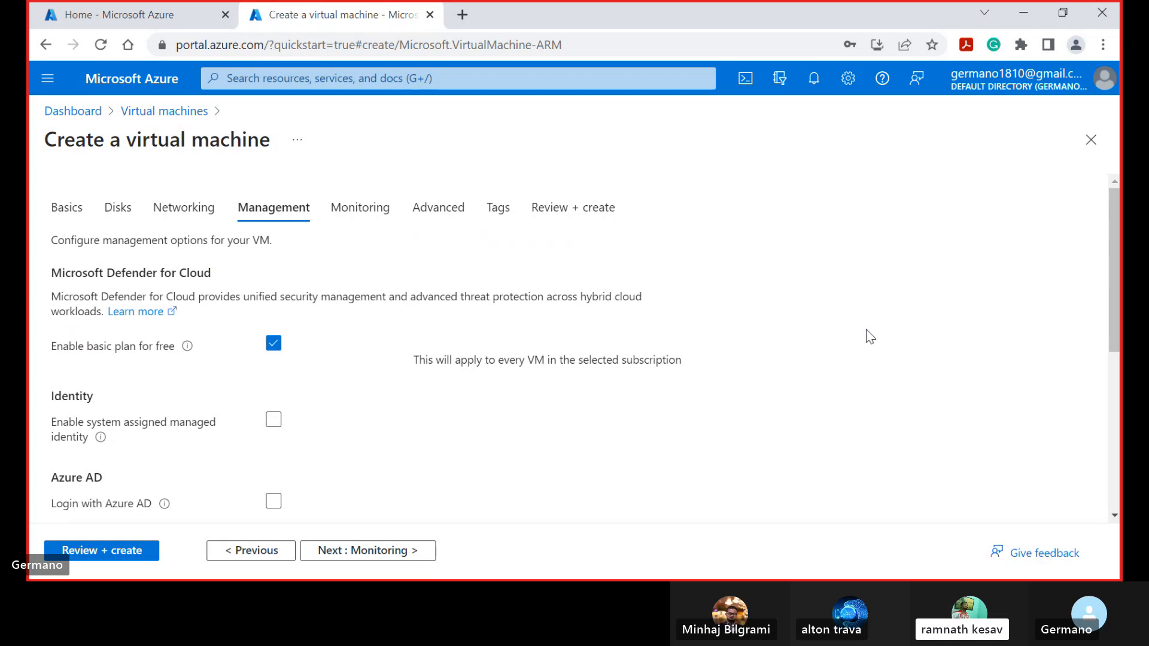
Review the Defender, identity, Azure AD, auto-shutdown, backup and guest OS update options, and proceed to the monitoring settings.
{"action": "scroll", "coordinate": [870, 337], "scroll_direction": "down", "scroll_amount": 1}
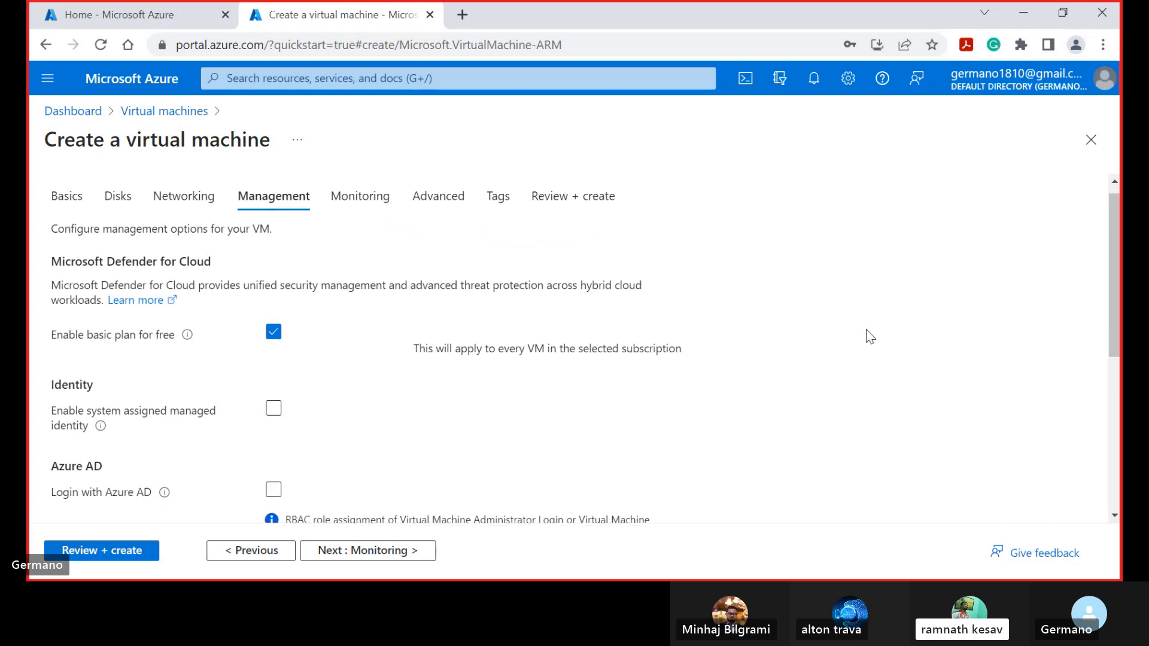
{"action": "scroll", "coordinate": [870, 337], "scroll_direction": "down", "scroll_amount": 2}
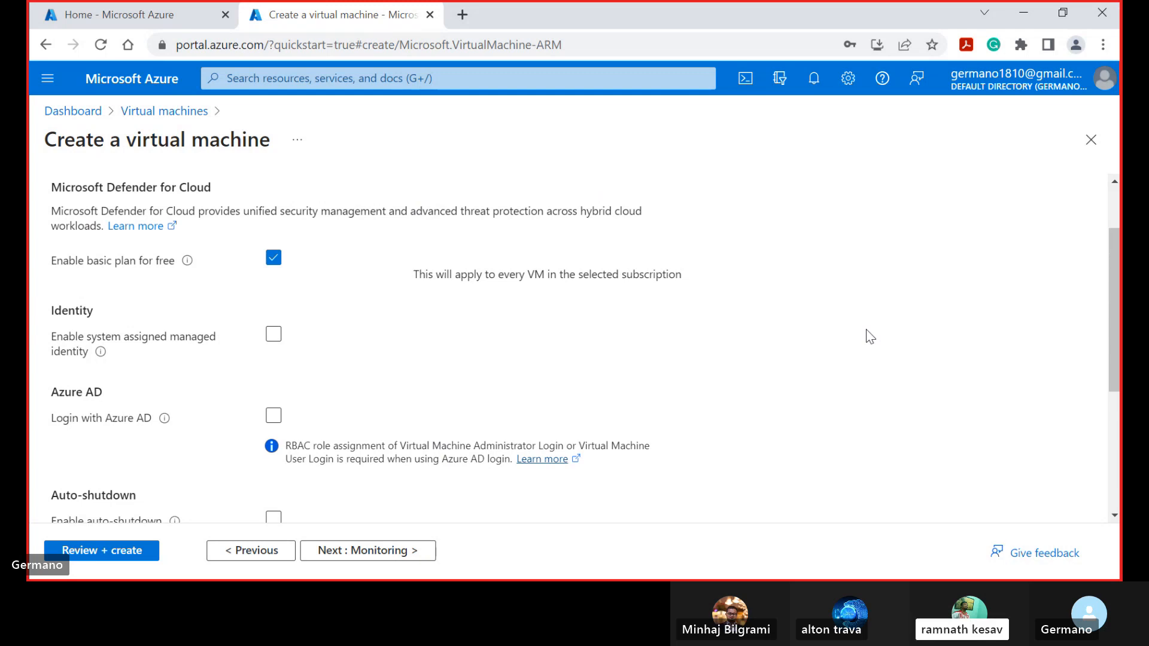
{"action": "scroll", "coordinate": [870, 336], "scroll_direction": "down", "scroll_amount": 4}
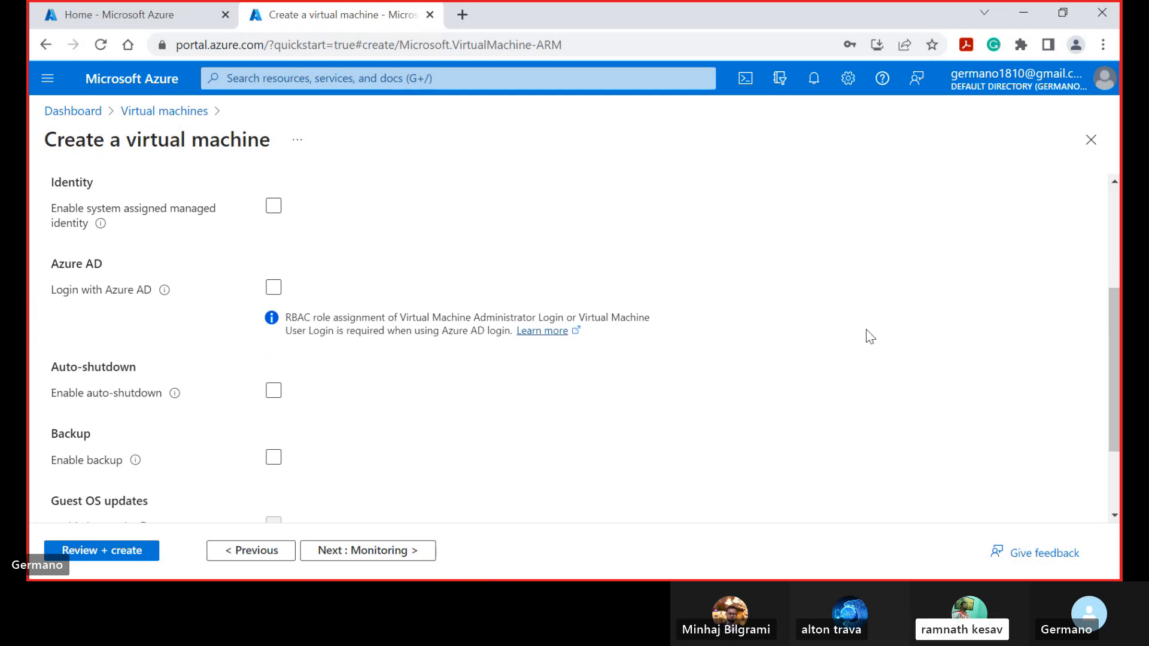
{"action": "scroll", "coordinate": [870, 337], "scroll_direction": "down", "scroll_amount": 4}
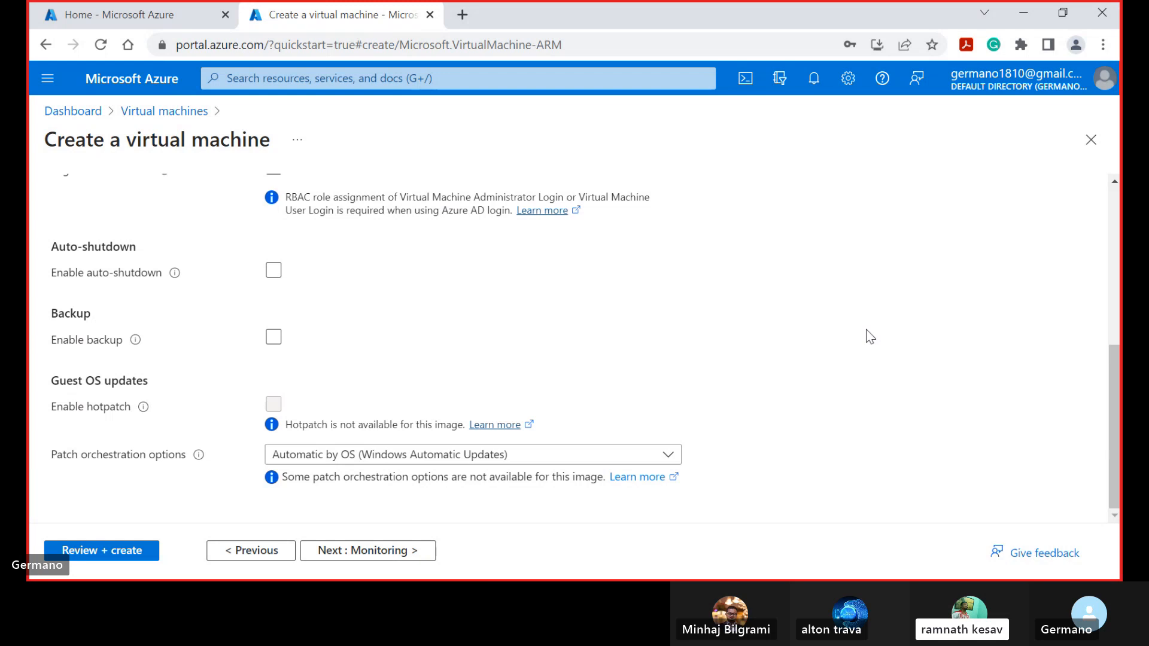
{"action": "left_click", "coordinate": [368, 551]}
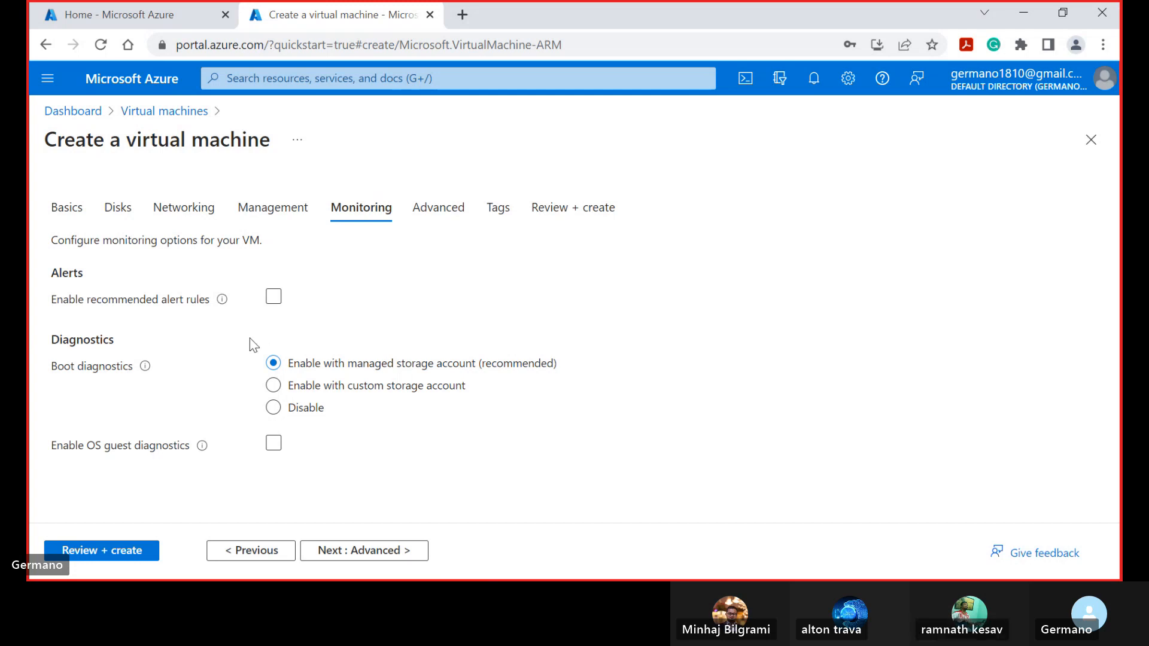
Review the alert rules, boot diagnostics and OS guest diagnostics options, and proceed to the advanced settings.
{"action": "mouse_move", "coordinate": [224, 302]}
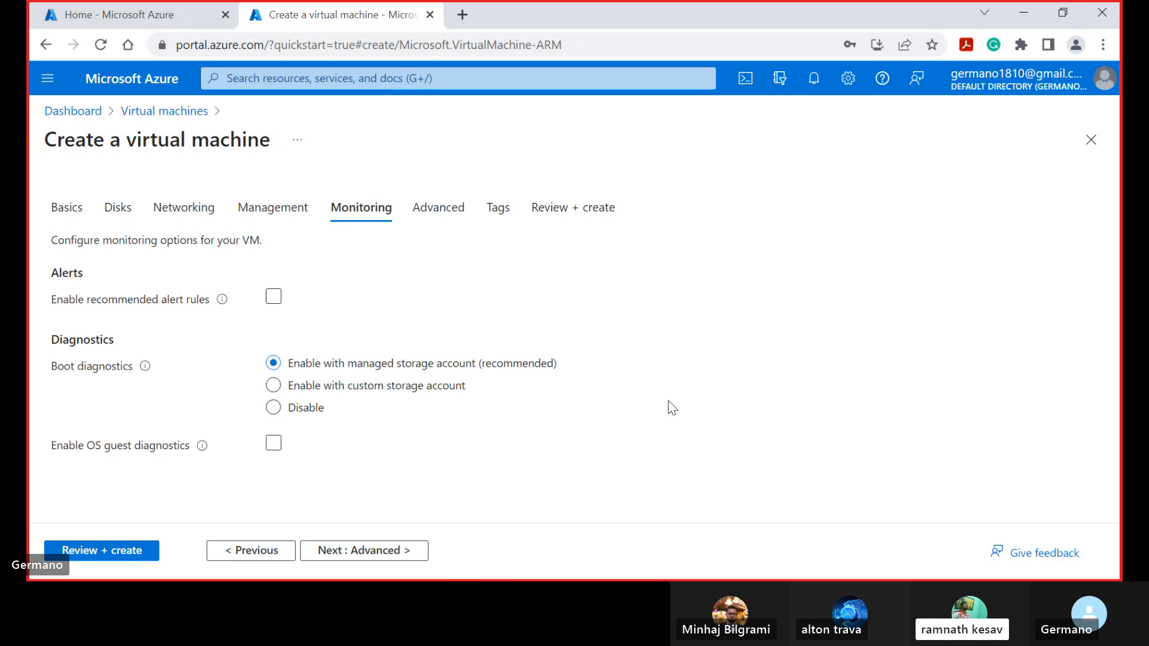
{"action": "mouse_move", "coordinate": [150, 378]}
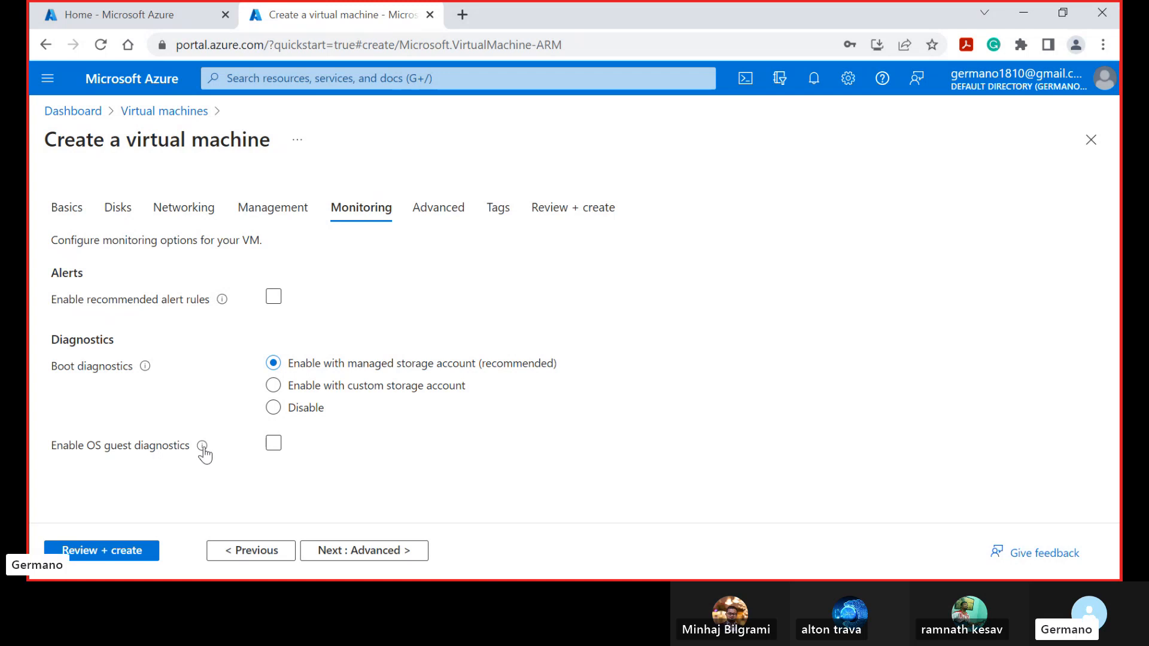
{"action": "mouse_move", "coordinate": [203, 452]}
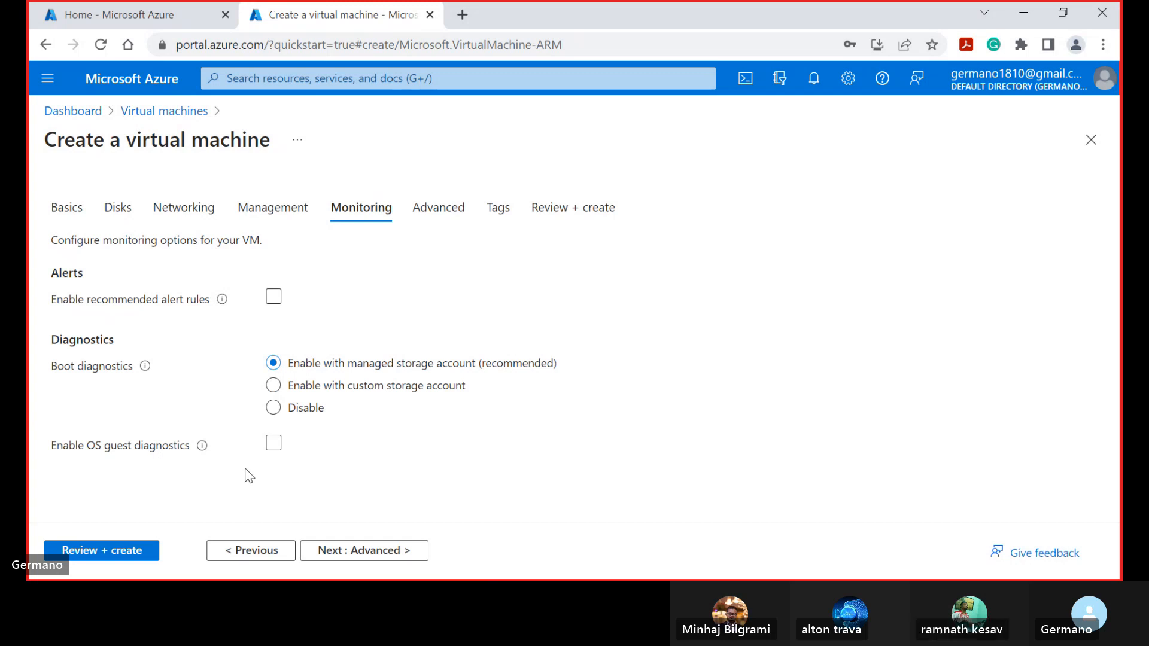
{"action": "left_click", "coordinate": [340, 552]}
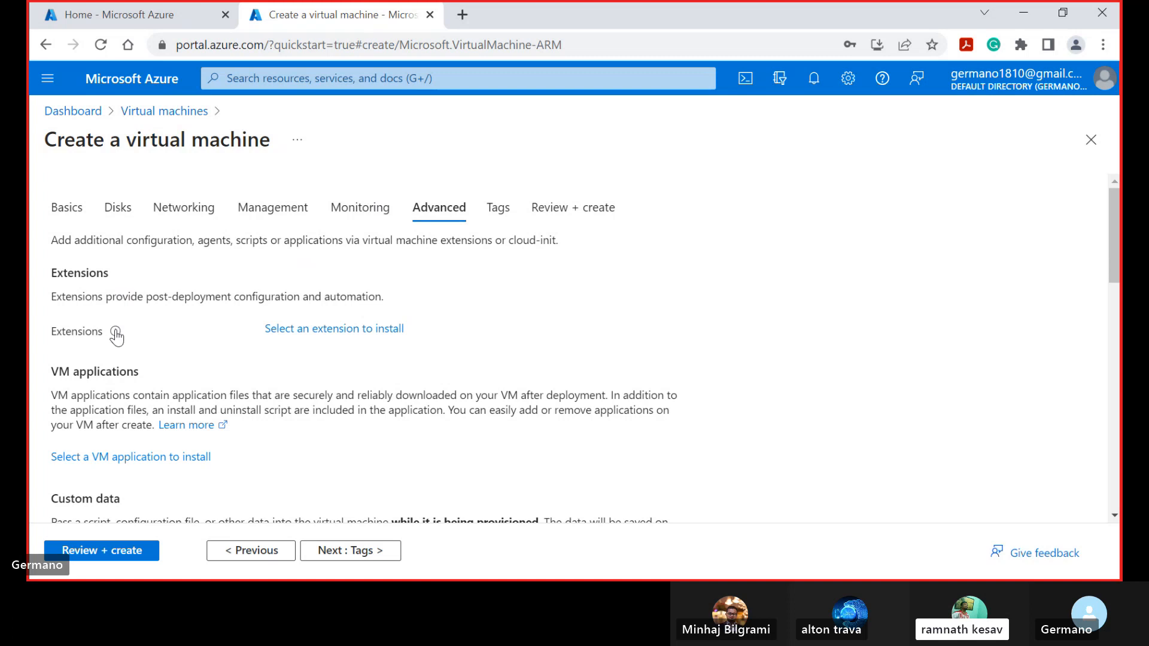
Examine the extensions, VM applications and custom data options in the advanced settings.
{"action": "mouse_move", "coordinate": [116, 332]}
{"action": "scroll", "coordinate": [500, 349], "scroll_direction": "down", "scroll_amount": 2}
{"action": "scroll", "coordinate": [504, 350], "scroll_direction": "down", "scroll_amount": 1}
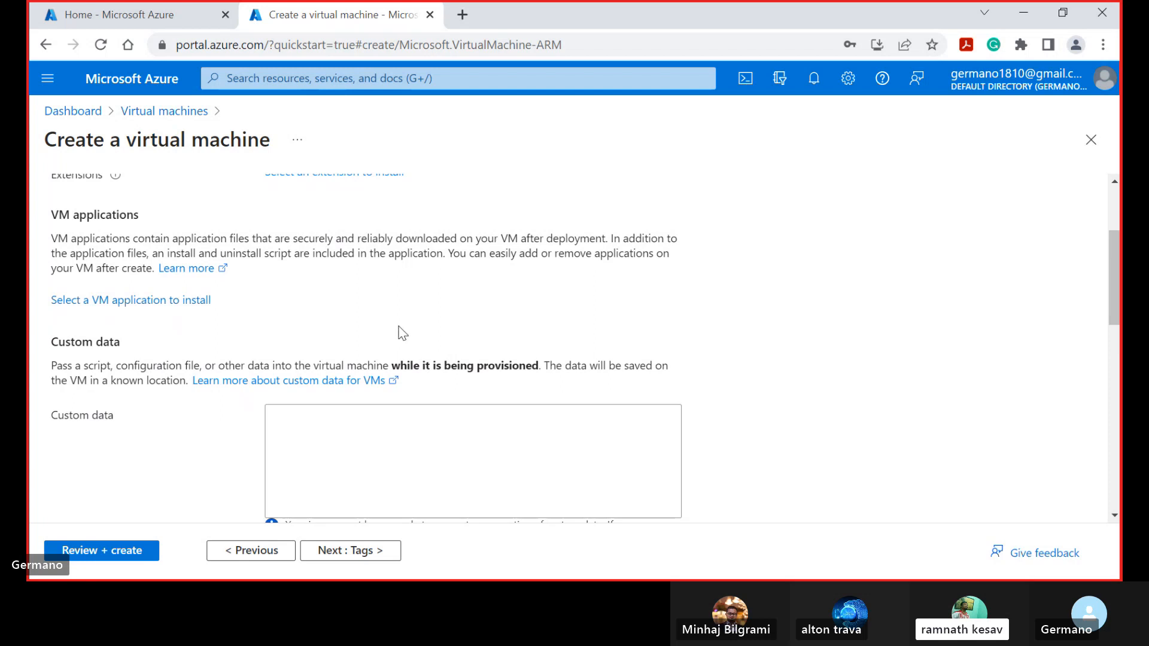
{"action": "scroll", "coordinate": [402, 333], "scroll_direction": "down", "scroll_amount": 1}
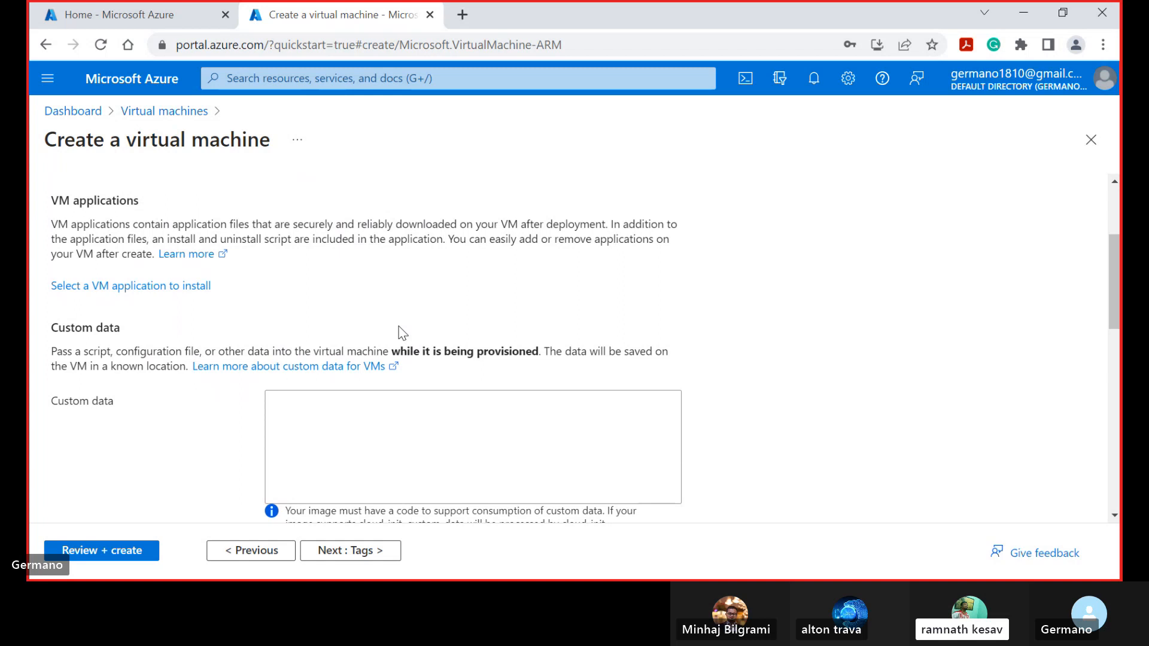
{"action": "scroll", "coordinate": [405, 404], "scroll_direction": "down", "scroll_amount": 1}
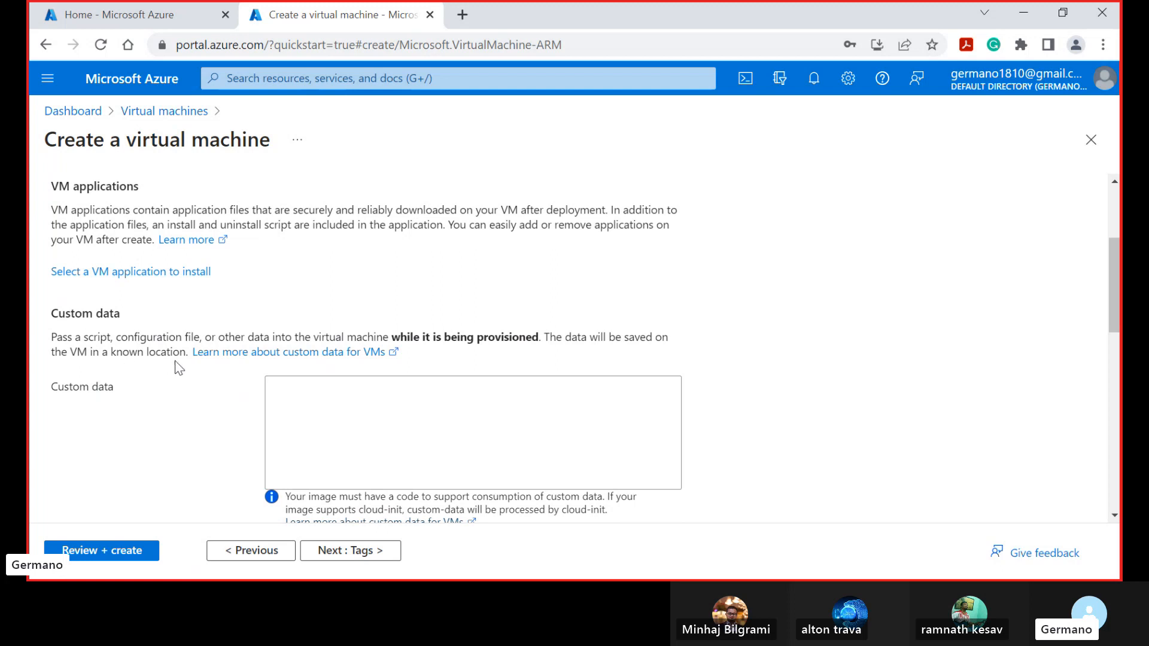
{"action": "scroll", "coordinate": [560, 399], "scroll_direction": "down", "scroll_amount": 1}
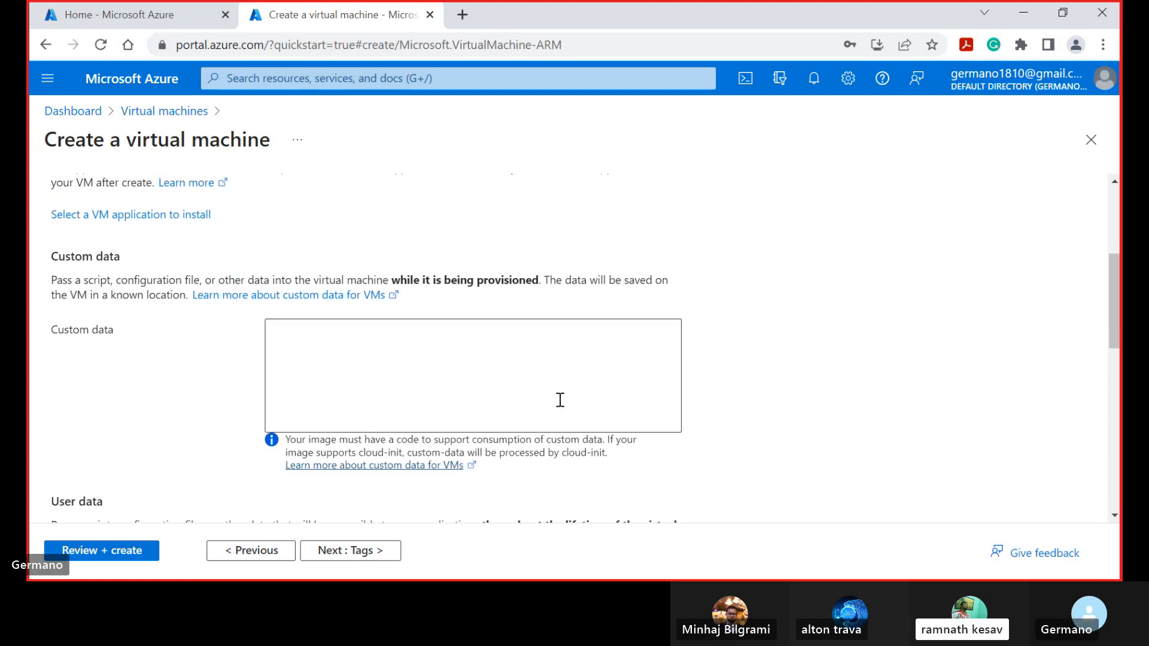
{"action": "scroll", "coordinate": [560, 399], "scroll_direction": "down", "scroll_amount": 1}
{"action": "scroll", "coordinate": [560, 405], "scroll_direction": "down", "scroll_amount": 1}
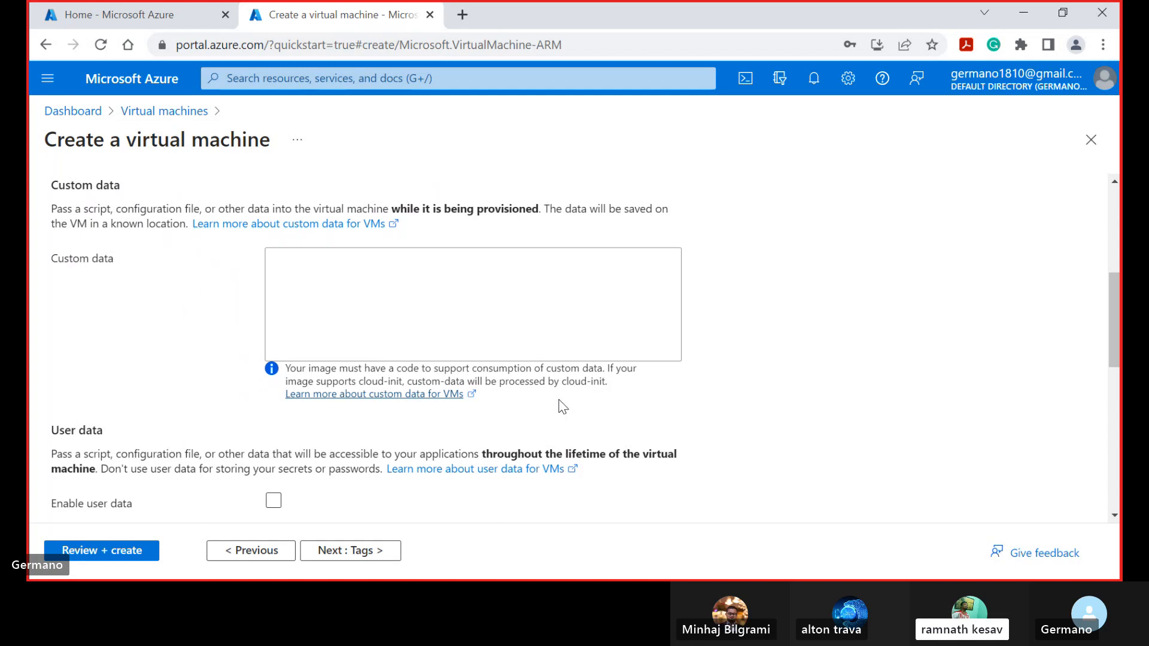
Examine the user data, NVMe performance, dedicated host, capacity reservation and proximity placement group options.
{"action": "scroll", "coordinate": [562, 407], "scroll_direction": "down", "scroll_amount": 3}
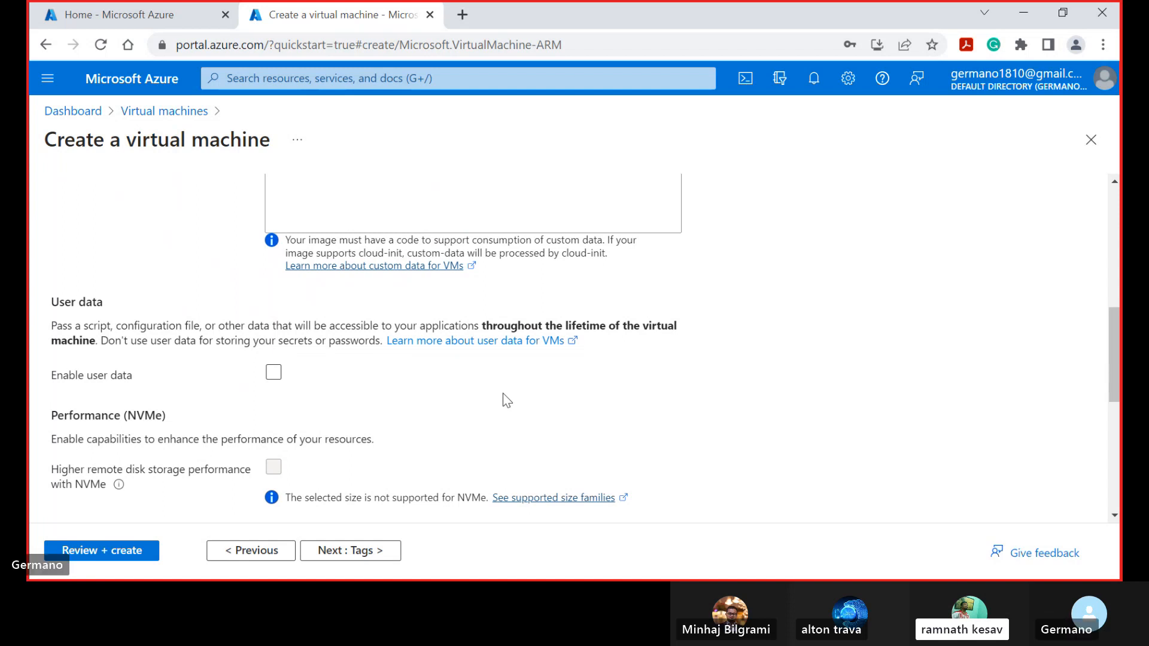
{"action": "scroll", "coordinate": [431, 395], "scroll_direction": "down", "scroll_amount": 1}
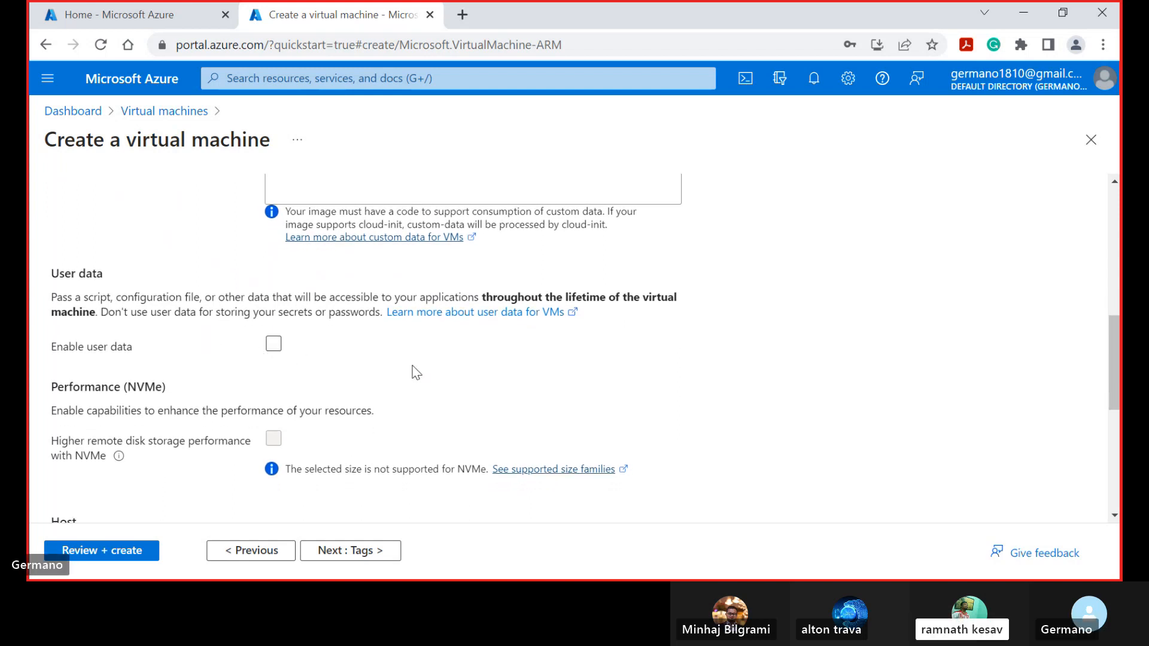
{"action": "scroll", "coordinate": [415, 372], "scroll_direction": "down", "scroll_amount": 2}
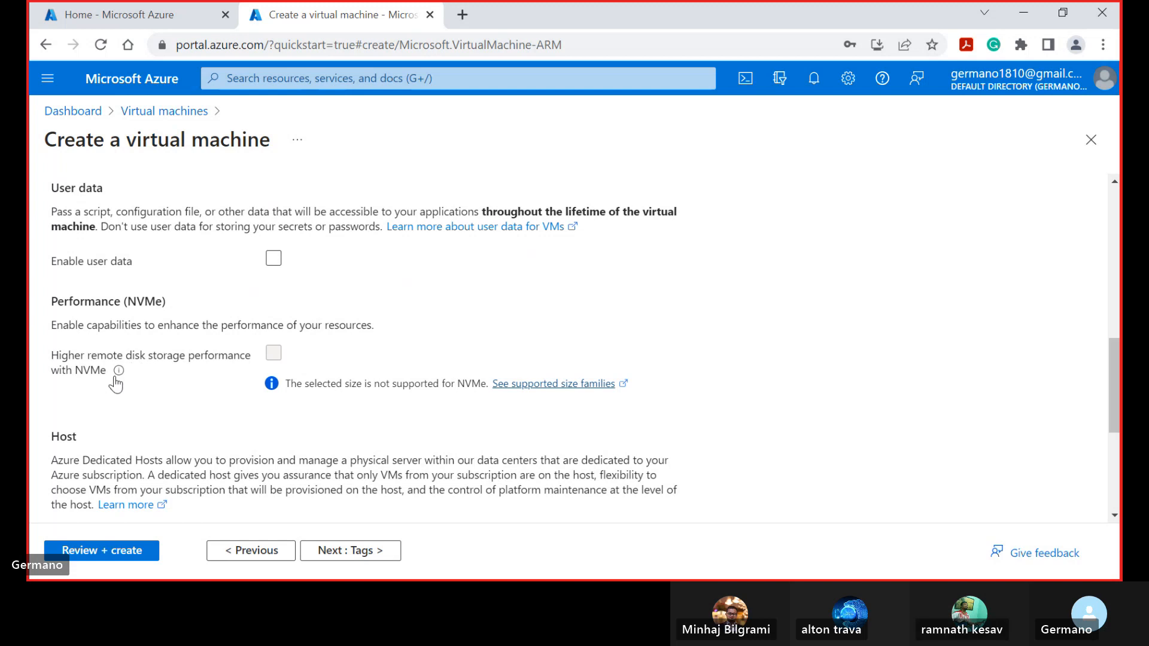
{"action": "mouse_move", "coordinate": [116, 381]}
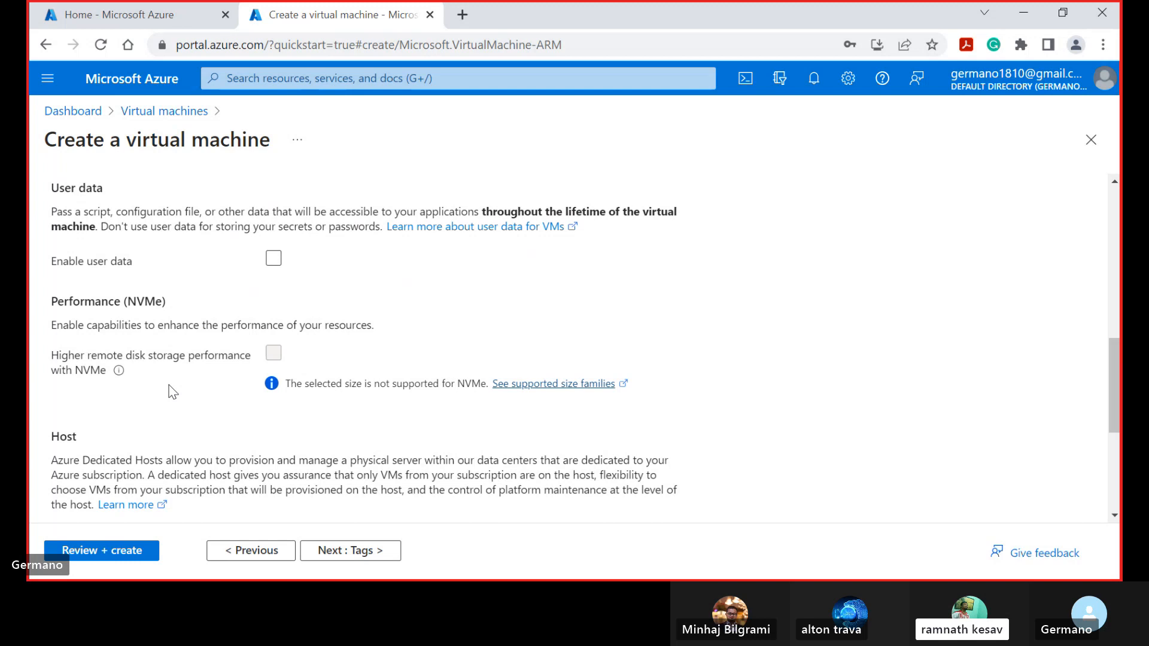
{"action": "scroll", "coordinate": [339, 424], "scroll_direction": "down", "scroll_amount": 2}
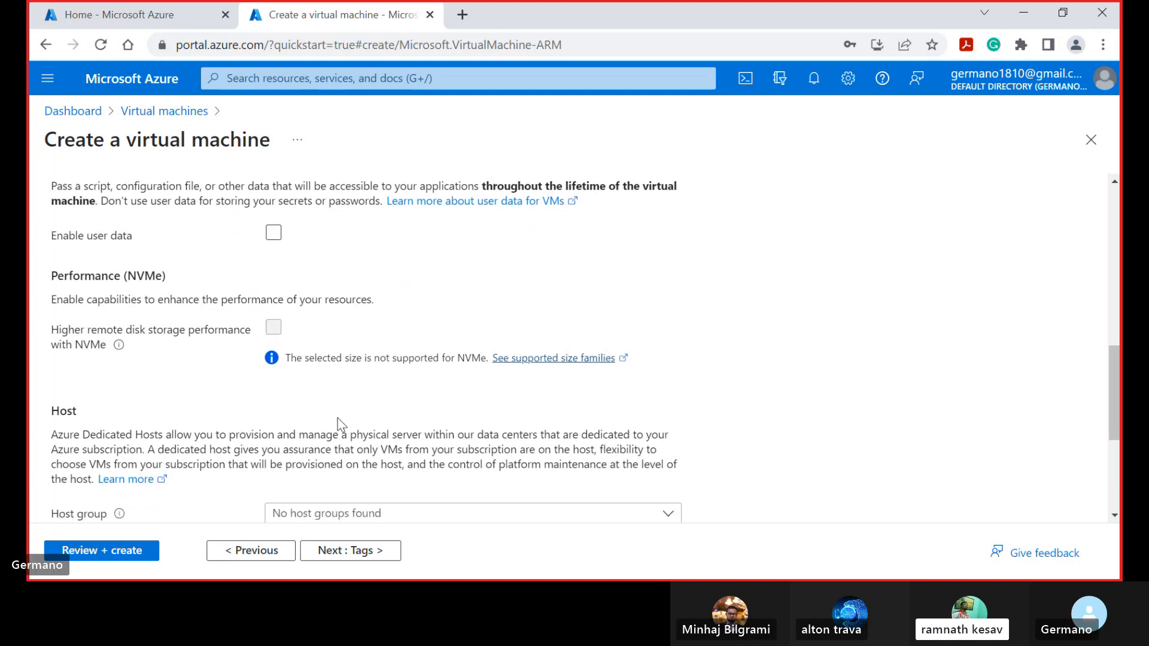
{"action": "scroll", "coordinate": [338, 424], "scroll_direction": "down", "scroll_amount": 5}
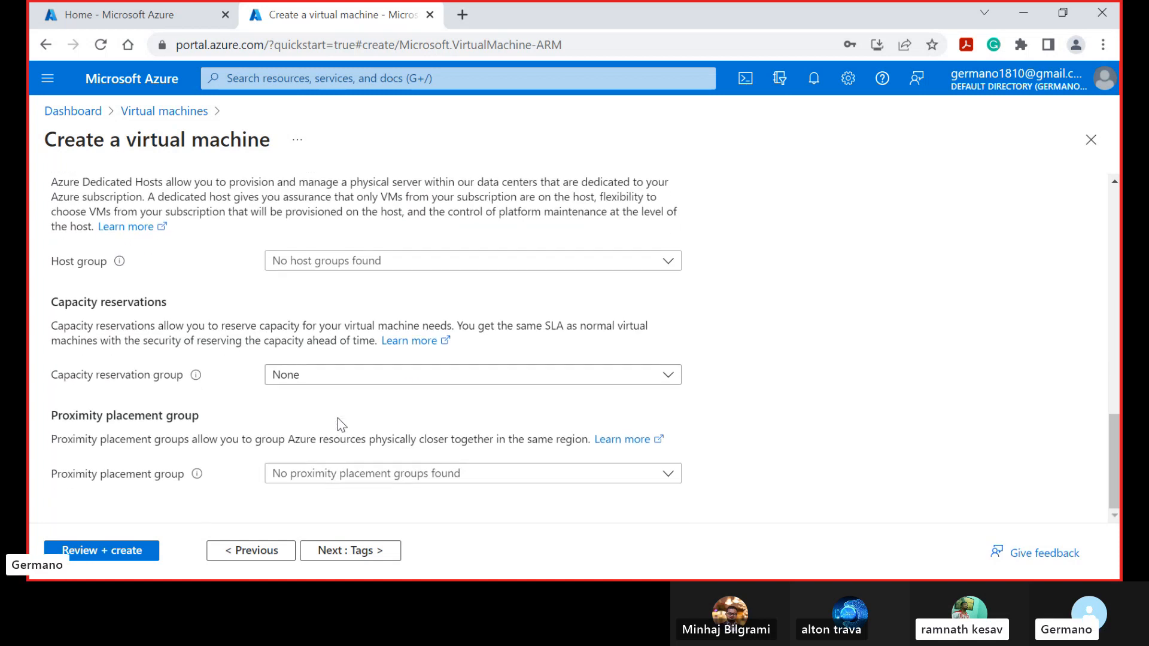
Check the available host groups and proximity placement groups, and proceed to the tag settings.
{"action": "scroll", "coordinate": [337, 419], "scroll_direction": "up", "scroll_amount": 1}
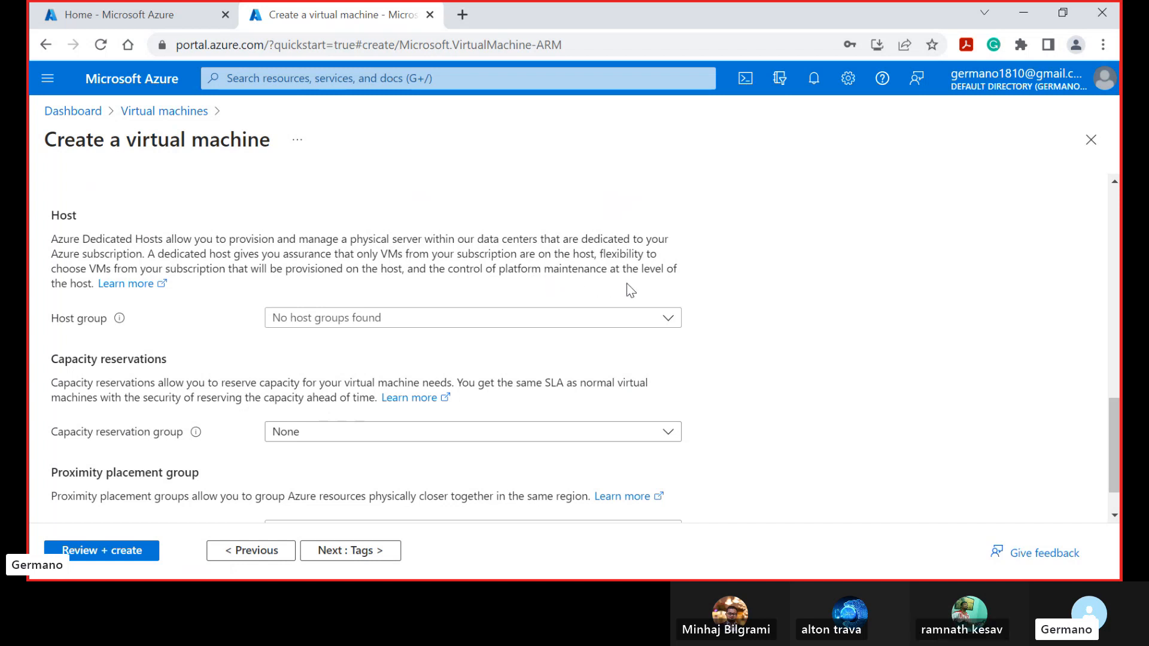
{"action": "left_click", "coordinate": [276, 320]}
{"action": "left_click", "coordinate": [275, 319]}
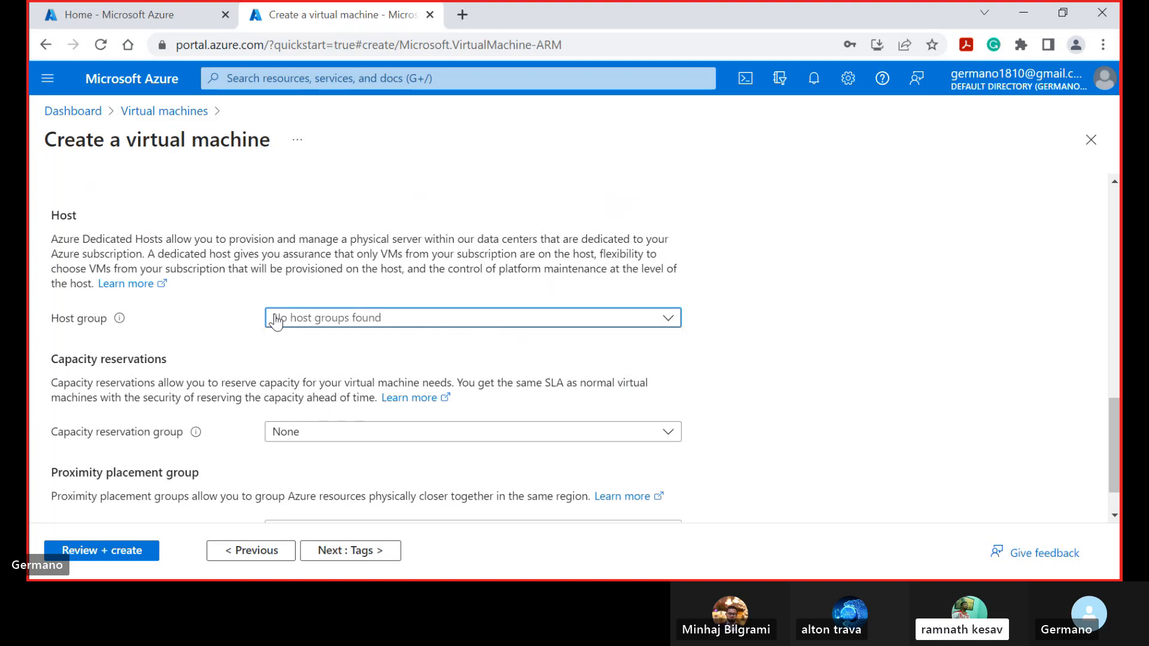
{"action": "scroll", "coordinate": [200, 359], "scroll_direction": "down", "scroll_amount": 1}
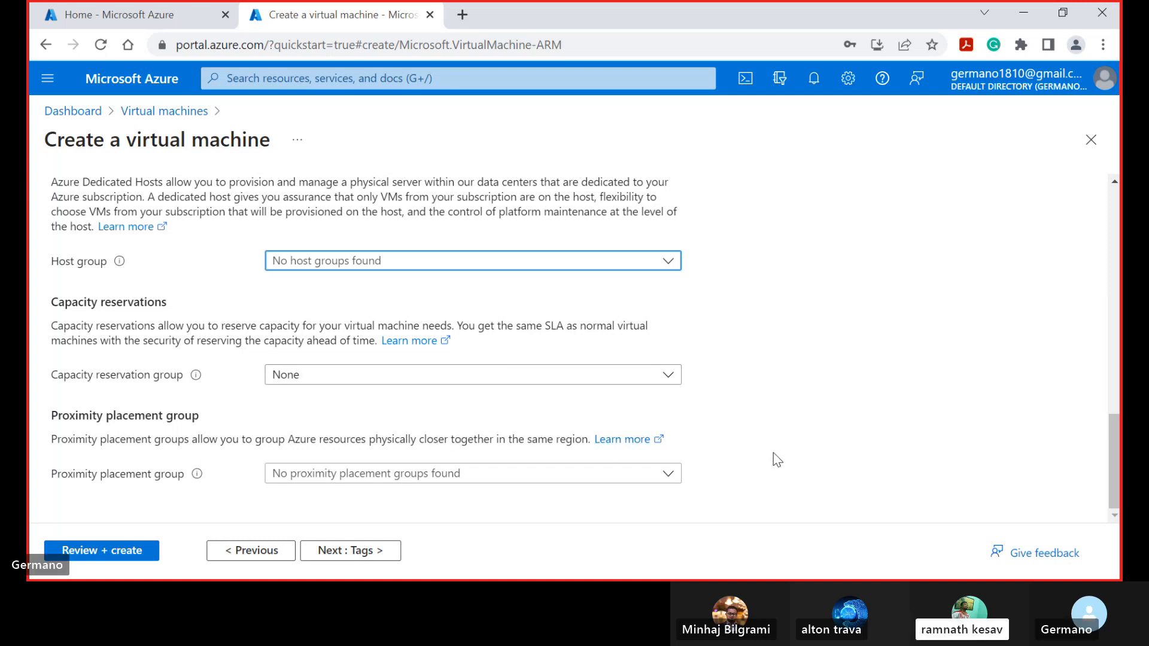
{"action": "left_click", "coordinate": [670, 473]}
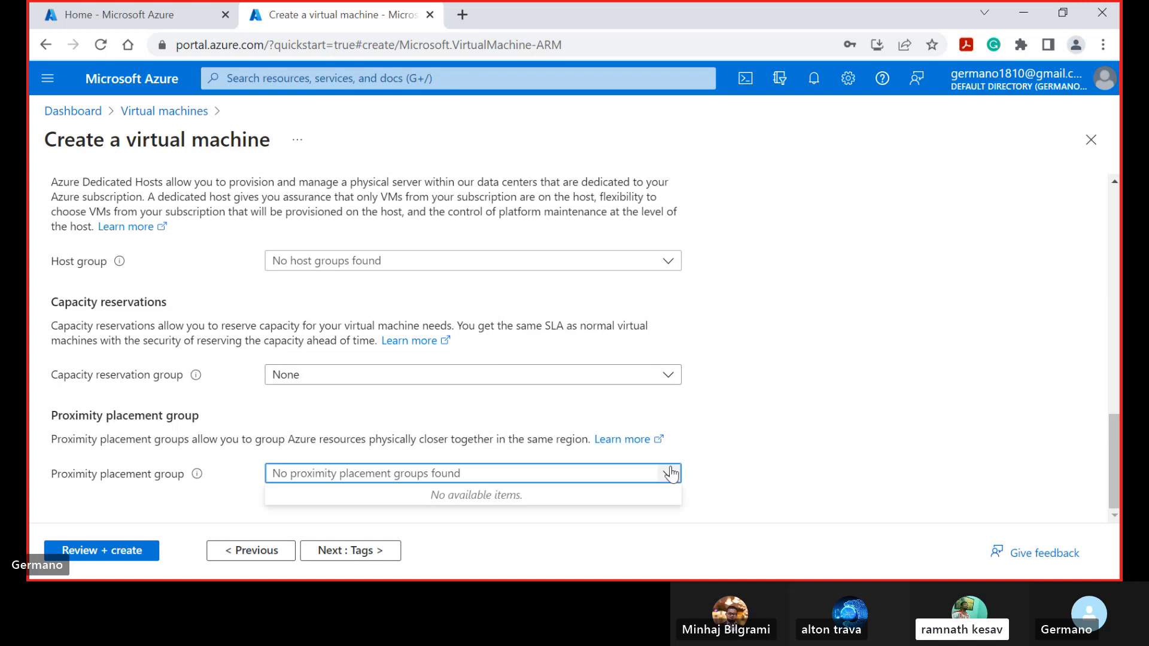
{"action": "left_click", "coordinate": [670, 473]}
{"action": "left_click", "coordinate": [760, 461]}
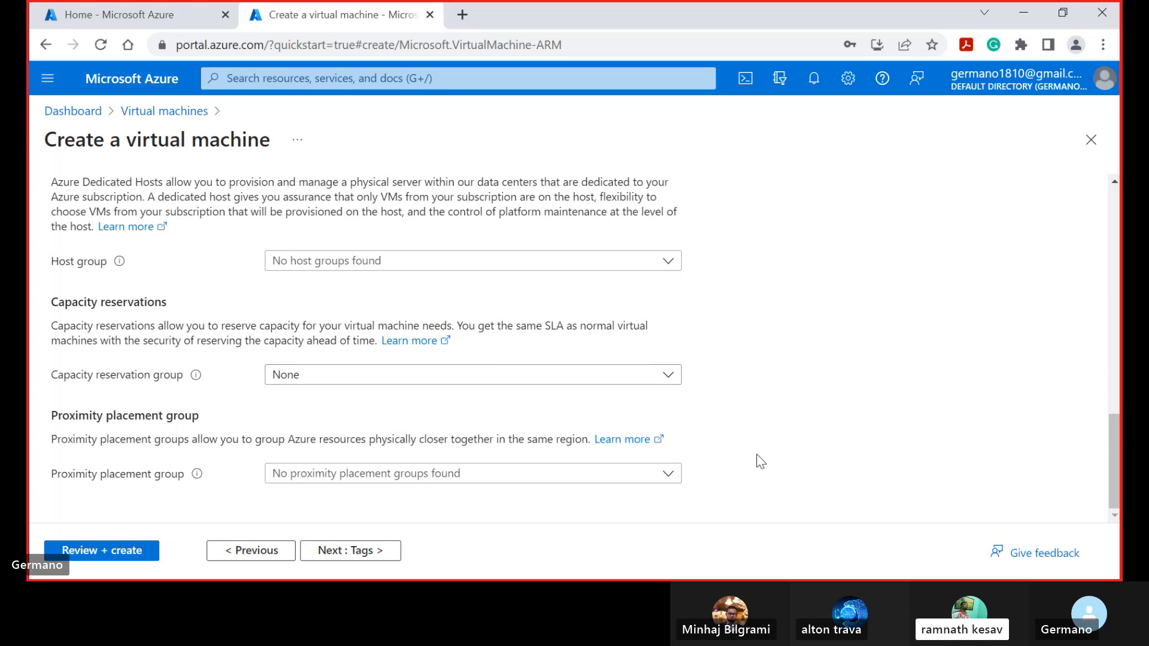
{"action": "left_click", "coordinate": [358, 550]}
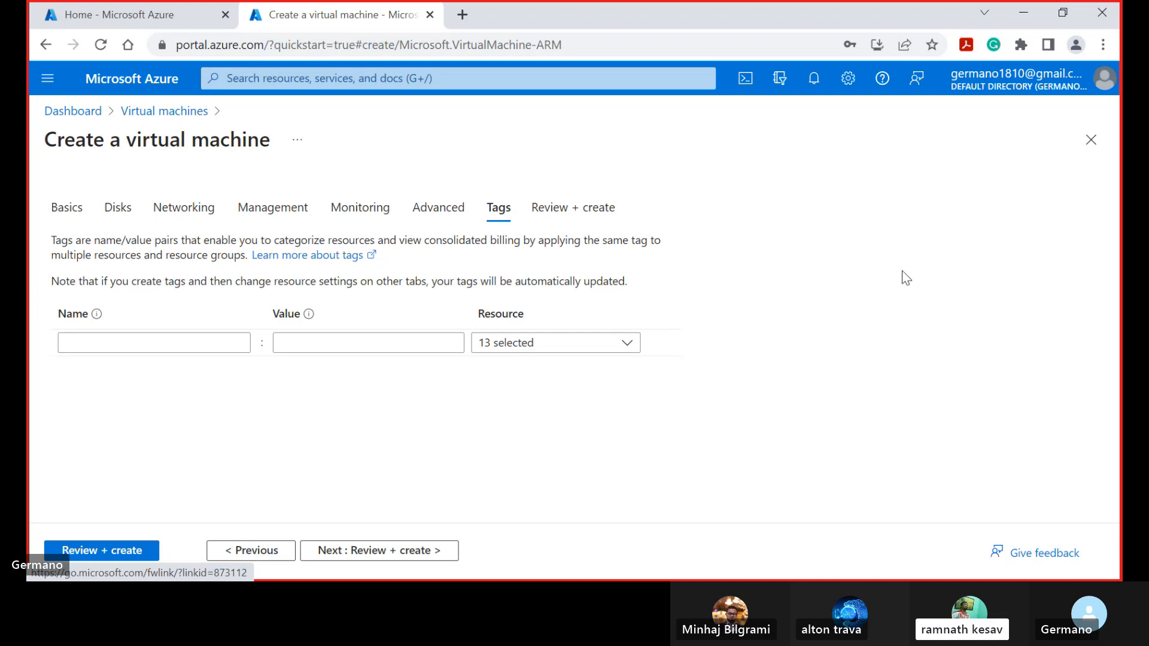
Review the resource types the tags can apply to, leave the tags empty, and proceed to the final review.
{"action": "left_click", "coordinate": [626, 345]}
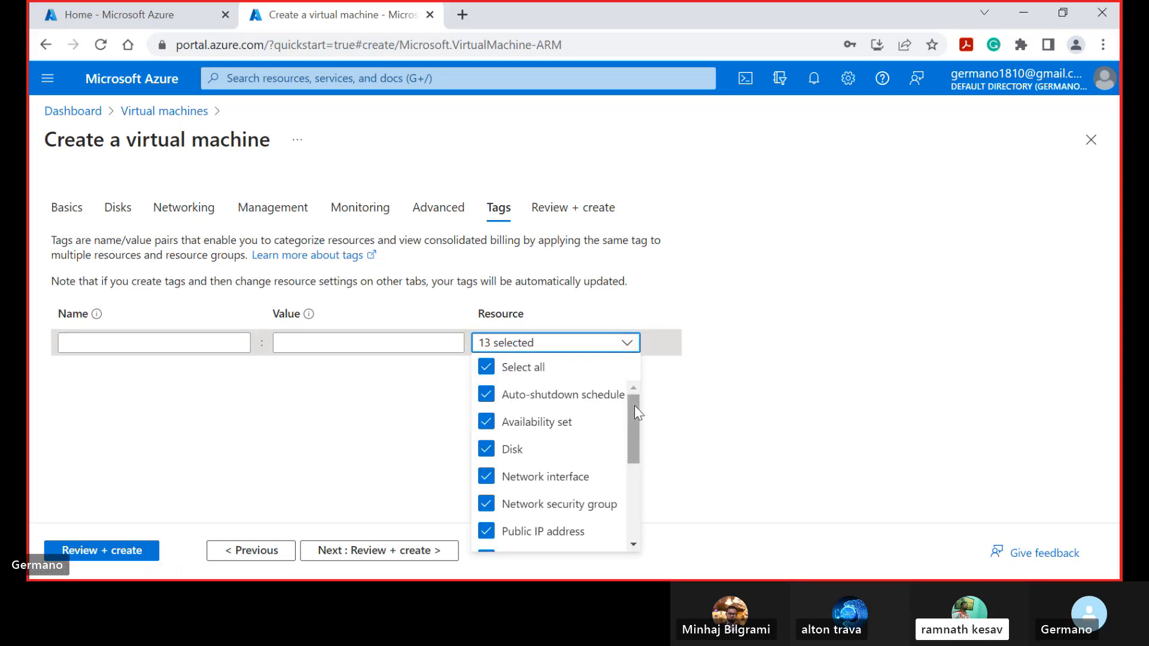
{"action": "left_click_drag", "start_coordinate": [634, 405], "coordinate": [634, 411]}
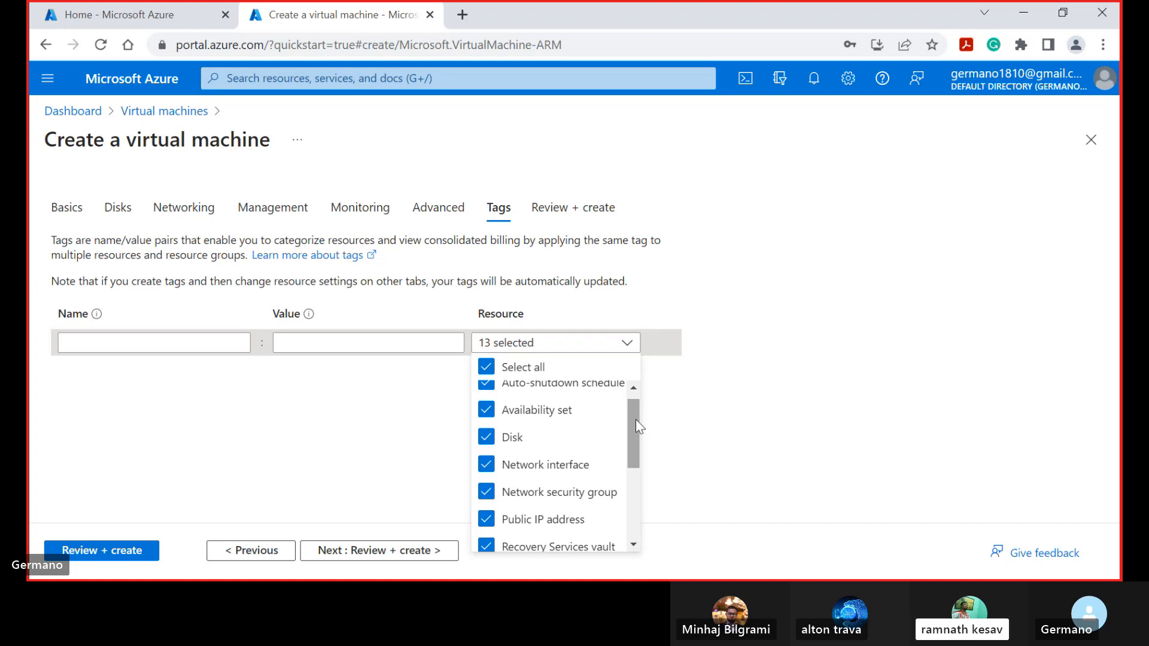
{"action": "left_click_drag", "start_coordinate": [633, 465], "coordinate": [622, 547]}
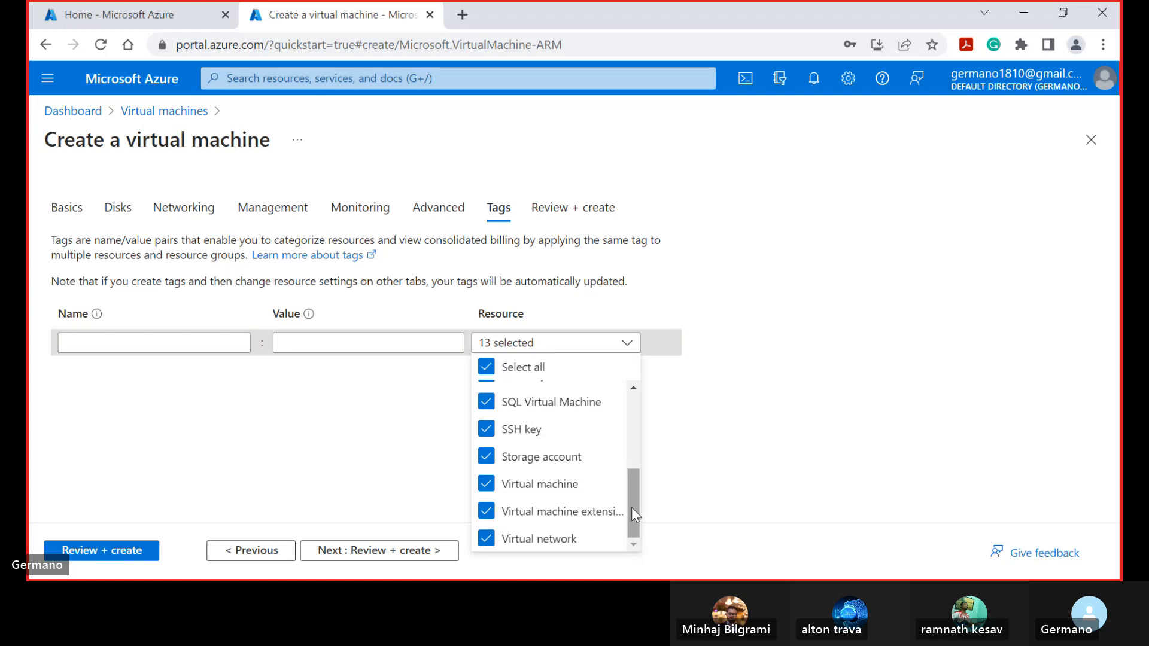
{"action": "left_click_drag", "start_coordinate": [631, 507], "coordinate": [634, 424]}
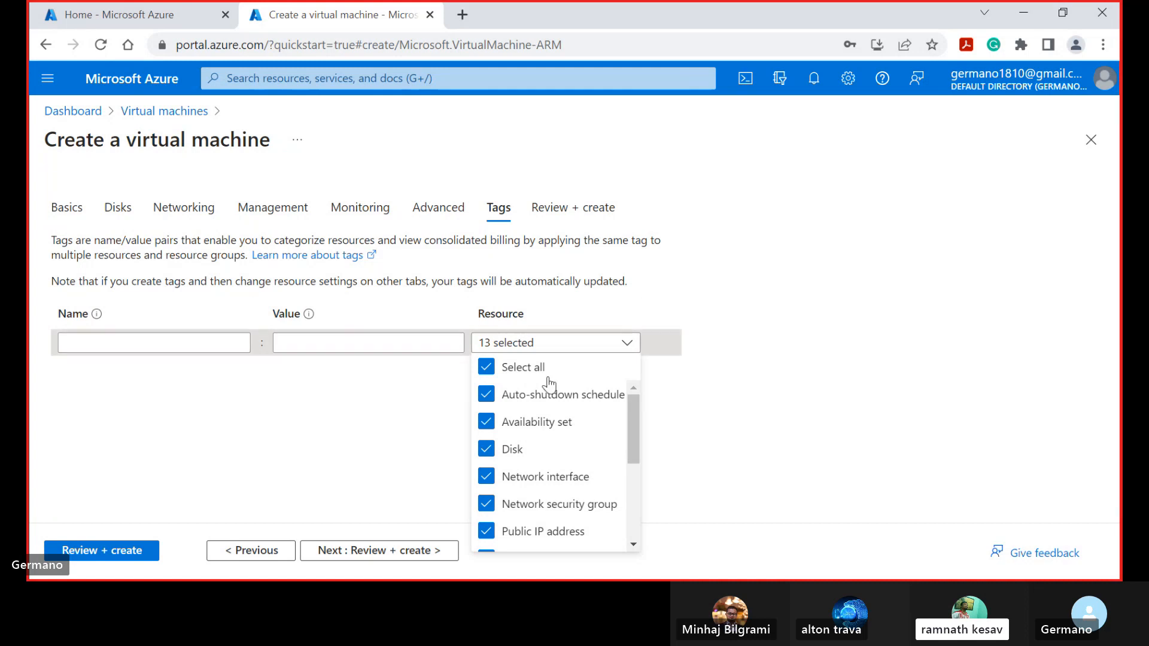
{"action": "left_click_drag", "start_coordinate": [637, 436], "coordinate": [635, 390]}
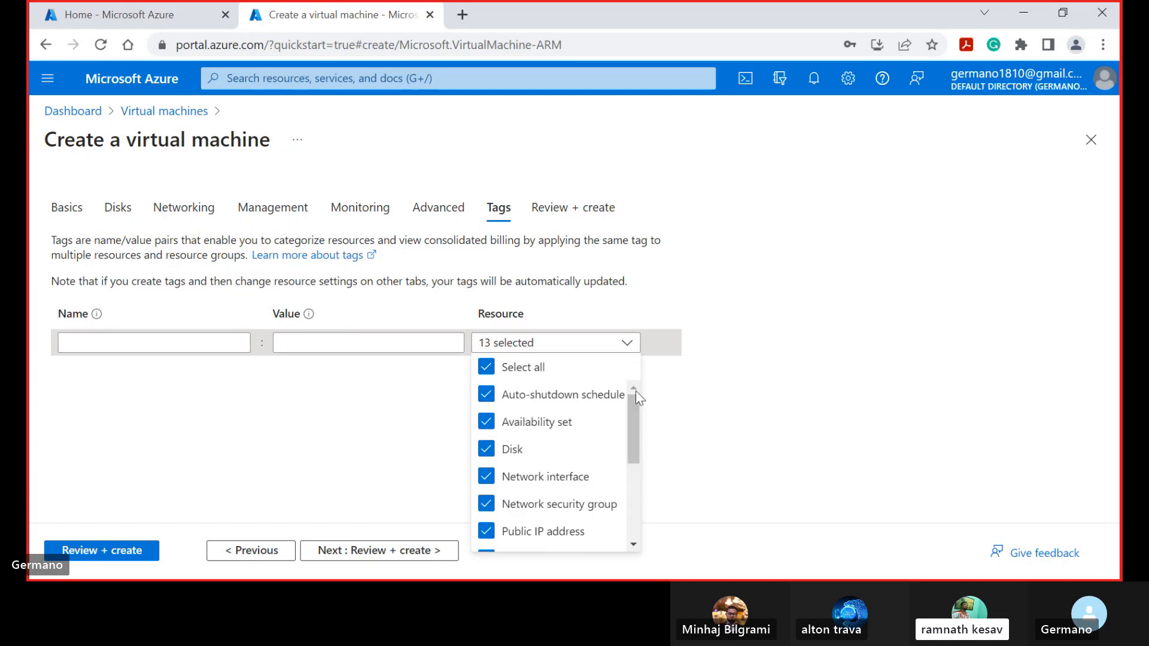
{"action": "left_click", "coordinate": [399, 427]}
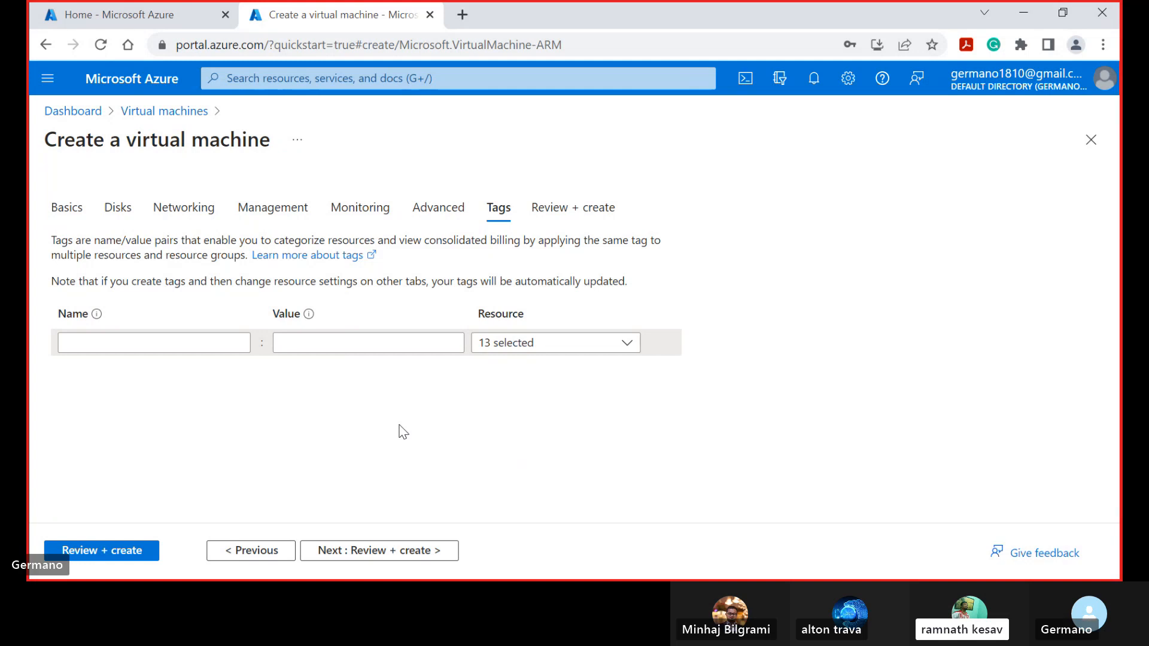
{"action": "left_click", "coordinate": [397, 554]}
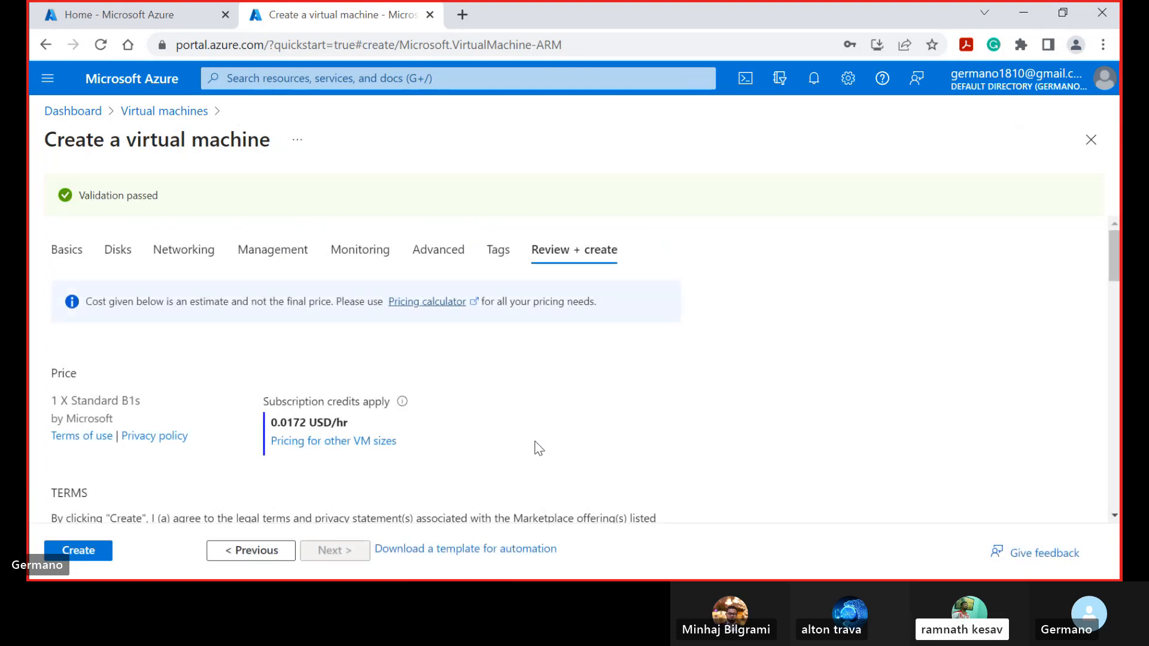
Examine the price, terms, RDP port warning and basic settings in the virtual machine's review summary.
{"action": "scroll", "coordinate": [639, 441], "scroll_direction": "down", "scroll_amount": 1}
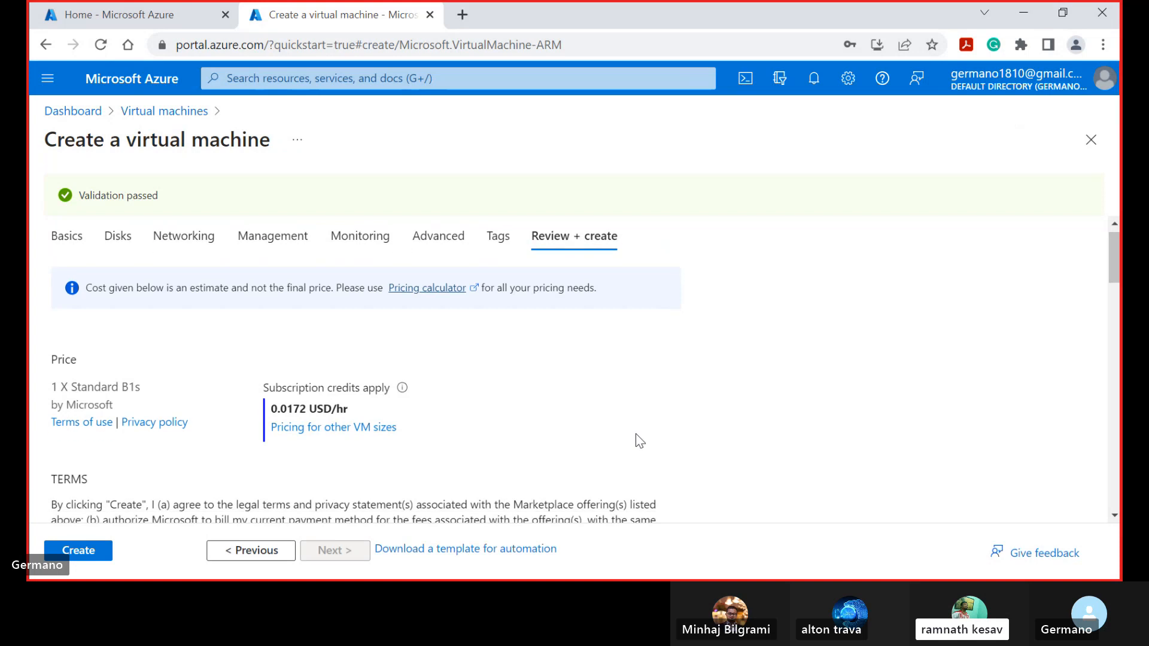
{"action": "scroll", "coordinate": [640, 441], "scroll_direction": "up", "scroll_amount": 1}
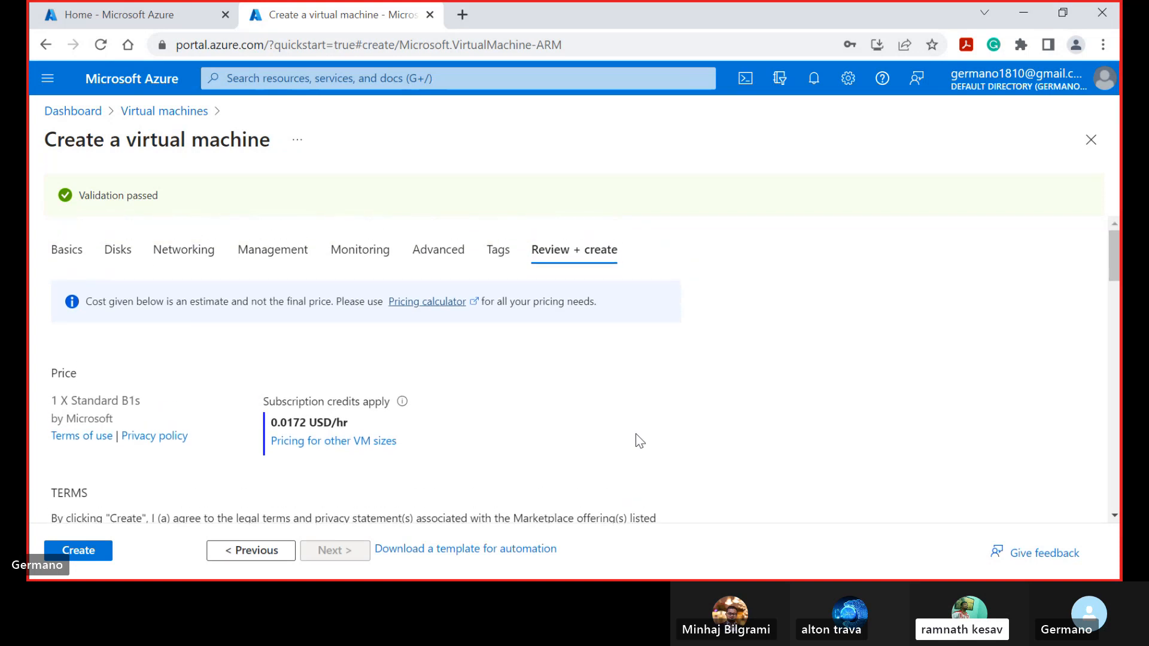
{"action": "scroll", "coordinate": [640, 440], "scroll_direction": "down", "scroll_amount": 3}
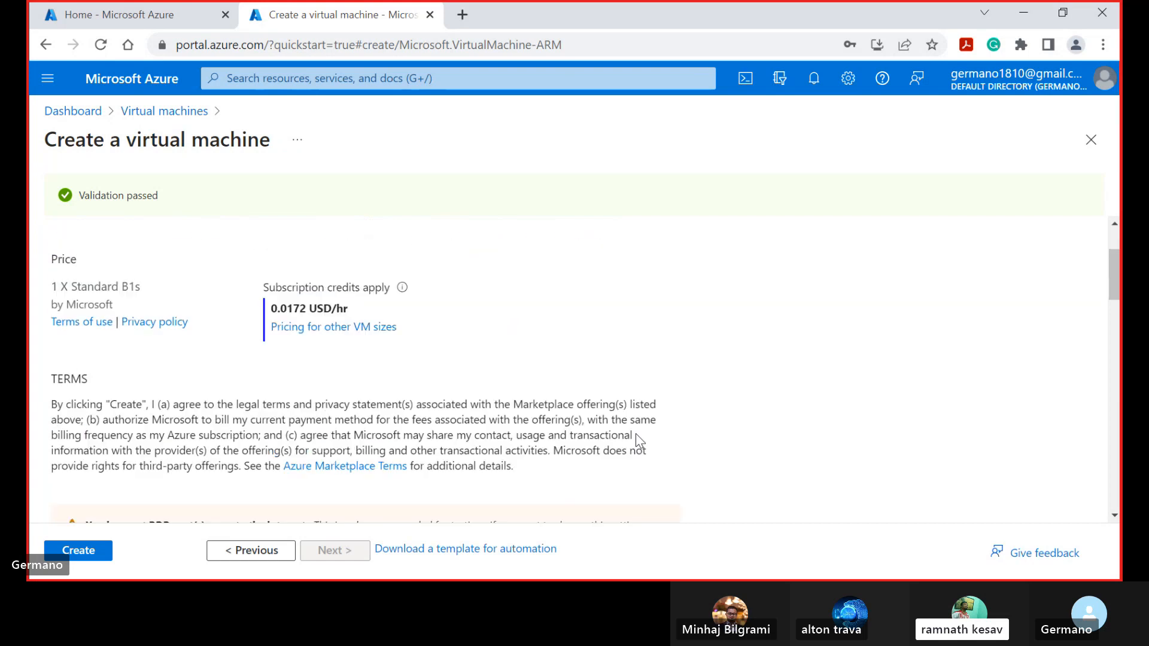
{"action": "scroll", "coordinate": [639, 441], "scroll_direction": "down", "scroll_amount": 2}
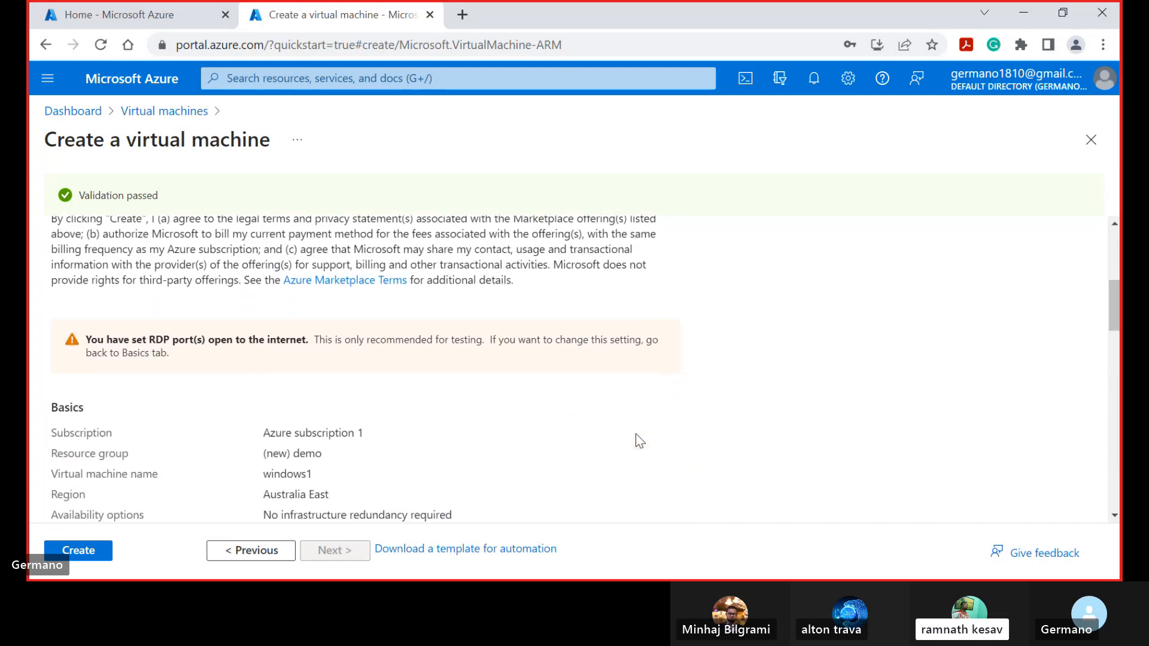
{"action": "scroll", "coordinate": [640, 441], "scroll_direction": "down", "scroll_amount": 1}
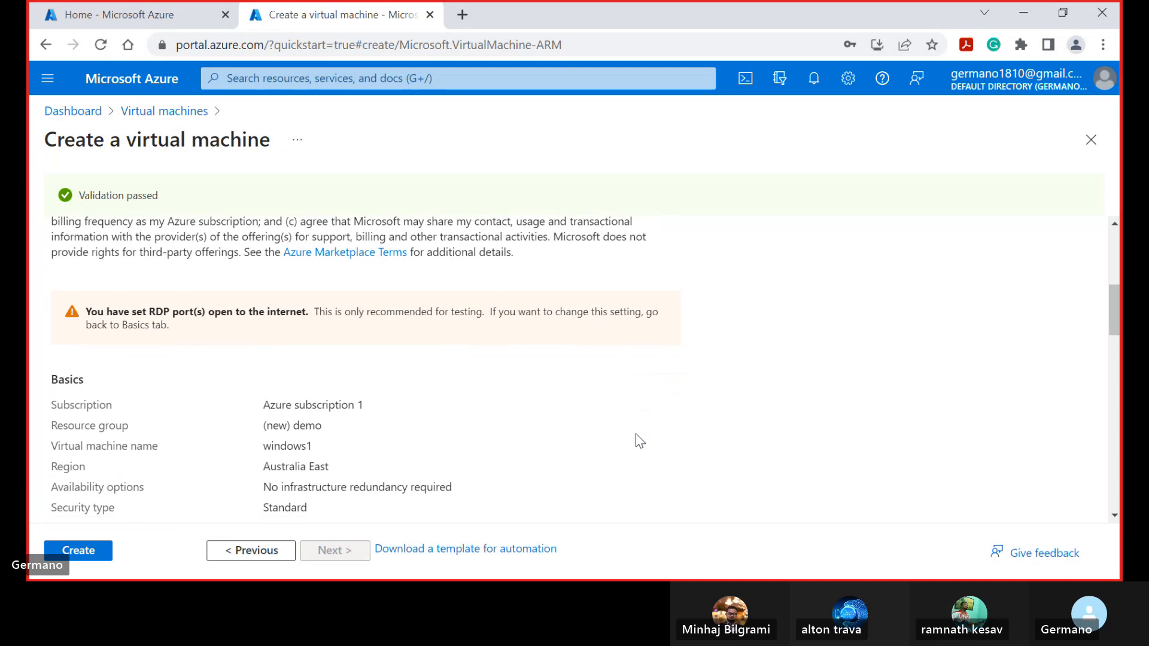
{"action": "scroll", "coordinate": [640, 441], "scroll_direction": "down", "scroll_amount": 1}
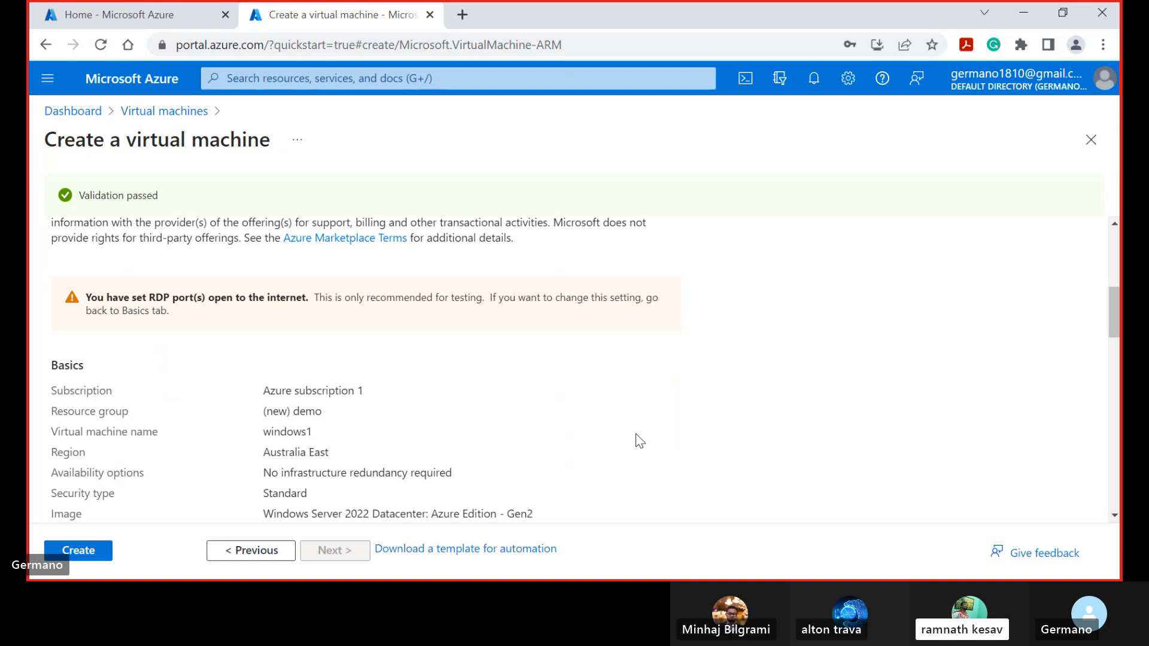
{"action": "scroll", "coordinate": [639, 441], "scroll_direction": "down", "scroll_amount": 1}
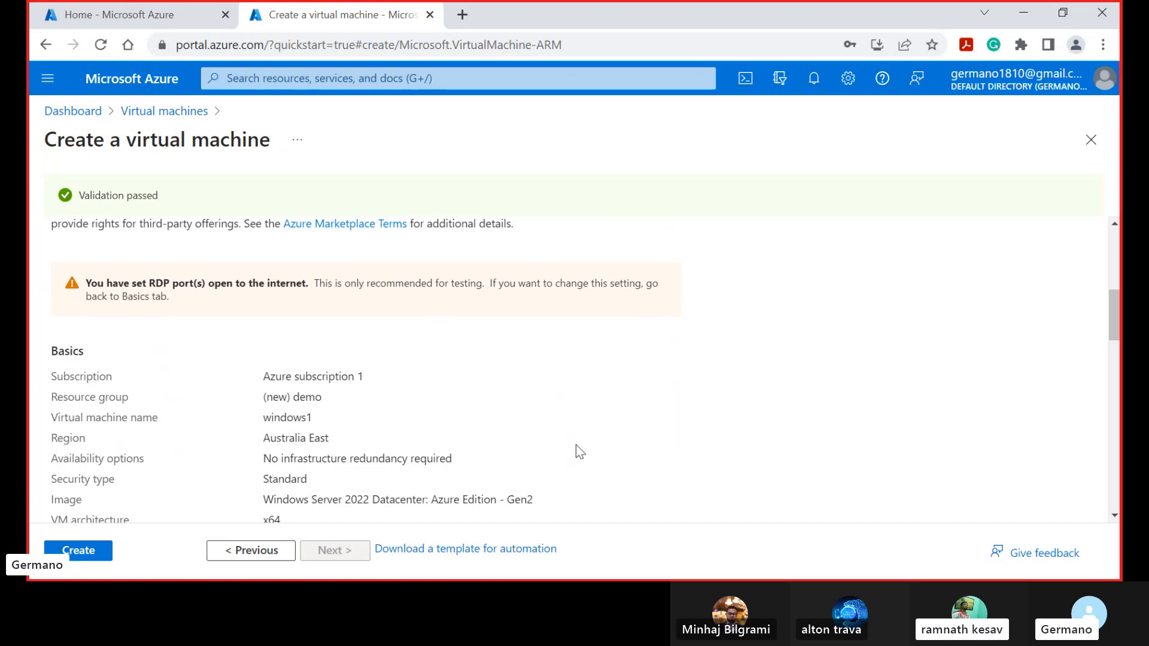
{"action": "scroll", "coordinate": [580, 452], "scroll_direction": "down", "scroll_amount": 2}
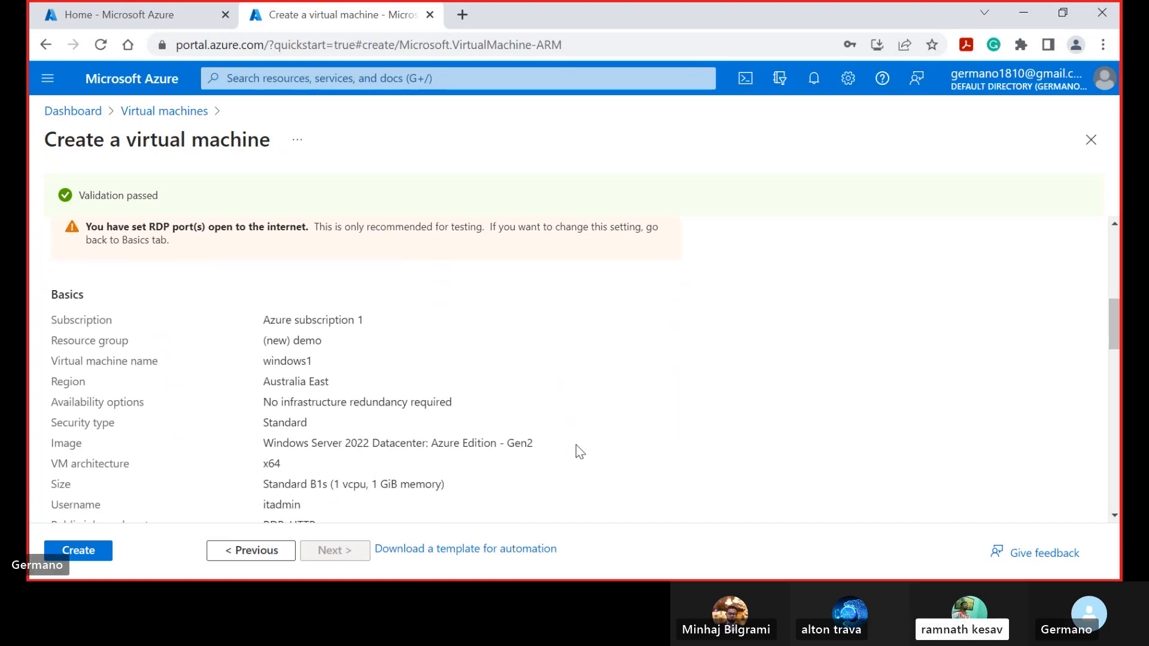
{"action": "scroll", "coordinate": [580, 451], "scroll_direction": "down", "scroll_amount": 2}
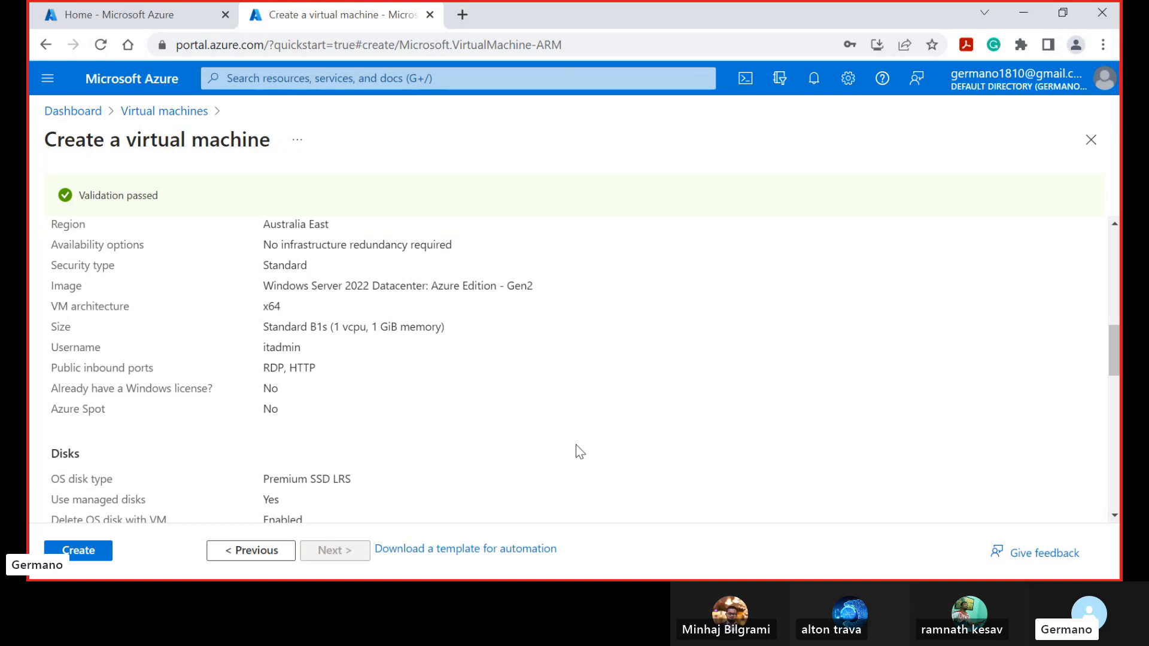
Review the disk, networking, management, monitoring and advanced settings in the summary, and create the virtual machine.
{"action": "scroll", "coordinate": [579, 452], "scroll_direction": "down", "scroll_amount": 1}
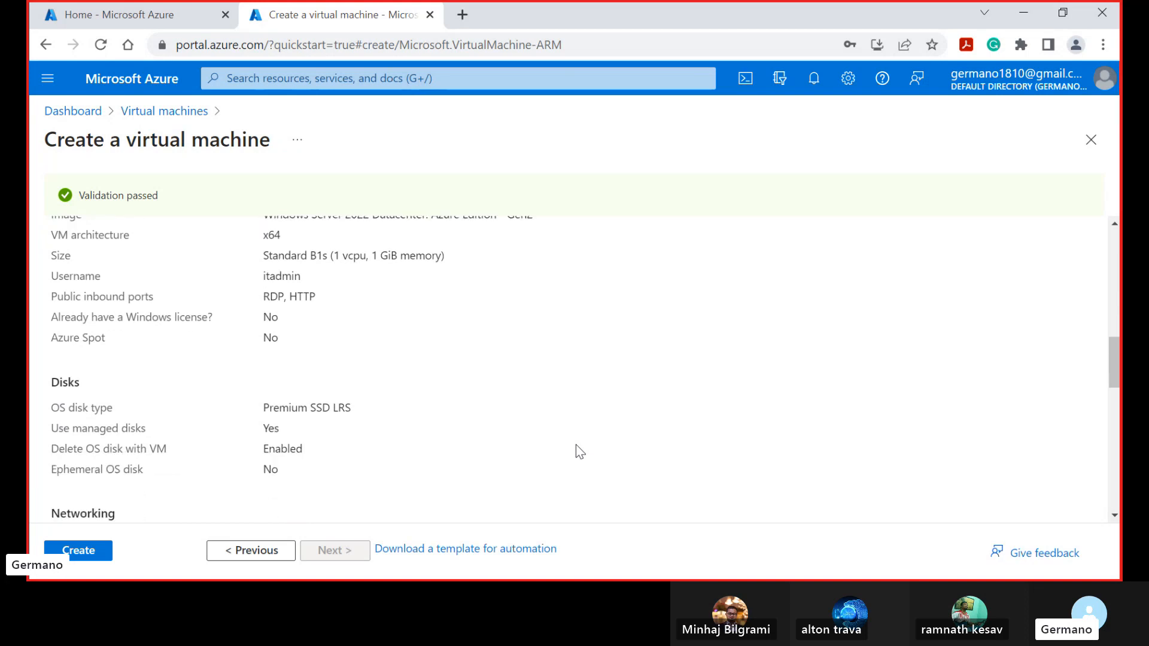
{"action": "scroll", "coordinate": [579, 452], "scroll_direction": "down", "scroll_amount": 2}
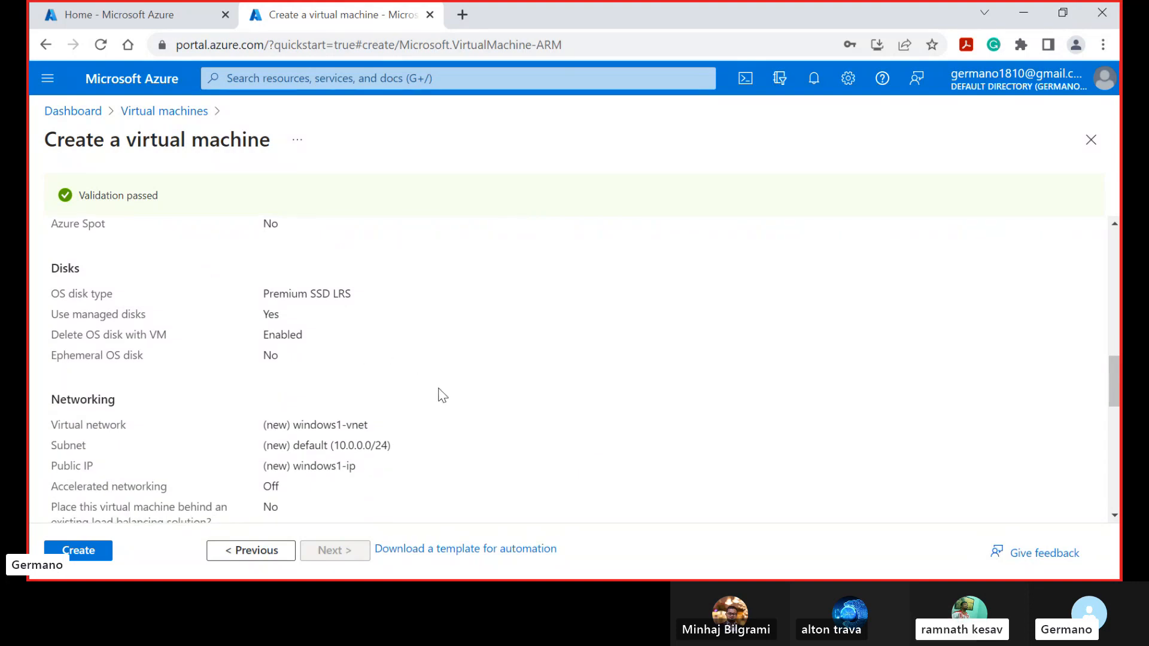
{"action": "scroll", "coordinate": [428, 435], "scroll_direction": "down", "scroll_amount": 2}
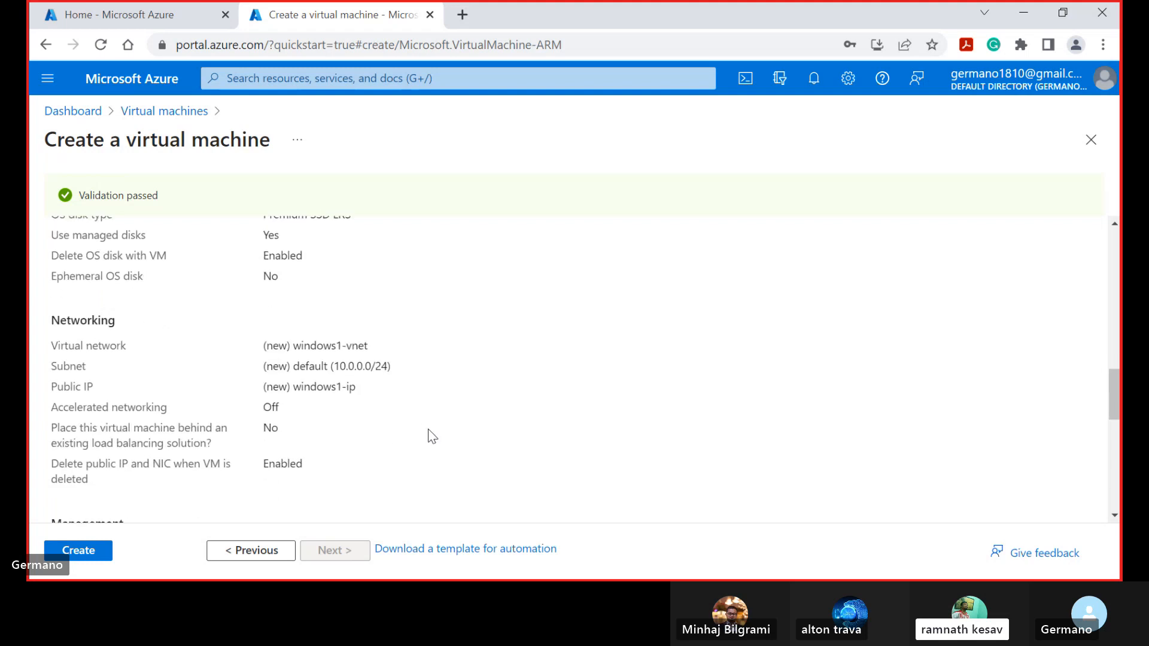
{"action": "scroll", "coordinate": [430, 435], "scroll_direction": "down", "scroll_amount": 1}
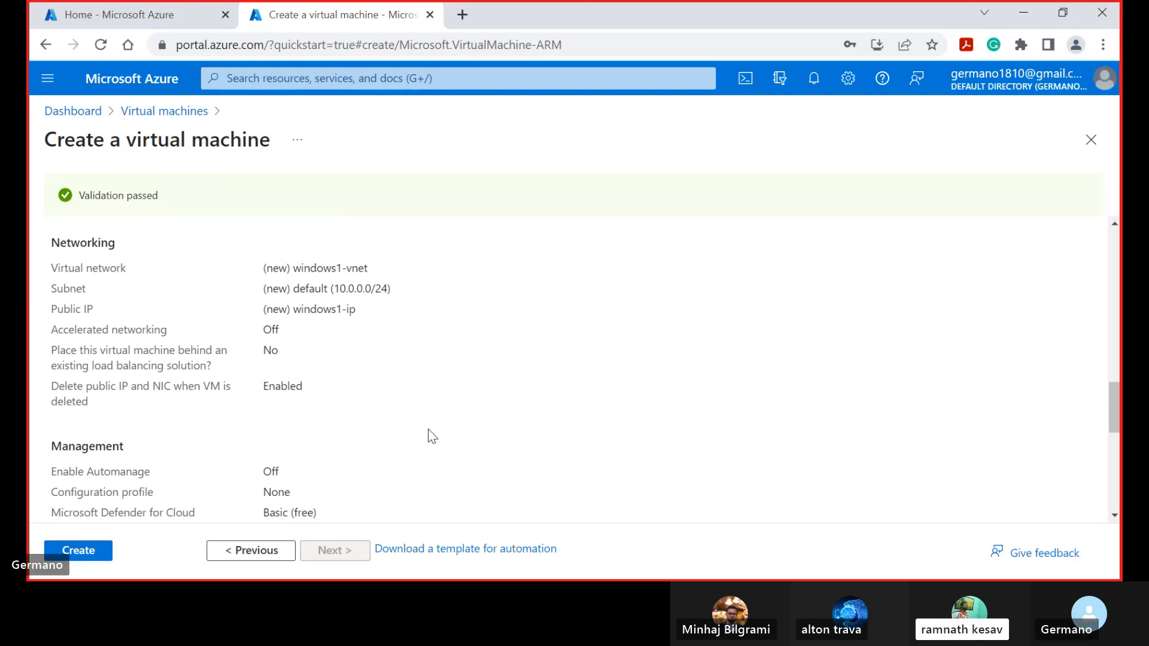
{"action": "scroll", "coordinate": [431, 436], "scroll_direction": "down", "scroll_amount": 3}
{"action": "scroll", "coordinate": [431, 435], "scroll_direction": "down", "scroll_amount": 4}
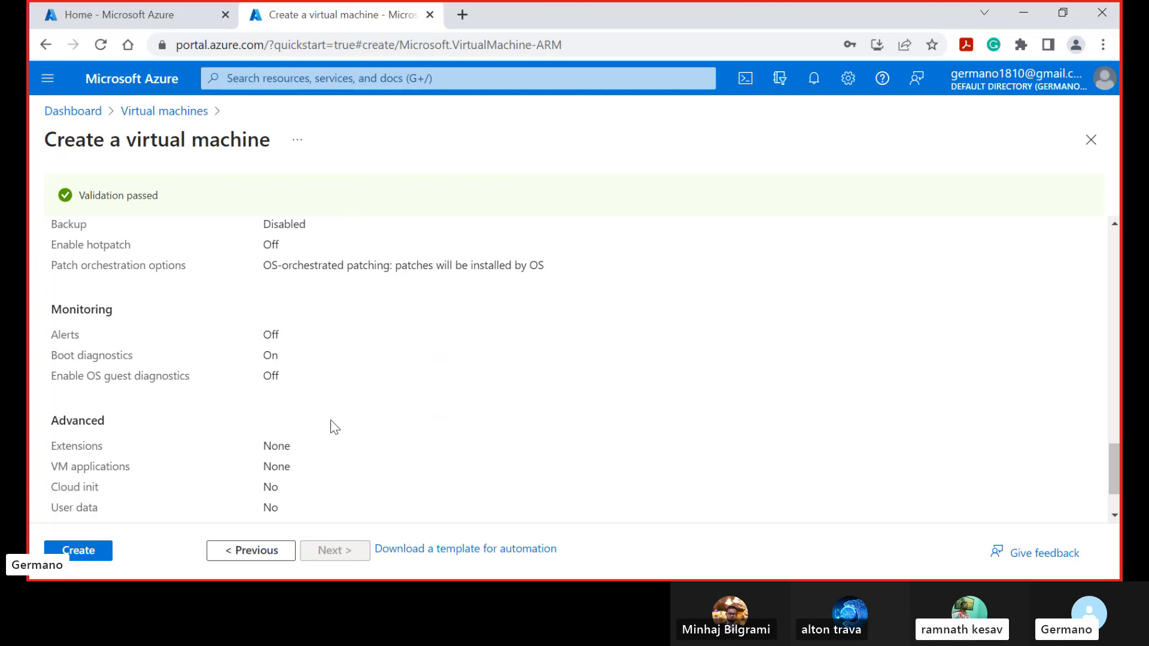
{"action": "scroll", "coordinate": [333, 427], "scroll_direction": "down", "scroll_amount": 2}
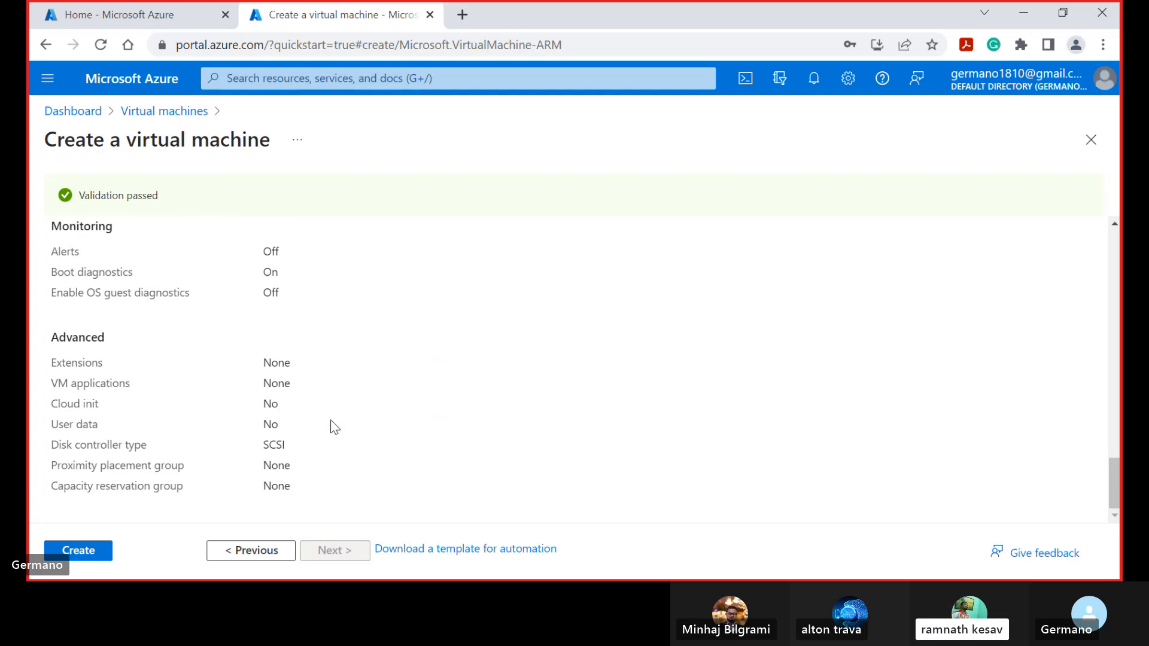
{"action": "left_click", "coordinate": [84, 553]}
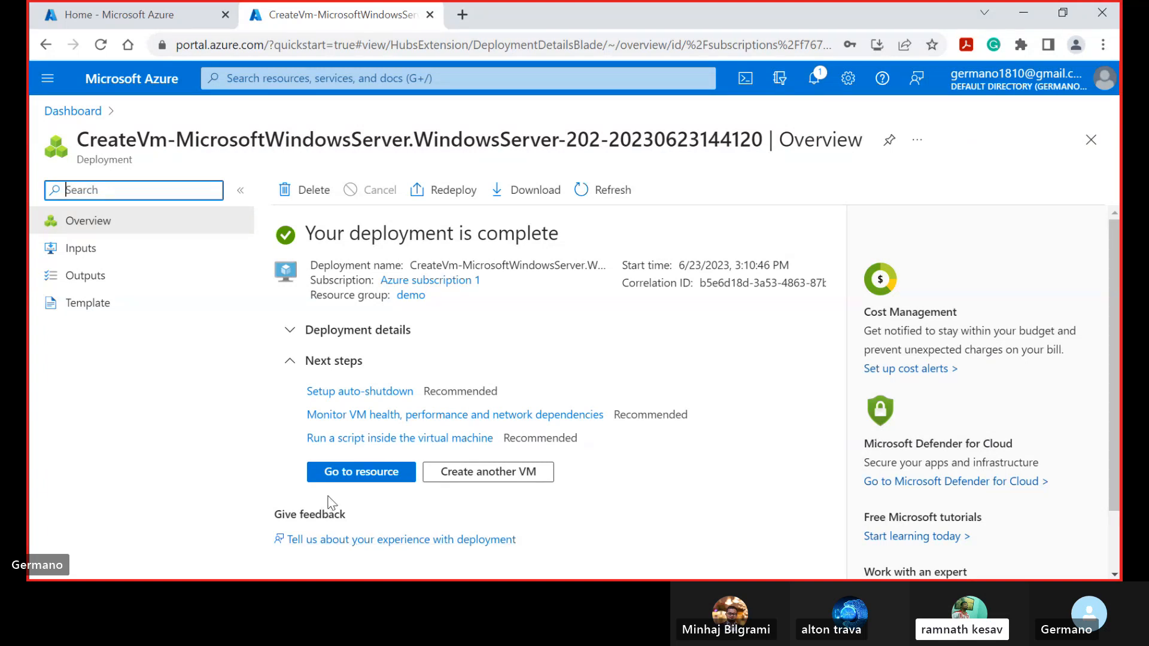
Open the deployed windows1 resource and examine its essentials, public IP address, and virtual machine and networking properties.
{"action": "left_click", "coordinate": [349, 481]}
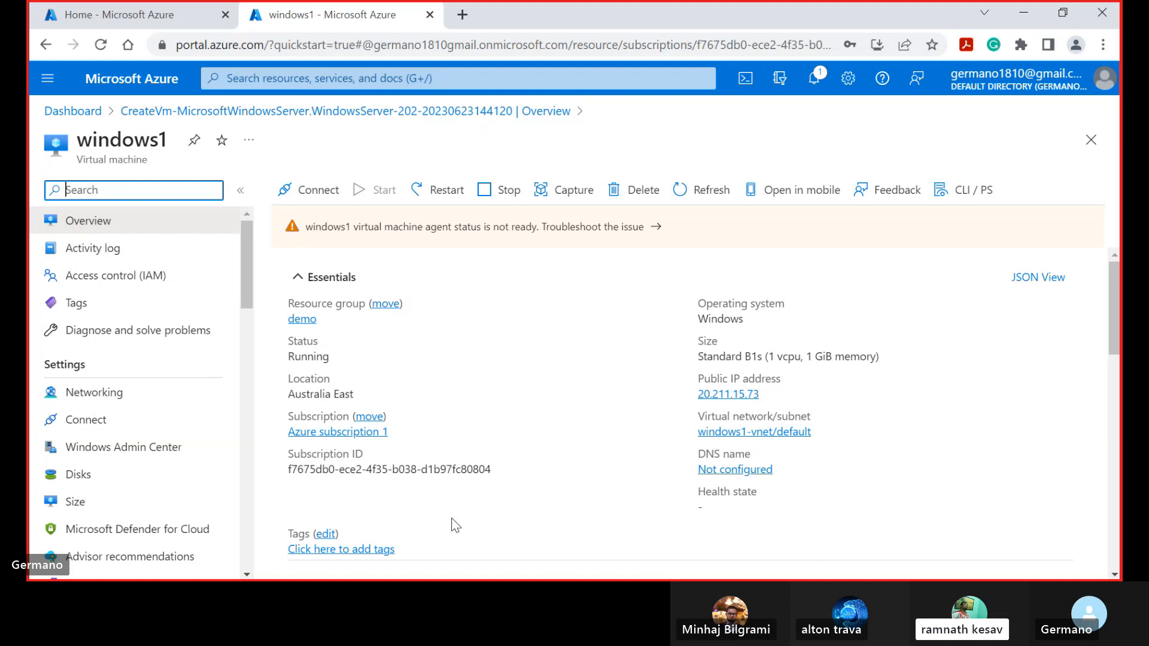
{"action": "scroll", "coordinate": [456, 525], "scroll_direction": "down", "scroll_amount": 3}
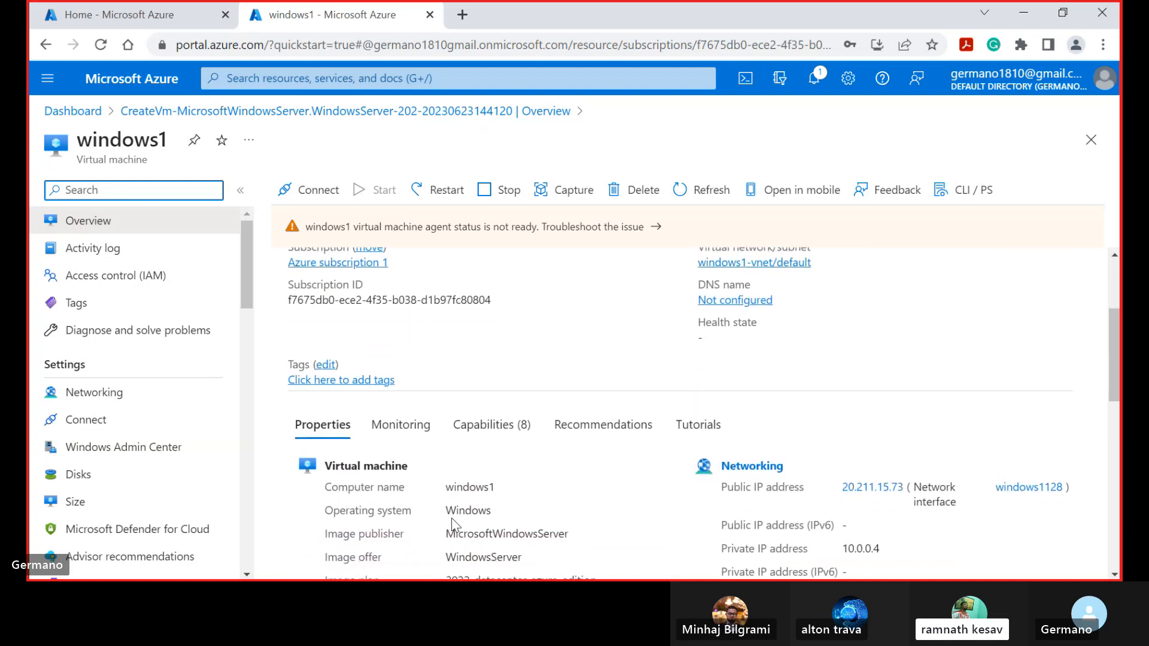
{"action": "scroll", "coordinate": [453, 523], "scroll_direction": "up", "scroll_amount": 2}
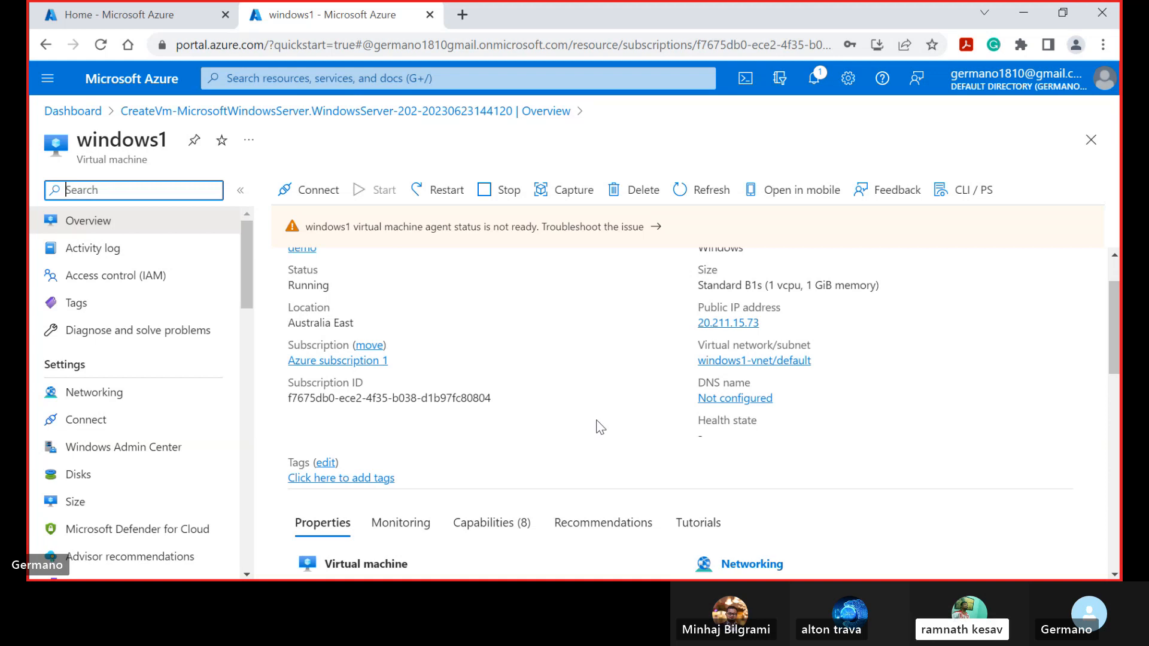
{"action": "mouse_move", "coordinate": [708, 335]}
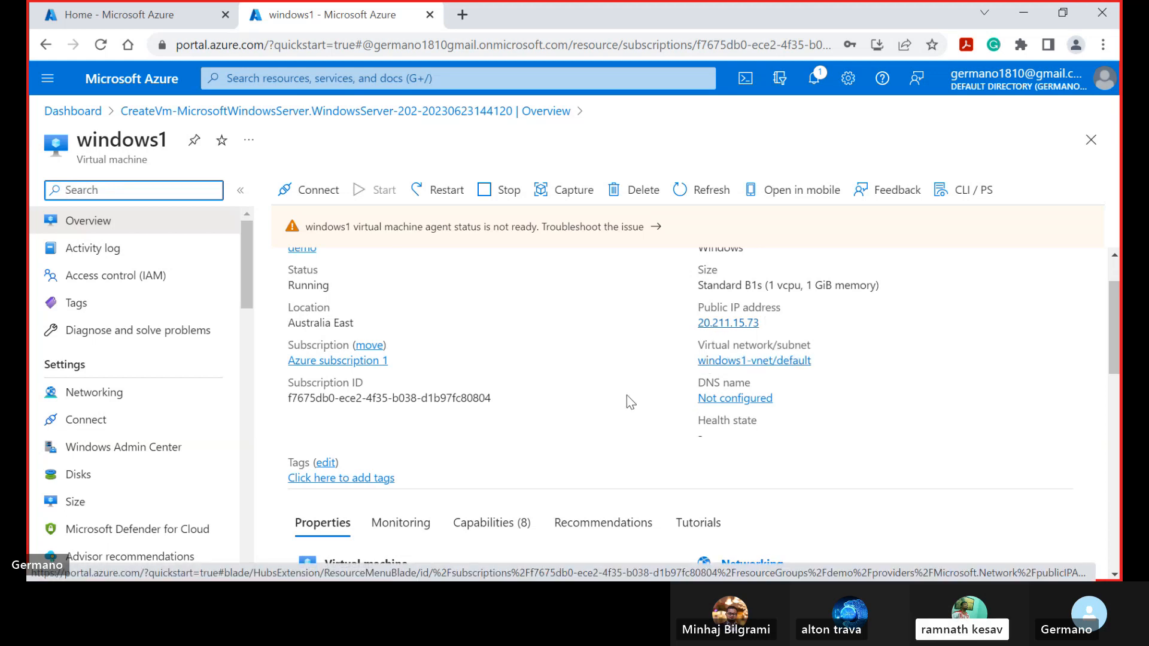
{"action": "scroll", "coordinate": [627, 395], "scroll_direction": "down", "scroll_amount": 2}
{"action": "scroll", "coordinate": [628, 396], "scroll_direction": "down", "scroll_amount": 1}
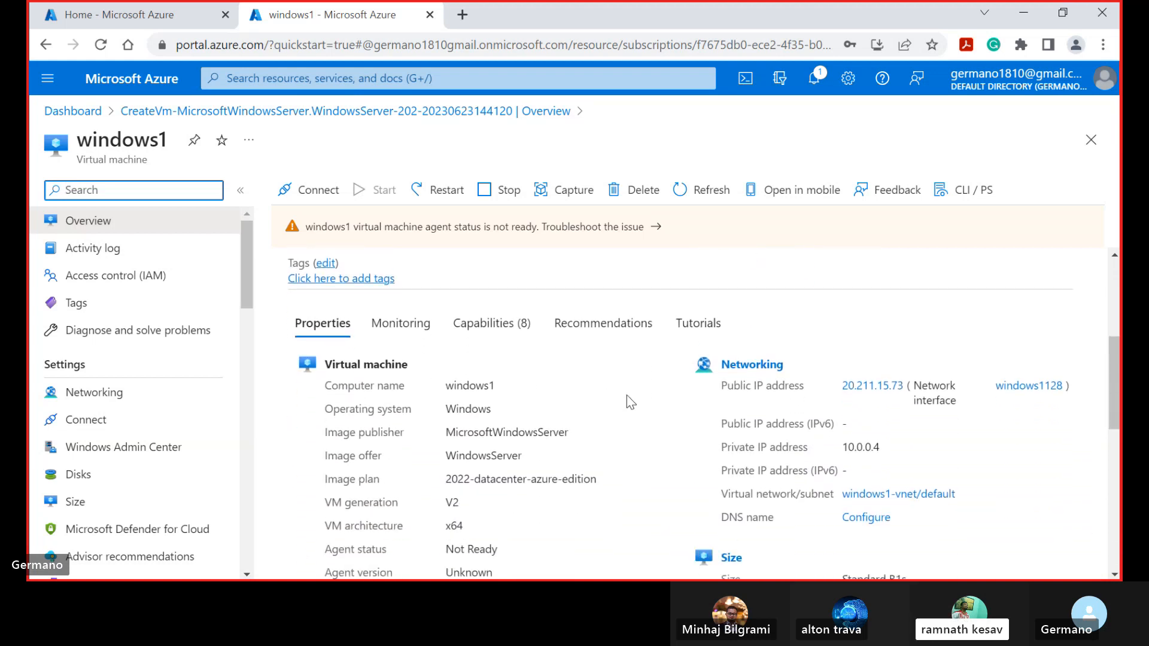
{"action": "scroll", "coordinate": [627, 395], "scroll_direction": "down", "scroll_amount": 1}
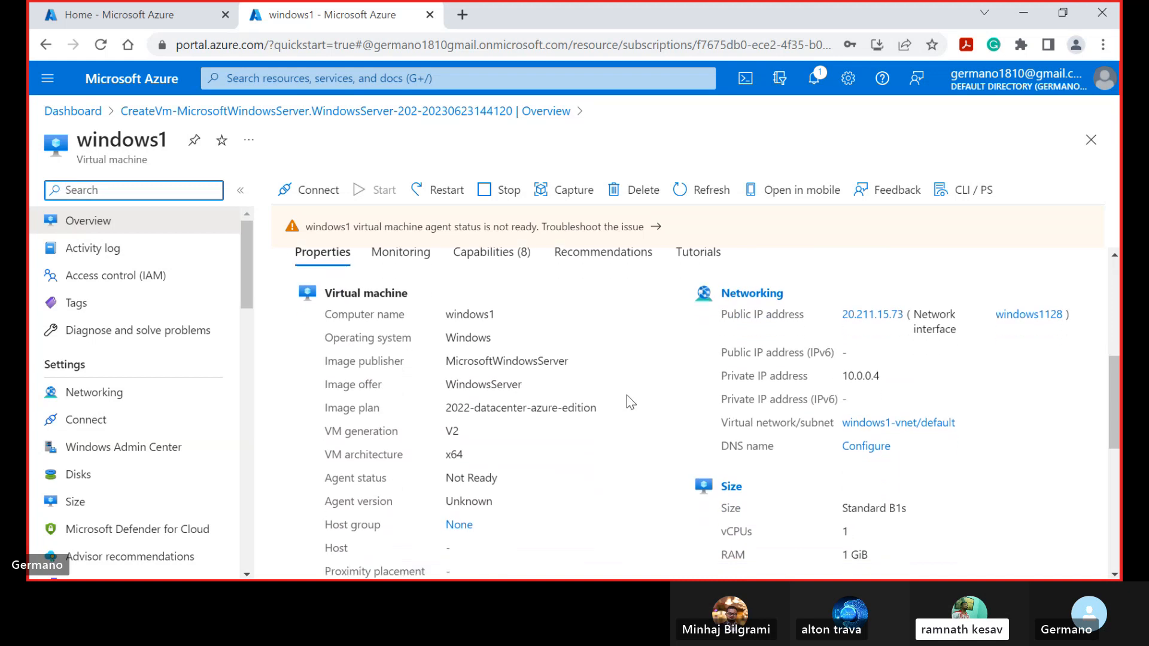
Examine the remaining overview properties of windows1, from networking and size to disk, availability, security type, auto-shutdown and Azure Spot.
{"action": "scroll", "coordinate": [627, 395], "scroll_direction": "up", "scroll_amount": 1}
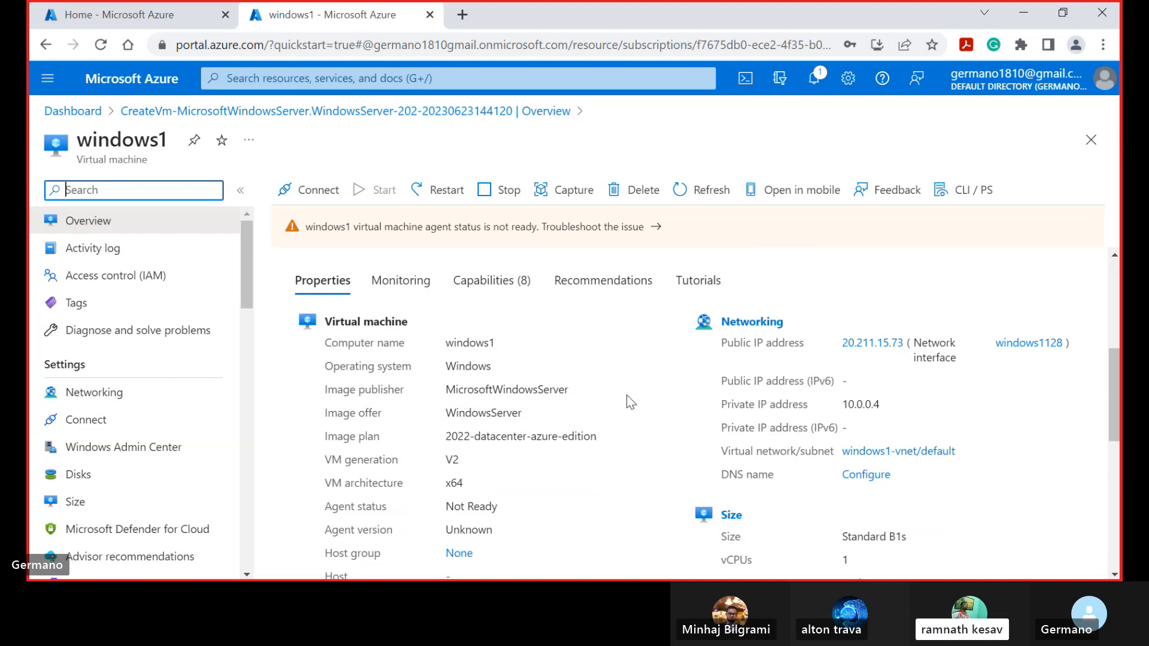
{"action": "scroll", "coordinate": [627, 394], "scroll_direction": "down", "scroll_amount": 1}
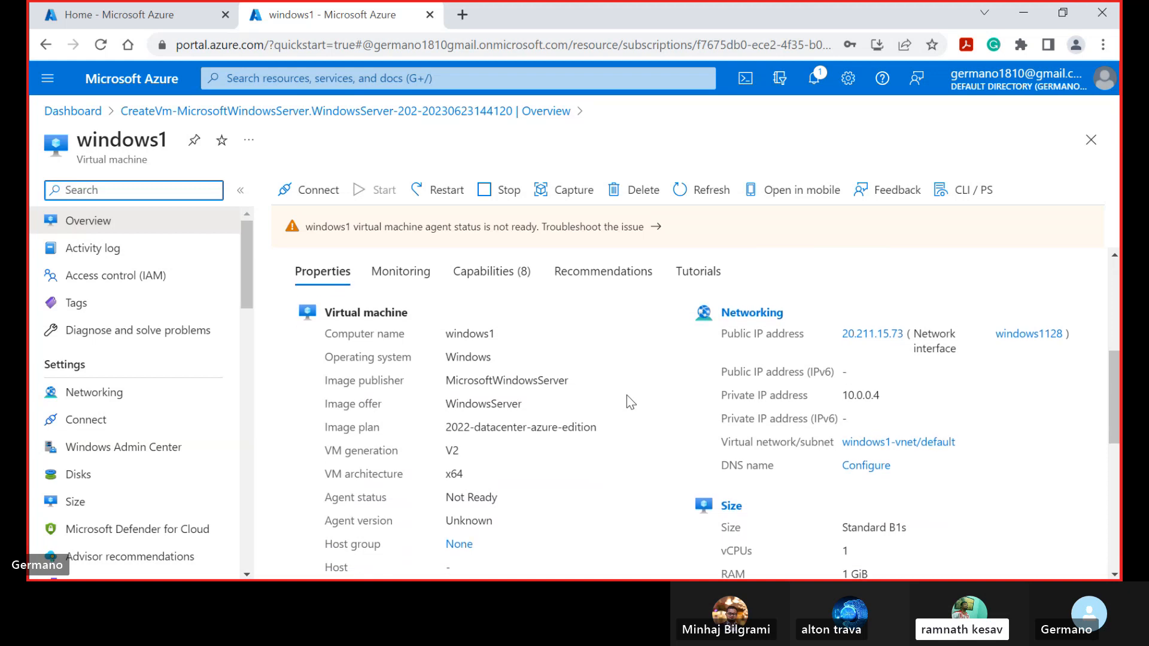
{"action": "scroll", "coordinate": [627, 395], "scroll_direction": "down", "scroll_amount": 1}
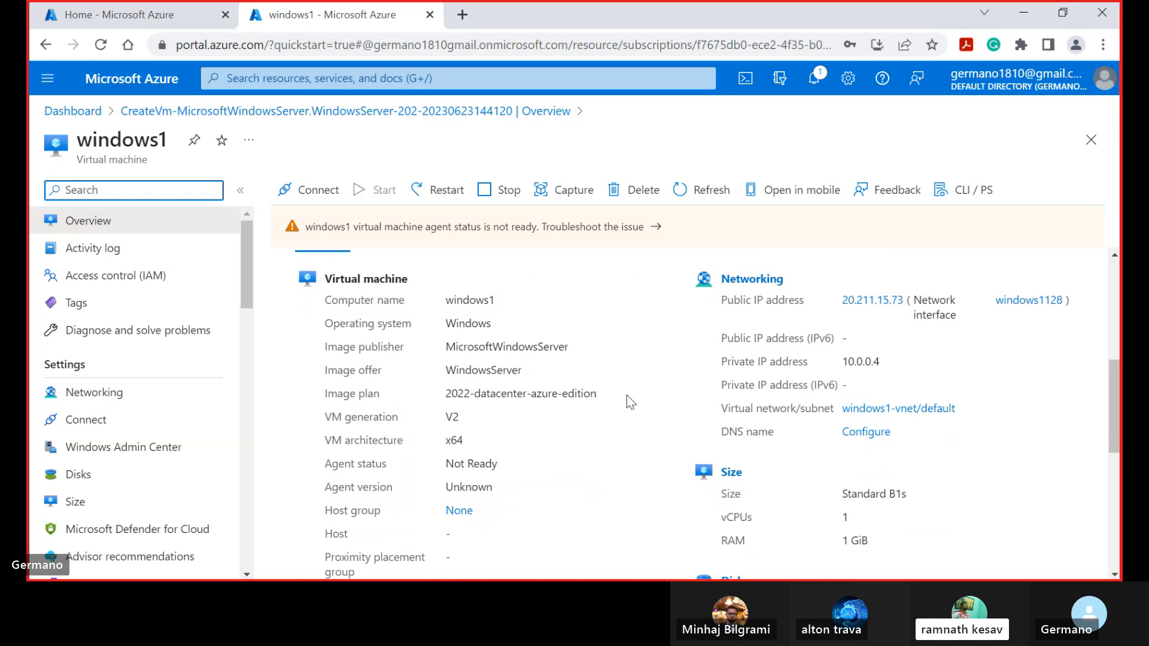
{"action": "scroll", "coordinate": [627, 399], "scroll_direction": "down", "scroll_amount": 1}
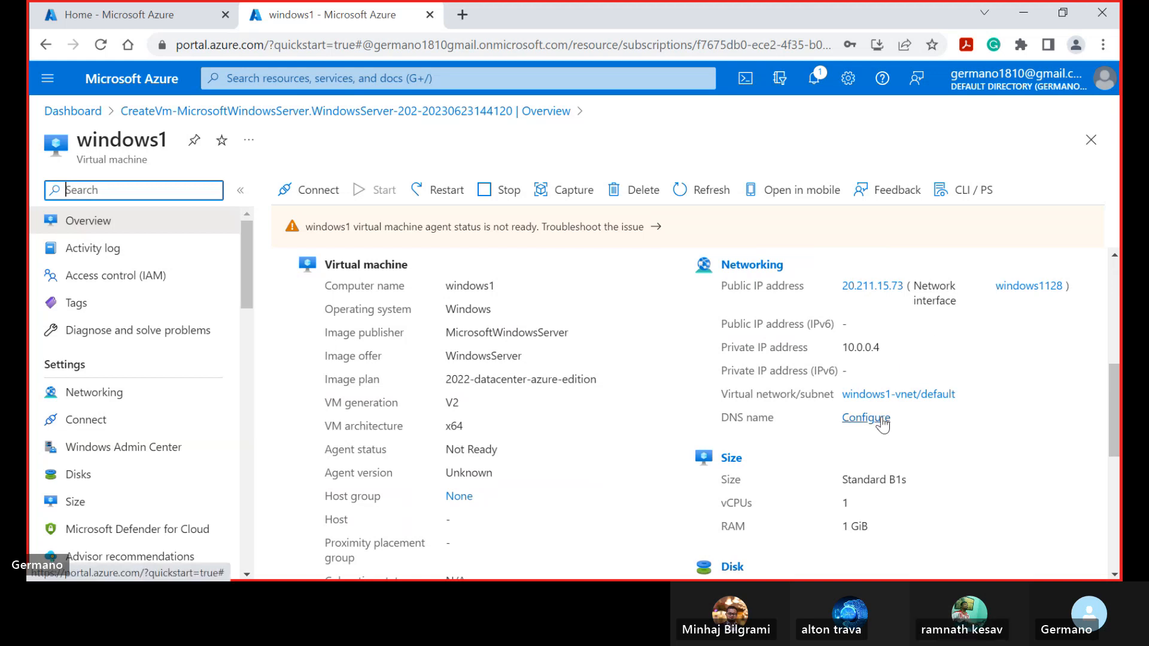
{"action": "scroll", "coordinate": [864, 472], "scroll_direction": "down", "scroll_amount": 1}
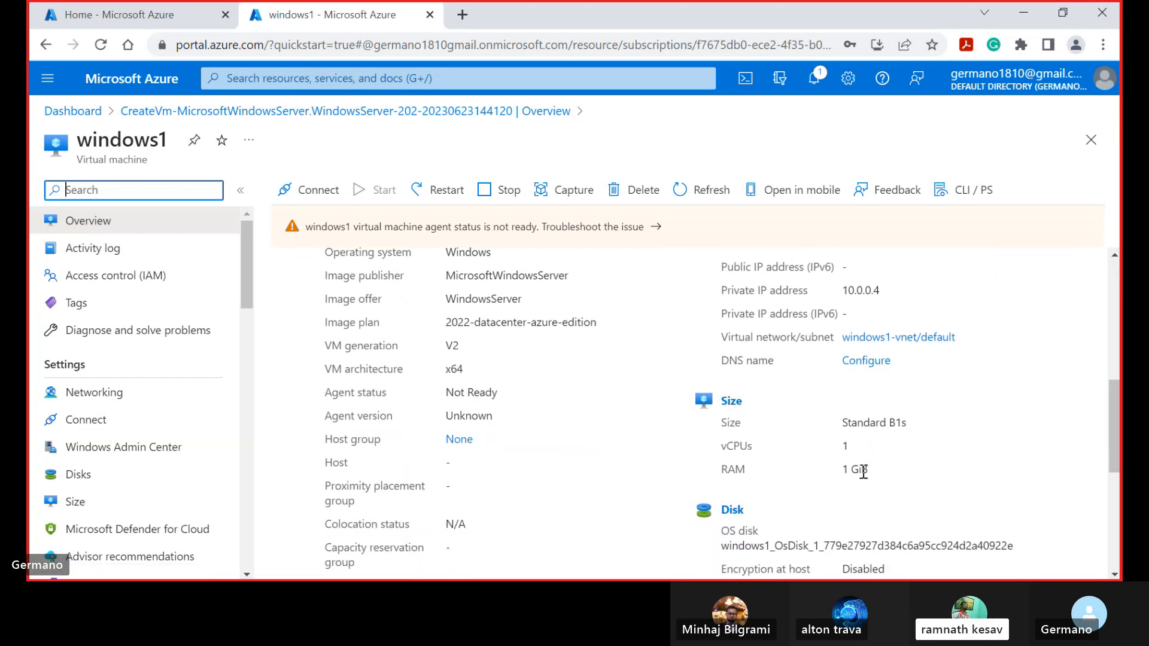
{"action": "scroll", "coordinate": [863, 472], "scroll_direction": "down", "scroll_amount": 1}
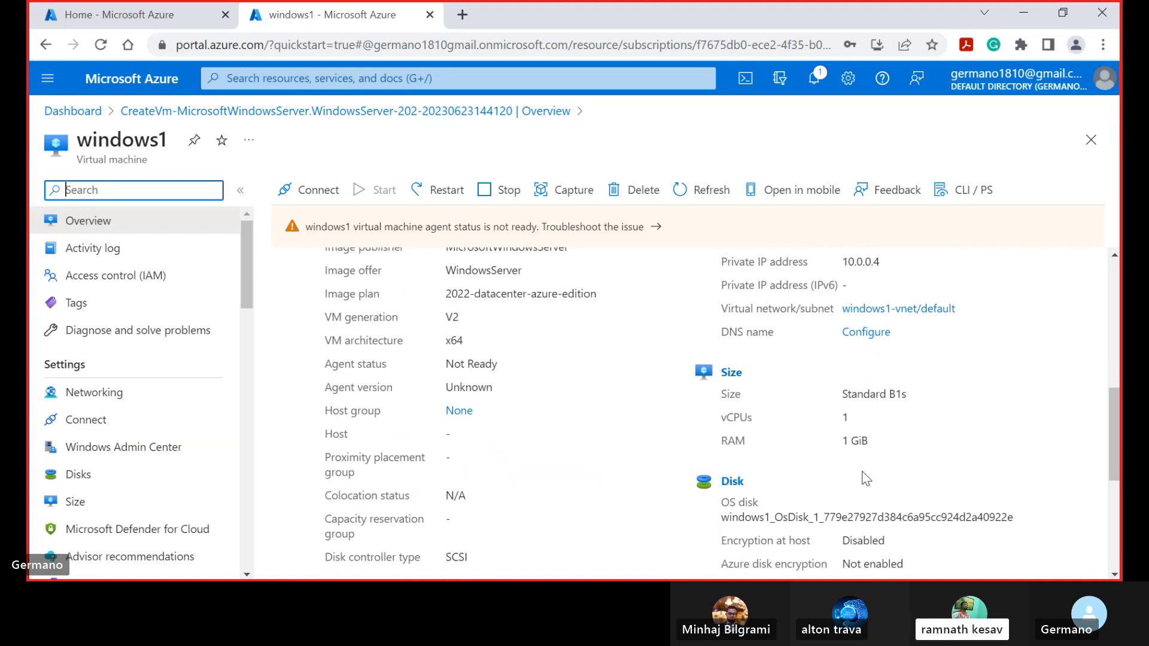
{"action": "scroll", "coordinate": [865, 479], "scroll_direction": "down", "scroll_amount": 2}
{"action": "scroll", "coordinate": [863, 477], "scroll_direction": "up", "scroll_amount": 1}
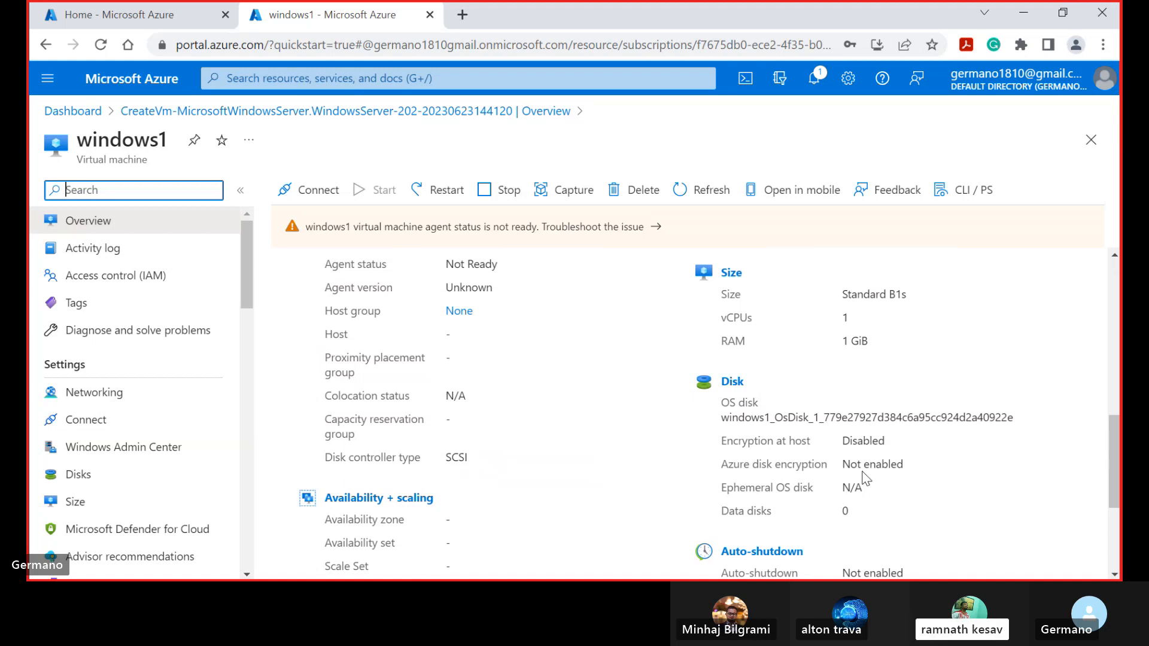
{"action": "scroll", "coordinate": [863, 479], "scroll_direction": "down", "scroll_amount": 3}
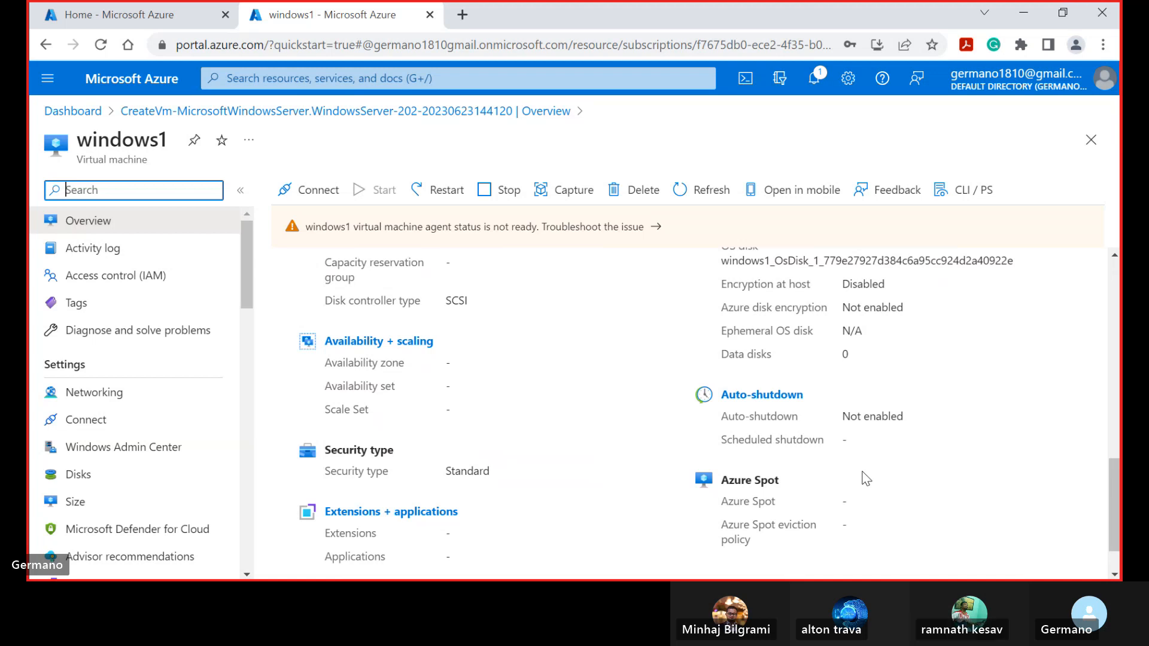
Review the virtual machine's activity log and access control, checking the account's own current and eligible role assignments.
{"action": "left_click", "coordinate": [99, 250]}
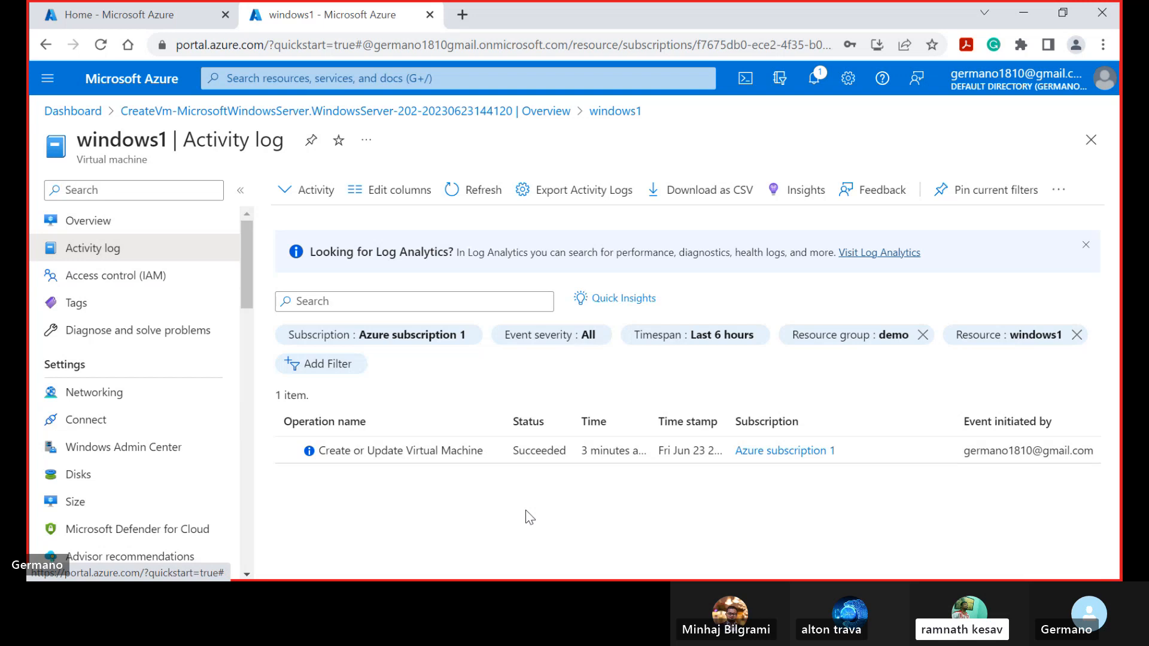
{"action": "left_click", "coordinate": [149, 276]}
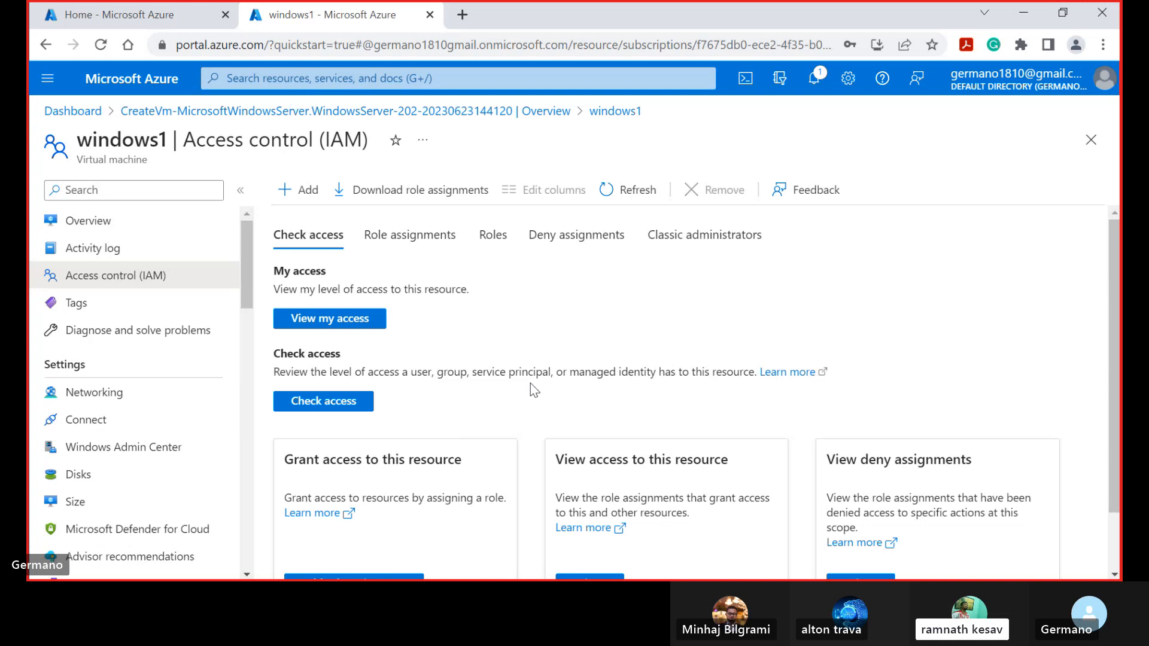
{"action": "left_click", "coordinate": [346, 324]}
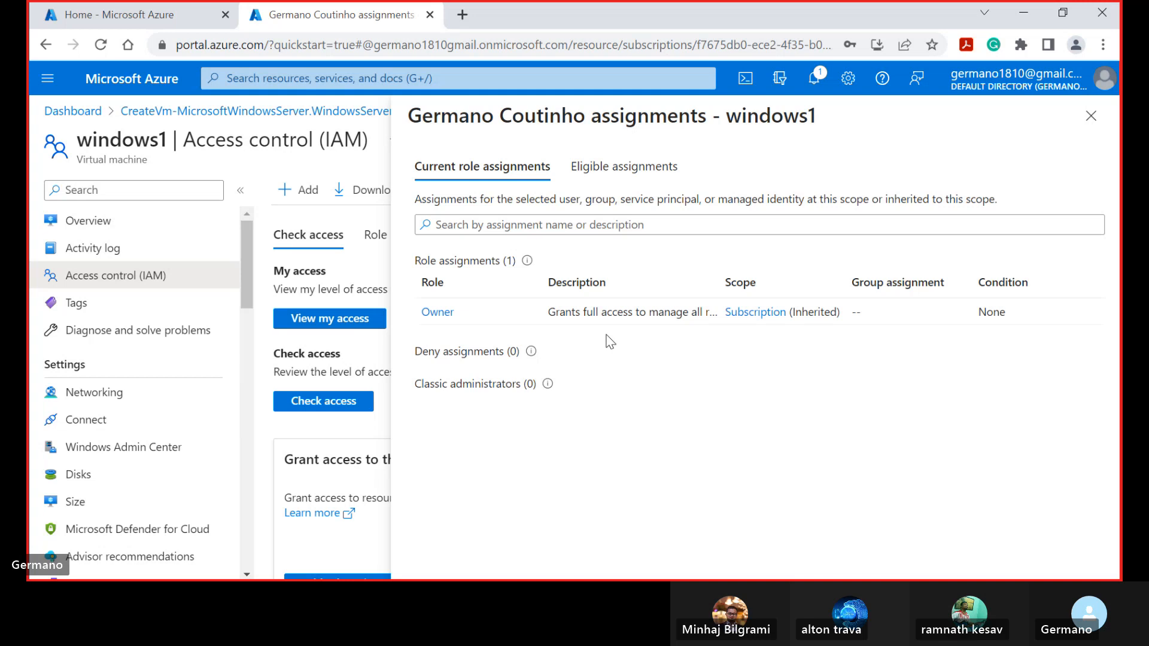
{"action": "left_click", "coordinate": [630, 165]}
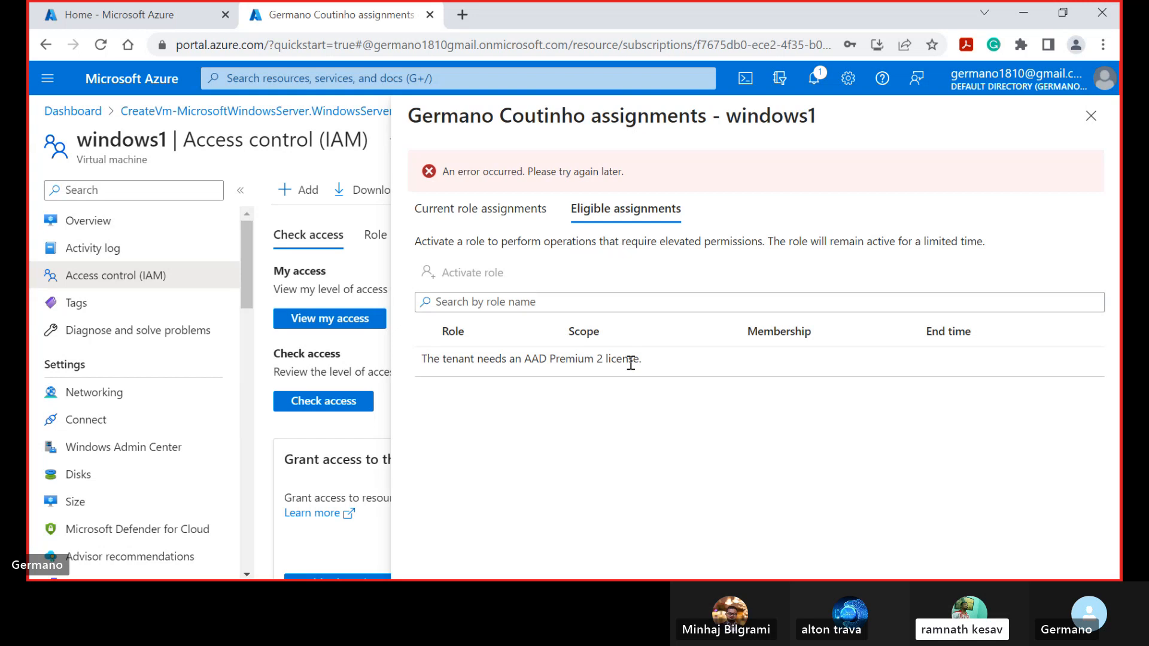
{"action": "left_click", "coordinate": [502, 221]}
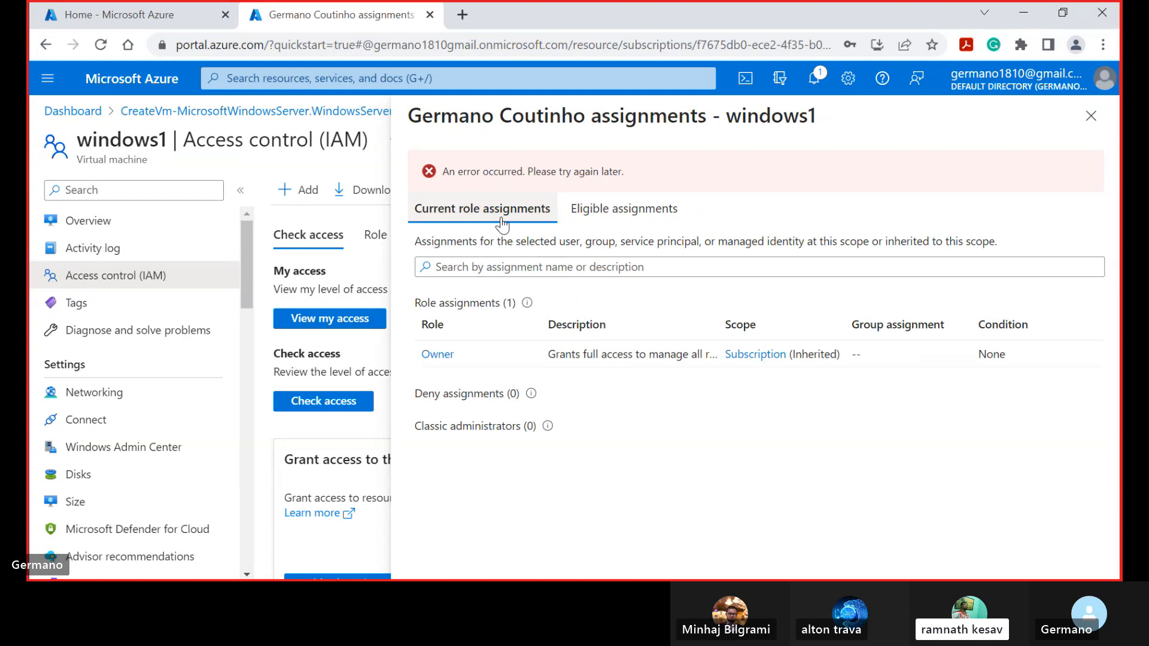
{"action": "left_click", "coordinate": [1090, 116]}
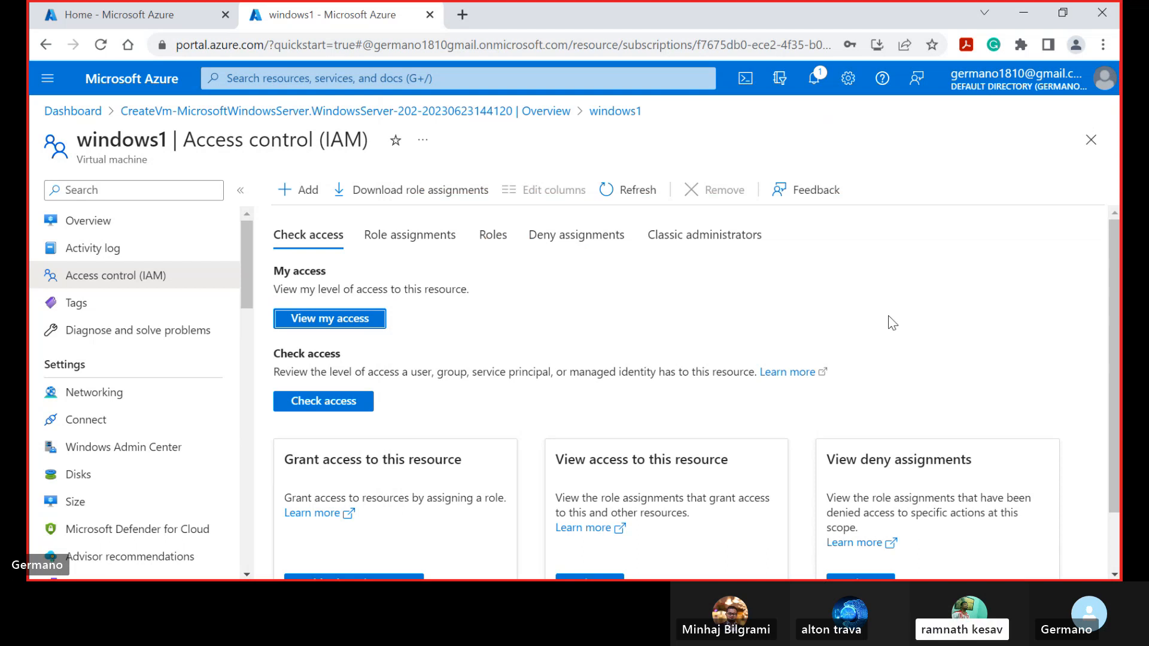
View the virtual machine's tags and examine its network interface and inbound port rules.
{"action": "left_click", "coordinate": [78, 308]}
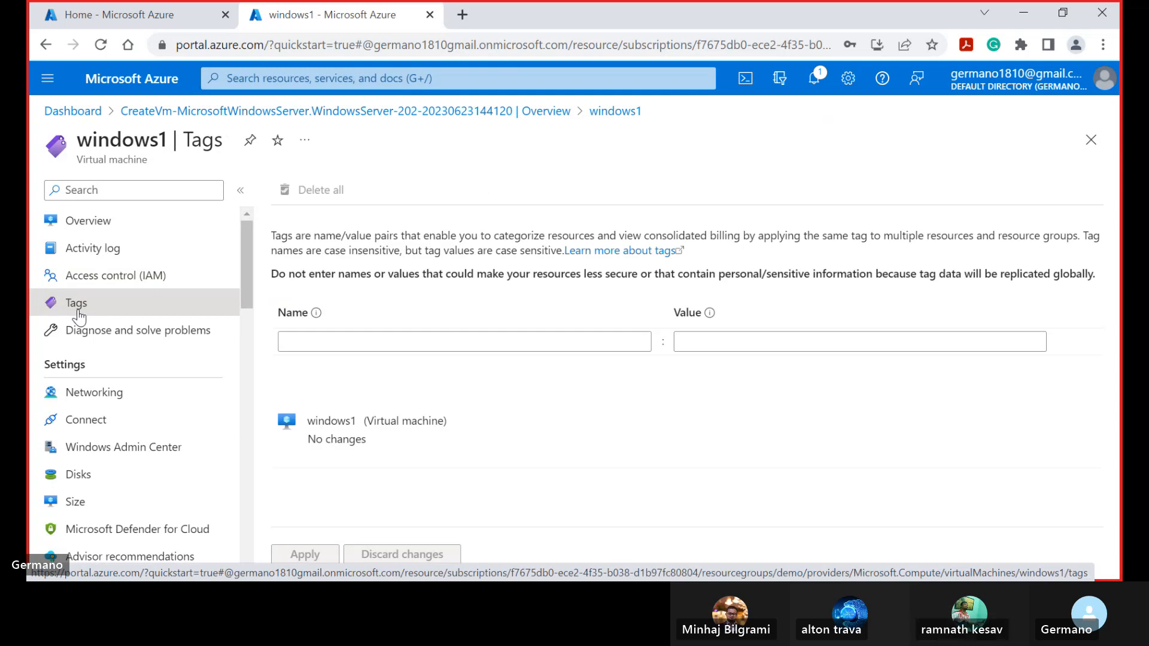
{"action": "left_click", "coordinate": [113, 392]}
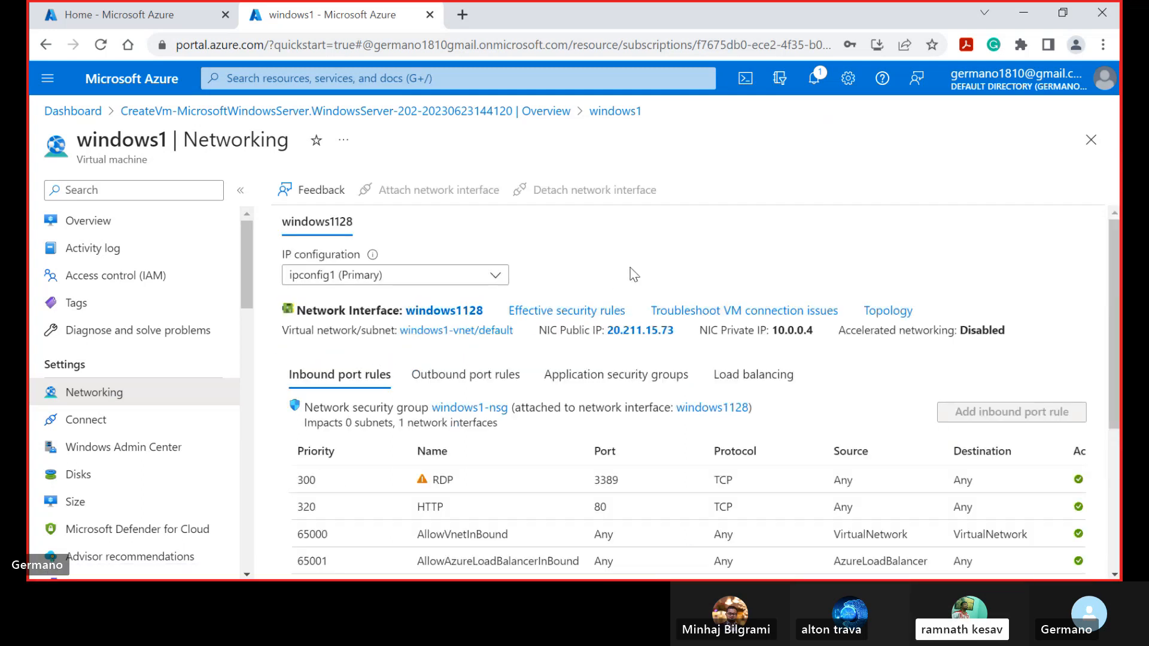
{"action": "scroll", "coordinate": [631, 276], "scroll_direction": "down", "scroll_amount": 1}
{"action": "scroll", "coordinate": [633, 274], "scroll_direction": "down", "scroll_amount": 1}
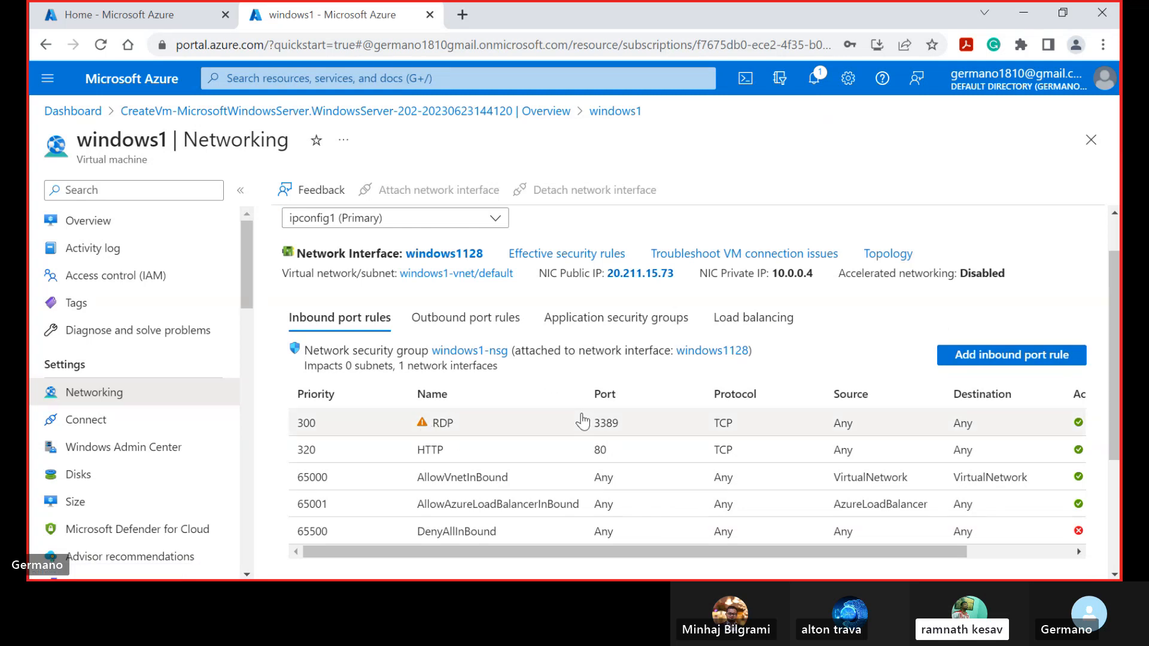
{"action": "scroll", "coordinate": [582, 421], "scroll_direction": "down", "scroll_amount": 1}
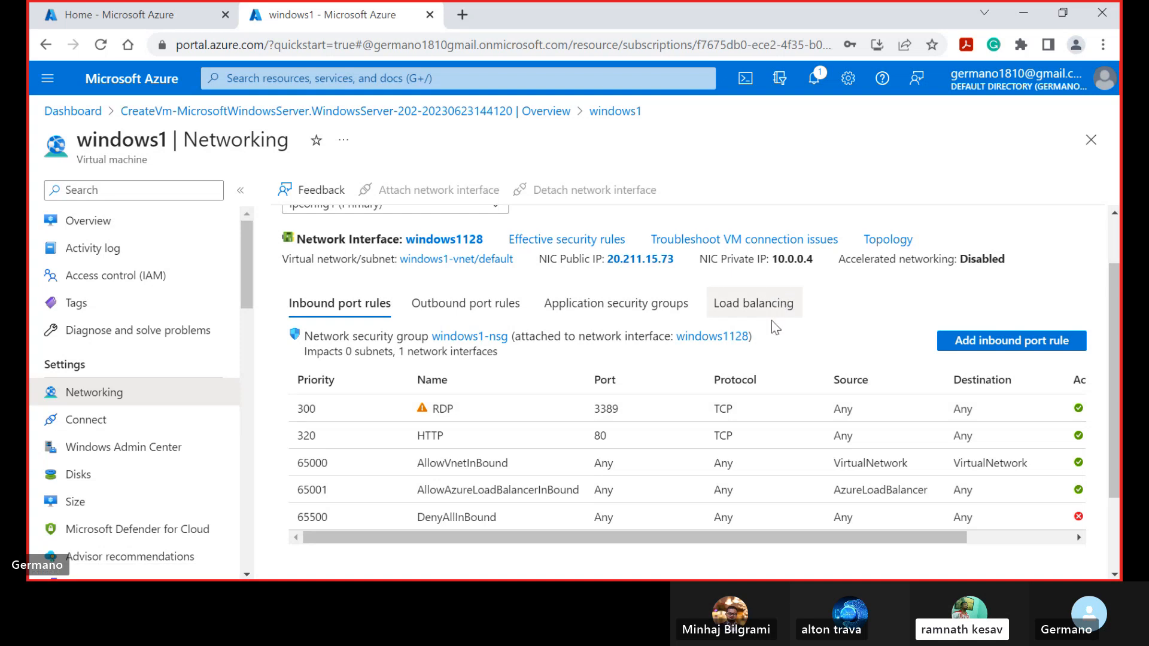
Review the outbound port rules, application security groups and load balancing of windows1, and return to the inbound port rules.
{"action": "left_click", "coordinate": [490, 311]}
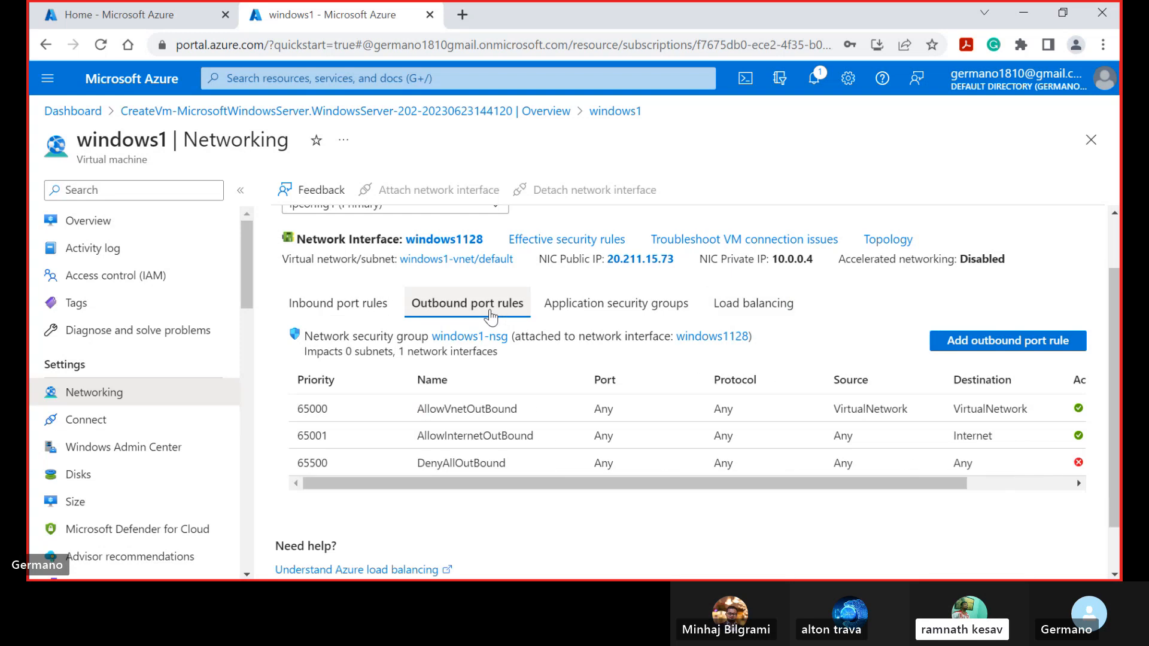
{"action": "left_click", "coordinate": [595, 304]}
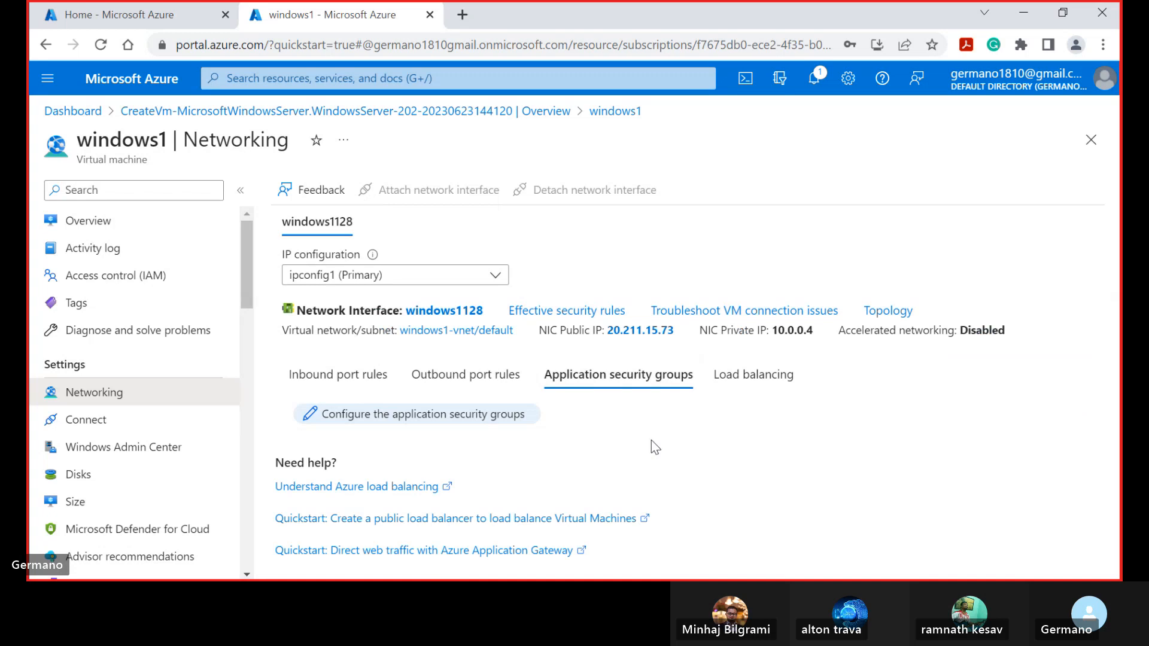
{"action": "left_click", "coordinate": [741, 378]}
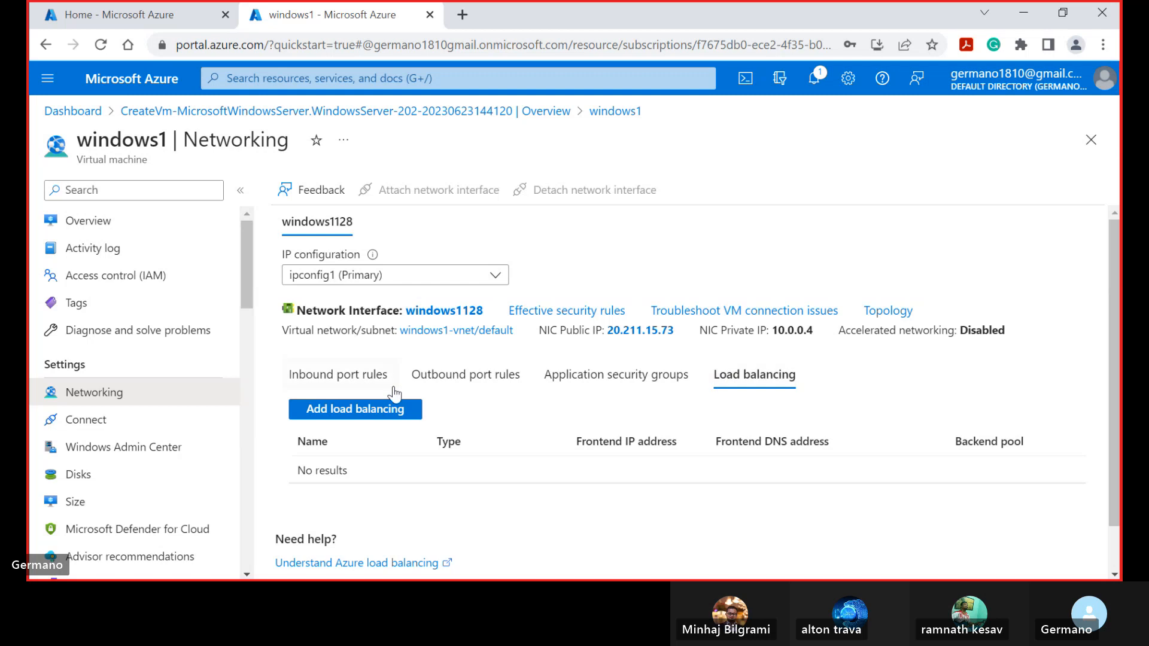
{"action": "left_click", "coordinate": [359, 387]}
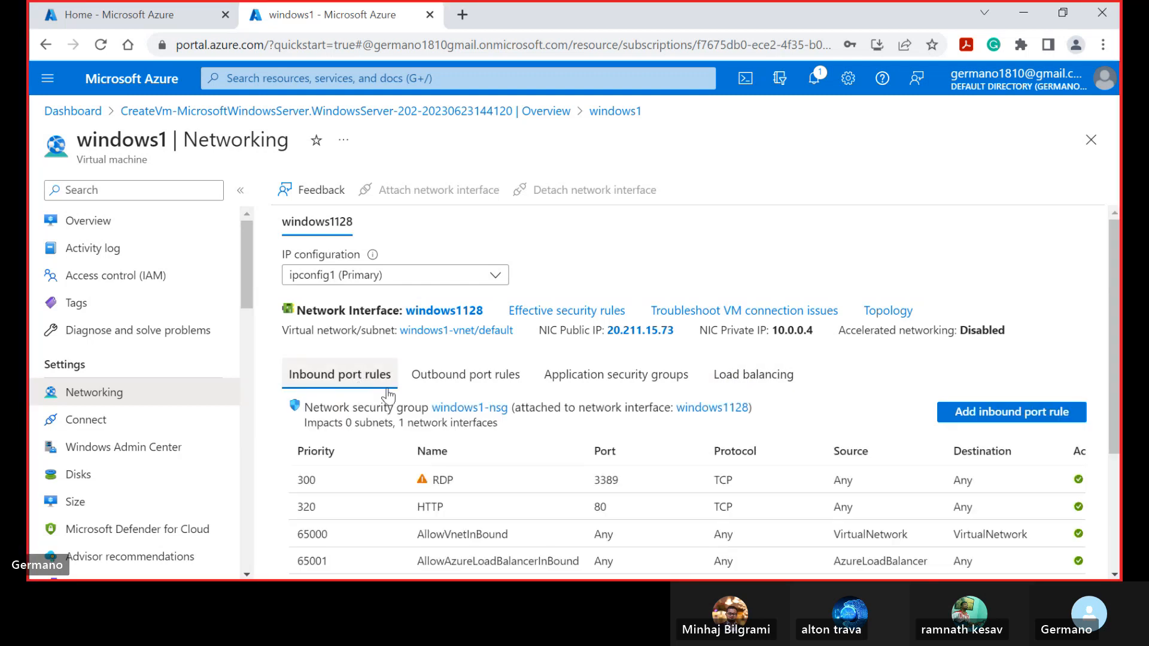
{"action": "scroll", "coordinate": [563, 426], "scroll_direction": "down", "scroll_amount": 1}
{"action": "scroll", "coordinate": [562, 426], "scroll_direction": "down", "scroll_amount": 1}
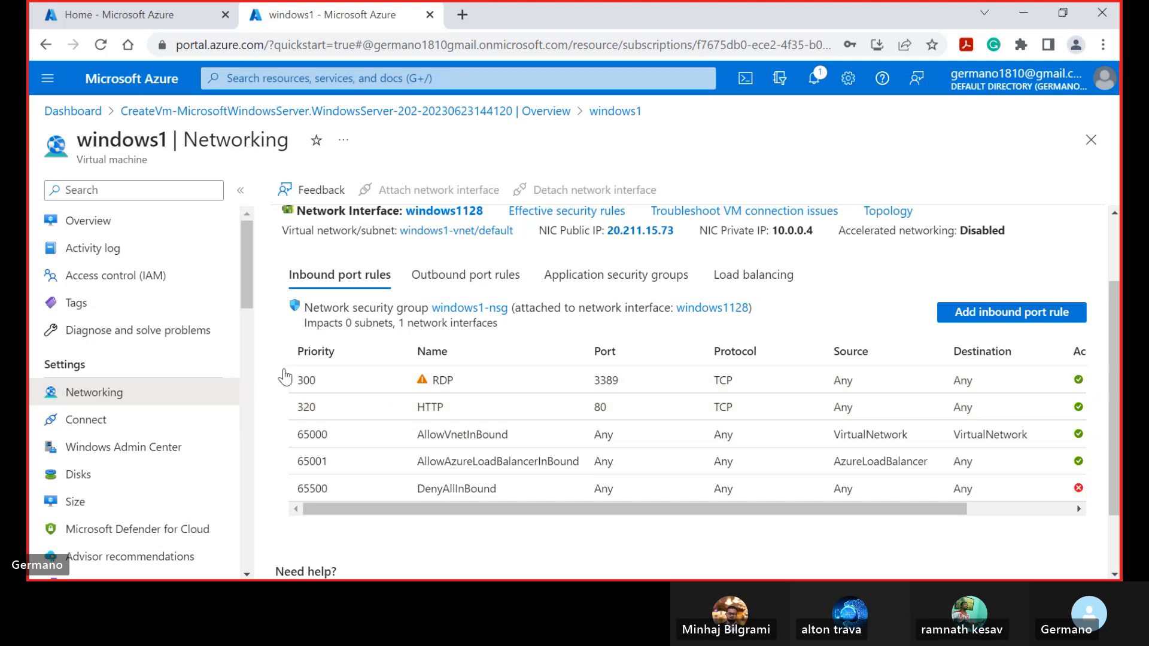
Review the RDP connection options for windows1, including the prerequisites, IP address, port number and RDP file download.
{"action": "left_click", "coordinate": [142, 423]}
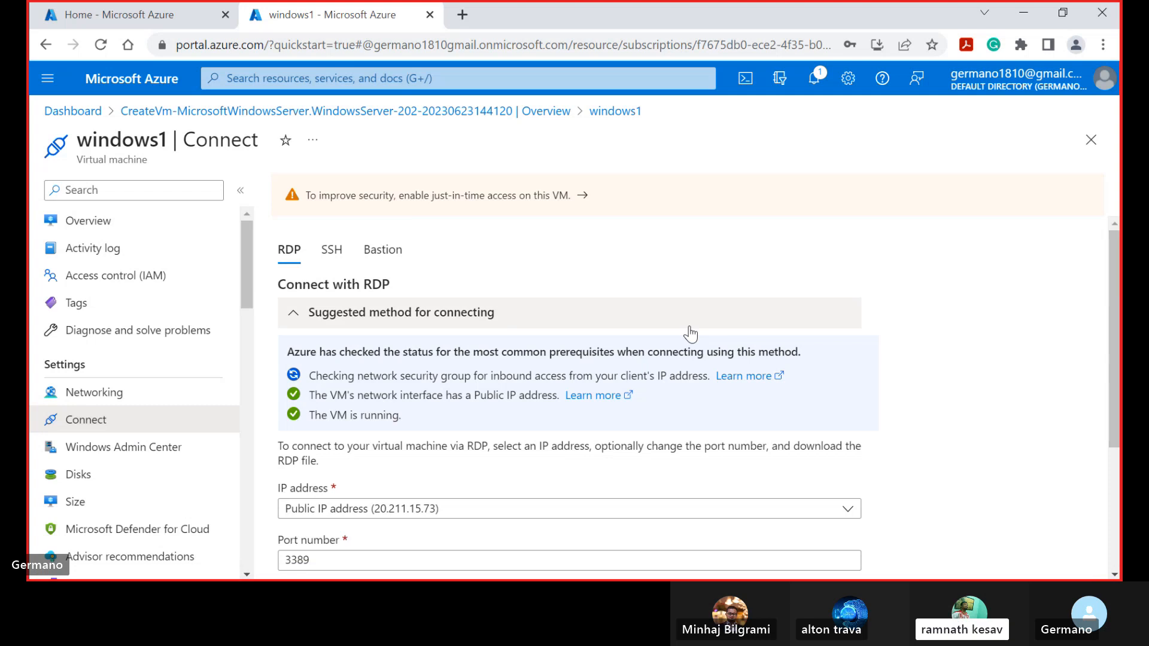
{"action": "scroll", "coordinate": [691, 333], "scroll_direction": "down", "scroll_amount": 2}
{"action": "scroll", "coordinate": [691, 333], "scroll_direction": "down", "scroll_amount": 3}
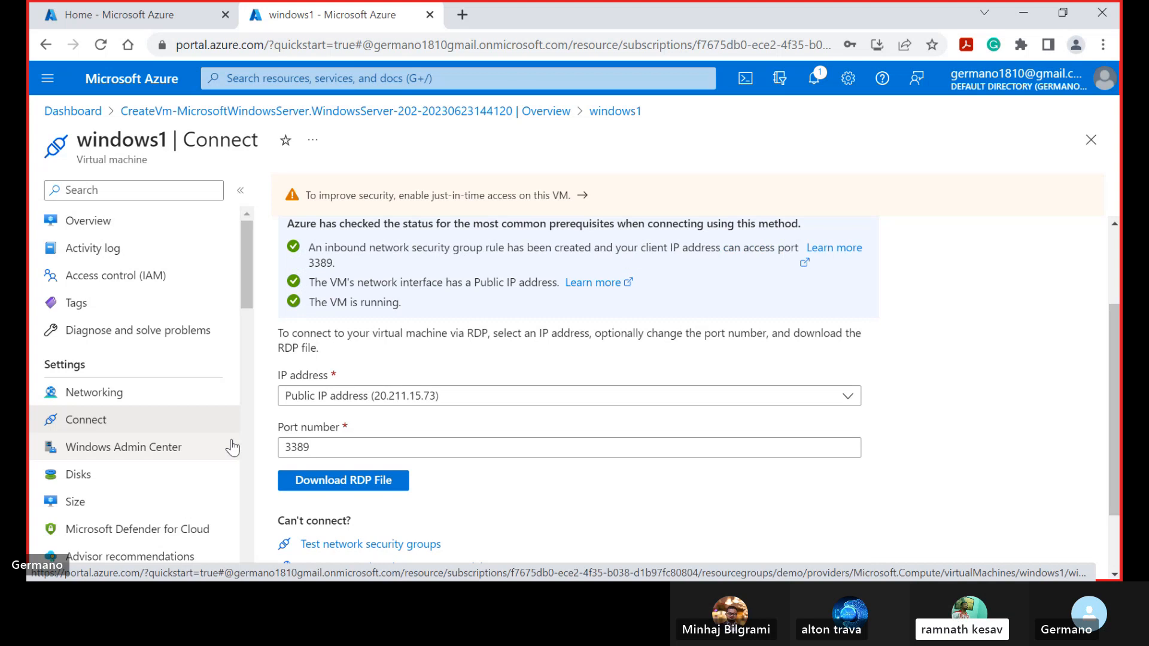
Examine the Windows Admin Center page for windows1, including its inbound port and installation options.
{"action": "left_click", "coordinate": [118, 459]}
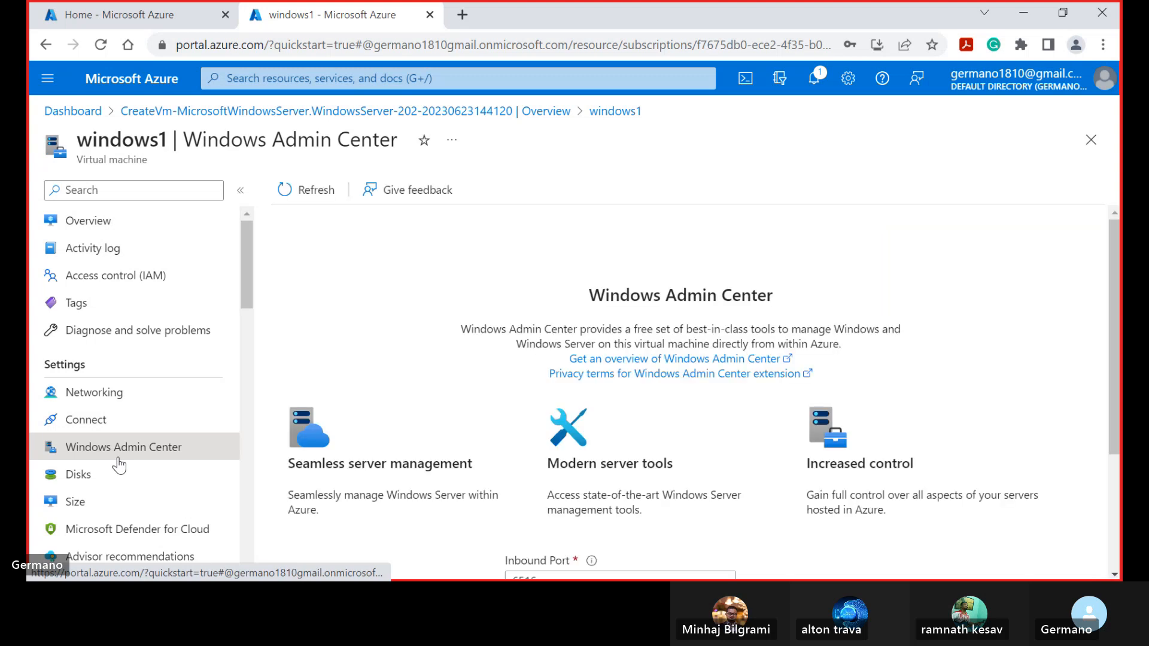
{"action": "scroll", "coordinate": [505, 495], "scroll_direction": "down", "scroll_amount": 1}
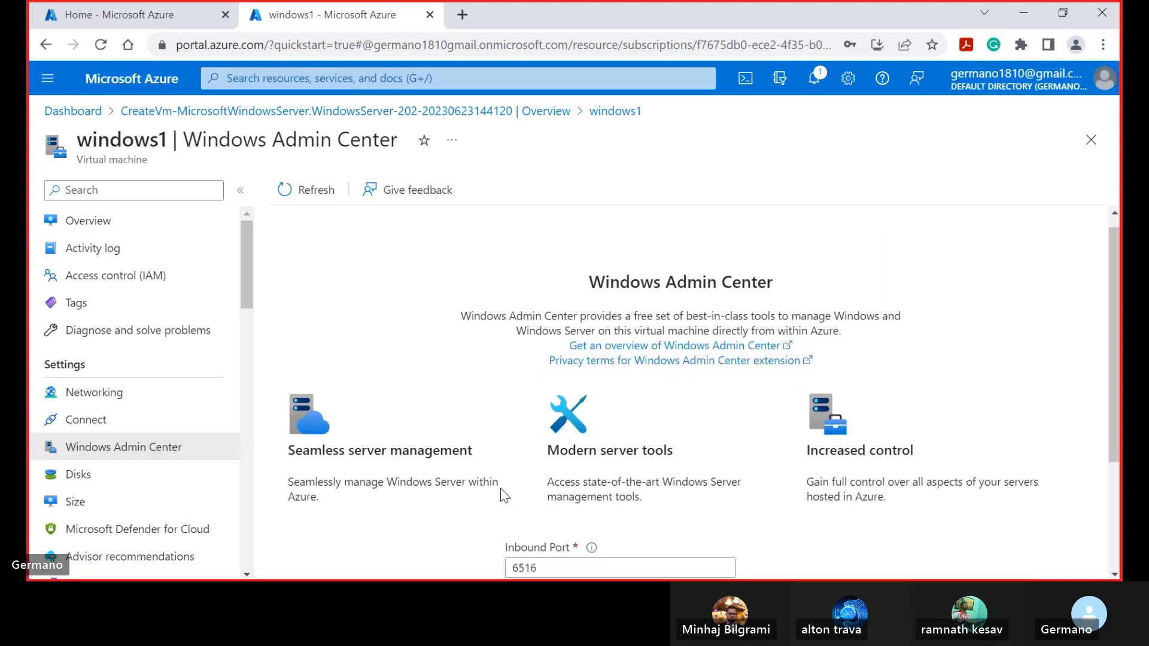
{"action": "scroll", "coordinate": [504, 495], "scroll_direction": "down", "scroll_amount": 3}
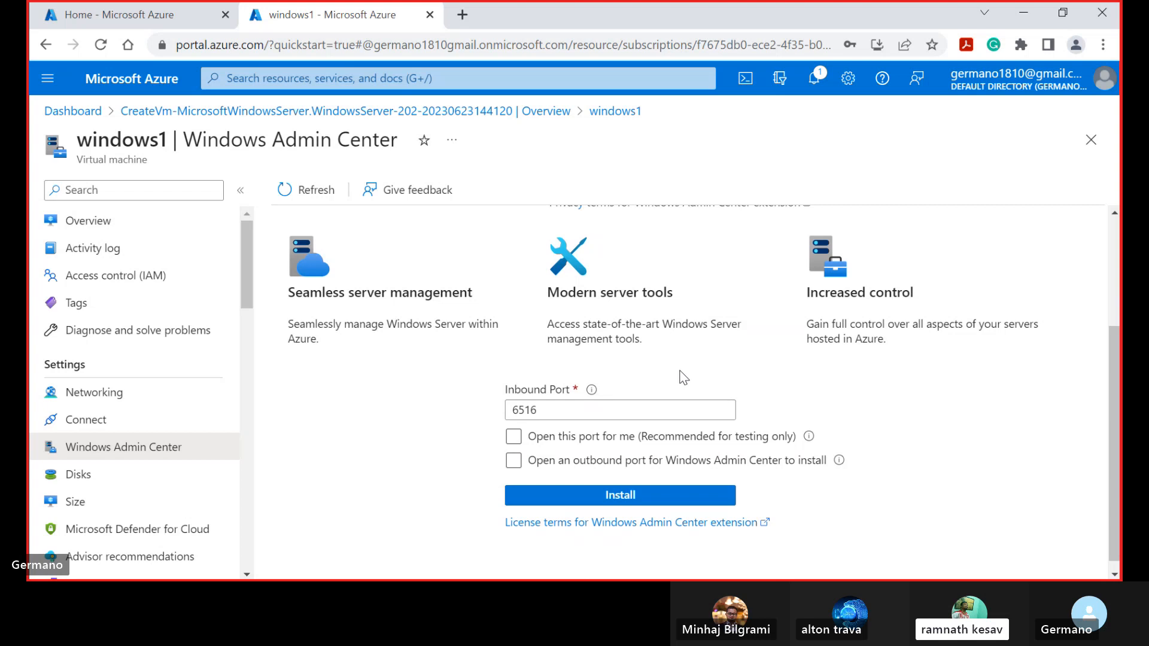
{"action": "scroll", "coordinate": [683, 377], "scroll_direction": "up", "scroll_amount": 2}
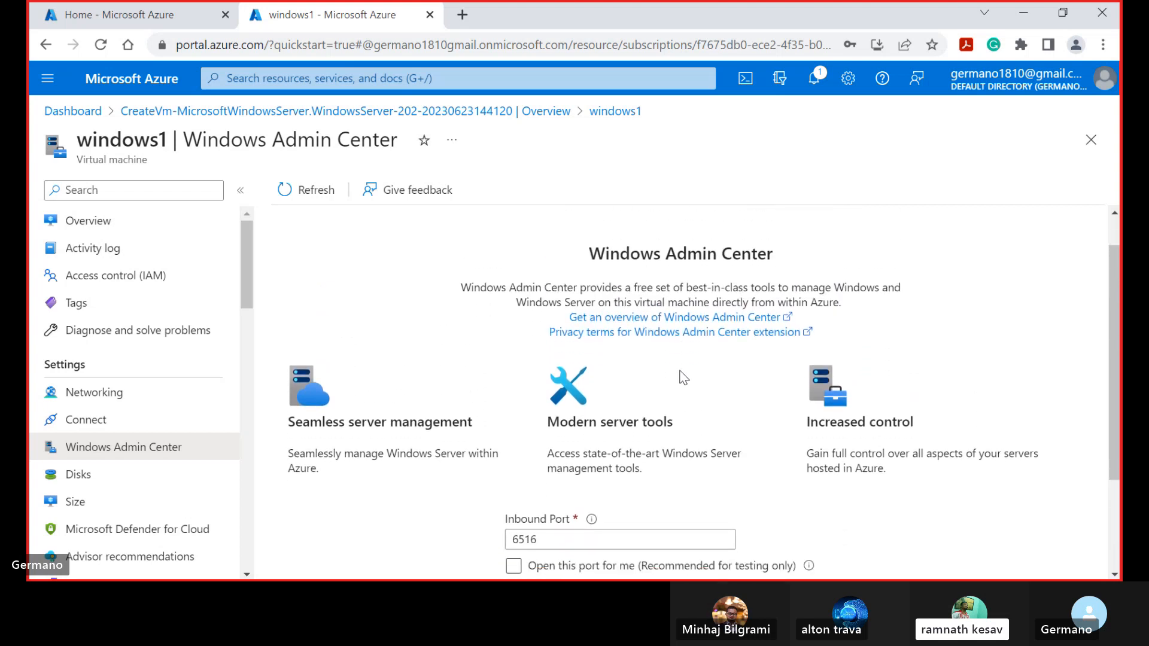
{"action": "scroll", "coordinate": [683, 377], "scroll_direction": "down", "scroll_amount": 2}
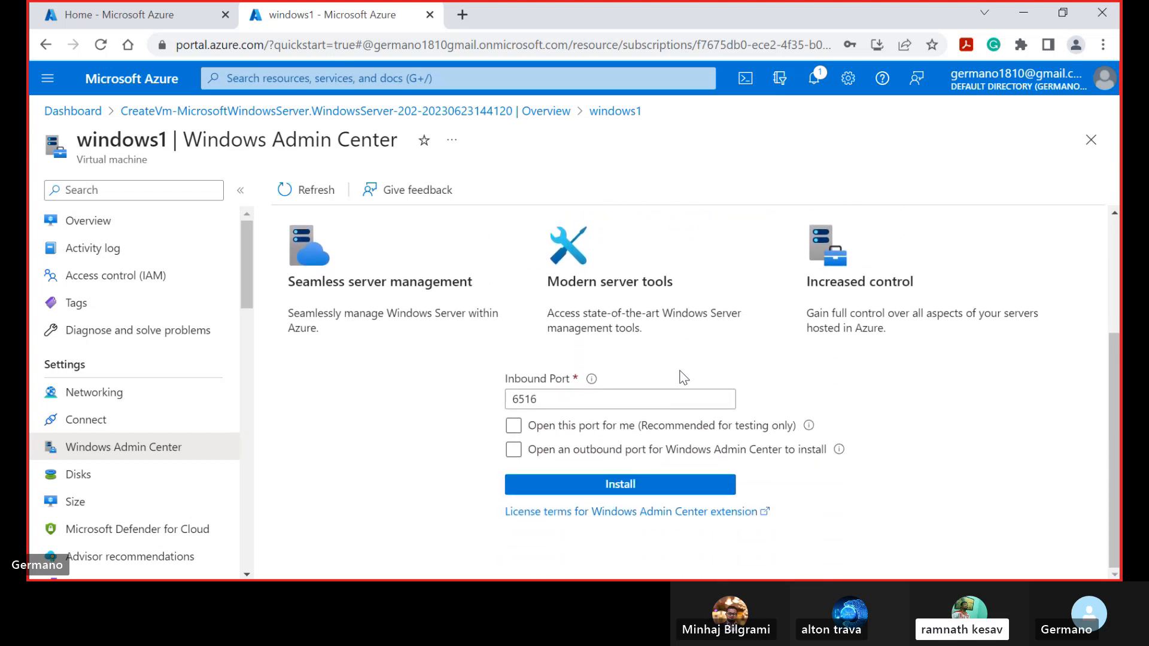
Review the OS and data disks of windows1 and browse the VM sizes available for resizing.
{"action": "left_click", "coordinate": [134, 482]}
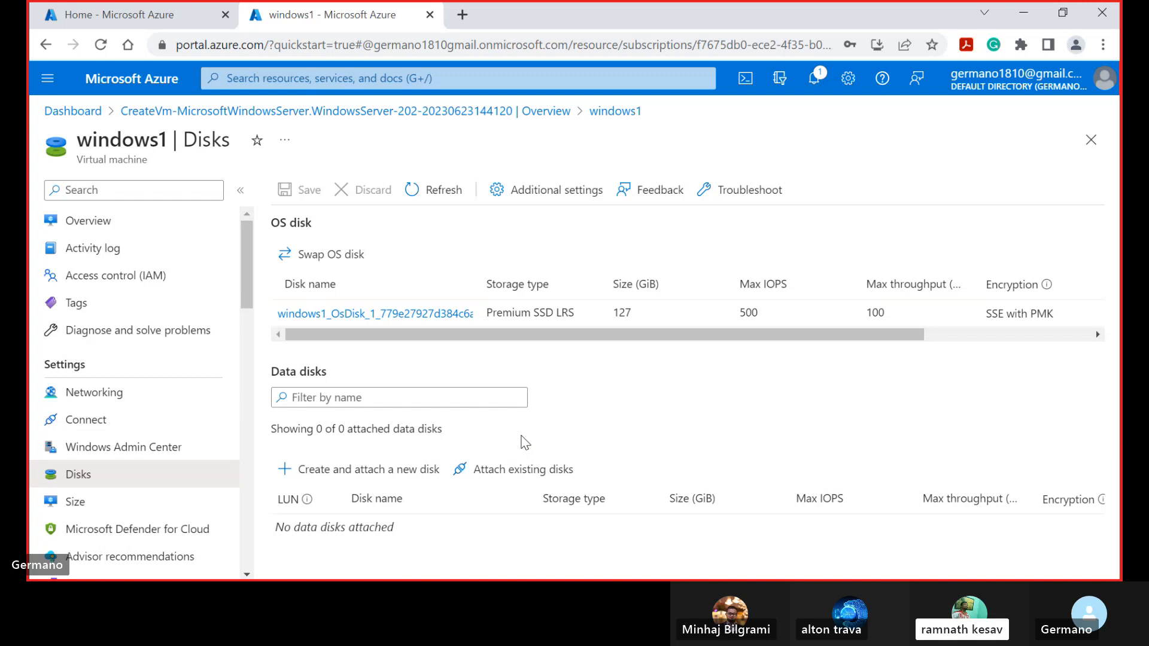
{"action": "left_click", "coordinate": [176, 502]}
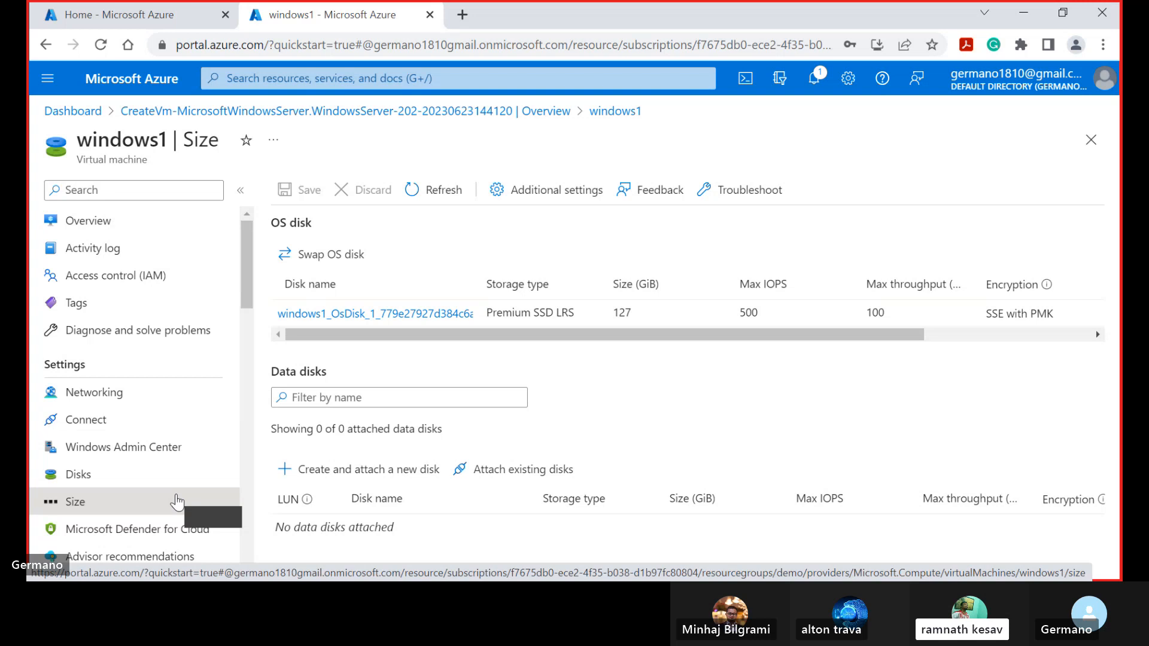
{"action": "scroll", "coordinate": [176, 501], "scroll_direction": "down", "scroll_amount": 3}
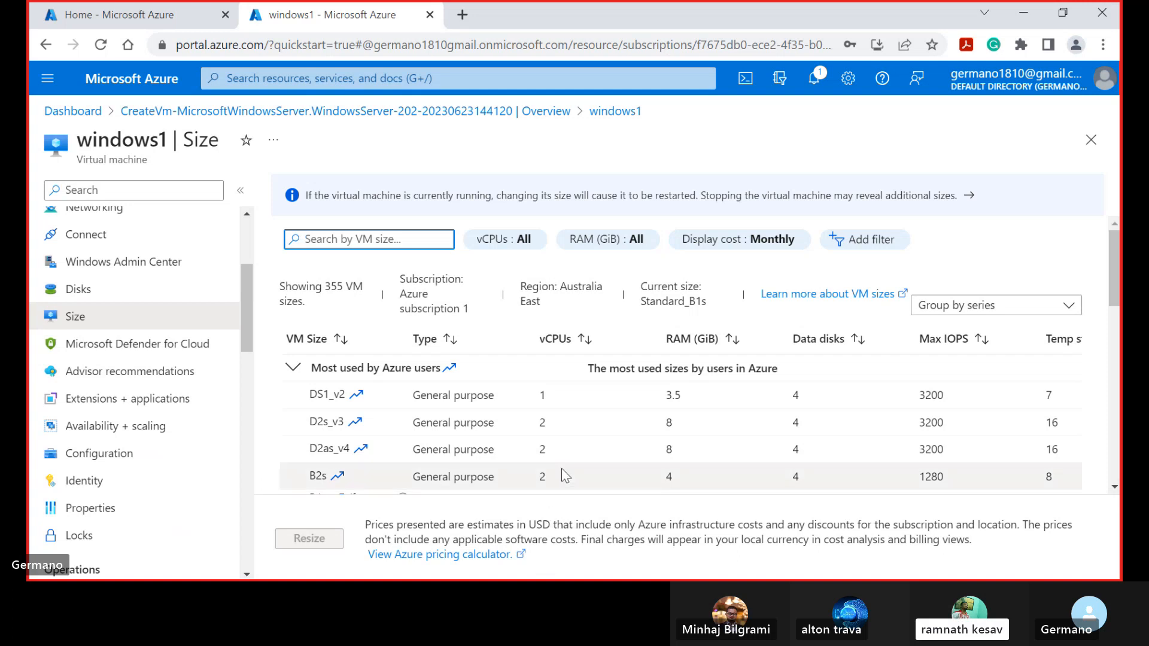
{"action": "scroll", "coordinate": [566, 475], "scroll_direction": "down", "scroll_amount": 3}
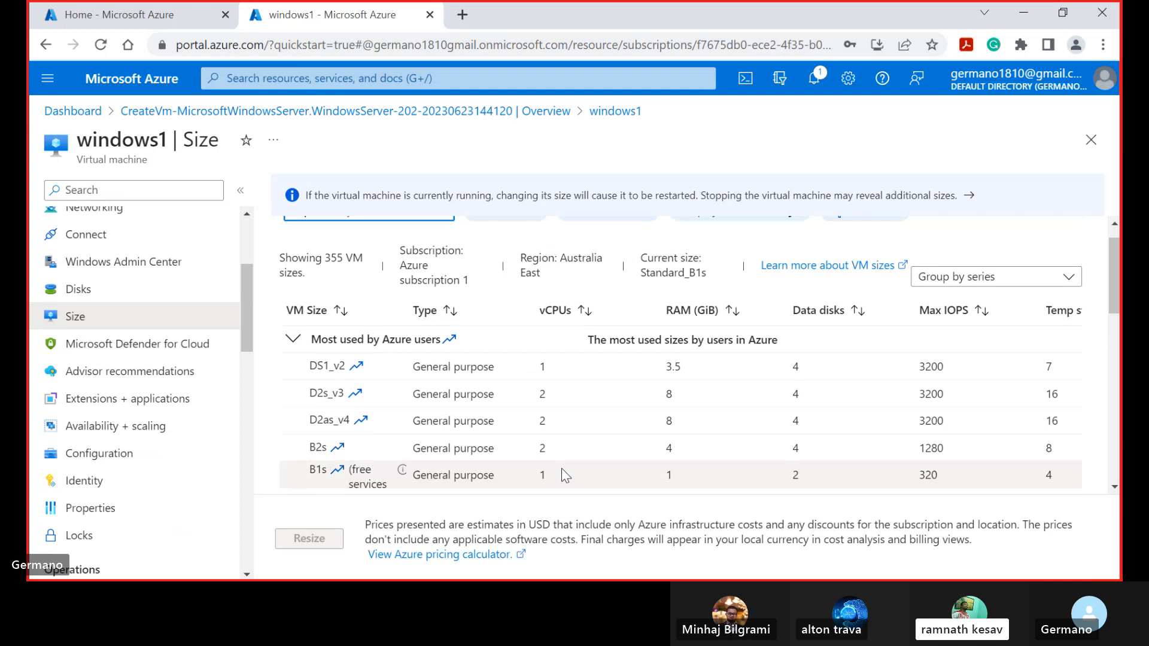
{"action": "scroll", "coordinate": [565, 475], "scroll_direction": "down", "scroll_amount": 1}
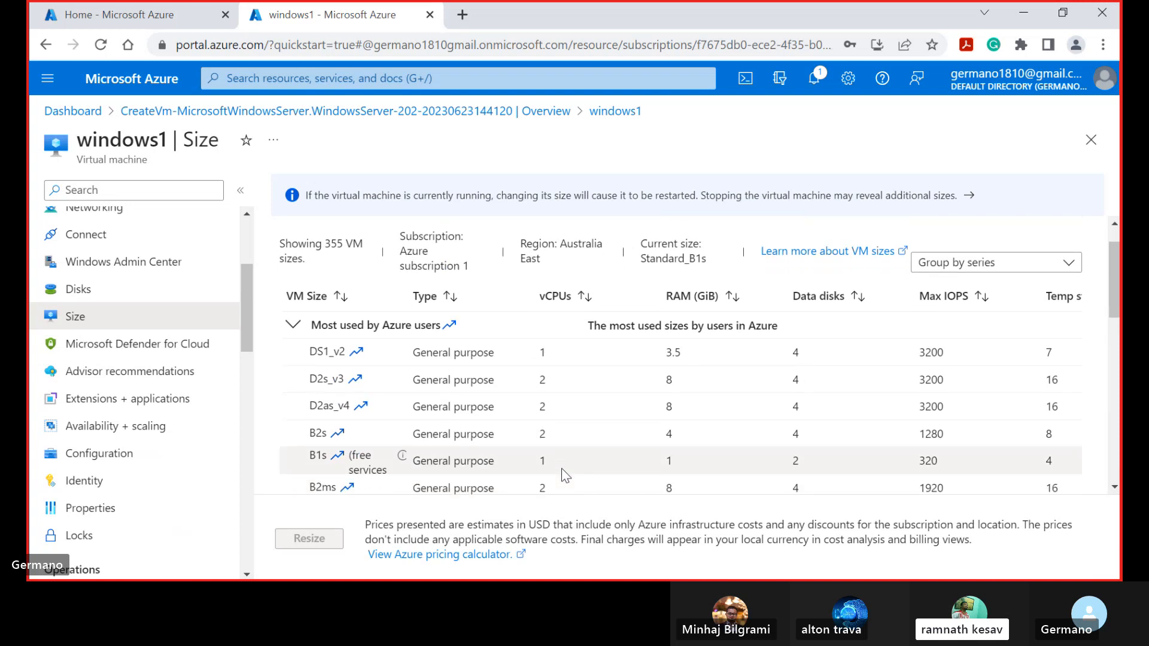
Review the remaining VM sizes, then the system-assigned identity and the licensing and proximity placement configuration of windows1.
{"action": "scroll", "coordinate": [565, 475], "scroll_direction": "down", "scroll_amount": 4}
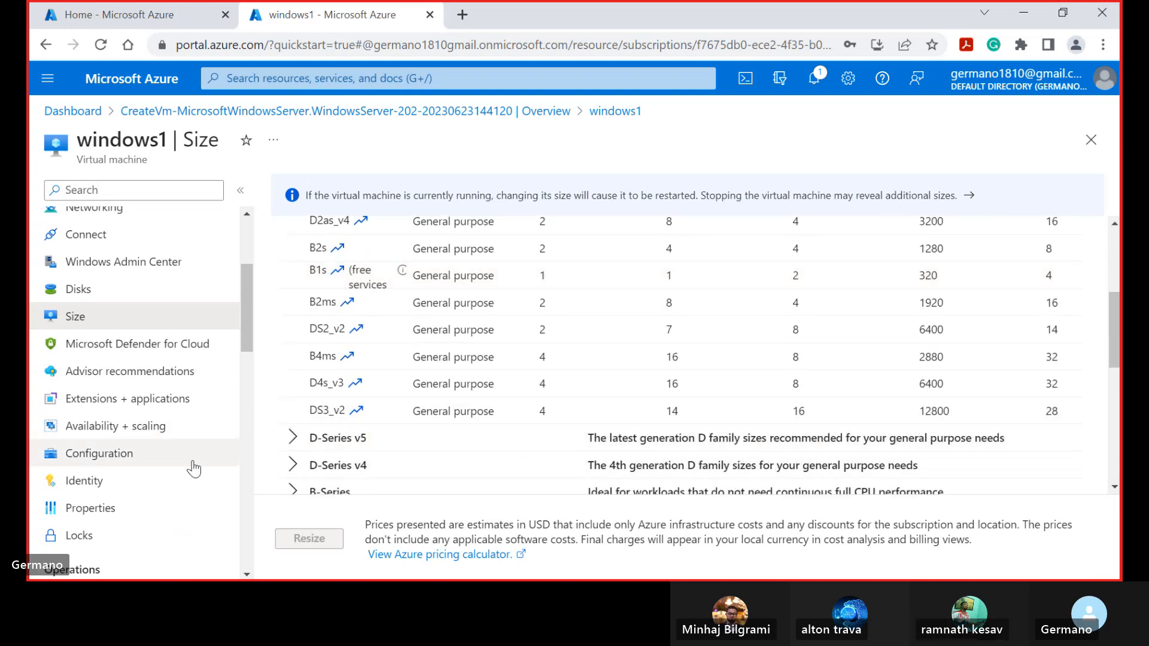
{"action": "left_click", "coordinate": [117, 482]}
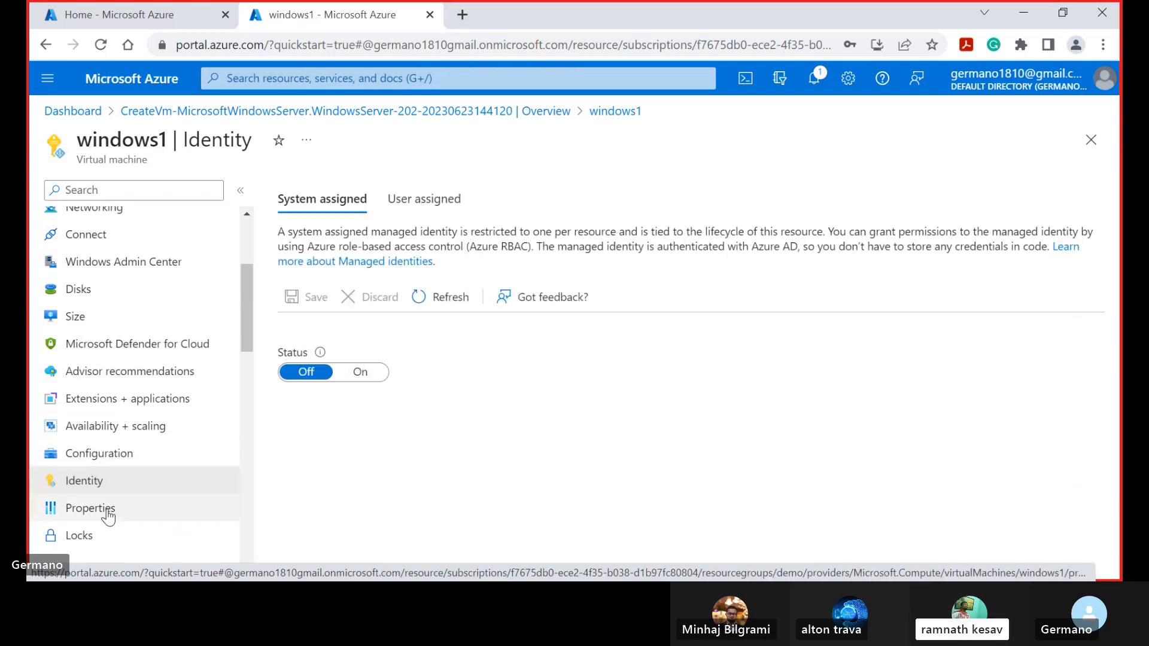
{"action": "scroll", "coordinate": [108, 513], "scroll_direction": "down", "scroll_amount": 1}
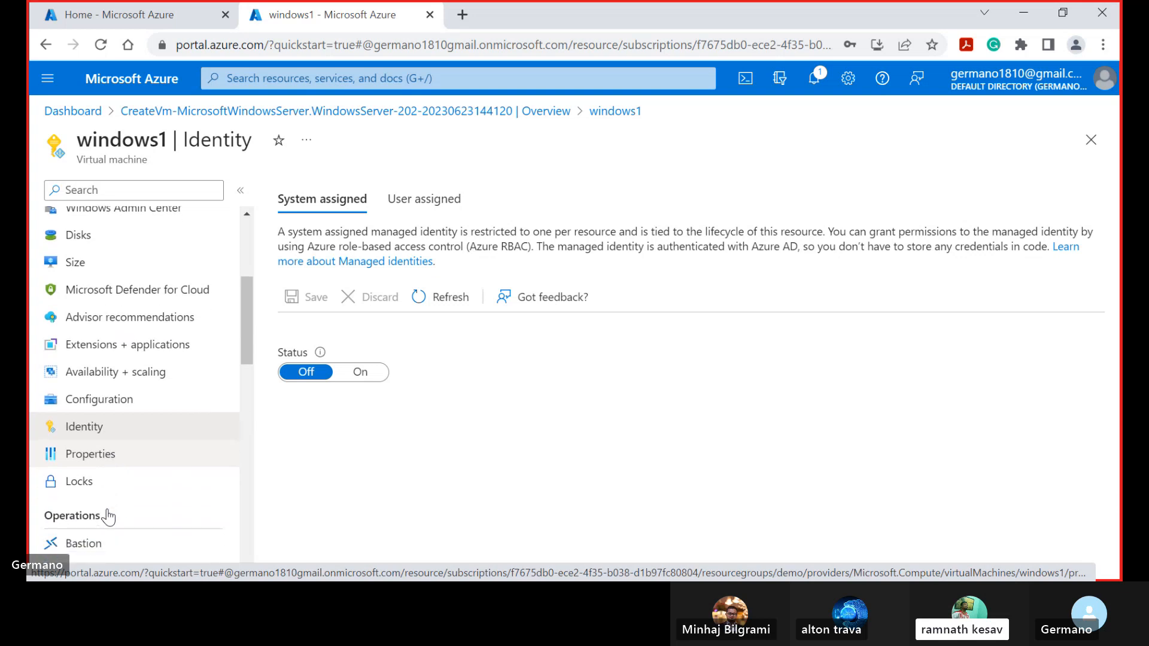
{"action": "left_click", "coordinate": [127, 409]}
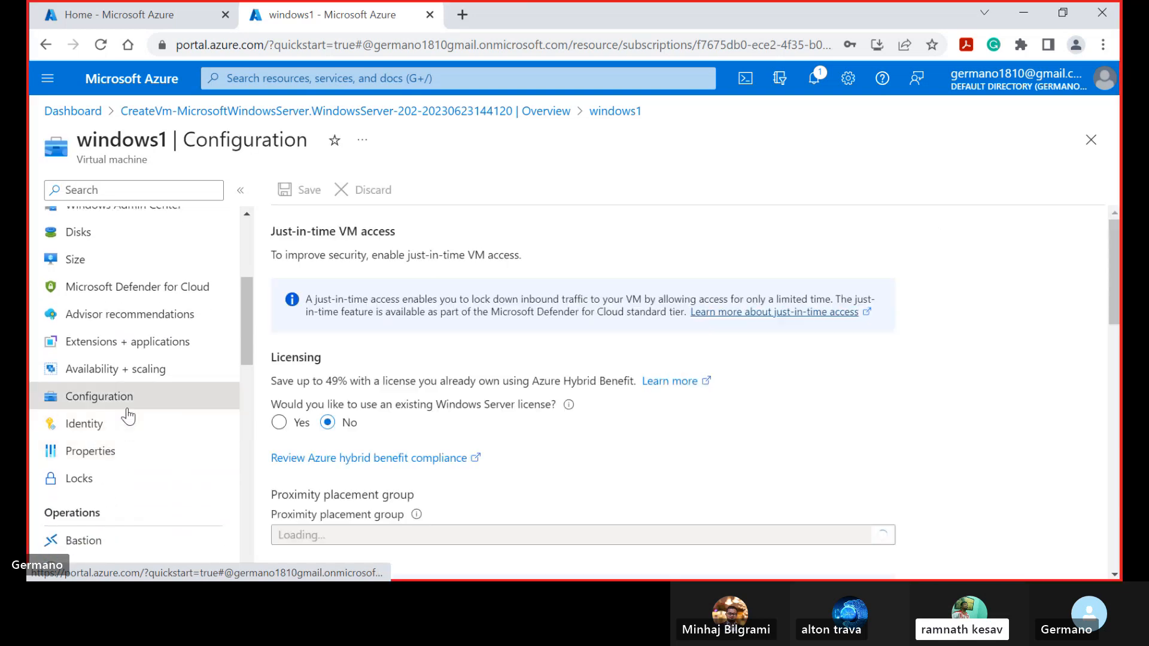
{"action": "scroll", "coordinate": [453, 436], "scroll_direction": "down", "scroll_amount": 1}
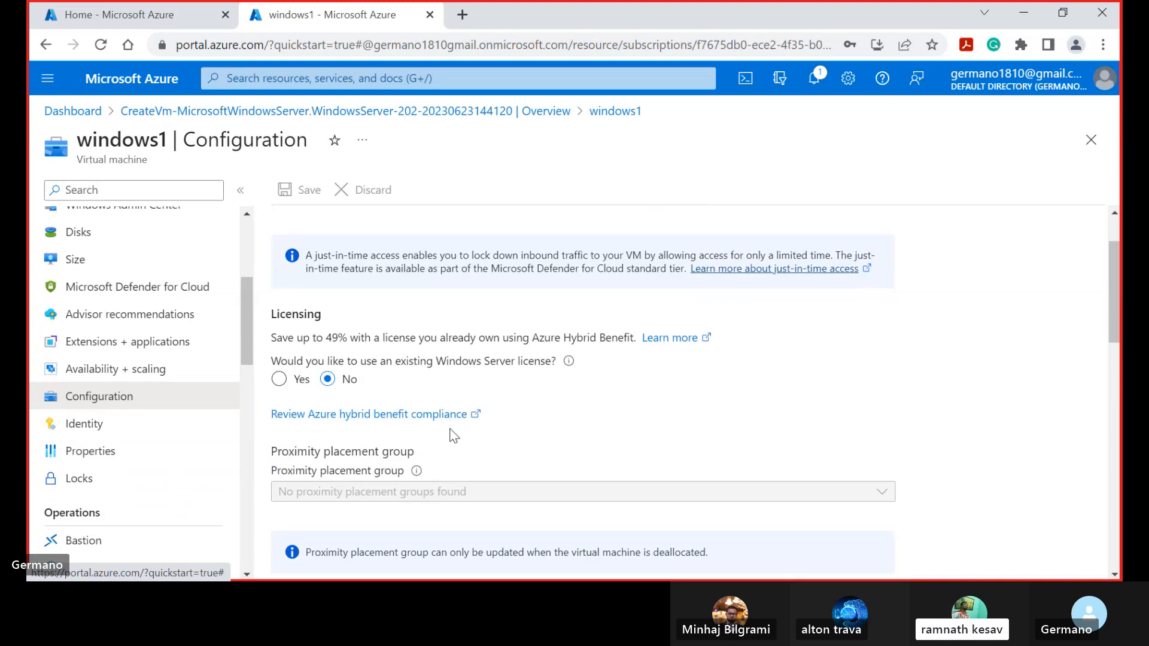
{"action": "scroll", "coordinate": [453, 436], "scroll_direction": "down", "scroll_amount": 1}
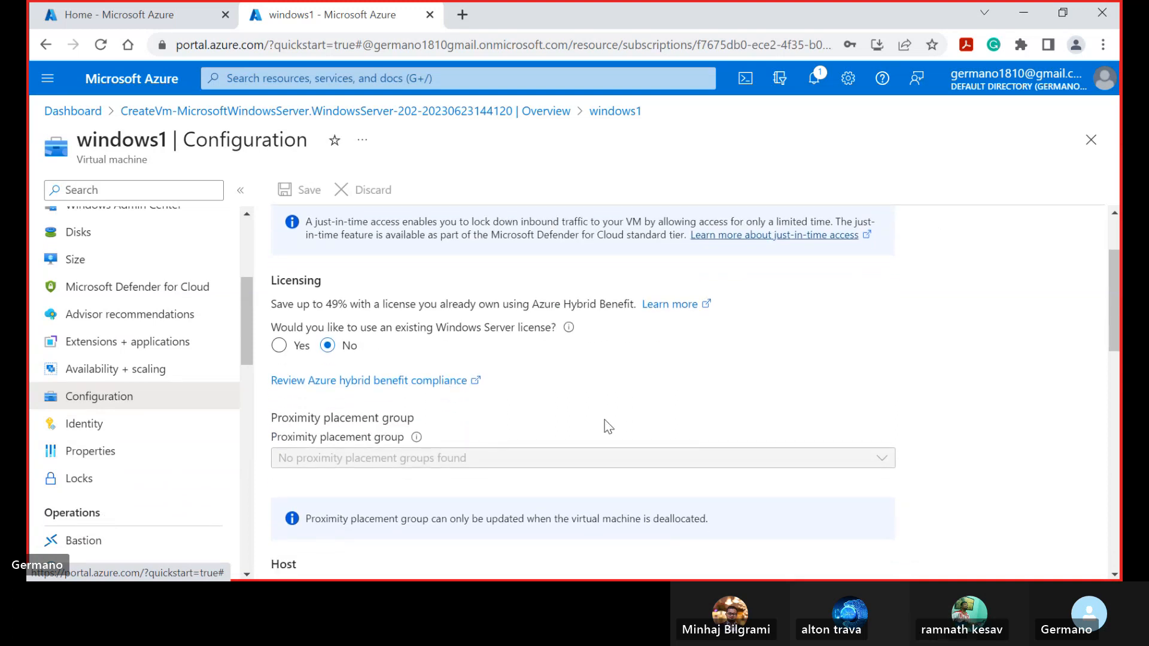
Check the resource locks on windows1 and look through its available operations, such as Bastion, auto-shutdown and backup.
{"action": "left_click", "coordinate": [111, 483]}
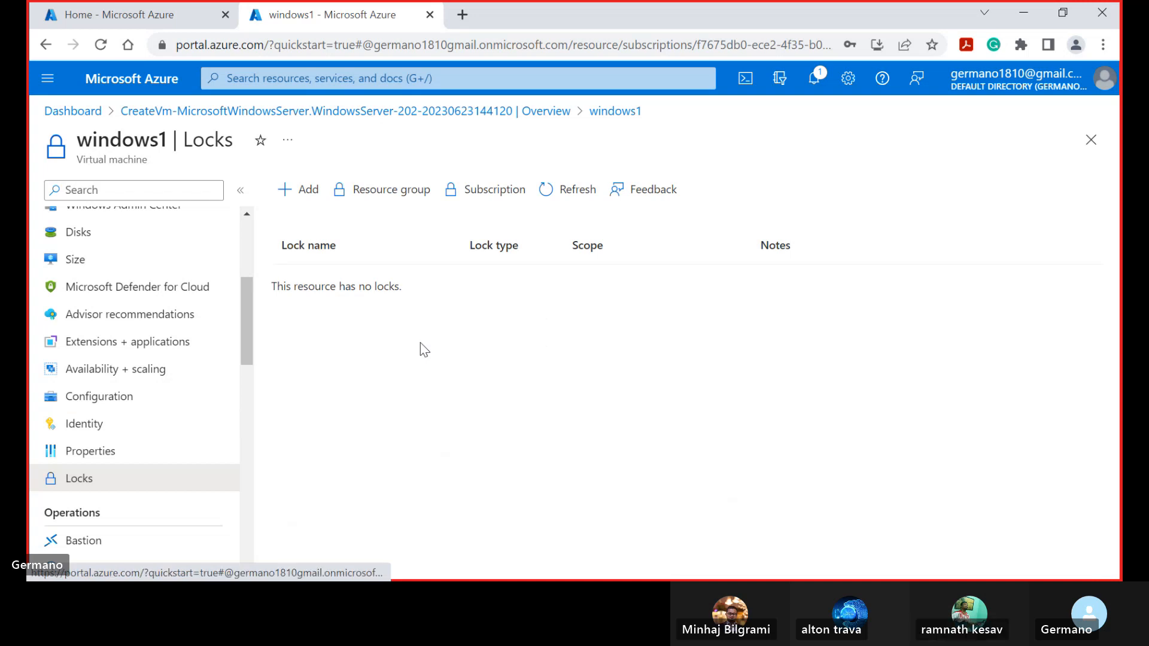
{"action": "scroll", "coordinate": [125, 434], "scroll_direction": "down", "scroll_amount": 4}
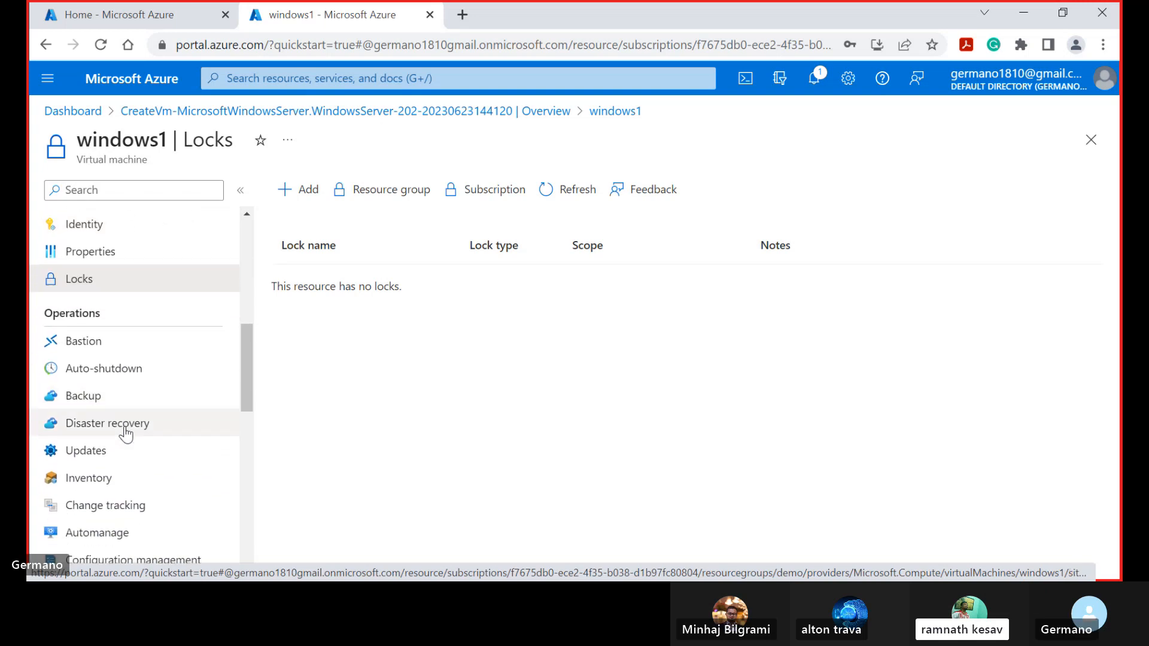
{"action": "scroll", "coordinate": [186, 367], "scroll_direction": "down", "scroll_amount": 3}
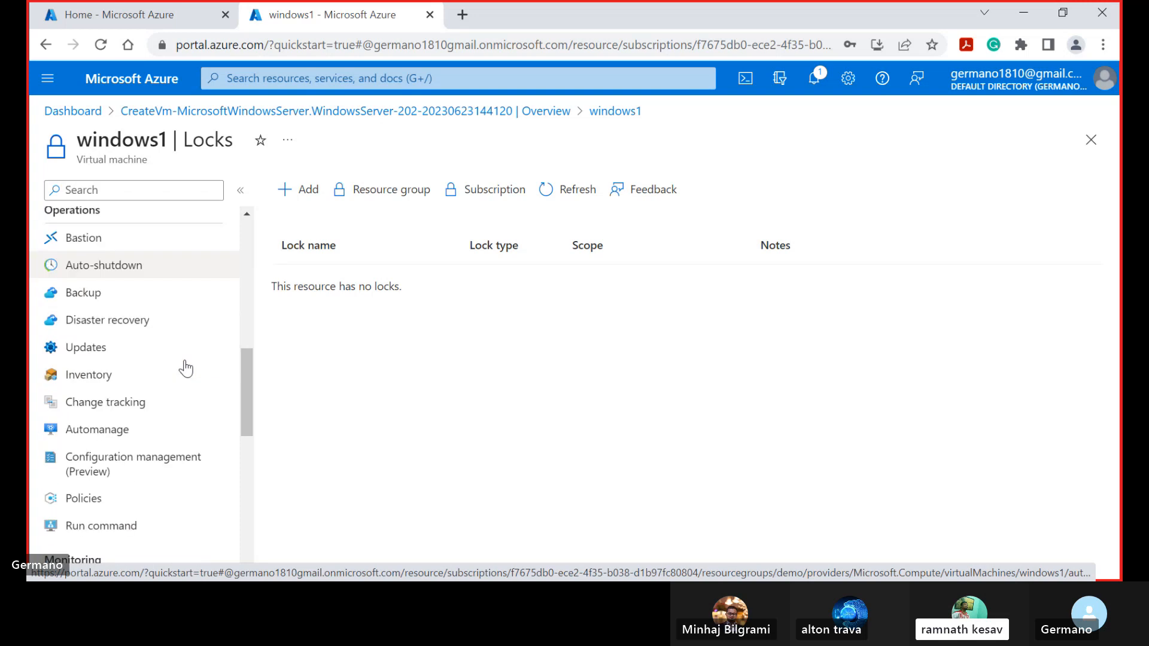
{"action": "scroll", "coordinate": [186, 367], "scroll_direction": "up", "scroll_amount": 2}
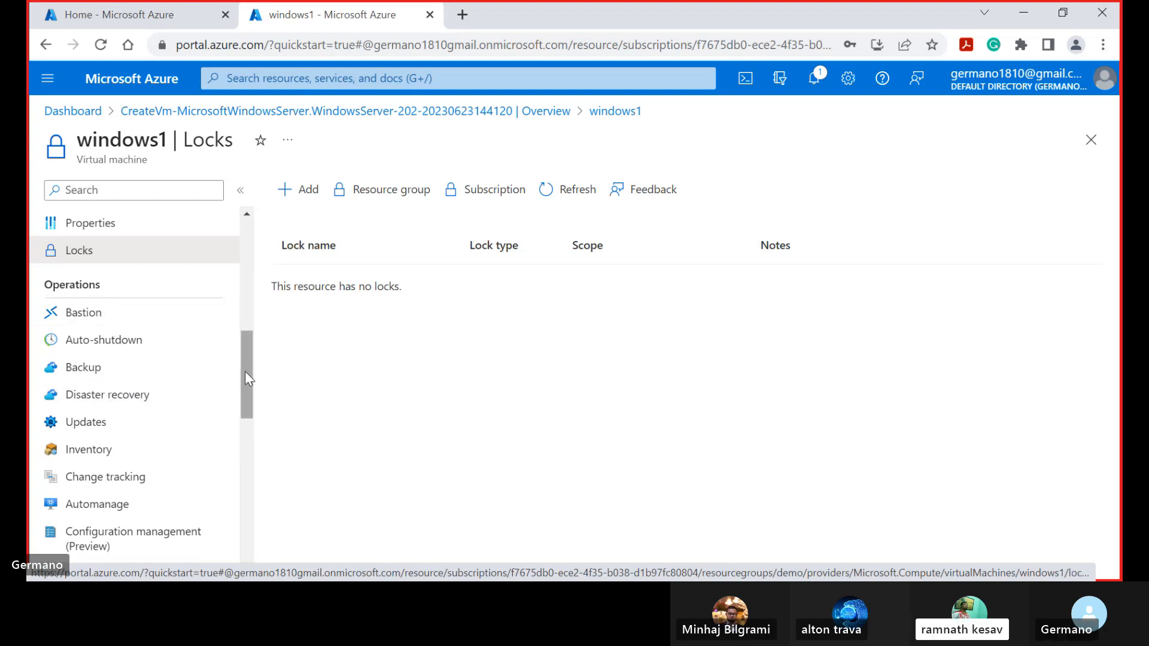
{"action": "left_click_drag", "start_coordinate": [246, 371], "coordinate": [245, 372]}
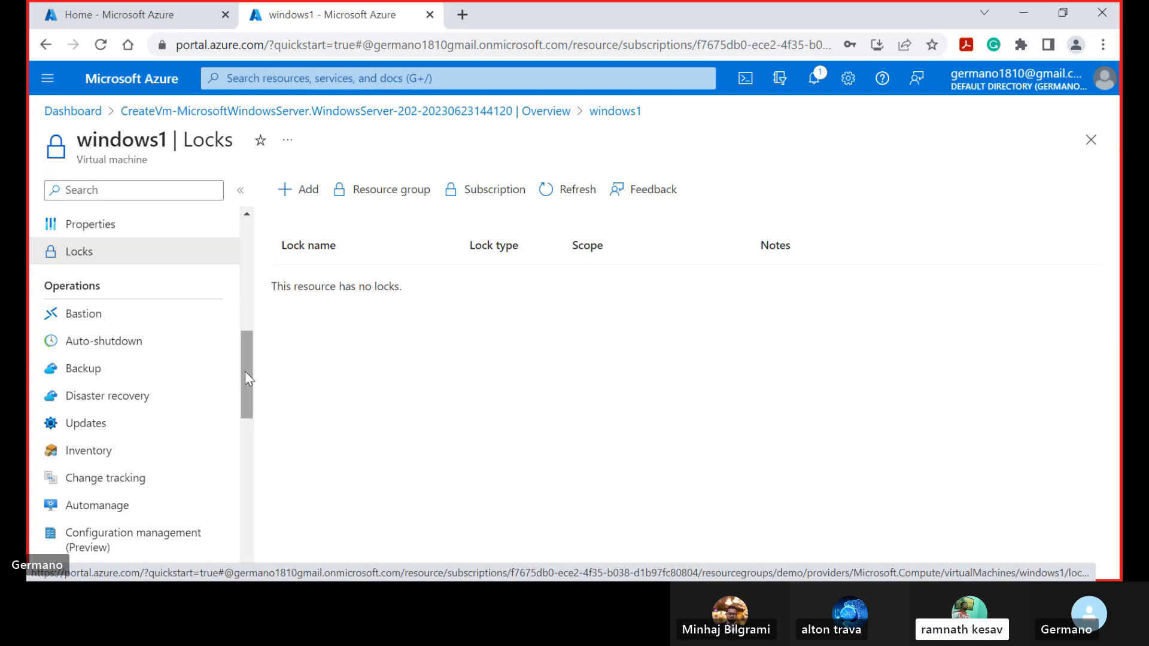
{"action": "left_click_drag", "start_coordinate": [249, 378], "coordinate": [254, 246]}
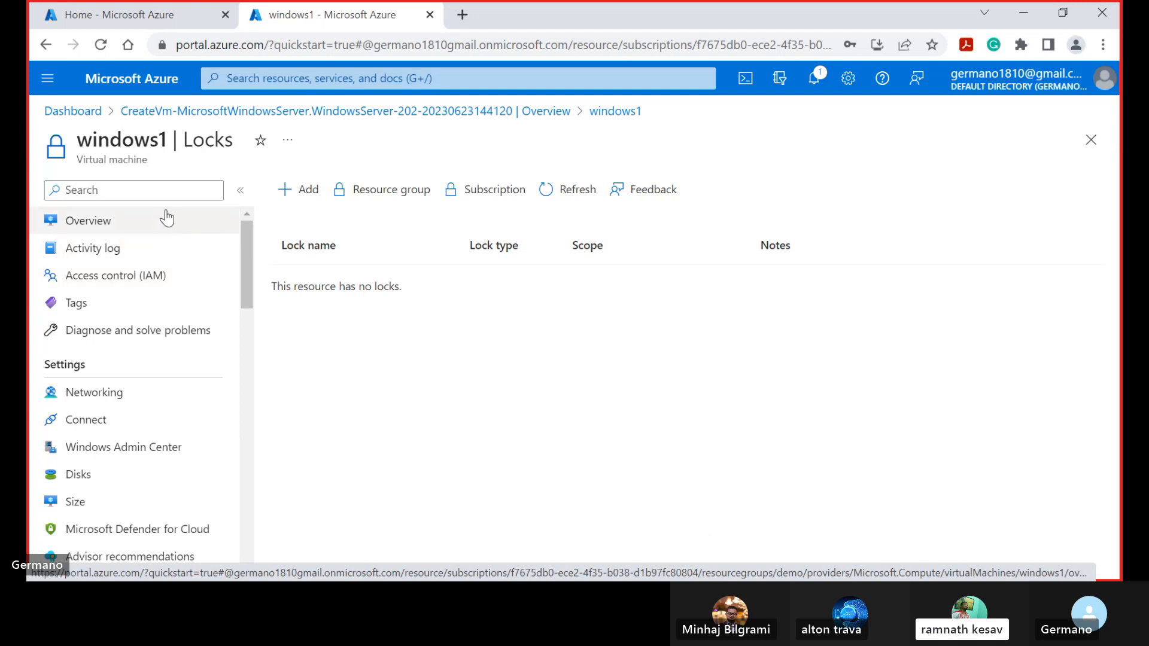
Download the RDP file for windows1 using its public IP address and port 3389.
{"action": "left_click", "coordinate": [103, 432]}
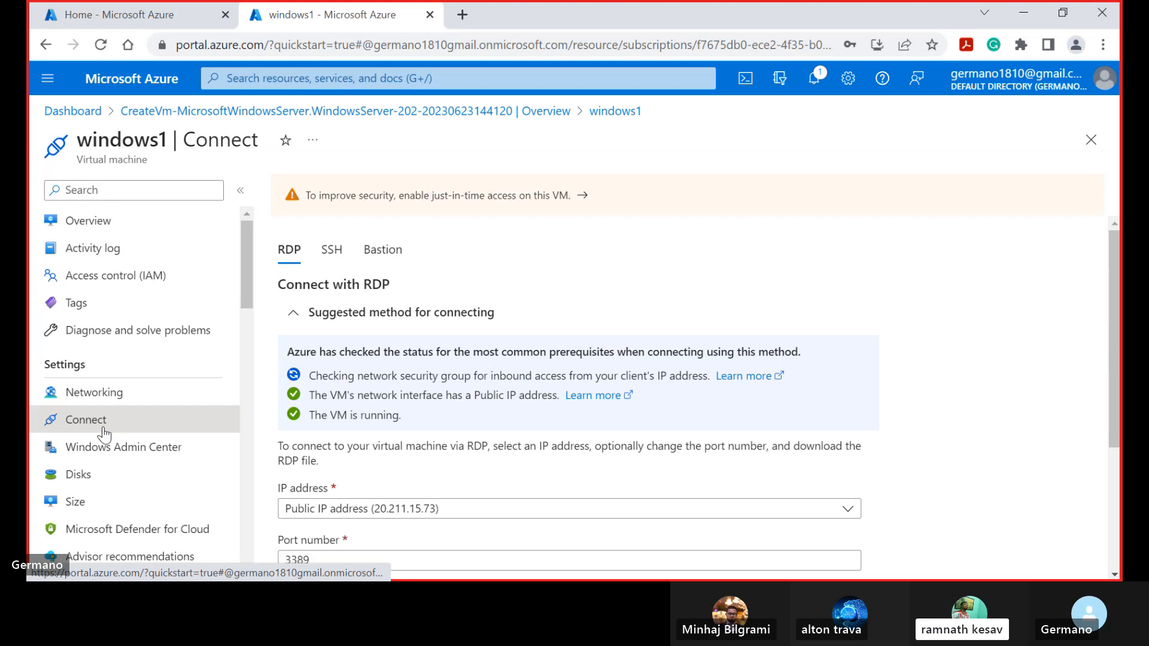
{"action": "scroll", "coordinate": [770, 346], "scroll_direction": "down", "scroll_amount": 3}
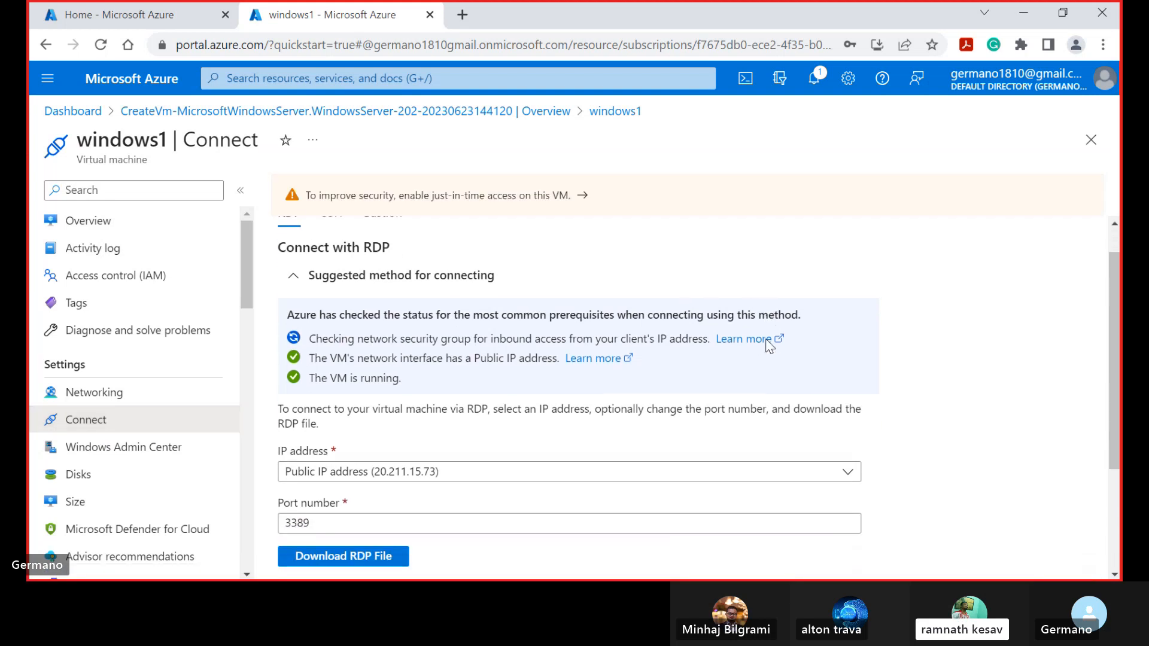
{"action": "scroll", "coordinate": [769, 345], "scroll_direction": "down", "scroll_amount": 1}
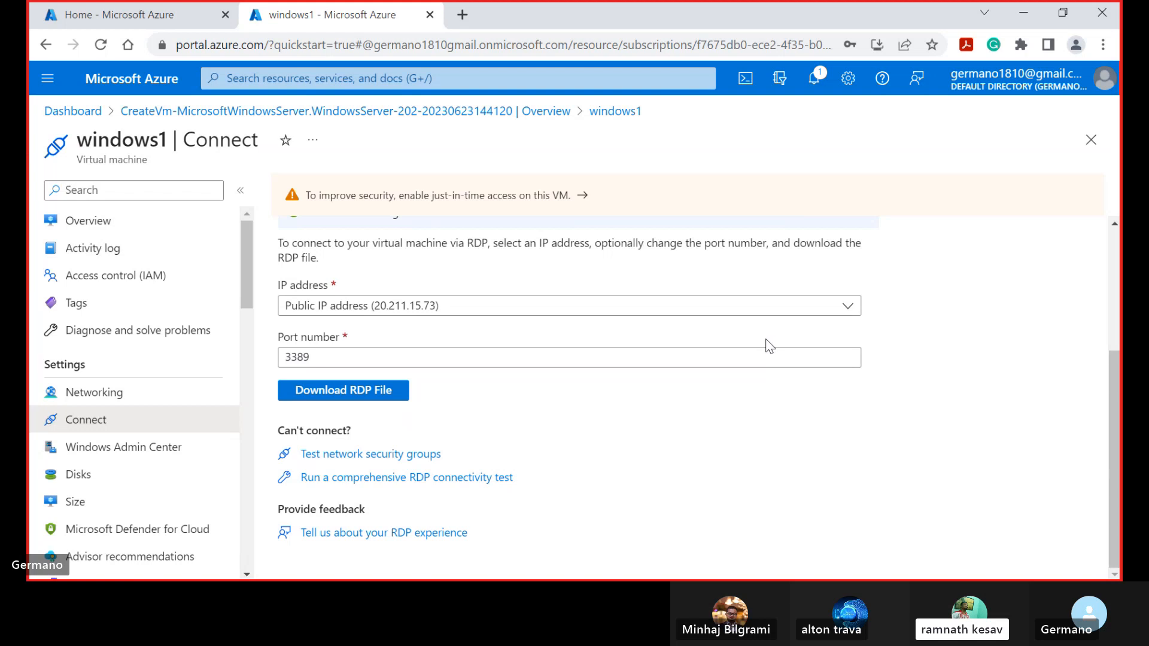
{"action": "left_click", "coordinate": [368, 400]}
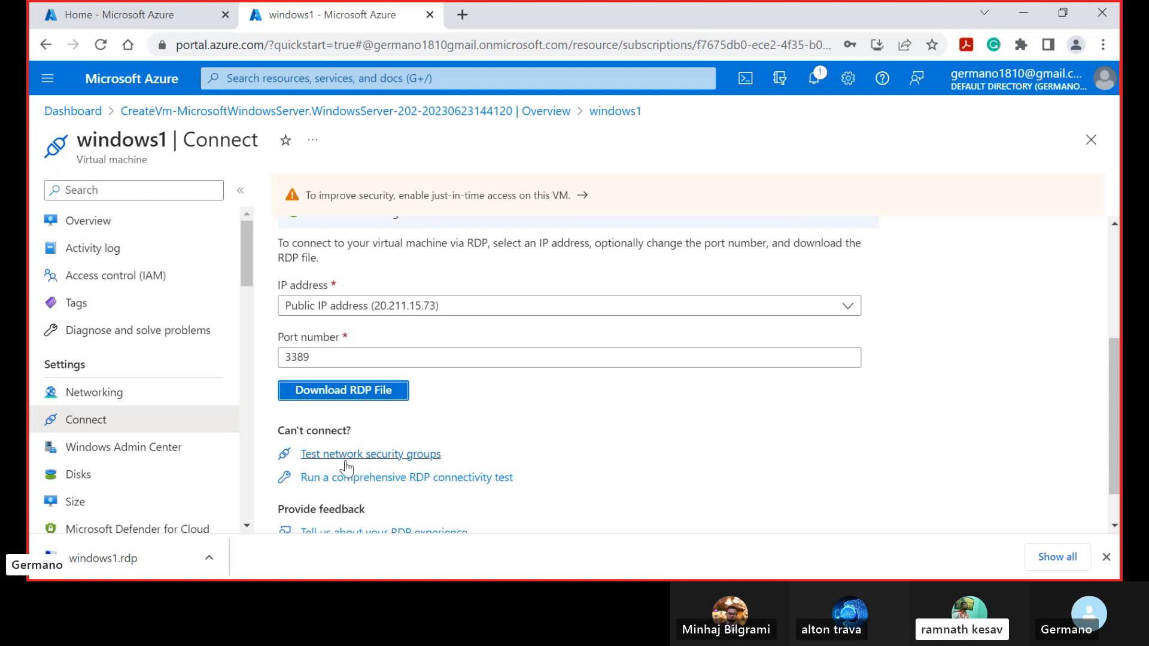
Open the downloaded windows1.rdp file, accept the connection prompts and minimize the Skype window covering the remote session.
{"action": "left_click", "coordinate": [111, 562]}
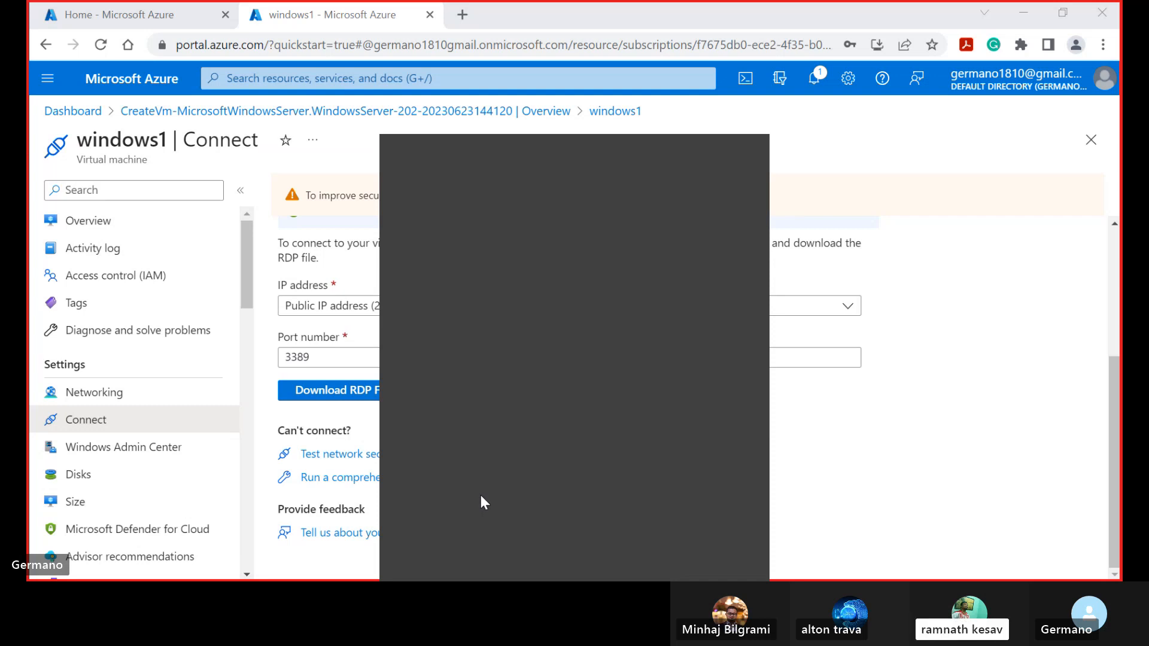
{"action": "left_click", "coordinate": [485, 547]}
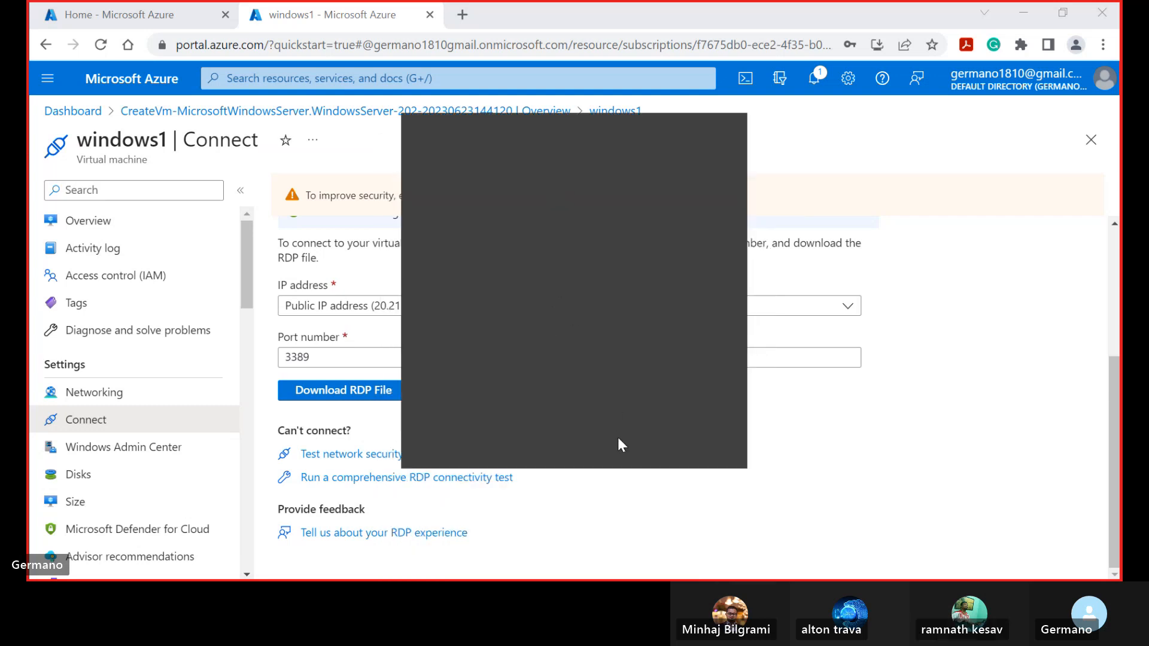
{"action": "left_click", "coordinate": [619, 444]}
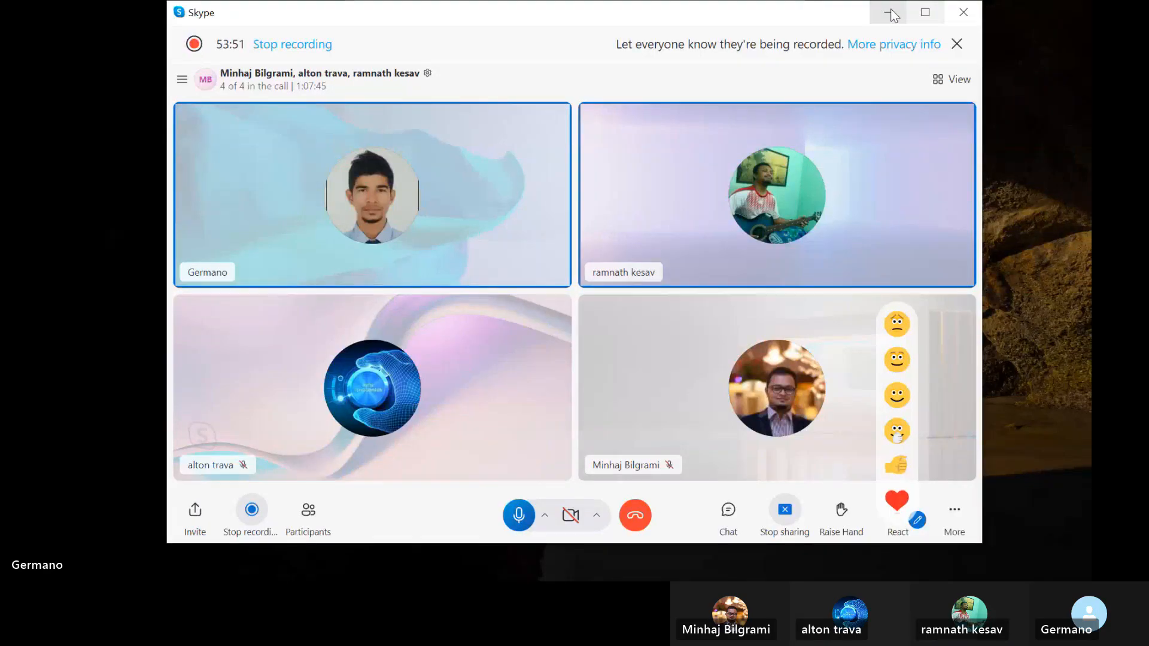
{"action": "left_click", "coordinate": [889, 11]}
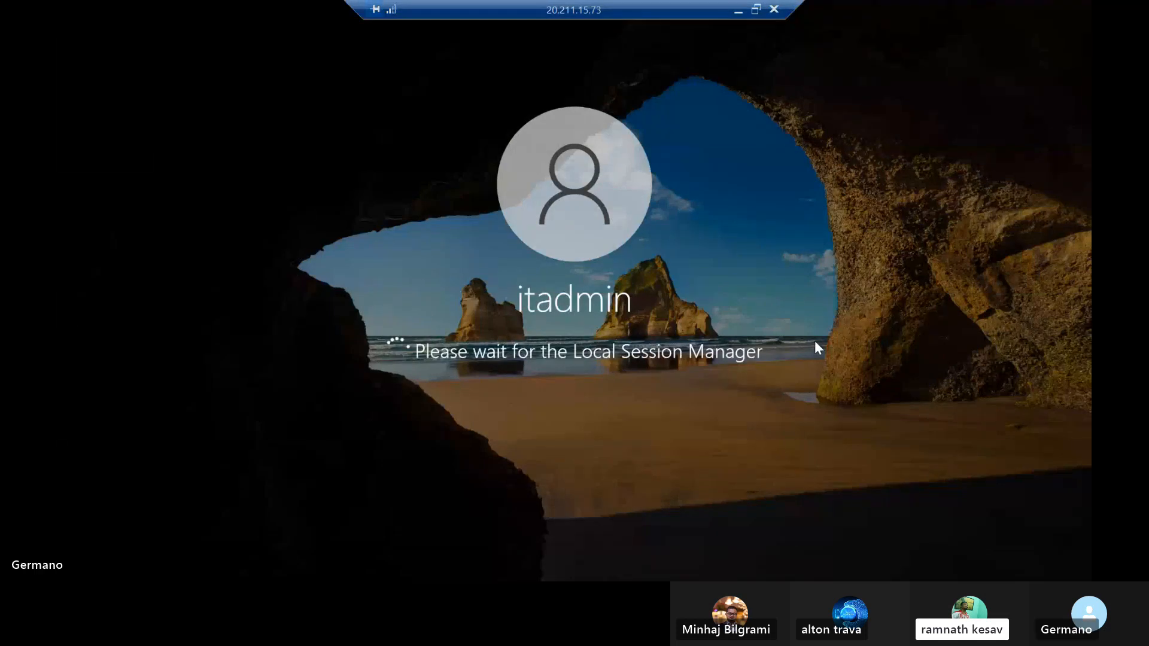
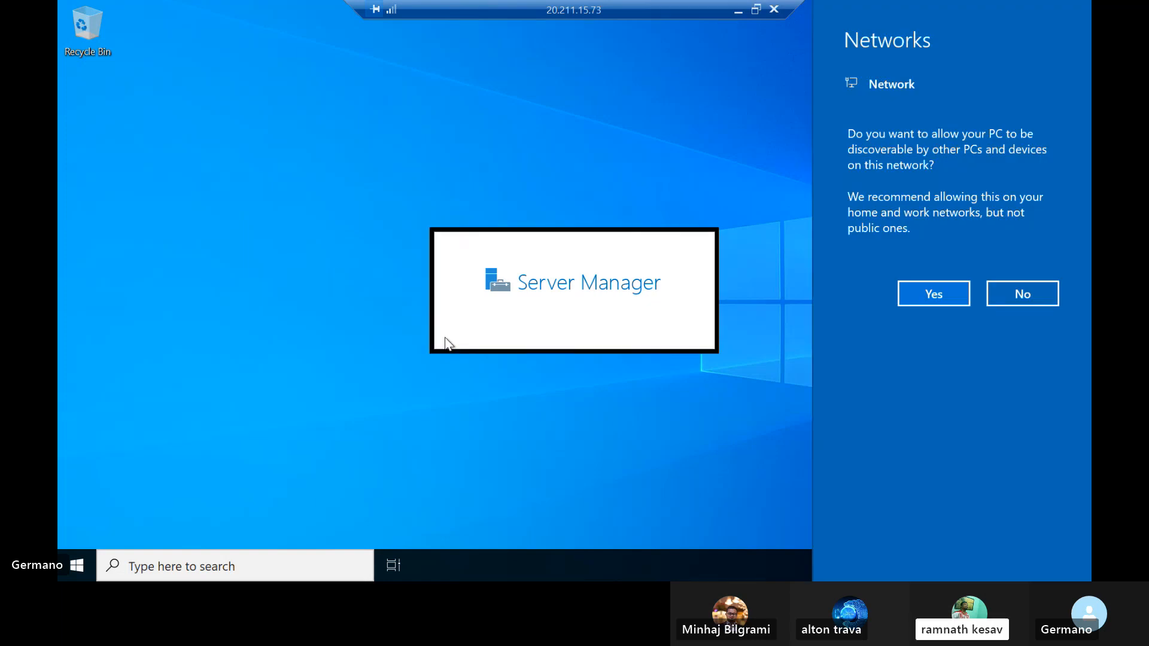
Allow the server to be discoverable on the network, dismiss the Windows Admin Center announcement and look over the Server Manager dashboard.
{"action": "left_click", "coordinate": [947, 300]}
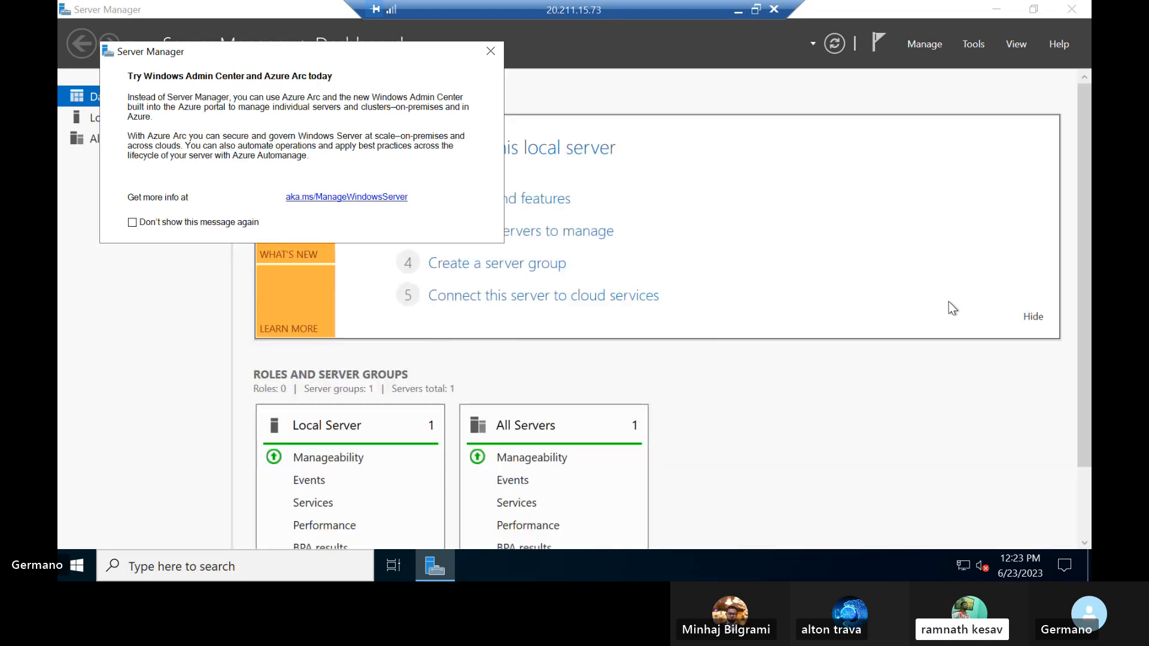
{"action": "left_click", "coordinate": [489, 52]}
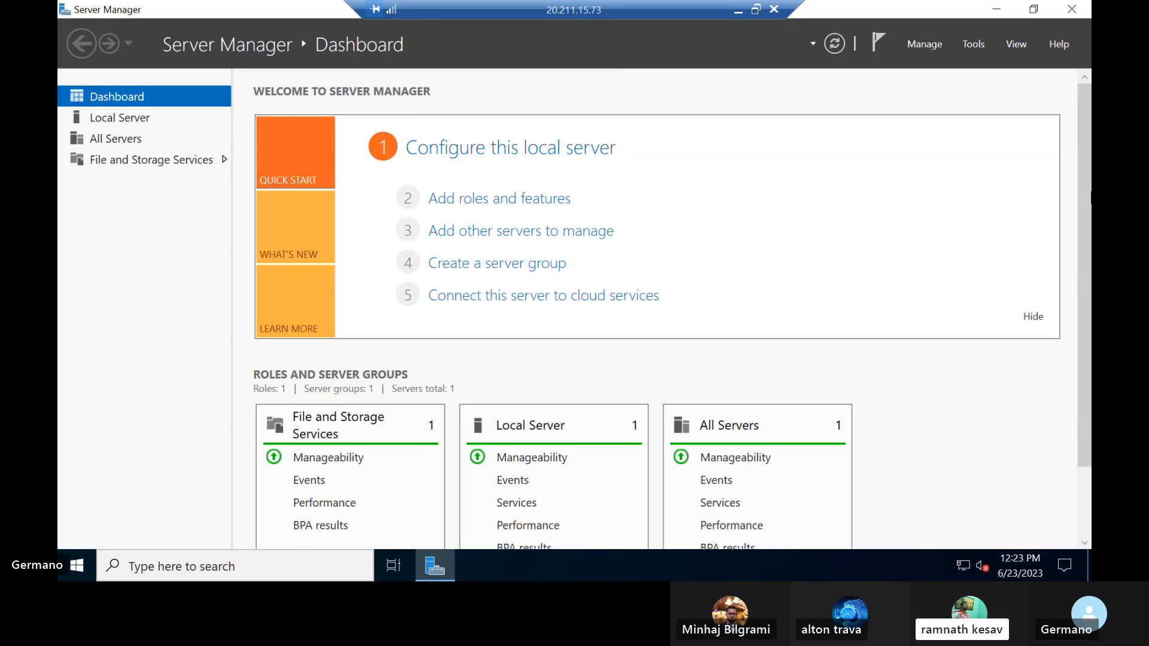
{"action": "scroll", "coordinate": [1088, 226], "scroll_direction": "down", "scroll_amount": 2}
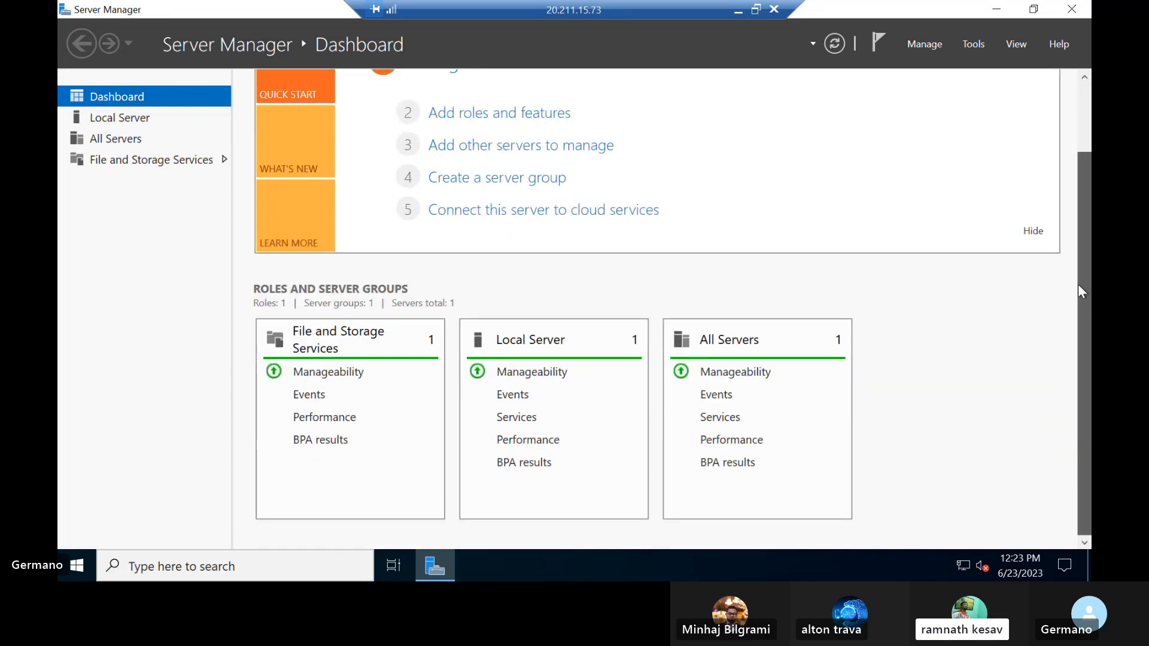
{"action": "scroll", "coordinate": [1071, 180], "scroll_direction": "up", "scroll_amount": 2}
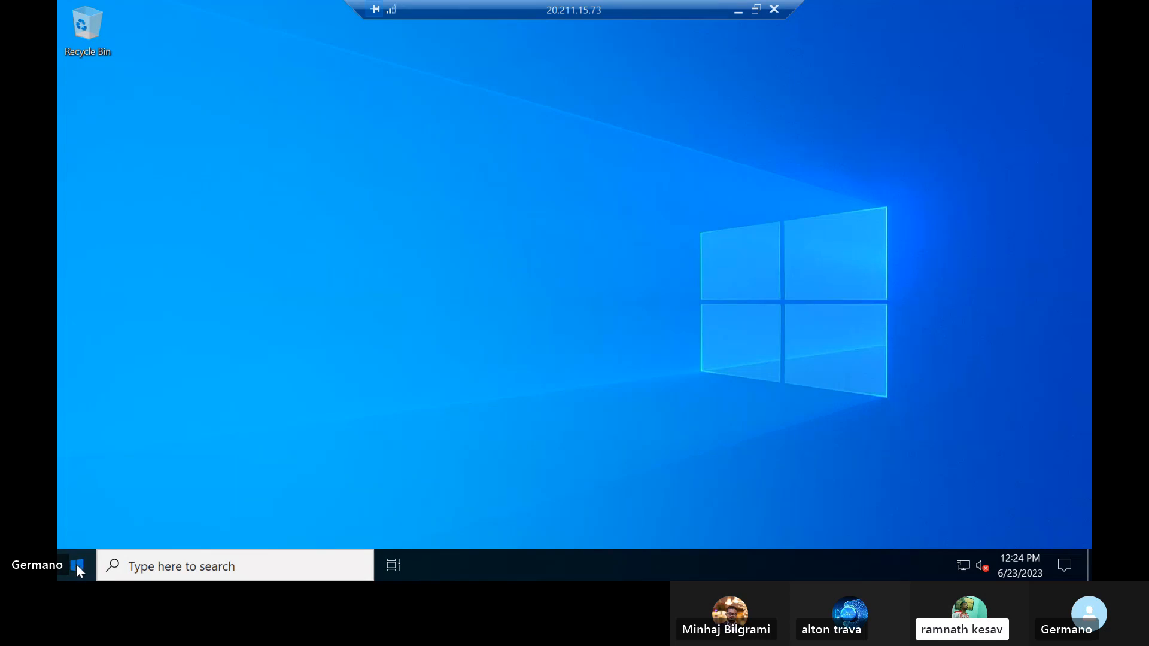
Shut down the remote server with the reason Other (Planned) and dismiss the session-ended message.
{"action": "left_click", "coordinate": [76, 563]}
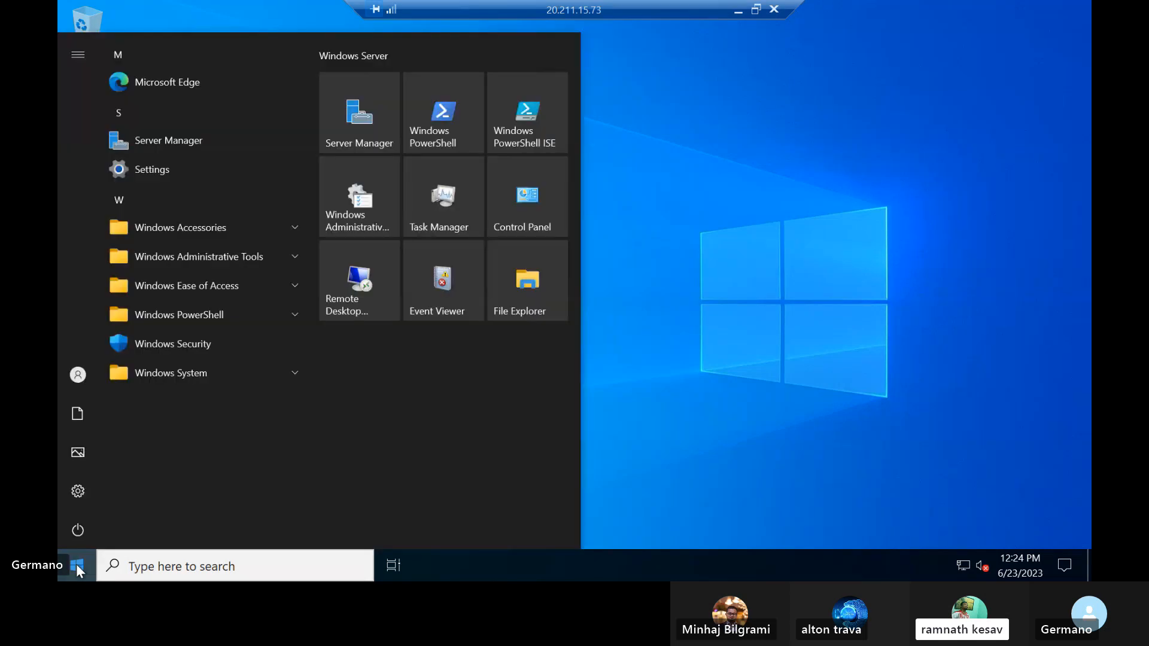
{"action": "left_click", "coordinate": [81, 530]}
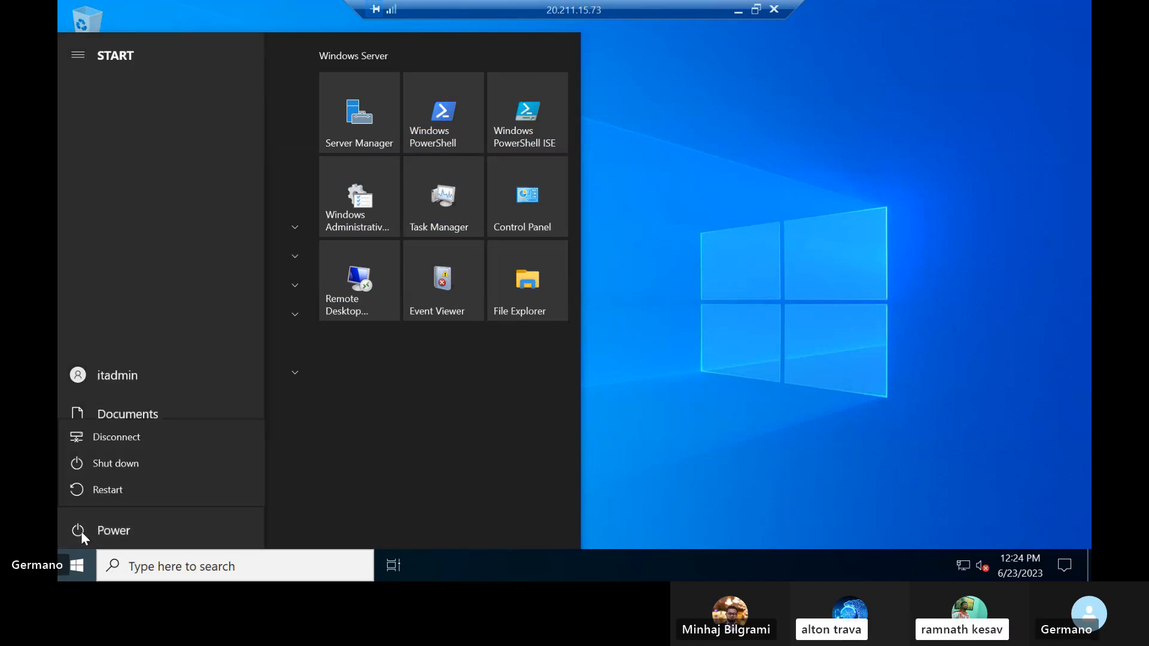
{"action": "left_click", "coordinate": [106, 469]}
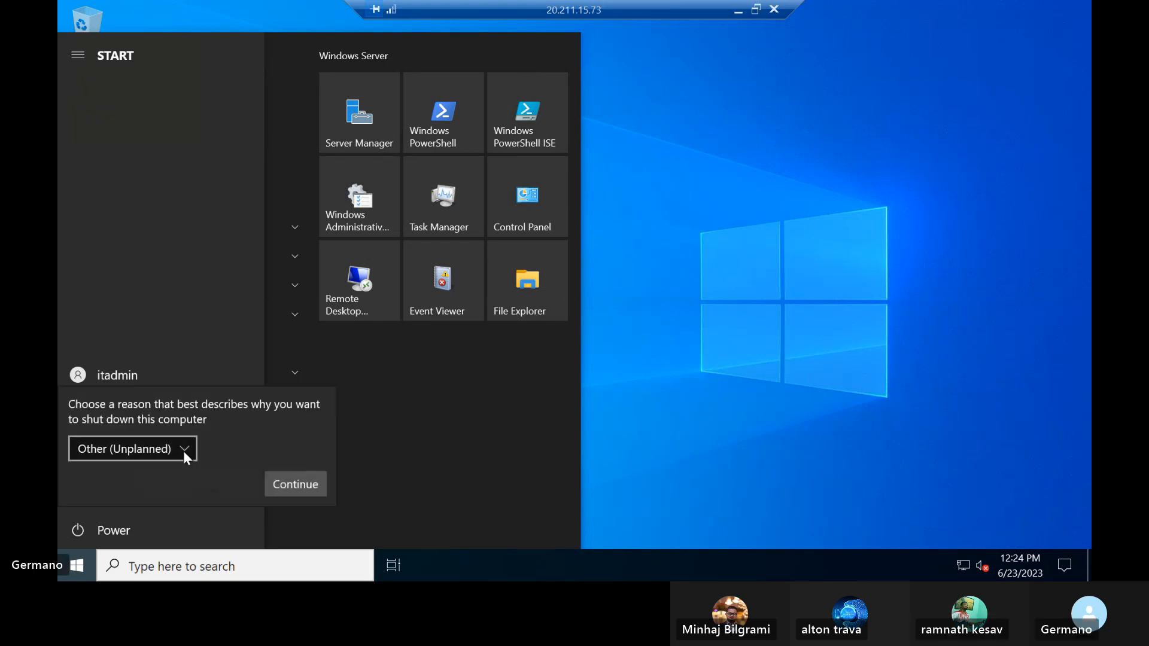
{"action": "left_click", "coordinate": [183, 450]}
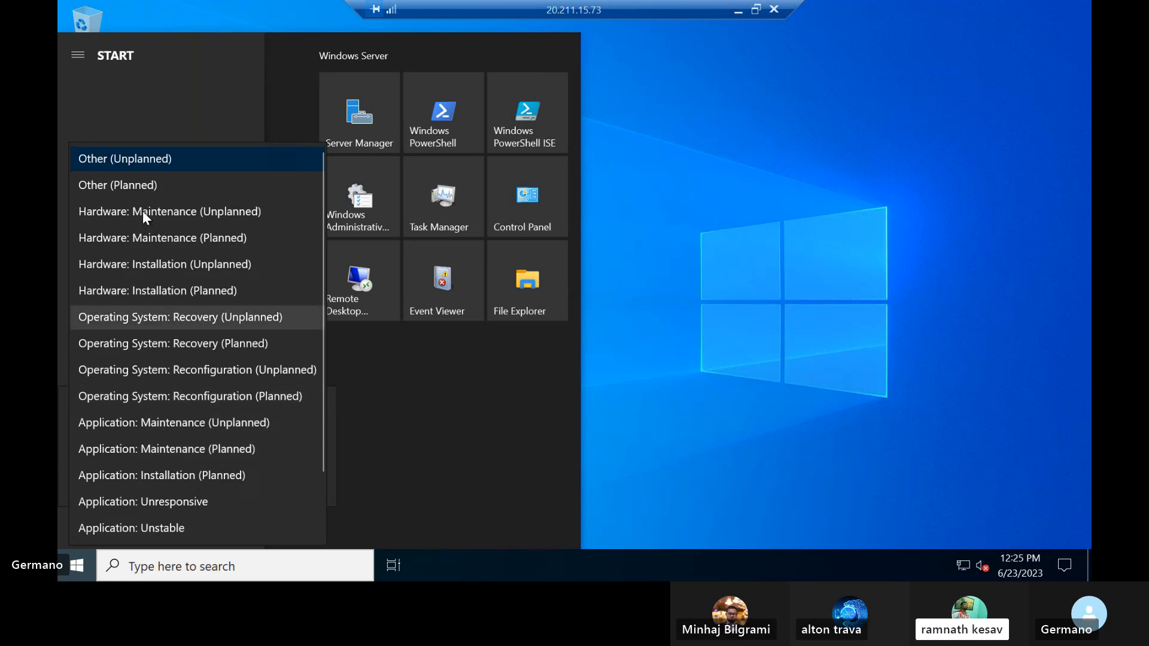
{"action": "left_click", "coordinate": [138, 183]}
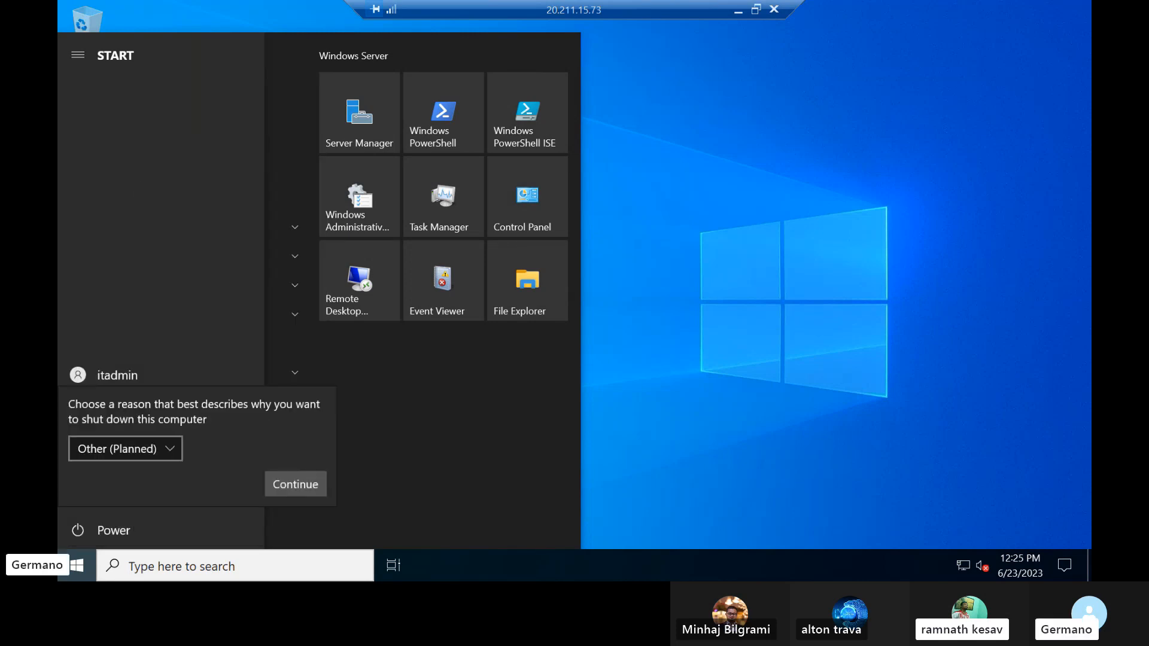
{"action": "left_click", "coordinate": [303, 480]}
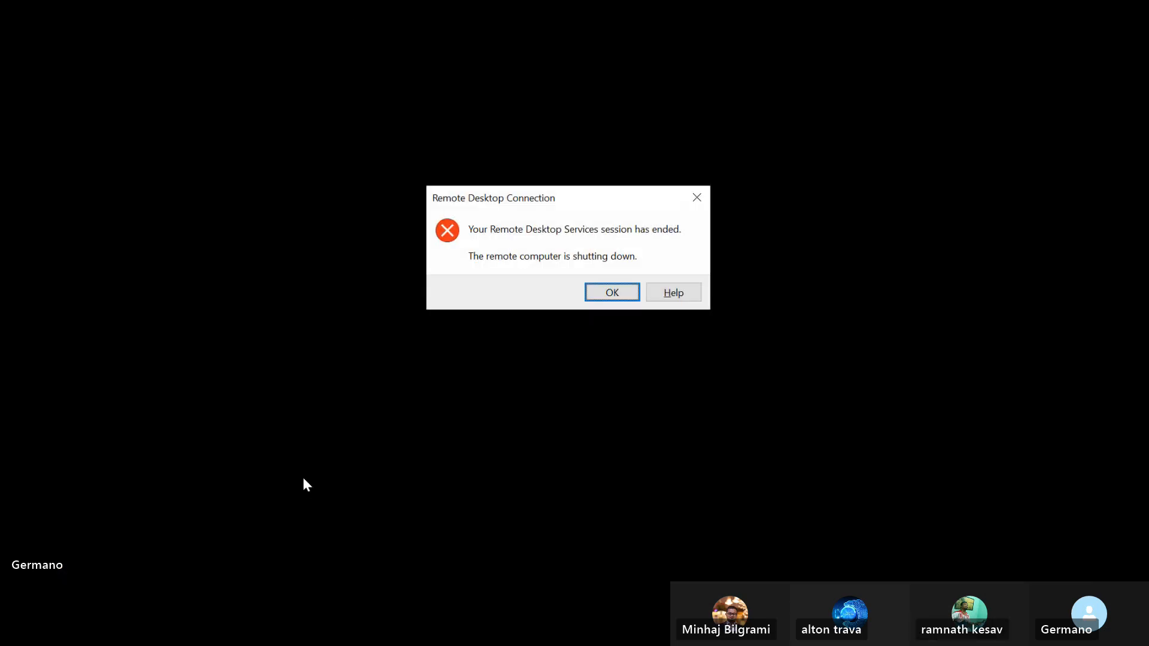
{"action": "left_click", "coordinate": [602, 300]}
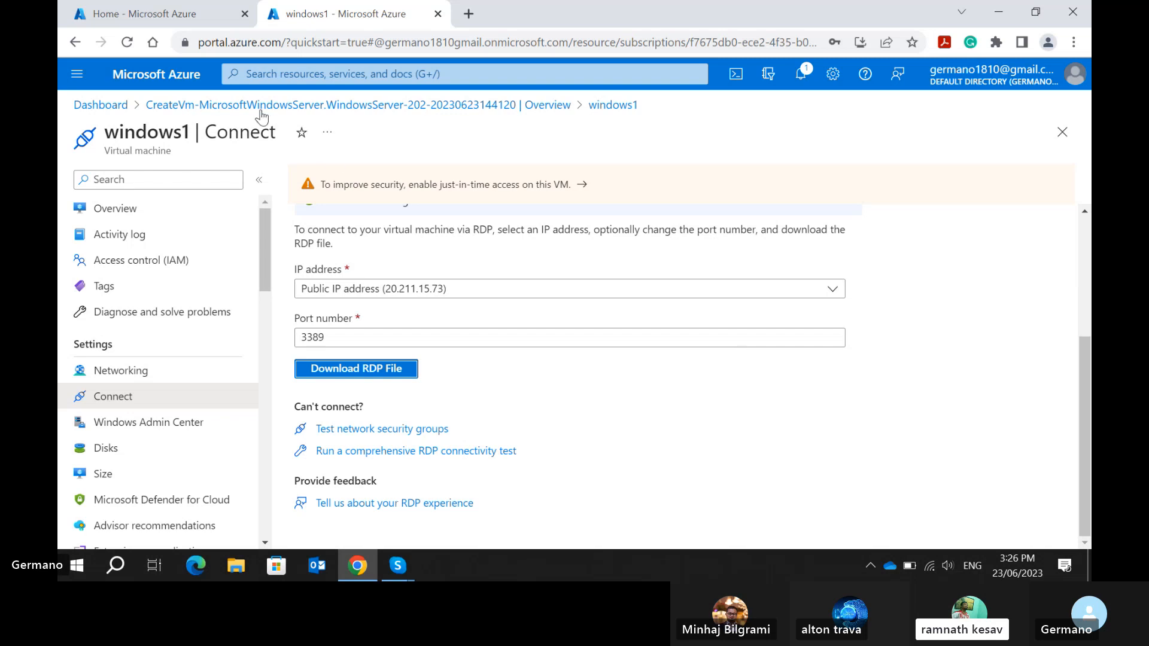
Return to the Azure dashboard and search for the Virtual machines service to open its list.
{"action": "left_click", "coordinate": [100, 106]}
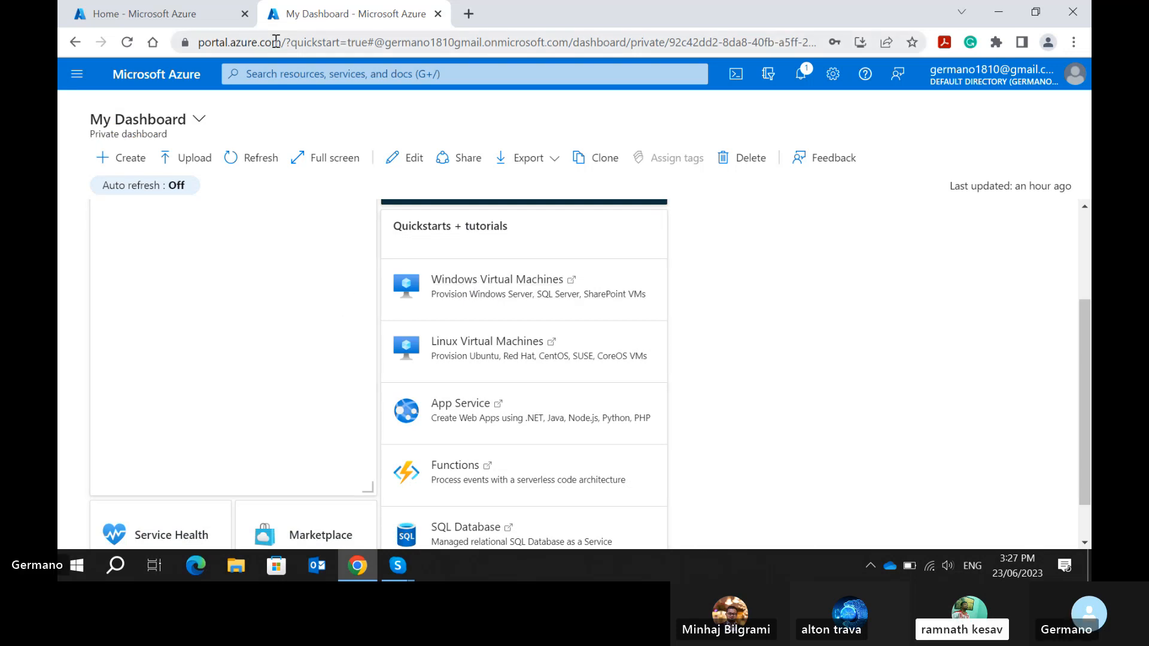
{"action": "left_click", "coordinate": [282, 76]}
{"action": "type", "text": "v"}
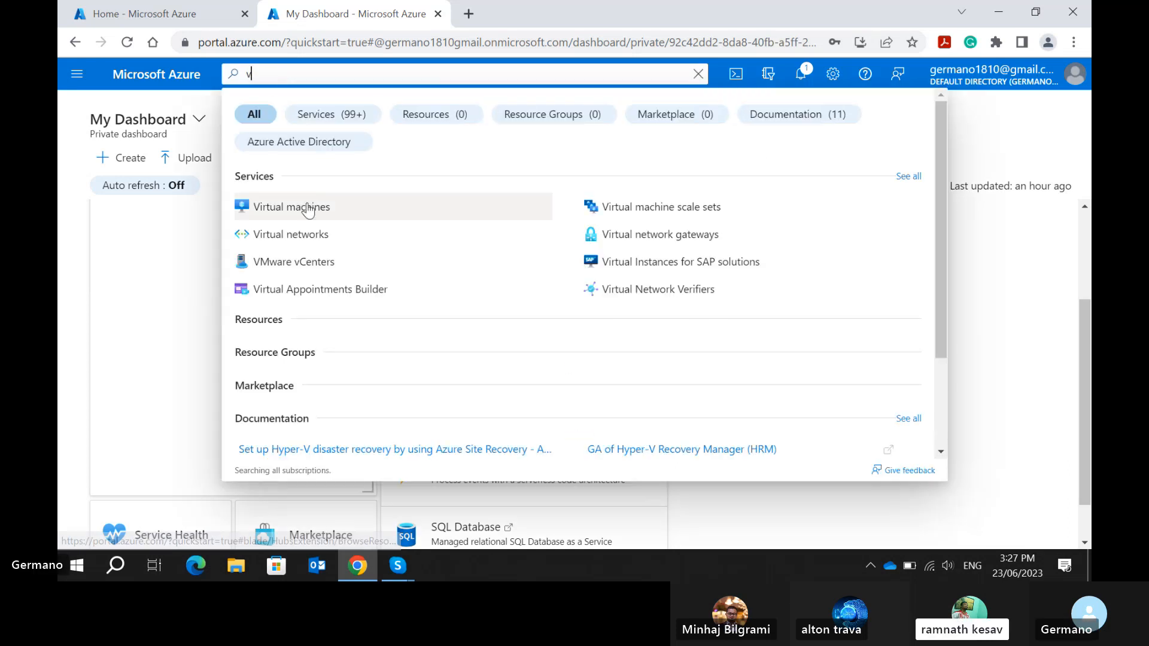
{"action": "left_click", "coordinate": [308, 208]}
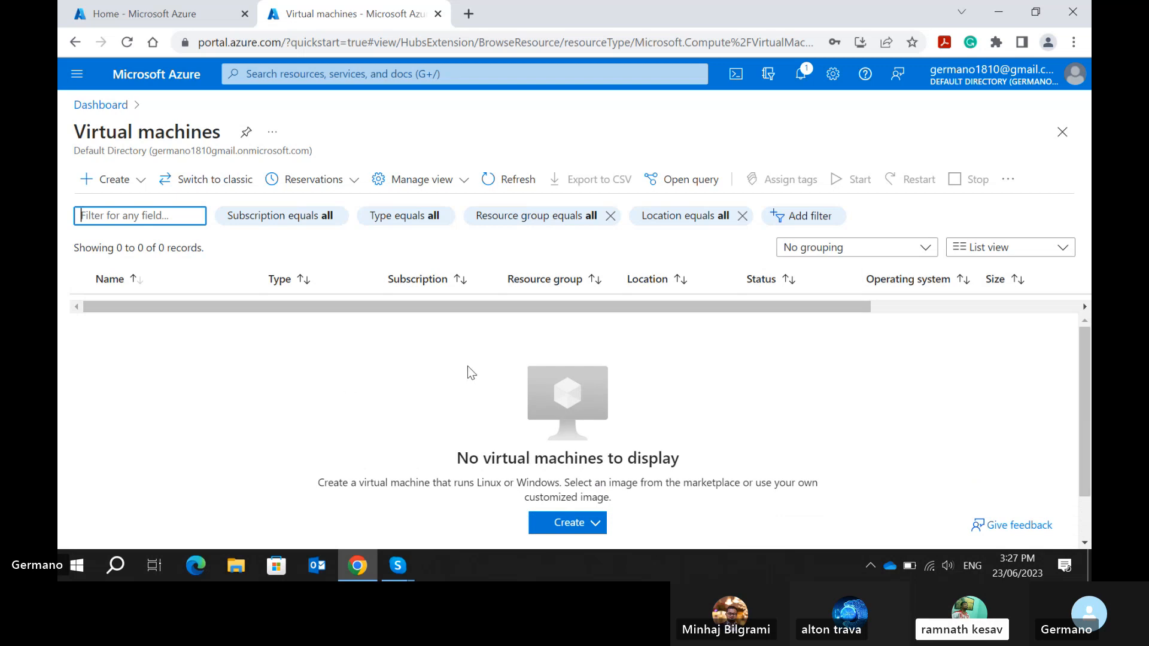
Refresh the Virtual machines list several times and look through it for the windows1 machine.
{"action": "scroll", "coordinate": [467, 366], "scroll_direction": "down", "scroll_amount": 1}
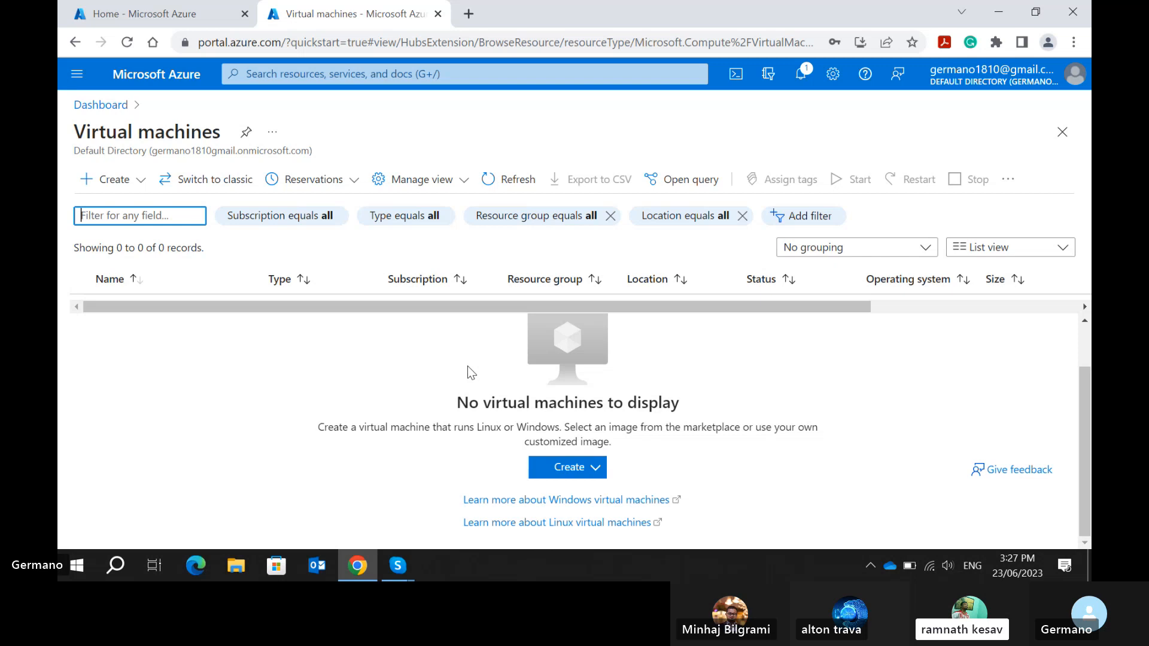
{"action": "left_click", "coordinate": [514, 176]}
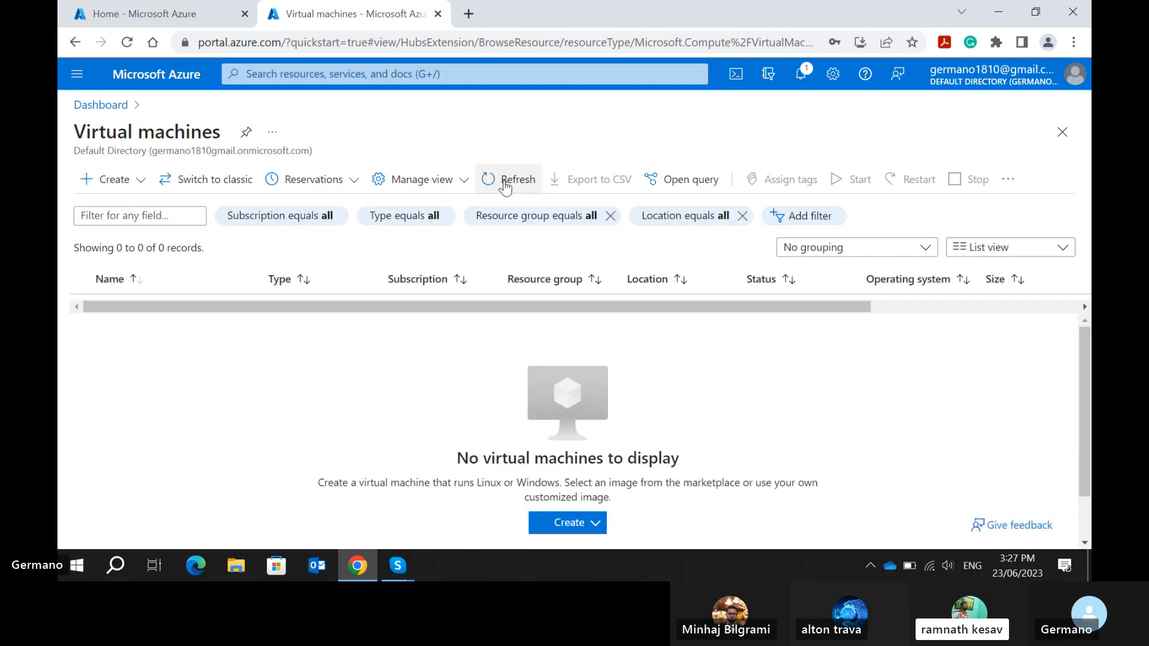
{"action": "left_click", "coordinate": [504, 182]}
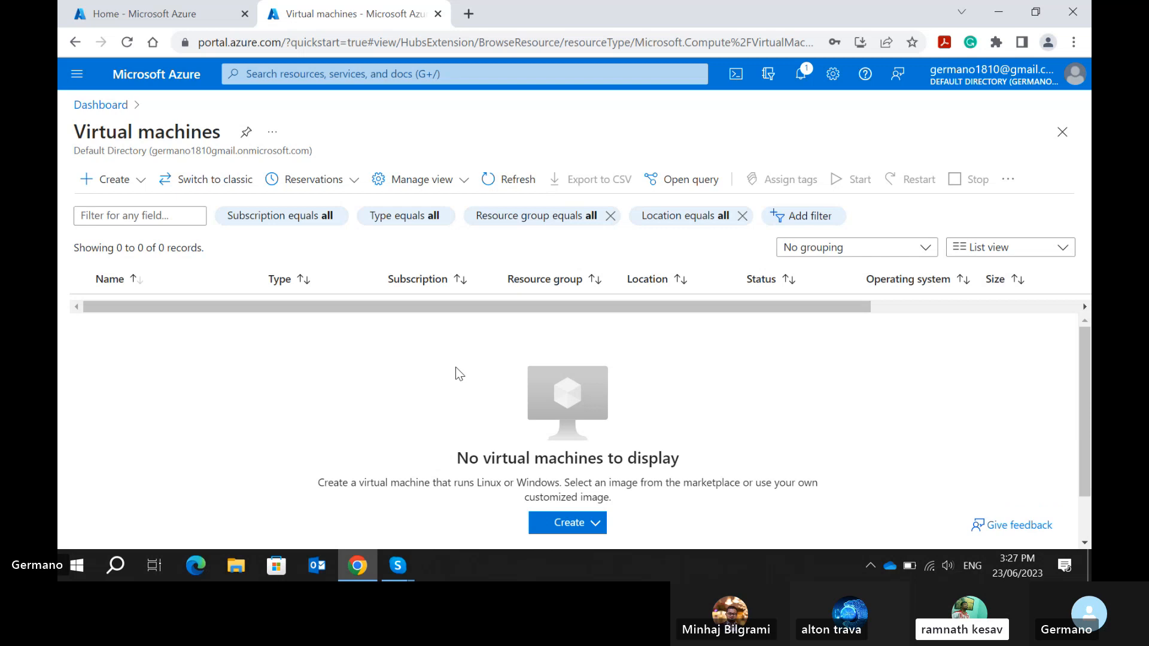
{"action": "scroll", "coordinate": [454, 367], "scroll_direction": "down", "scroll_amount": 1}
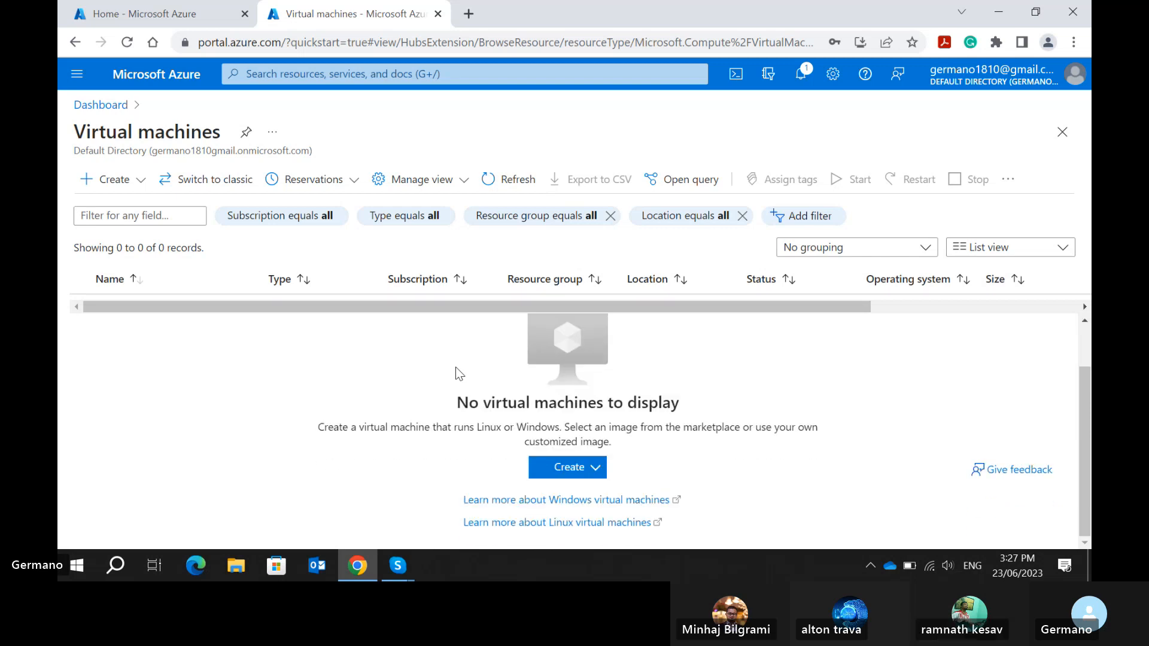
{"action": "scroll", "coordinate": [454, 367], "scroll_direction": "up", "scroll_amount": 1}
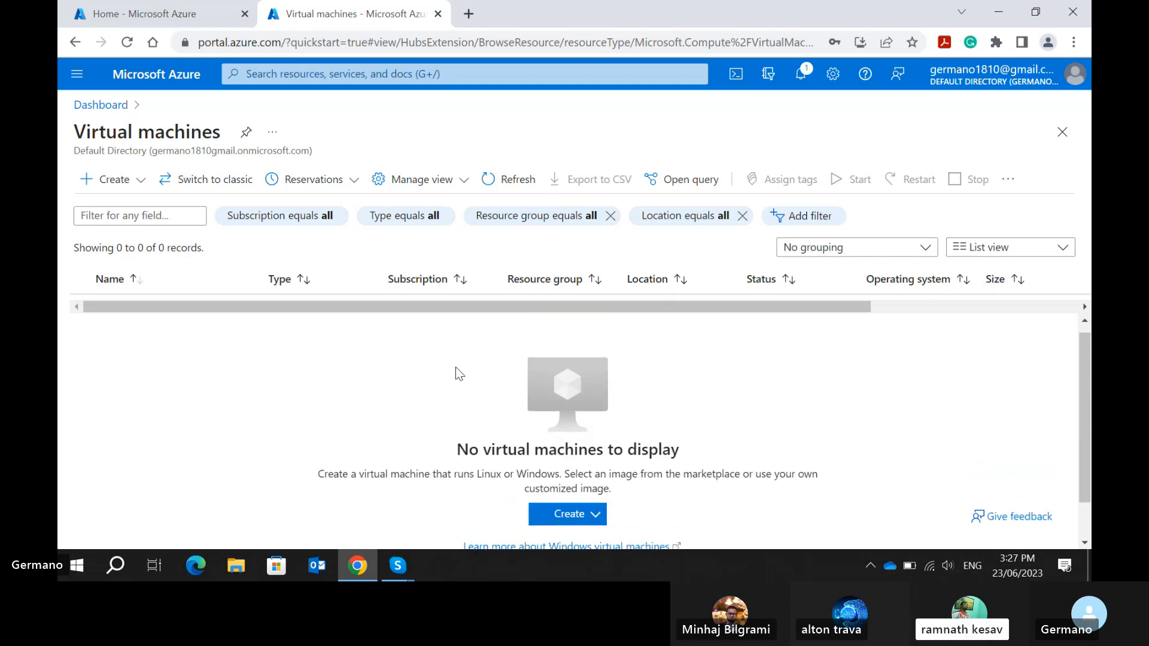
{"action": "left_click", "coordinate": [500, 179]}
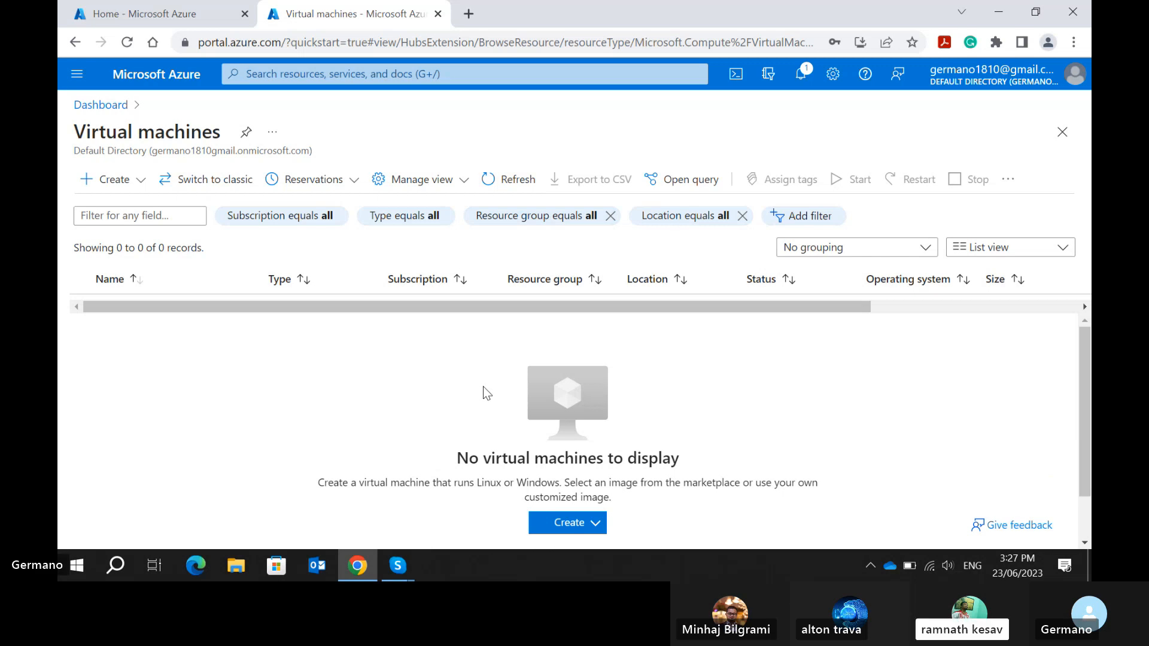
{"action": "left_click", "coordinate": [511, 185]}
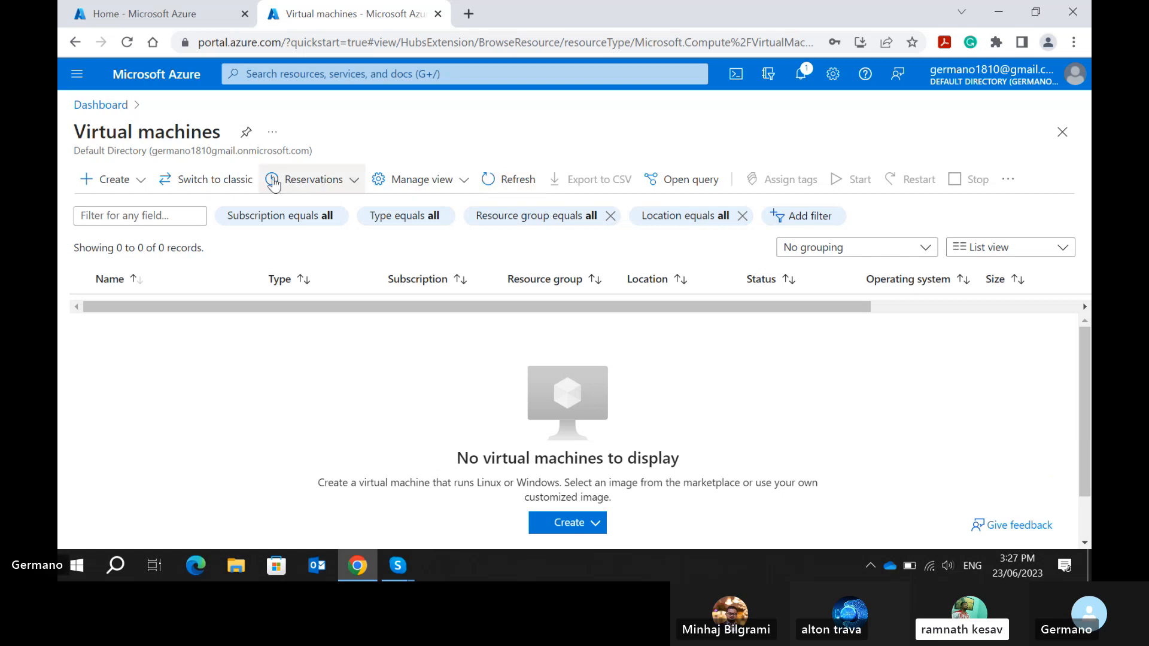
Switch the Virtual machines list to the classic view, refresh it and look through it for windows1.
{"action": "left_click", "coordinate": [226, 183]}
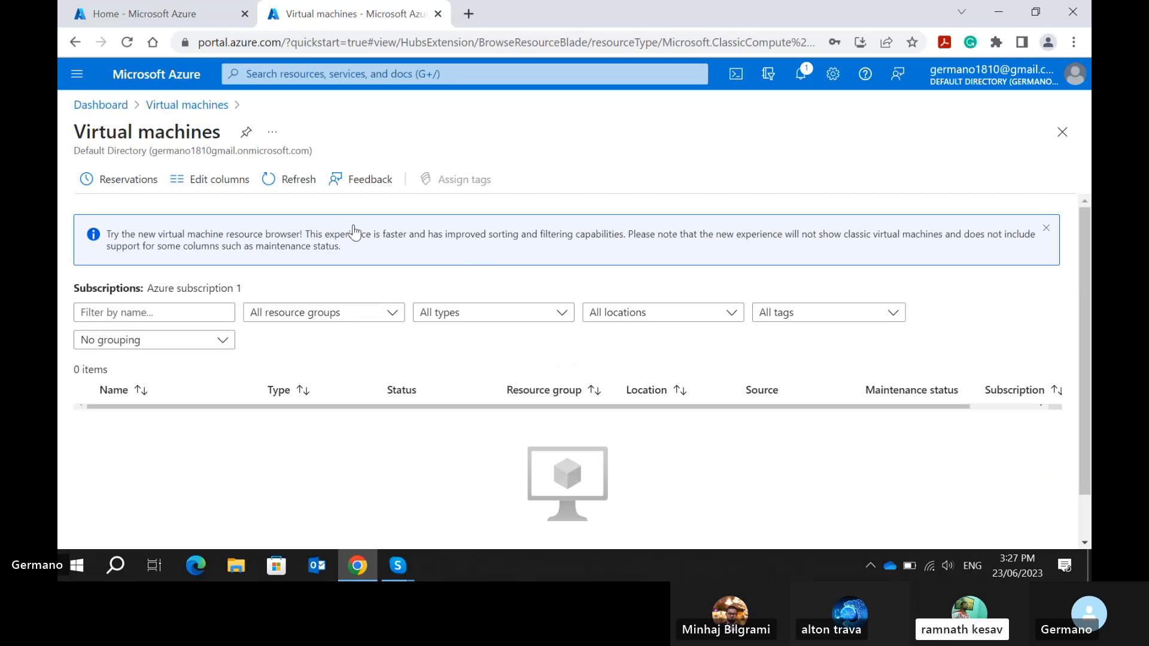
{"action": "left_click", "coordinate": [284, 191]}
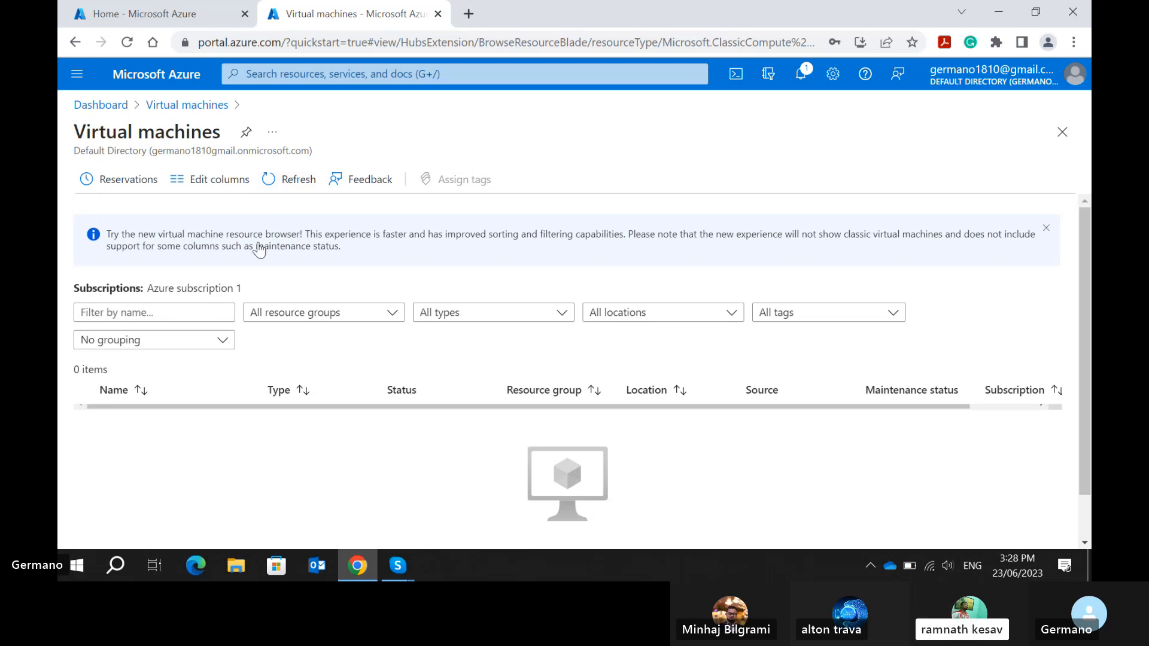
{"action": "left_click", "coordinate": [304, 182]}
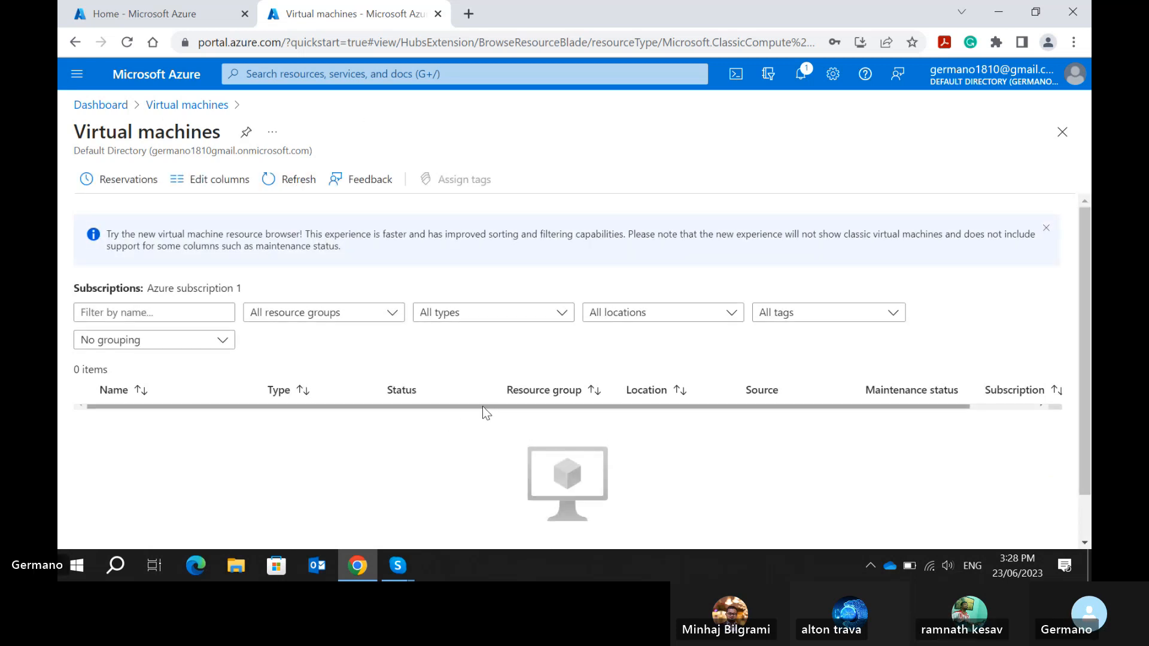
{"action": "scroll", "coordinate": [466, 350], "scroll_direction": "down", "scroll_amount": 2}
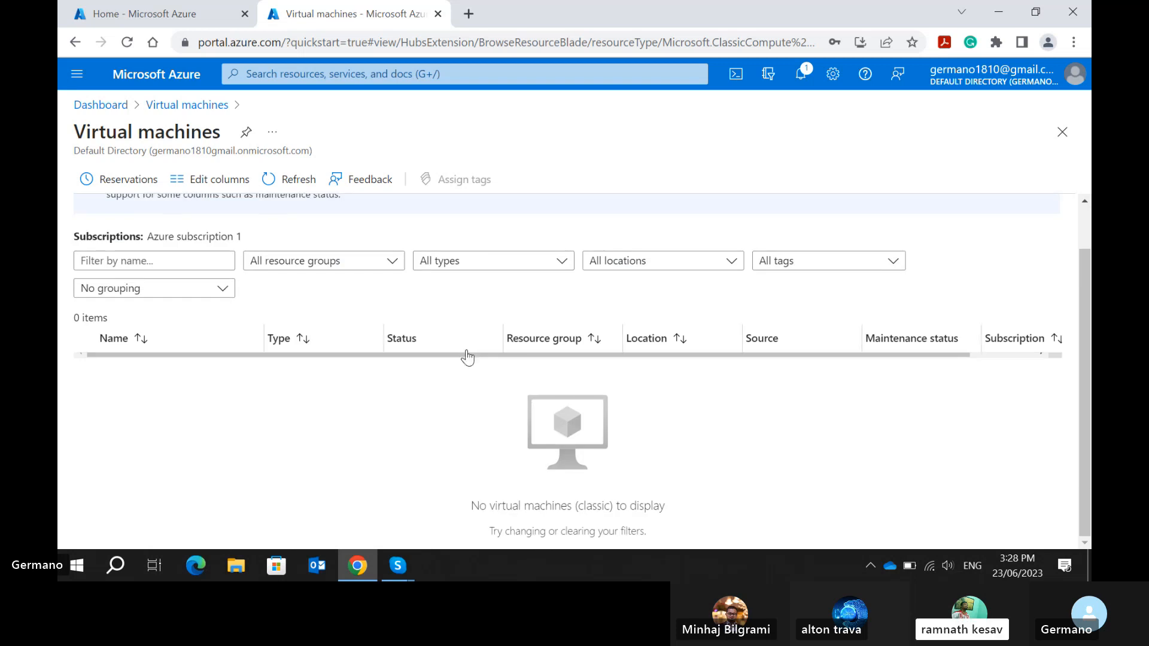
{"action": "scroll", "coordinate": [468, 358], "scroll_direction": "up", "scroll_amount": 2}
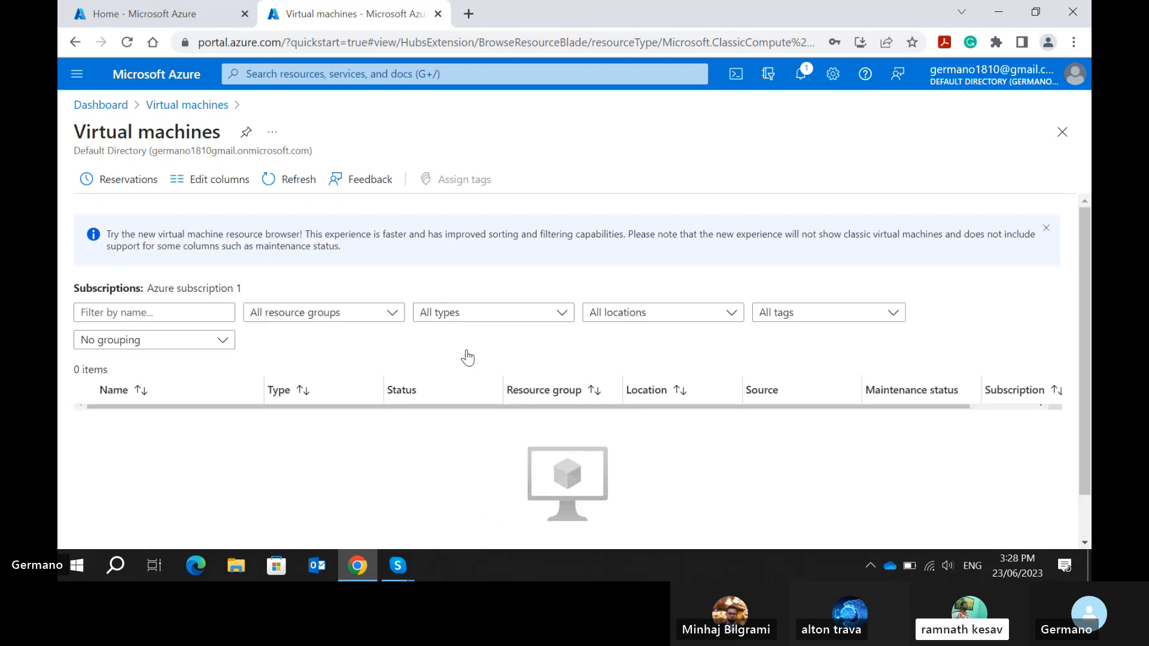
Open the windows1 virtual machine from its deployment notification and refresh its overview.
{"action": "left_click", "coordinate": [802, 75]}
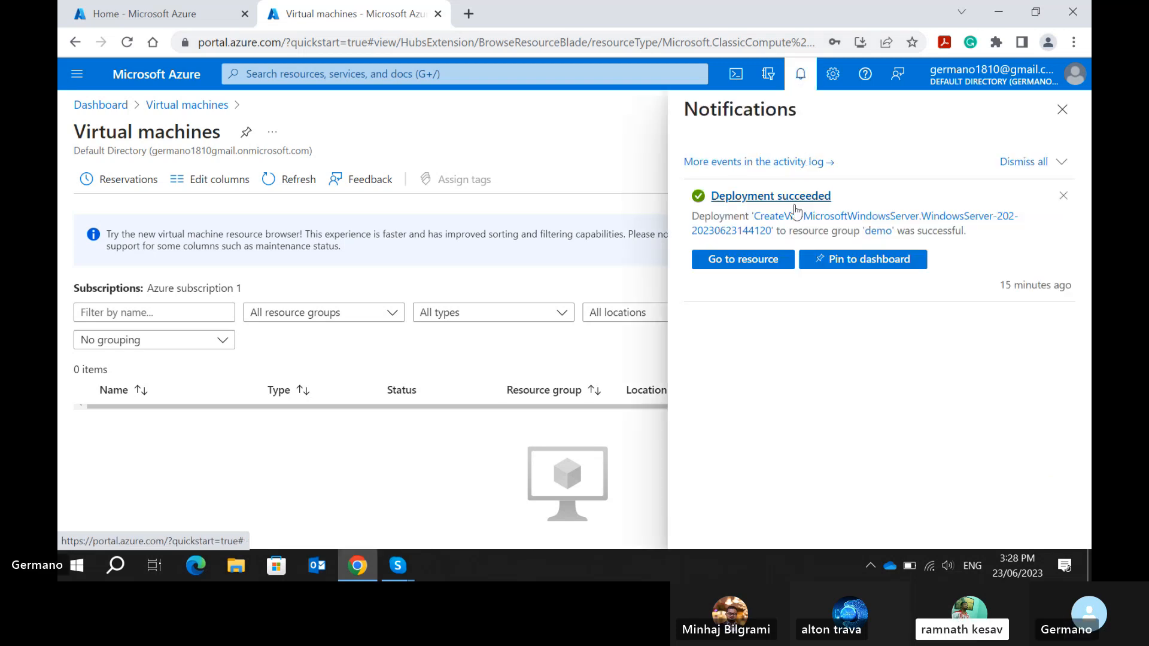
{"action": "left_click", "coordinate": [757, 266]}
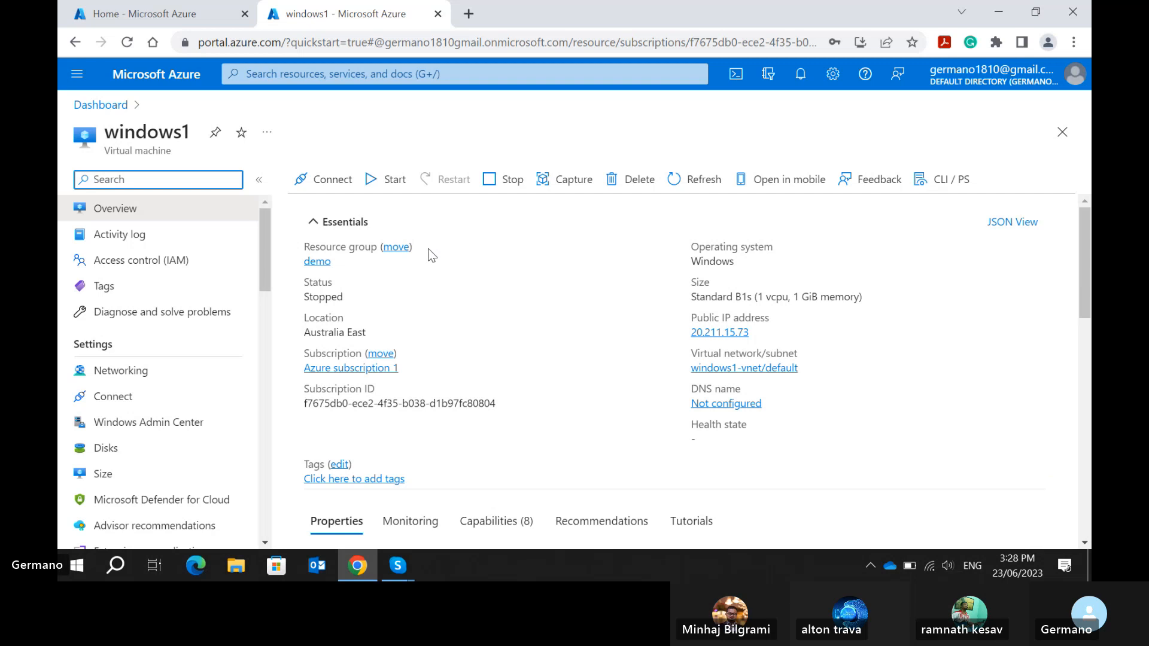
{"action": "left_click", "coordinate": [682, 189]}
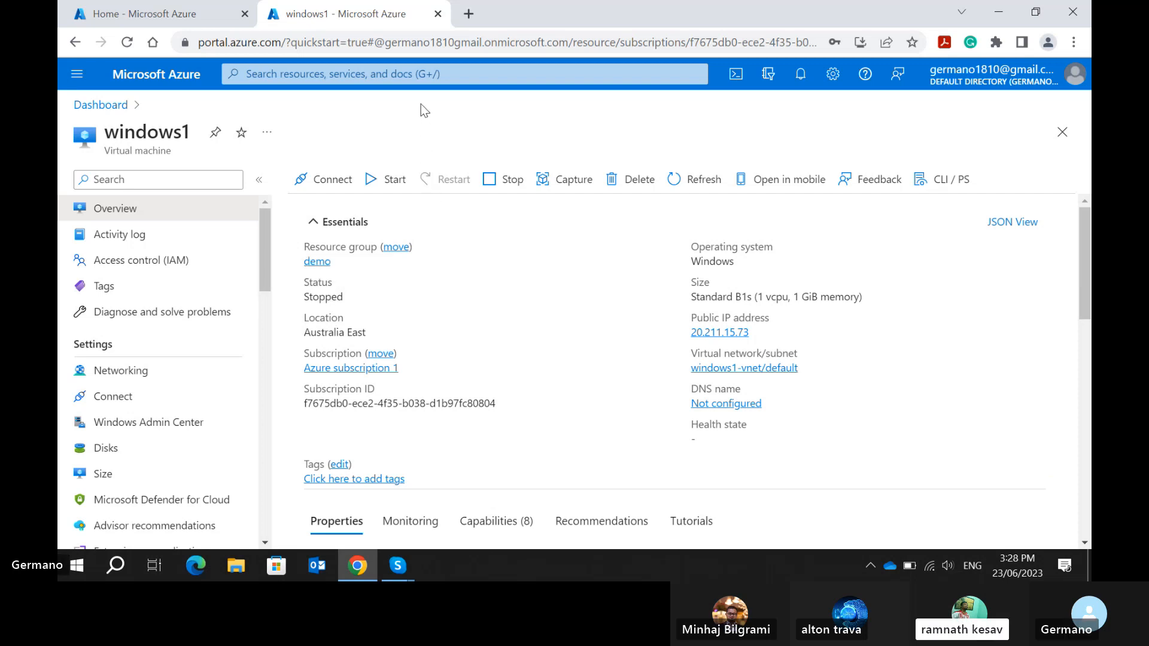
Force-delete the windows1 virtual machine together with its OS disk, network interface and public IP address, acknowledging the deletion.
{"action": "left_click", "coordinate": [622, 181]}
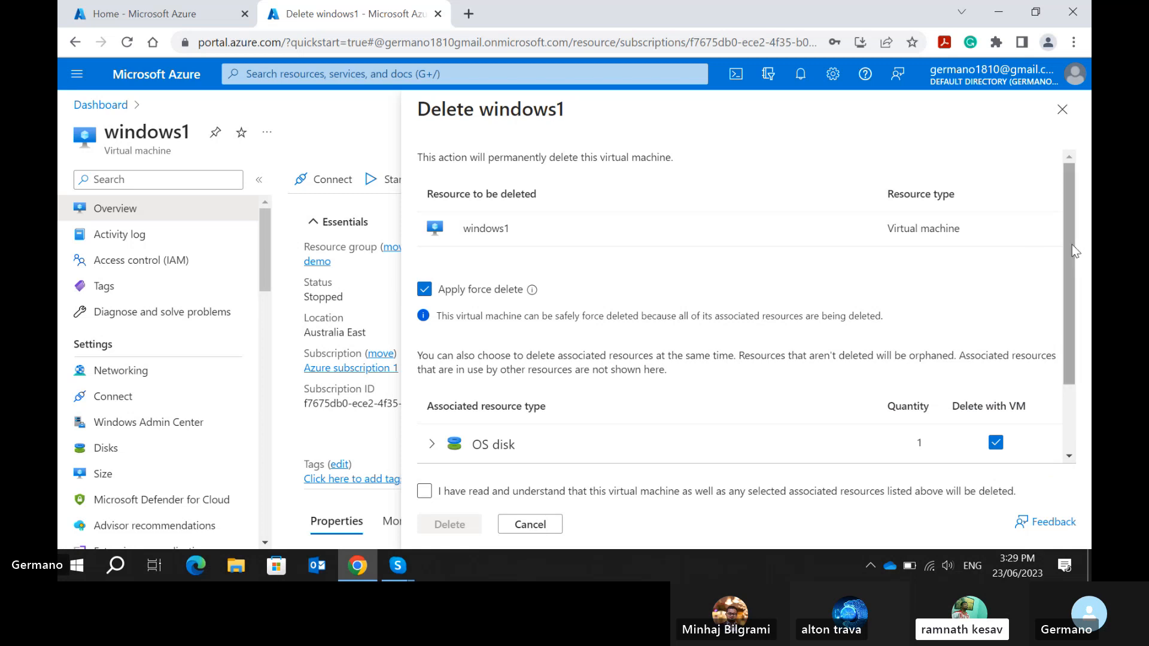
{"action": "left_click_drag", "start_coordinate": [1071, 251], "coordinate": [1084, 324]}
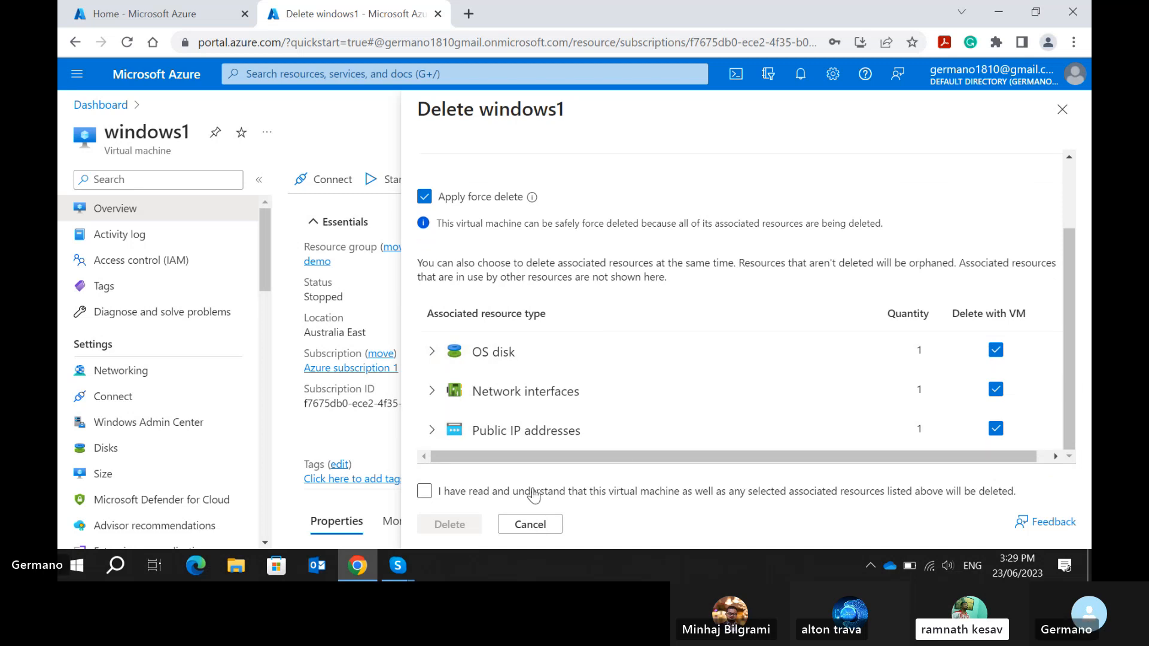
{"action": "left_click", "coordinate": [424, 492]}
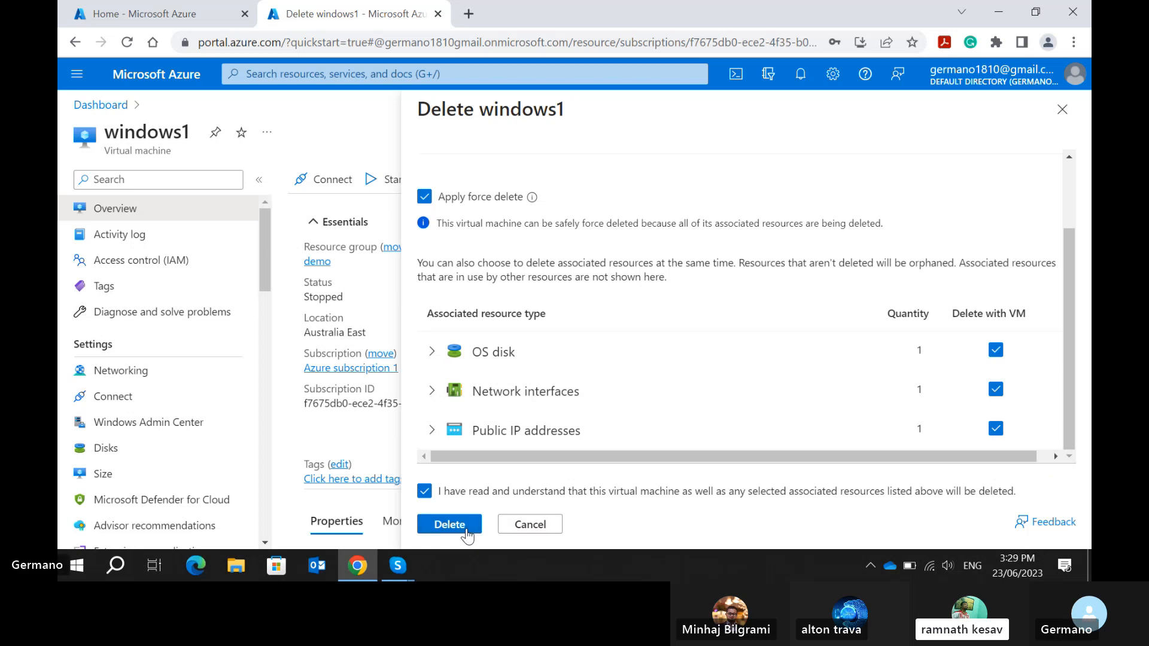
{"action": "left_click", "coordinate": [449, 525]}
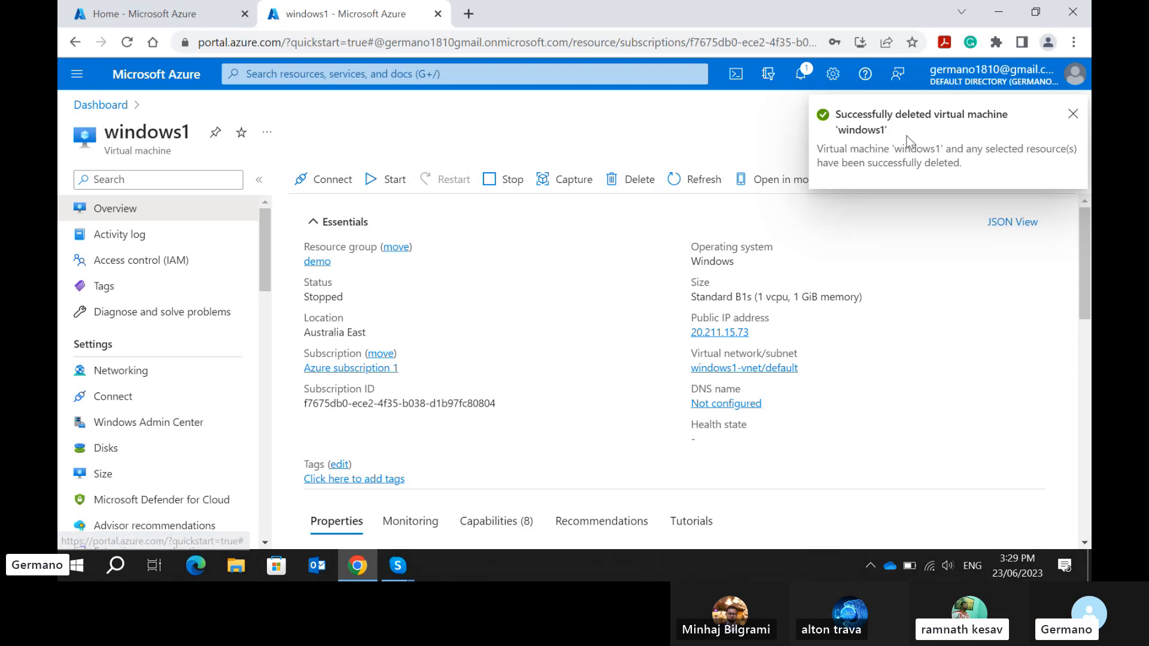
Check the windows1 deletion in the notifications and reopen the Virtual machines list by way of the dashboard.
{"action": "left_click", "coordinate": [801, 77]}
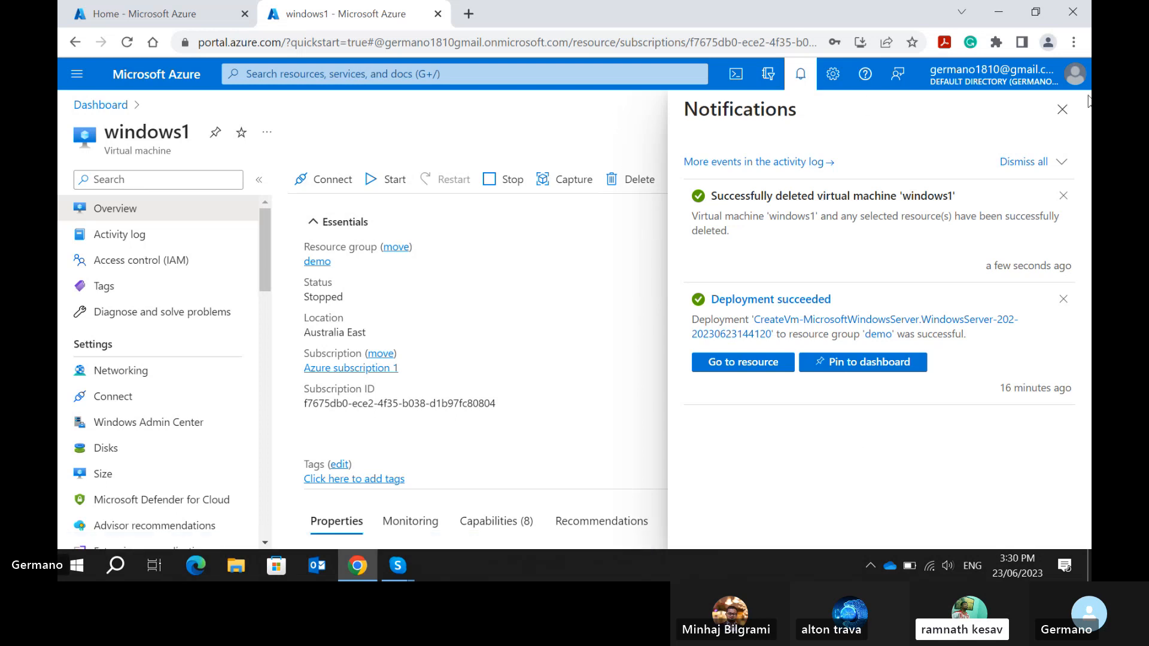
{"action": "left_click", "coordinate": [1062, 109]}
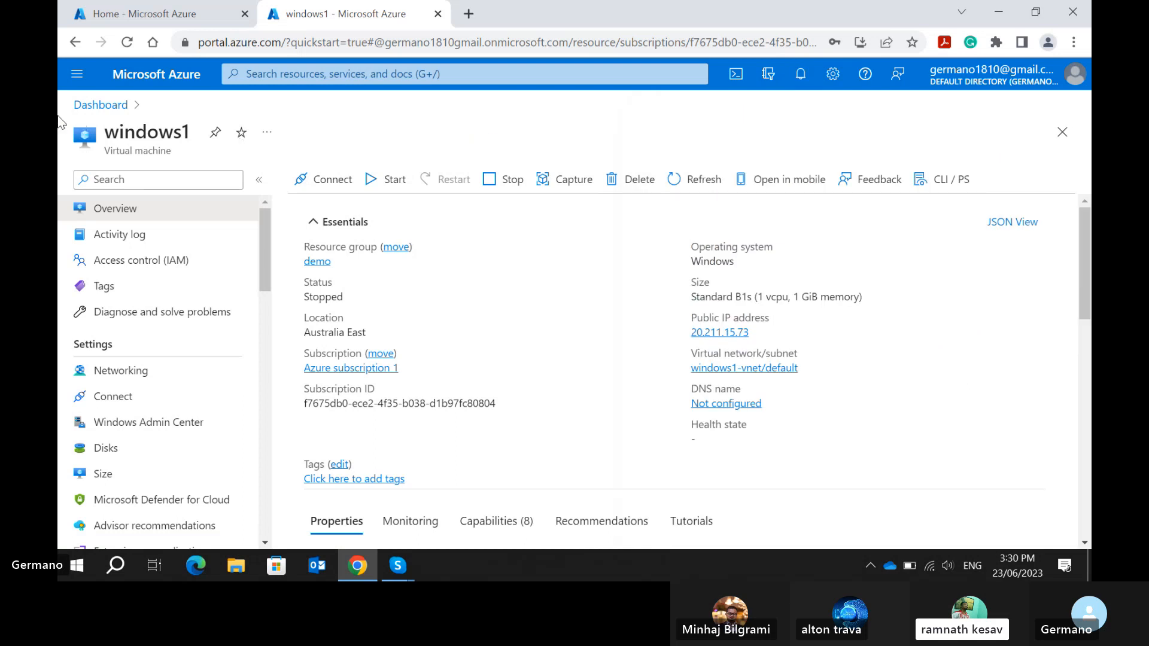
{"action": "left_click", "coordinate": [96, 105]}
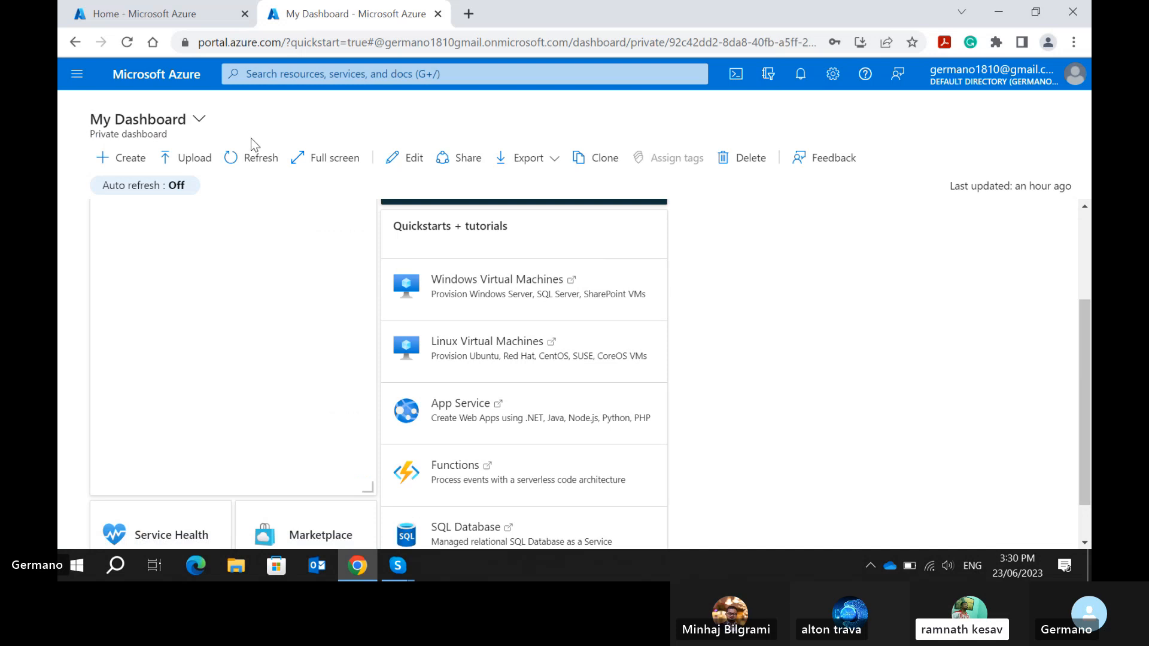
{"action": "left_click", "coordinate": [333, 74]}
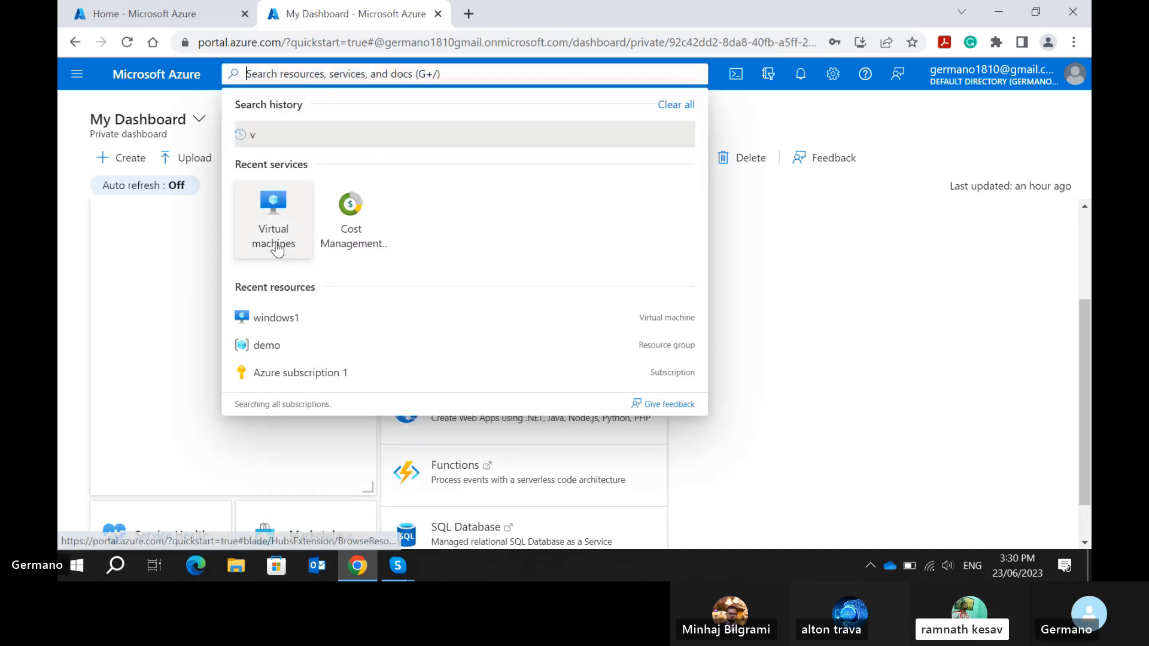
{"action": "left_click", "coordinate": [273, 215]}
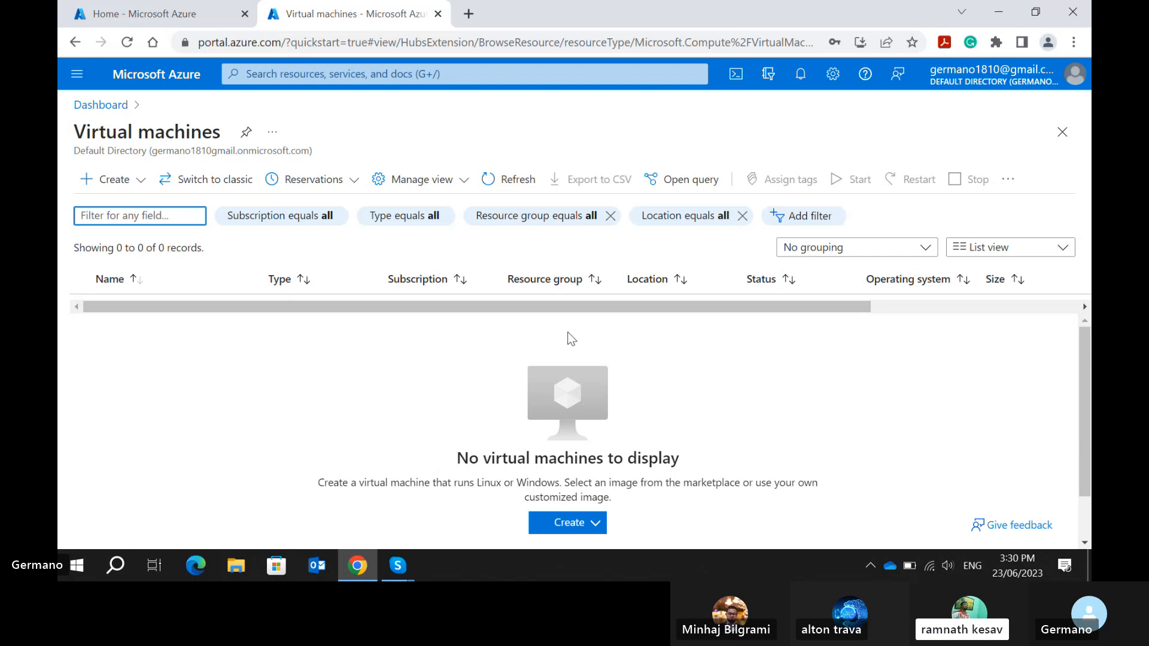
Return to the dashboard to sign out of the Azure account, closing the sign-in page and switching to Skype.
{"action": "left_click", "coordinate": [106, 112]}
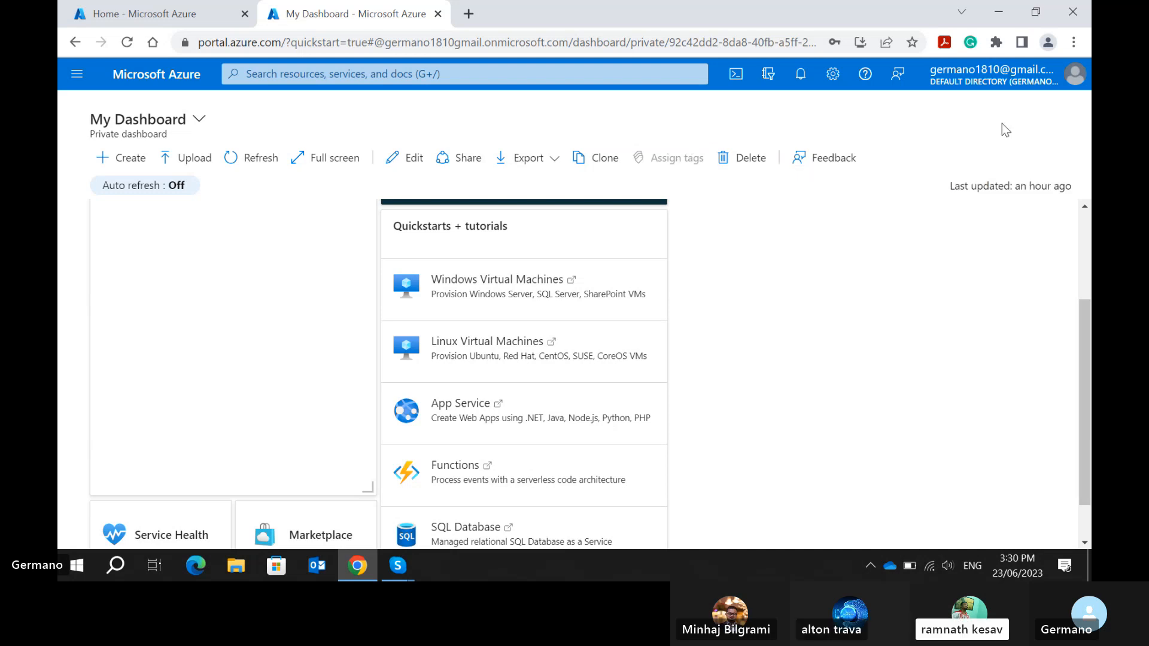
{"action": "left_click", "coordinate": [1073, 76]}
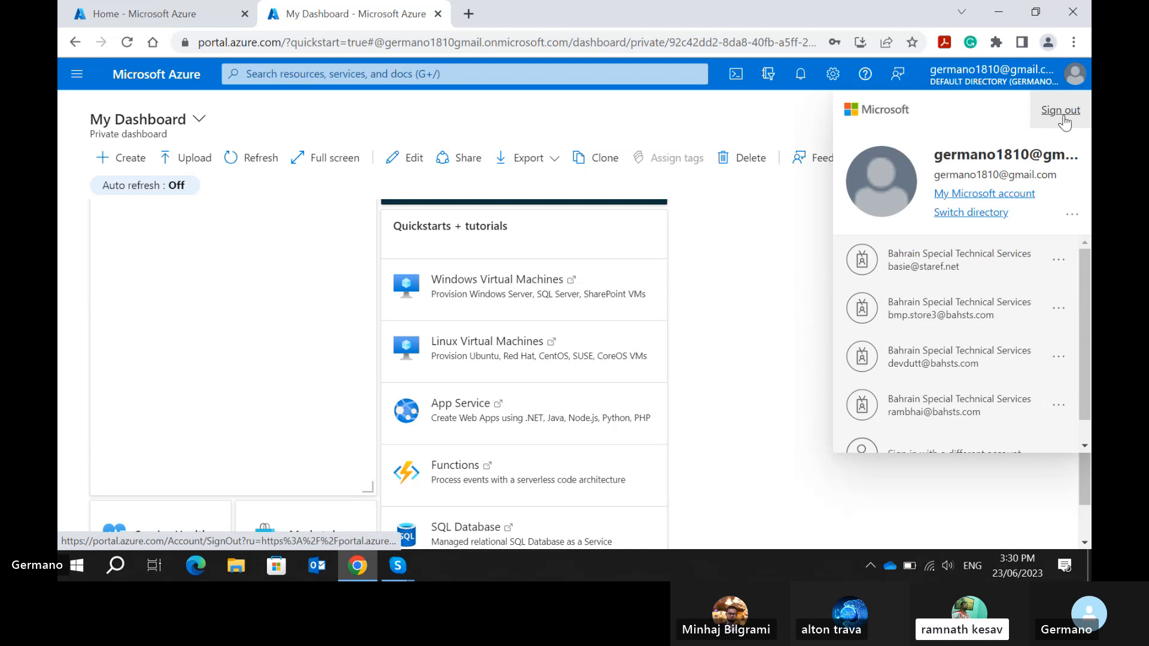
{"action": "left_click", "coordinate": [1063, 120]}
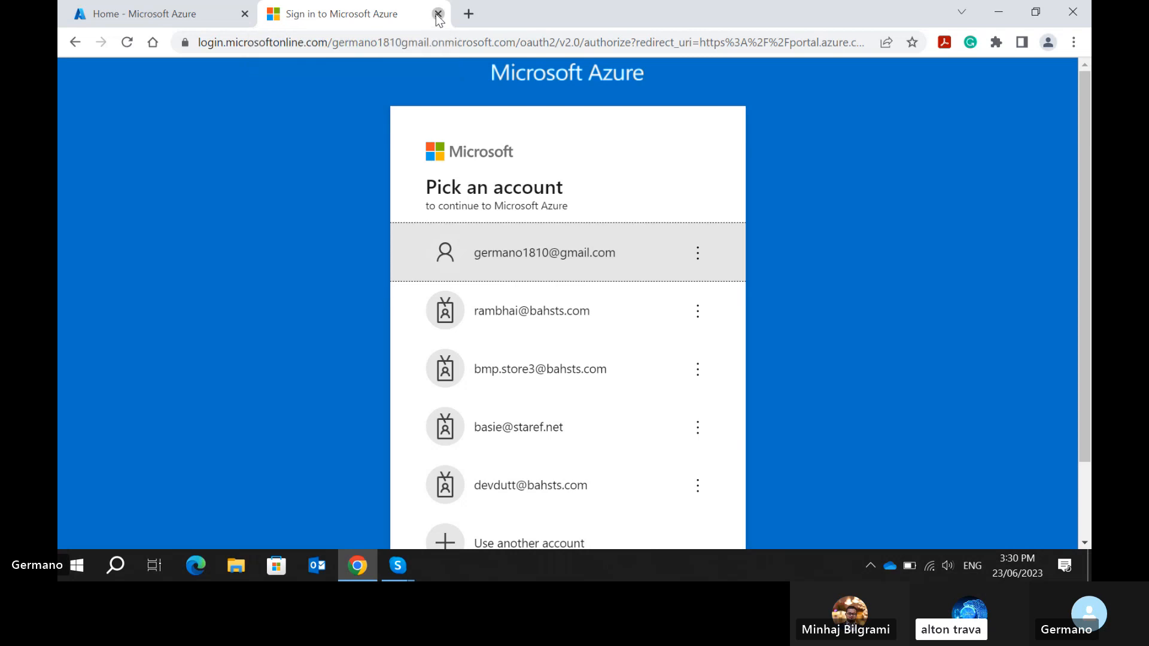
{"action": "left_click", "coordinate": [438, 13]}
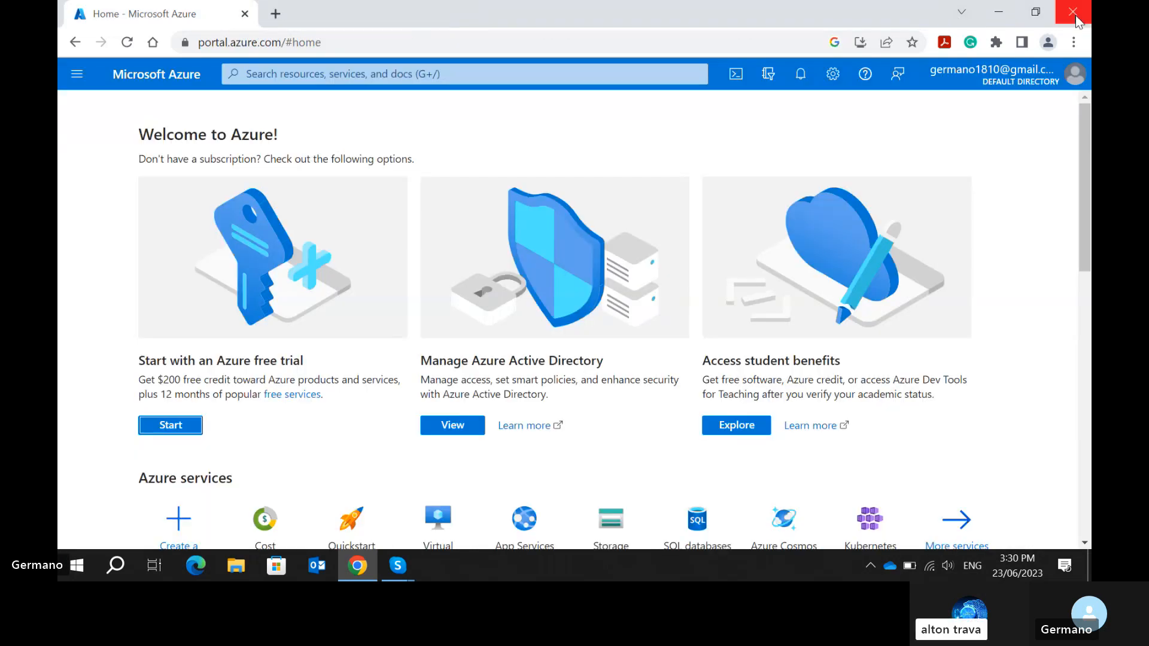
{"action": "left_click", "coordinate": [398, 566]}
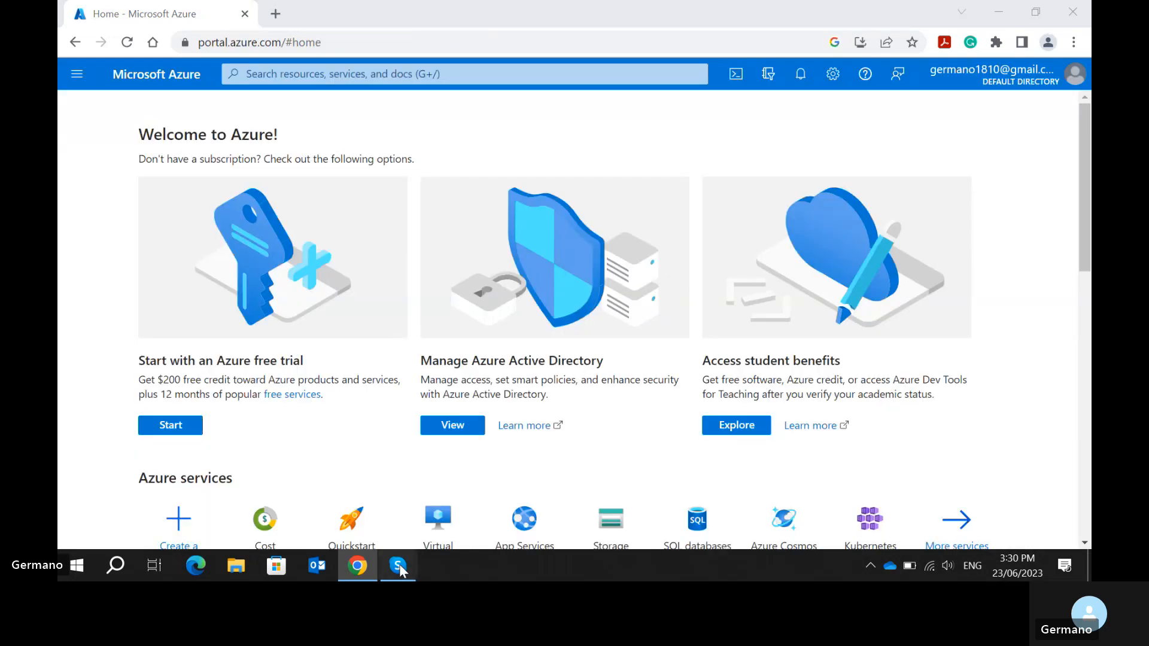